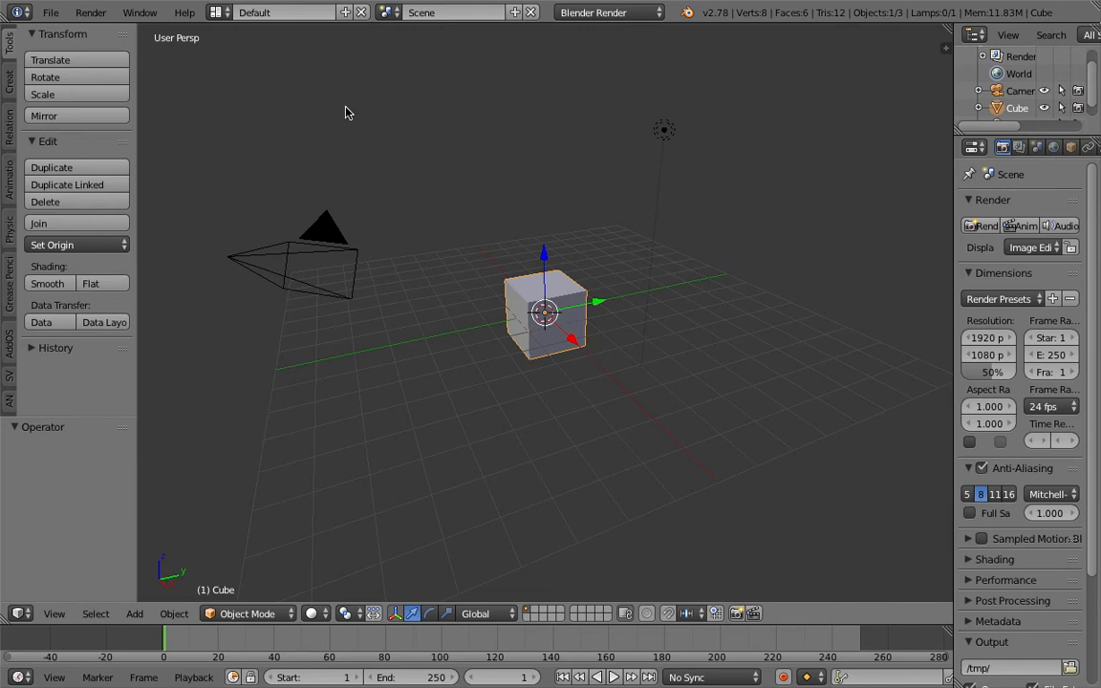
Step: Delete all default objects from the scene
middle_drag(387, 190, 551, 244)
key(a)
key(a)
key(Delete)
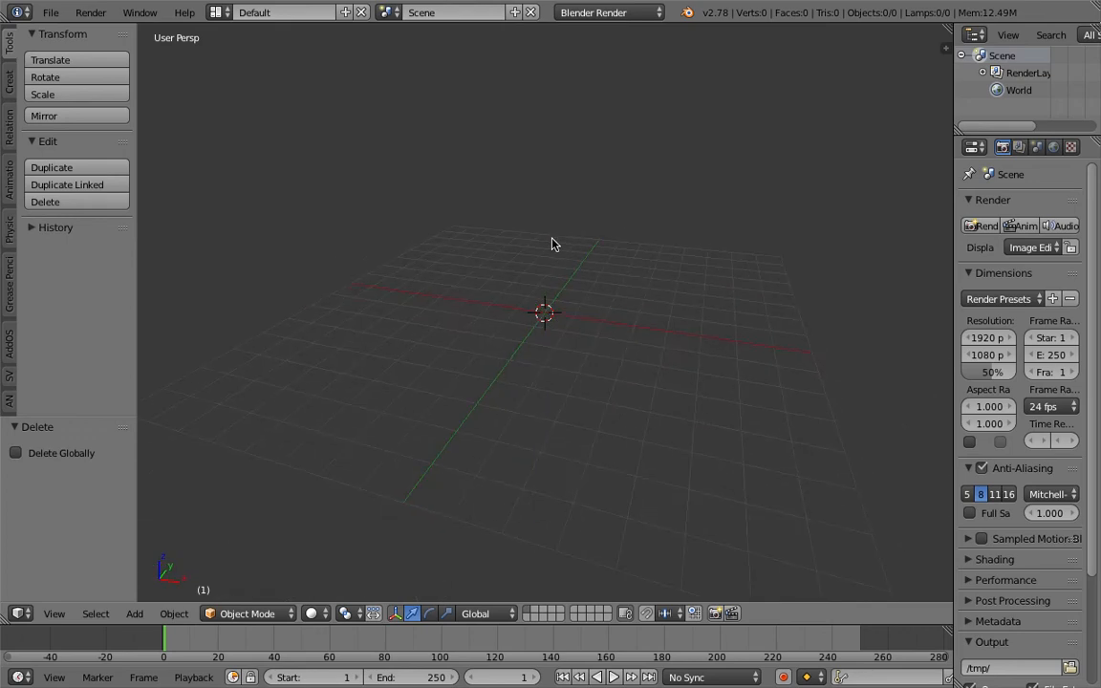
Step: Switch to the Compositing screen layout and create a new Sverchok node tree
middle_drag(552, 244, 546, 269)
click(217, 12)
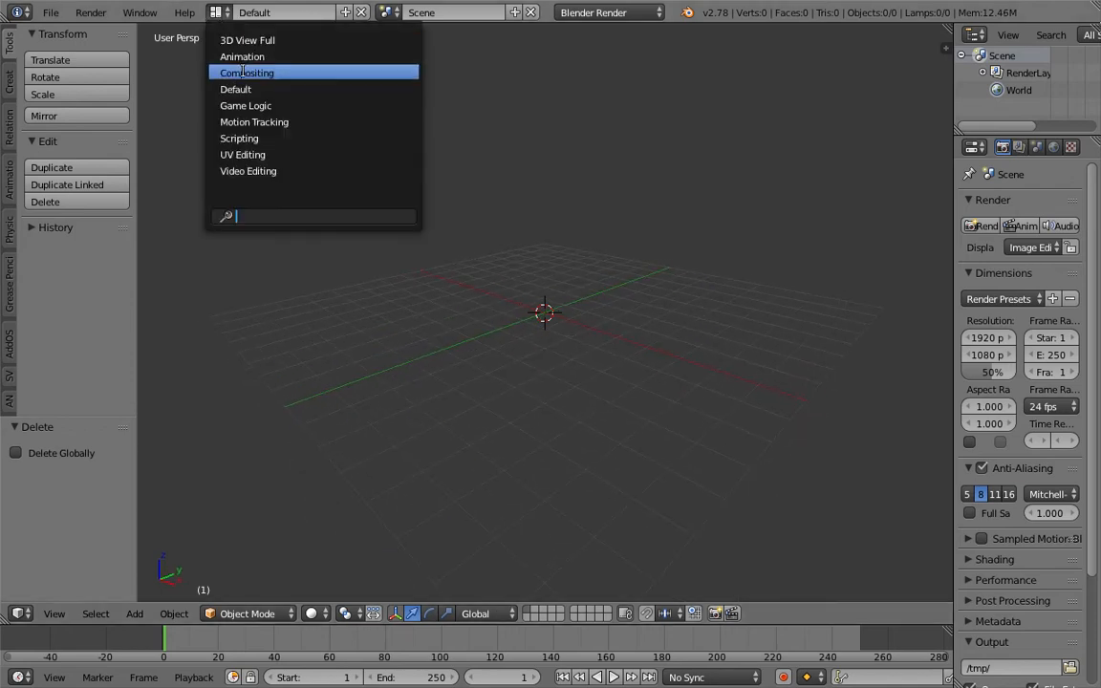
click(246, 76)
click(218, 401)
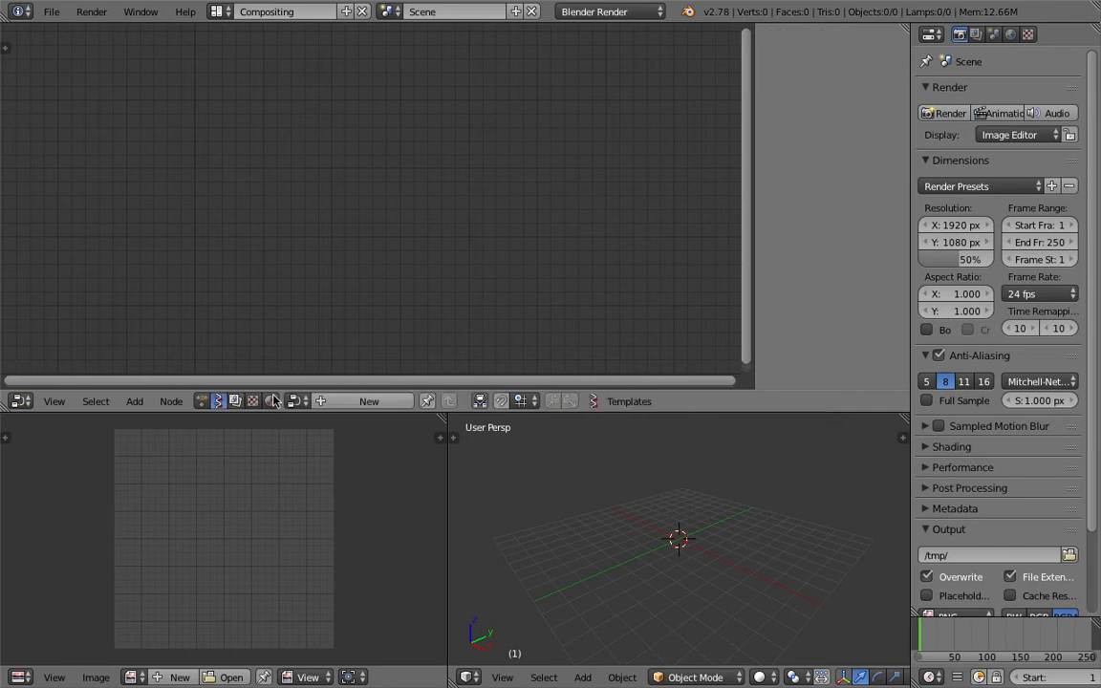
click(345, 401)
Step: Set the render engine to Cycles Render
middle_drag(684, 524, 779, 517)
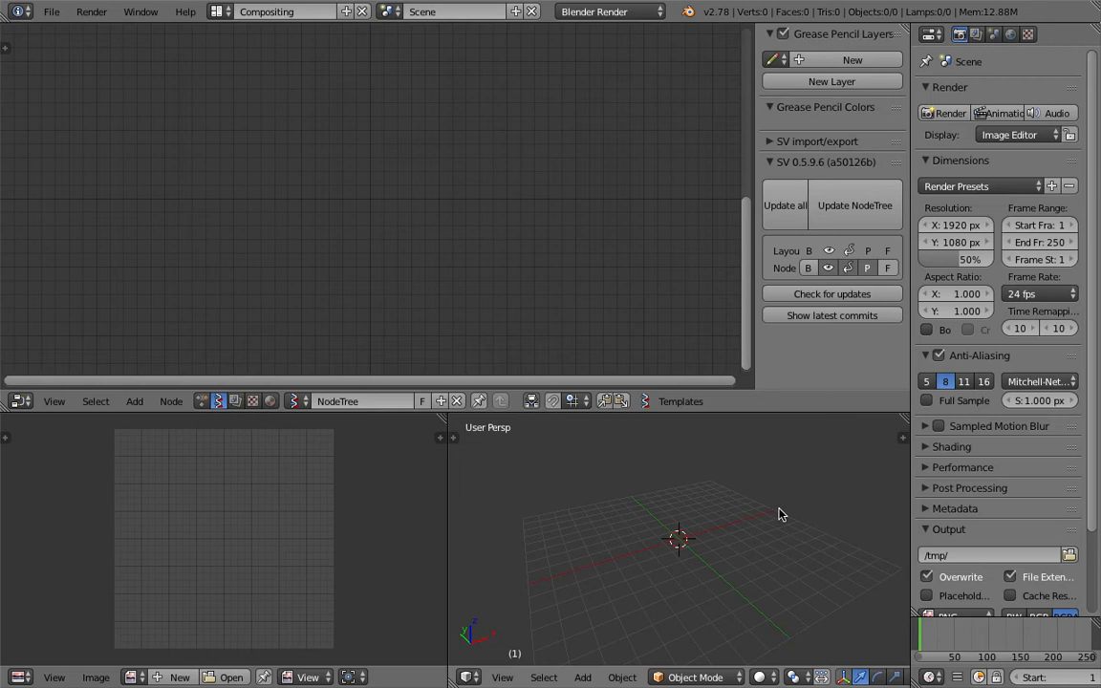
click(608, 12)
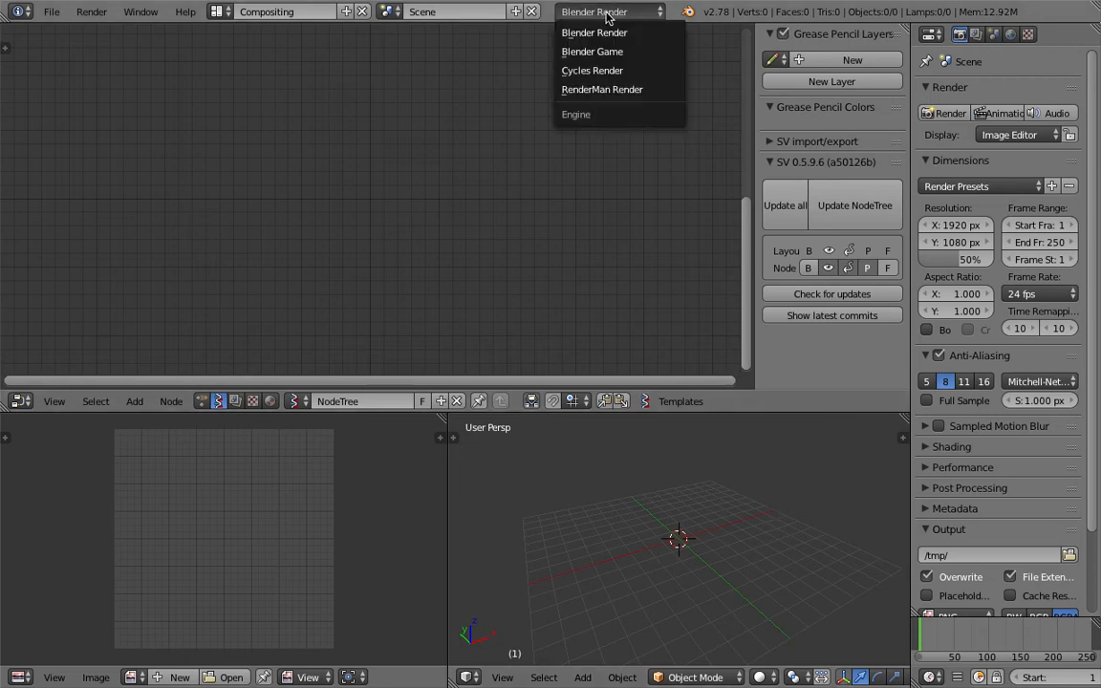
click(593, 72)
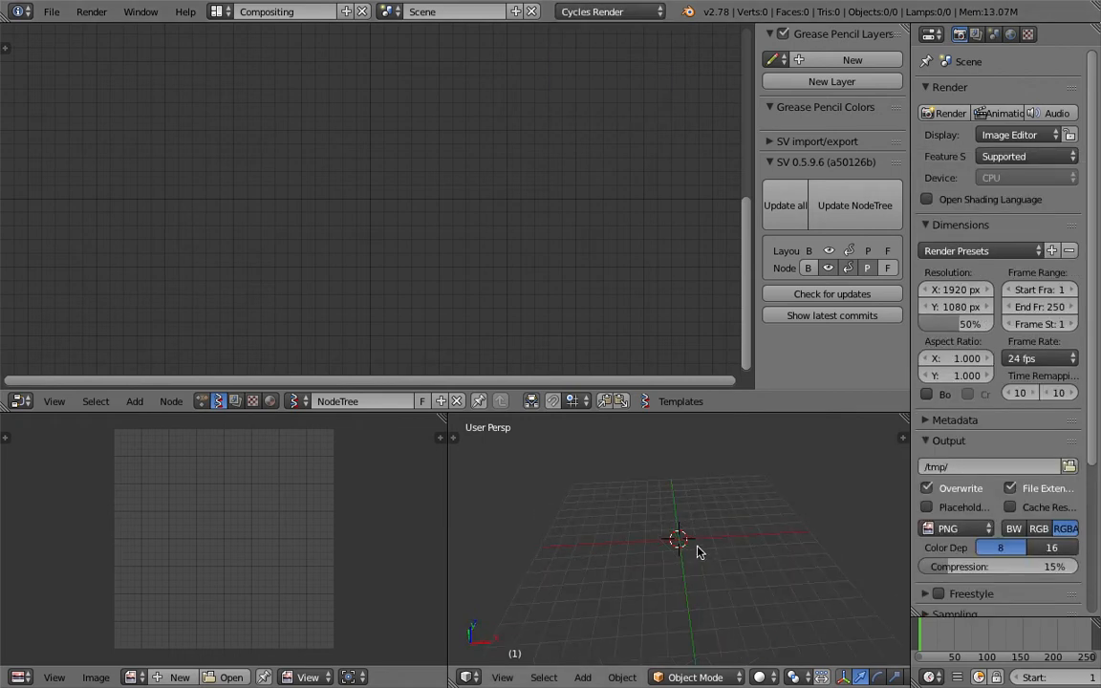
Step: Save the scene to the Desktop using the color_in_exploration file name
key(ctrl+s)
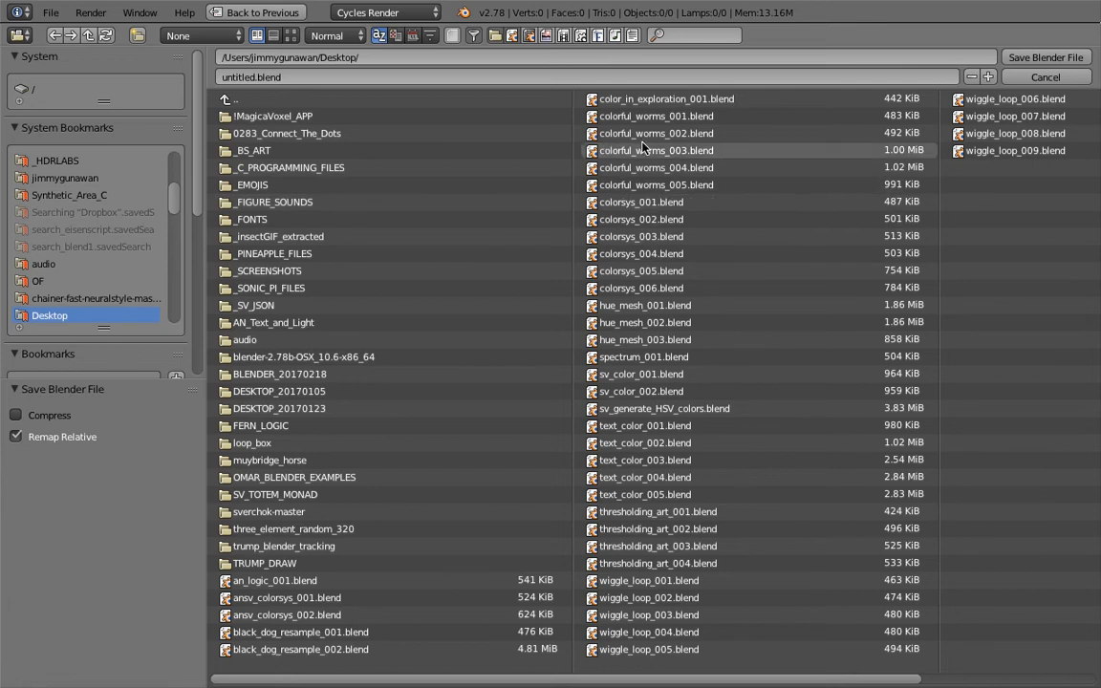
click(585, 99)
click(1041, 60)
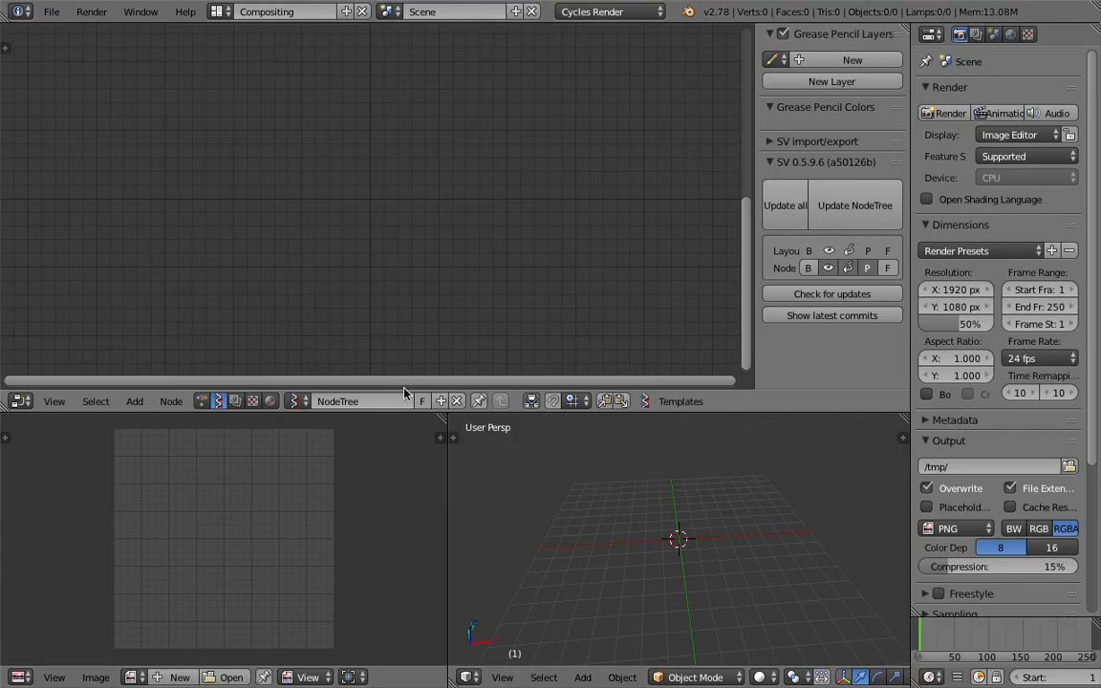
Step: Add a Color in node to the Sverchok node tree
key(alt+space)
text(color)
key(Down)
key(Return)
click(150, 128)
Step: Add a Color Out node and place it directly below the Color in node
key(shift+a)
click(359, 124)
text(c)
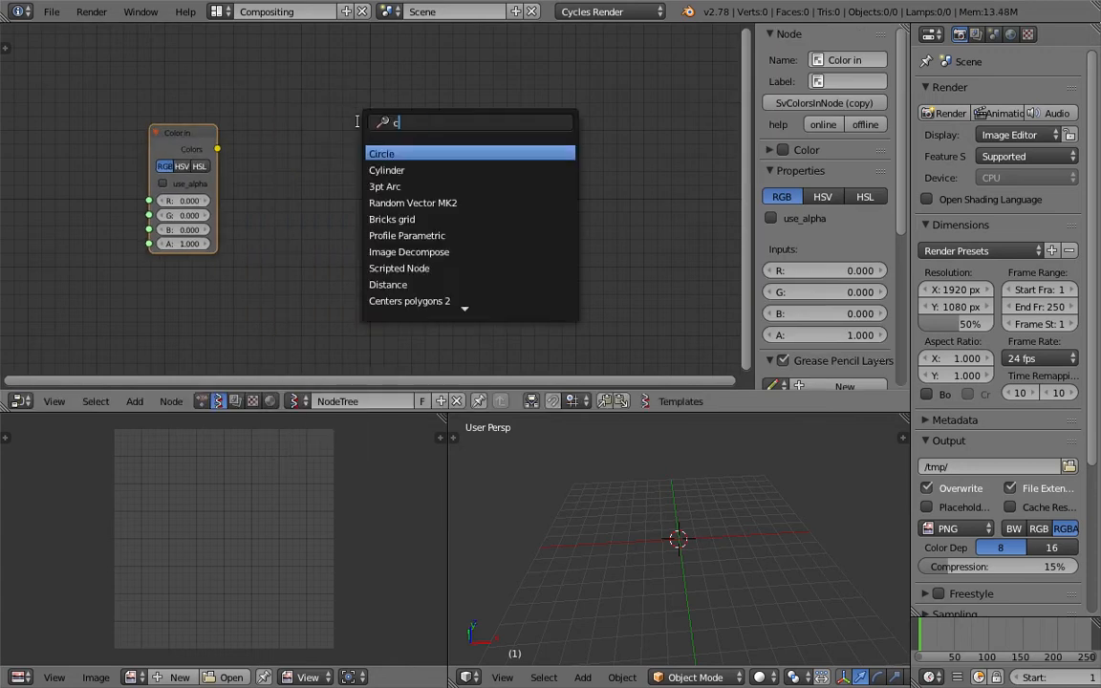
text(llor)
key(BackSpace)
key(BackSpace)
key(BackSpace)
key(BackSpace)
text(ol)
key(Down)
key(Down)
key(Return)
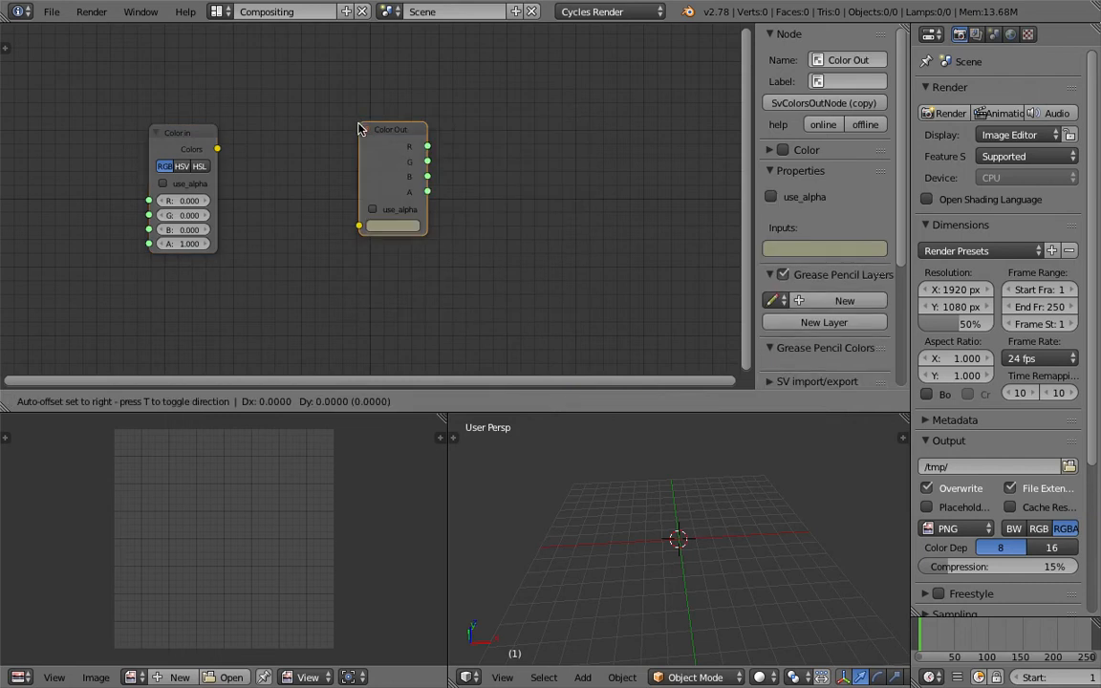
click(159, 262)
Step: Merge the image editor area into the 3D view so the view spans the width below the node editor
middle_drag(290, 224, 279, 203)
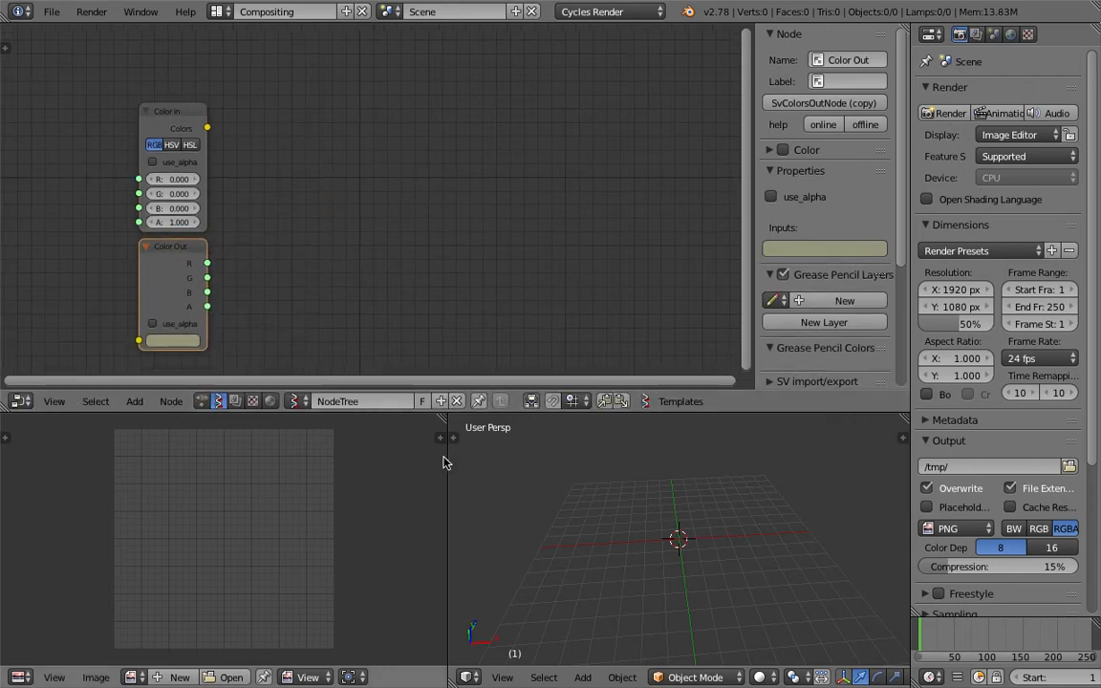
drag(440, 419, 308, 430)
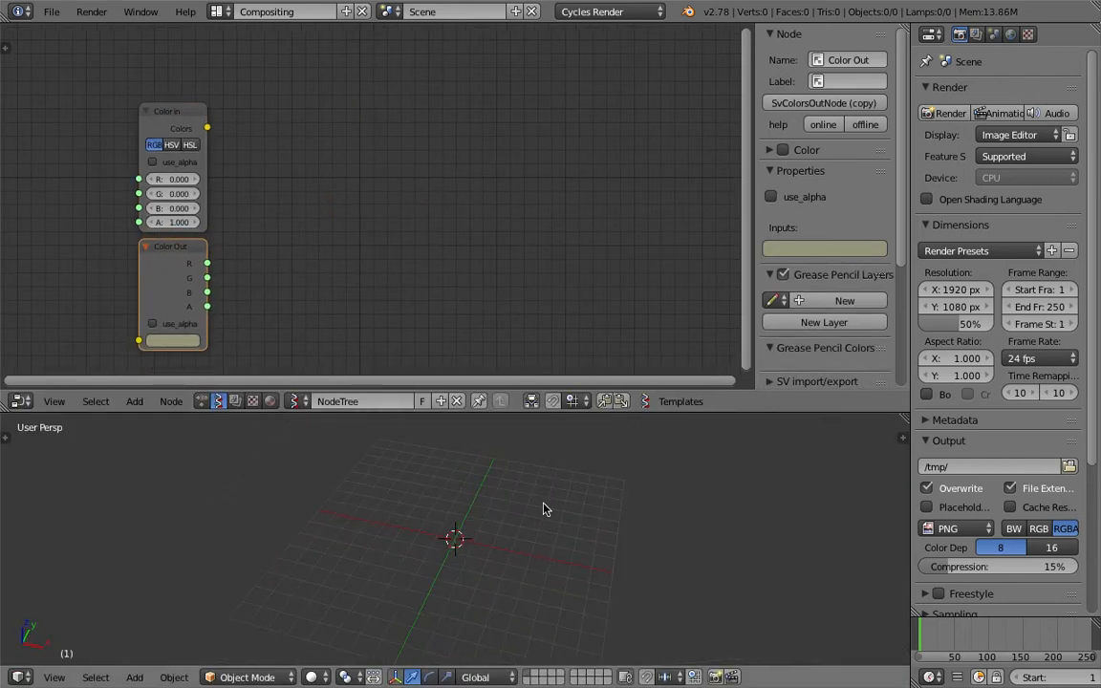
Step: Add a Plane node beside the two color nodes
key(shift+a)
click(344, 172)
text(pla)
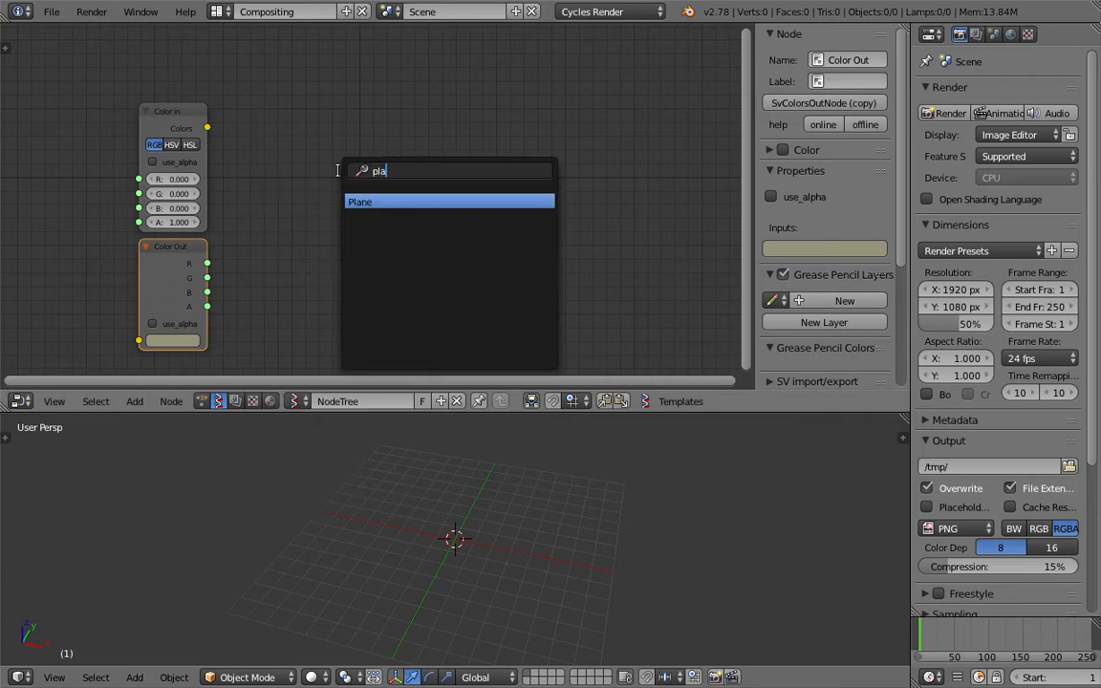
key(Return)
click(302, 151)
middle_drag(379, 164, 324, 150)
middle_drag(298, 227, 291, 231)
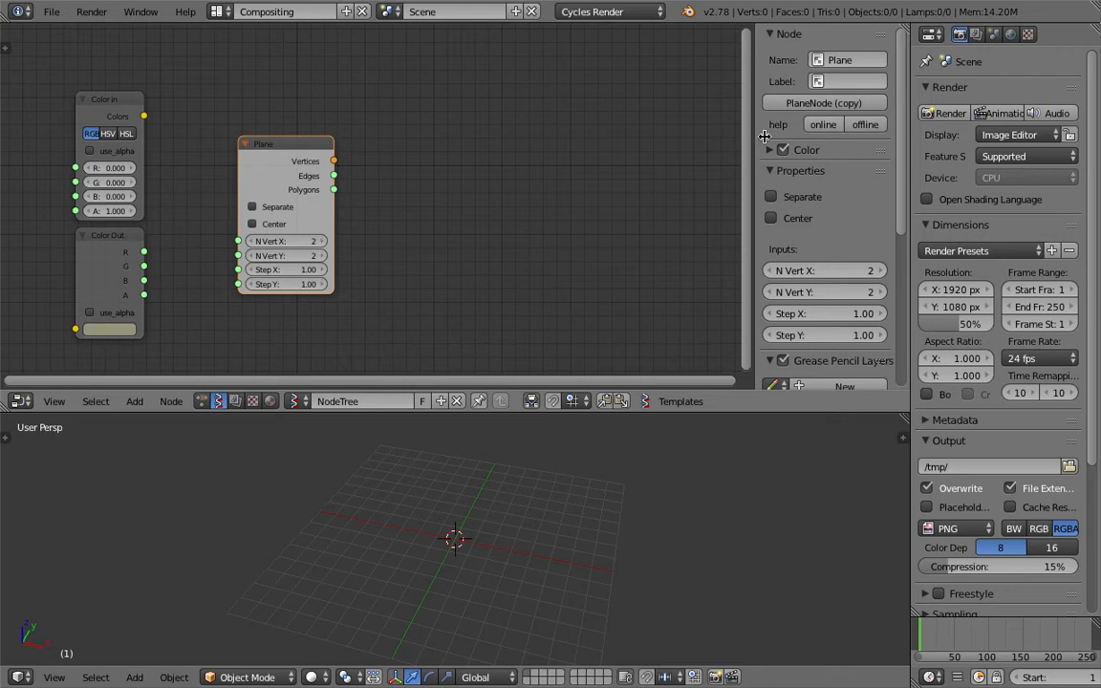
Step: Hide the node editor's sidebar and add a Viewer BMeshMK2 node beyond the Plane node
key(n)
middle_drag(590, 163, 521, 163)
key(shift+a)
click(523, 158)
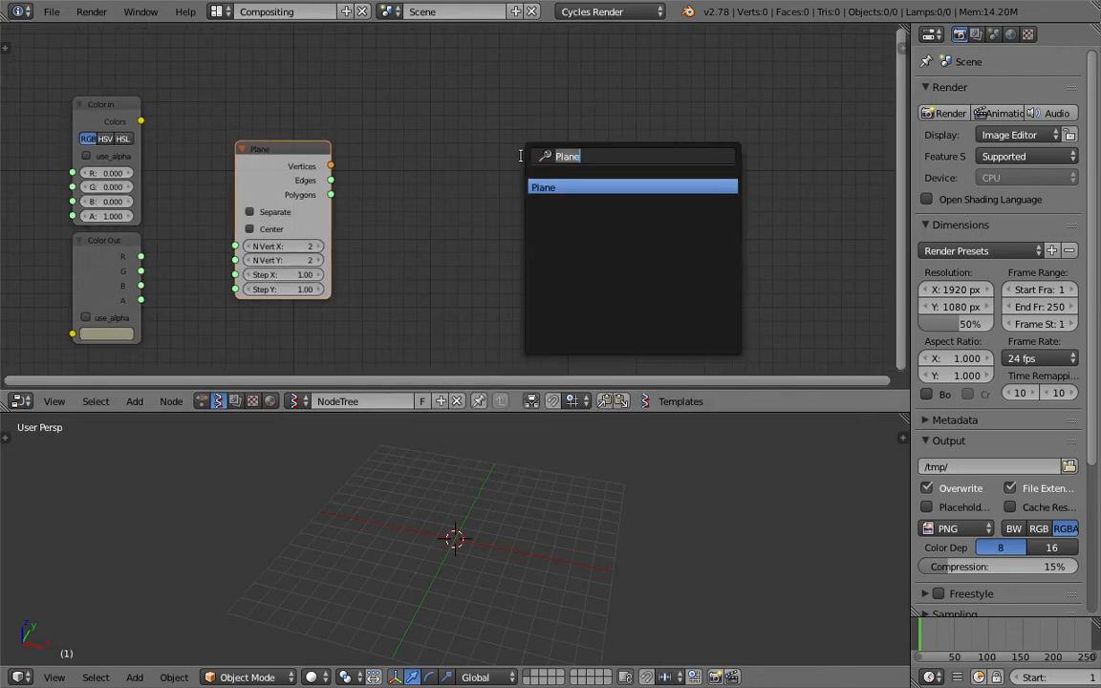
text(bmes)
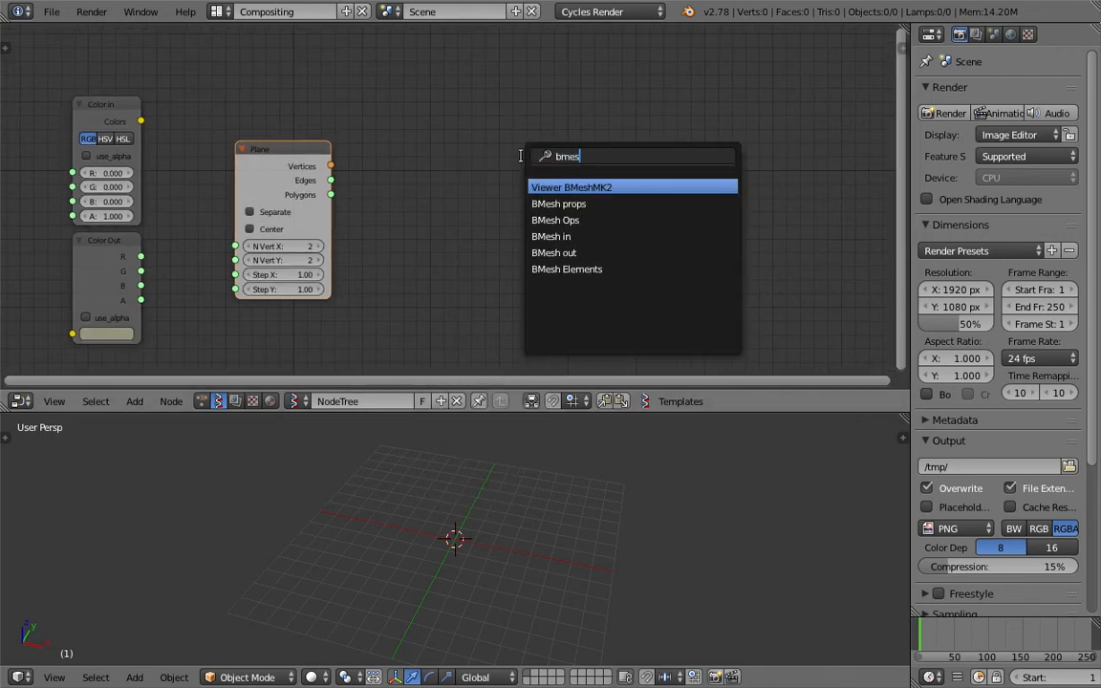
key(Return)
click(568, 129)
Step: Connect the Plane's Vertices and Polygons to the viewer's vertices and faces inputs, and select the generated plane in the 3D view
drag(331, 166, 565, 255)
drag(331, 195, 565, 284)
middle_drag(620, 526, 548, 542)
right_click(504, 542)
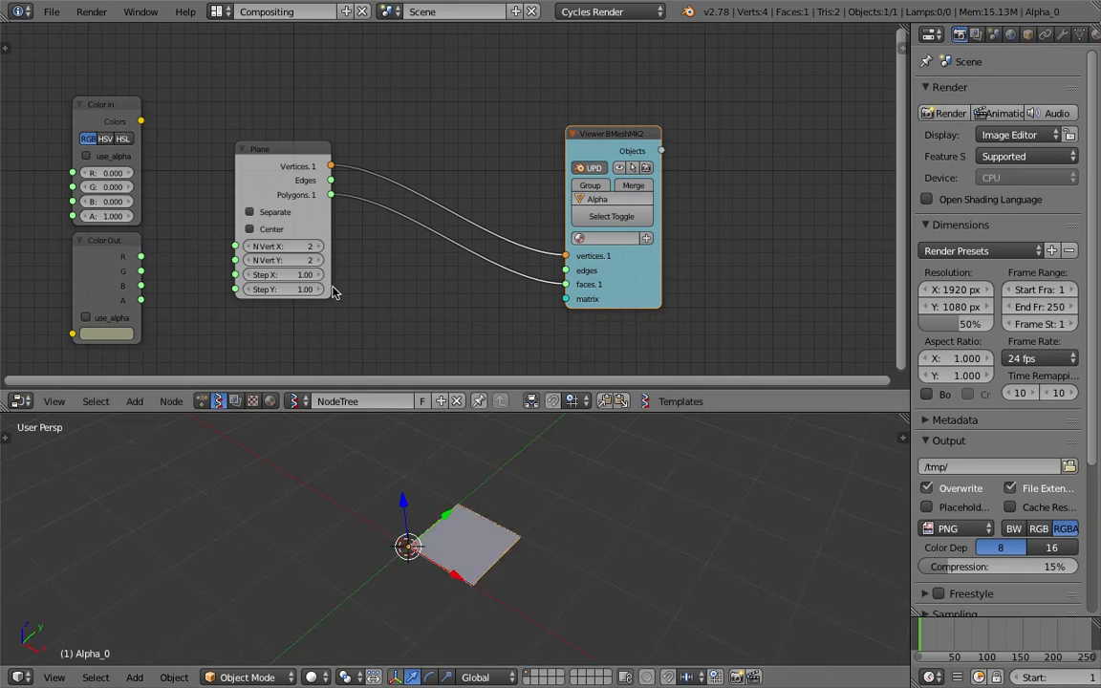
middle_drag(508, 454, 535, 462)
key(z)
key(z)
middle_drag(568, 508, 590, 519)
Step: Move the Viewer BMeshMK2 node slightly farther away from the Plane node
drag(627, 131, 661, 114)
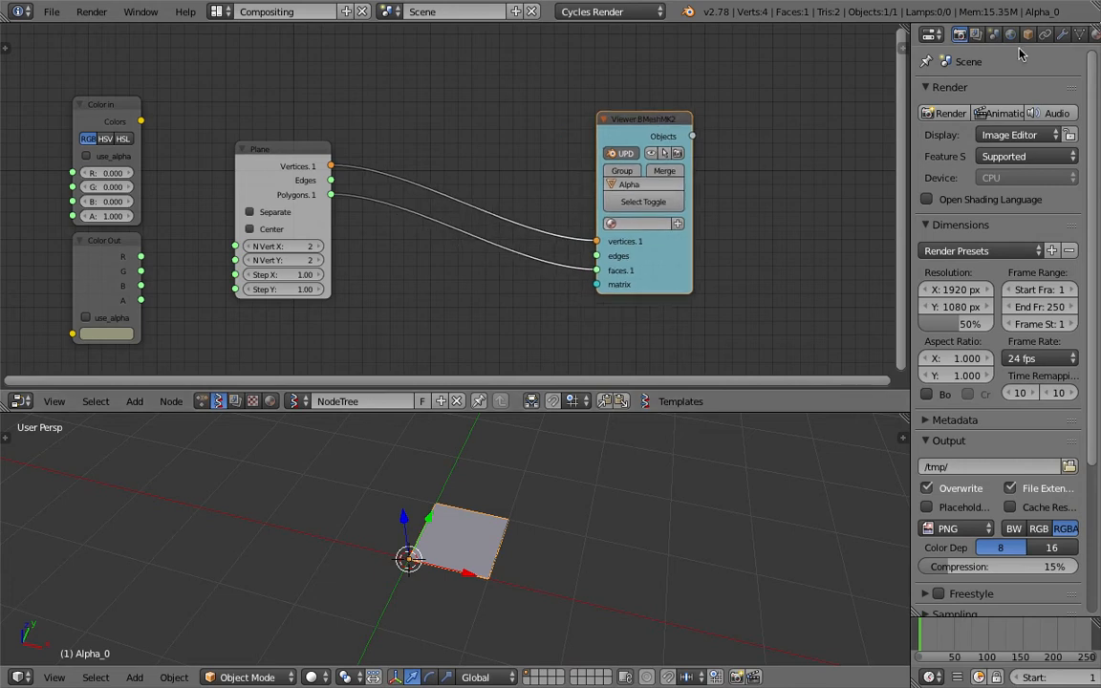
middle_drag(679, 191, 708, 182)
middle_drag(628, 432, 522, 517)
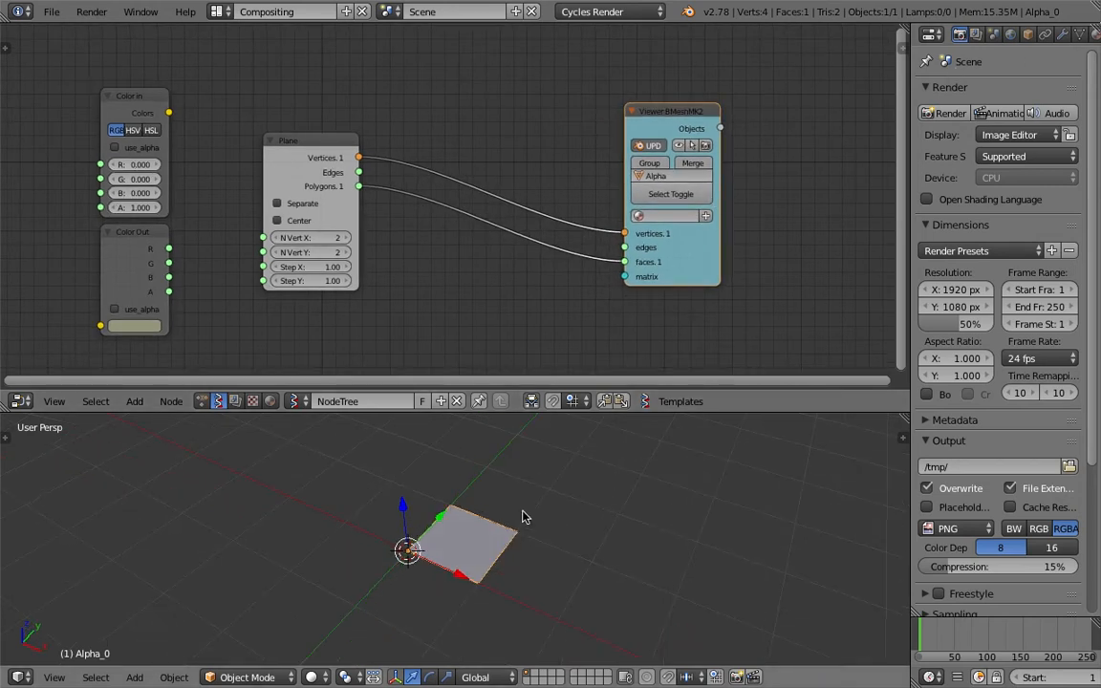
Step: Widen the properties editor and add a new material to the generated plane object
drag(911, 91, 790, 90)
middle_drag(642, 156, 622, 152)
click(975, 36)
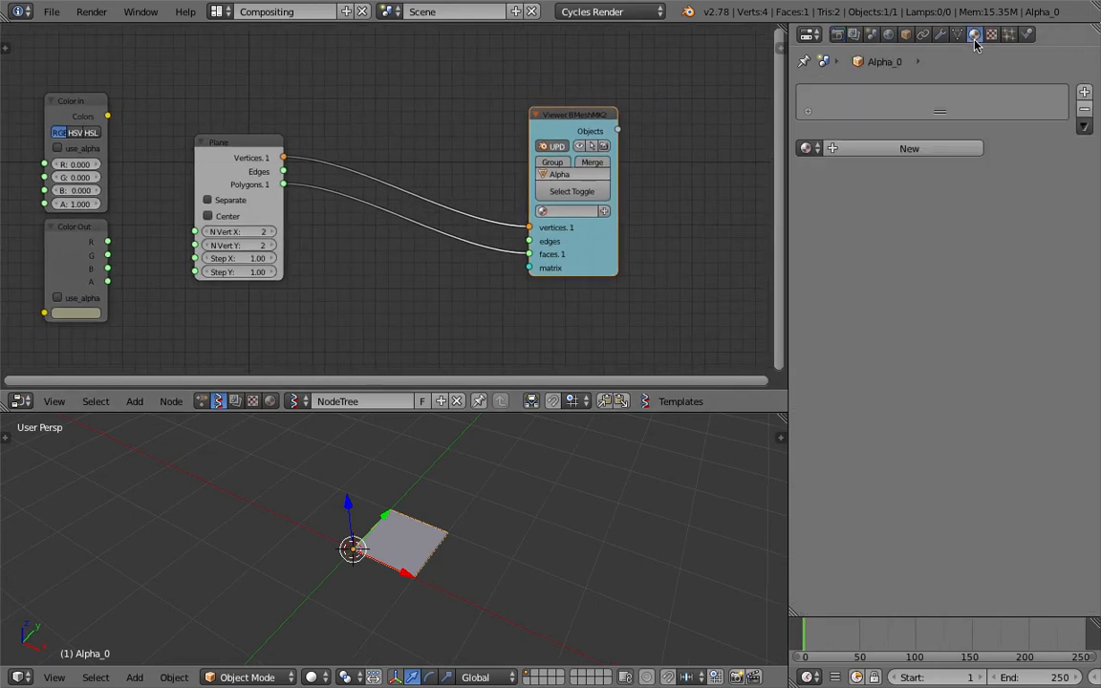
click(904, 149)
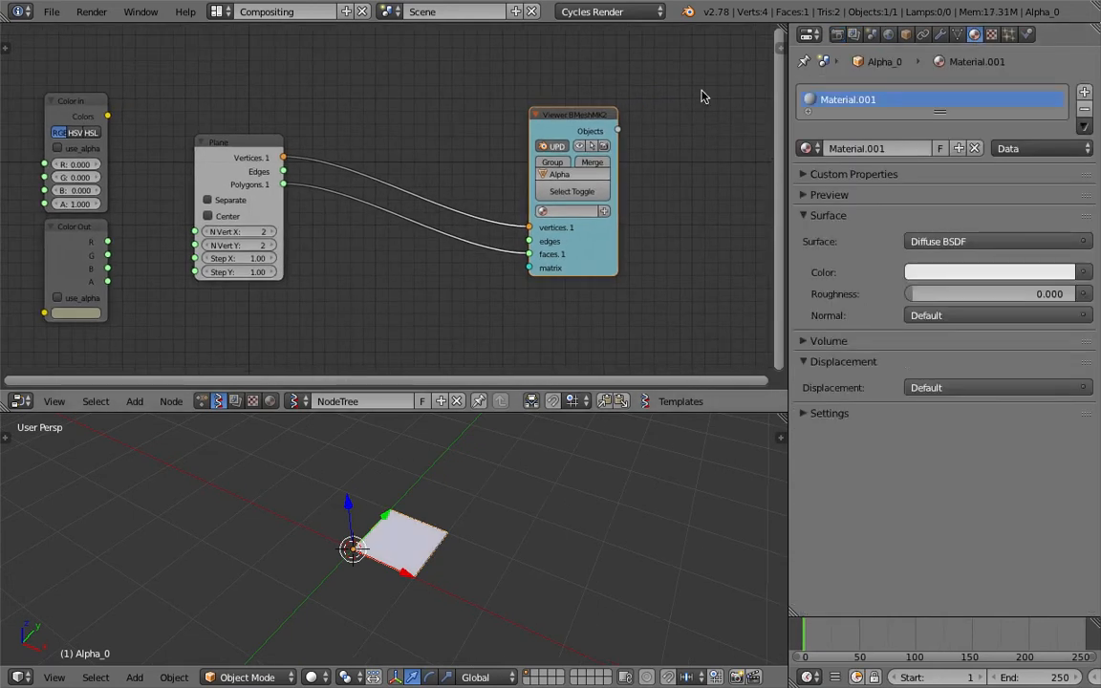
Step: Move the Viewer BMeshMK2 node closer to the Plane node to free space after it
scroll(627, 252, down, 1)
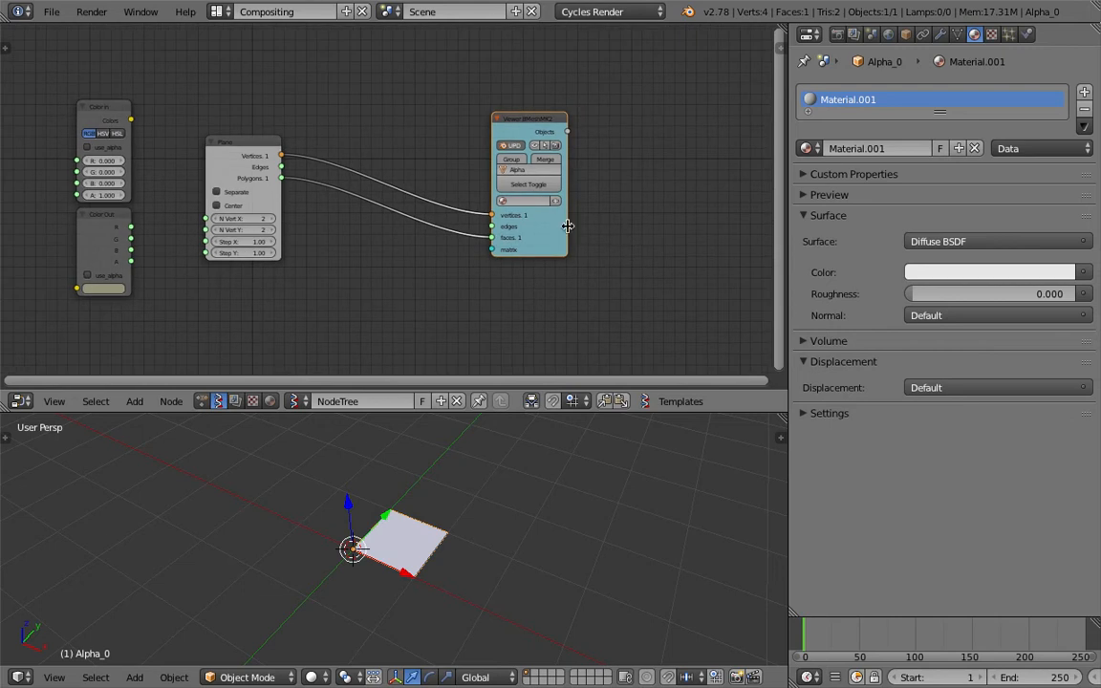
drag(555, 230, 488, 232)
middle_drag(595, 189, 570, 186)
Step: Add a Vertex color new node and place it after the Viewer BMeshMK2 node
key(shift+a)
click(569, 185)
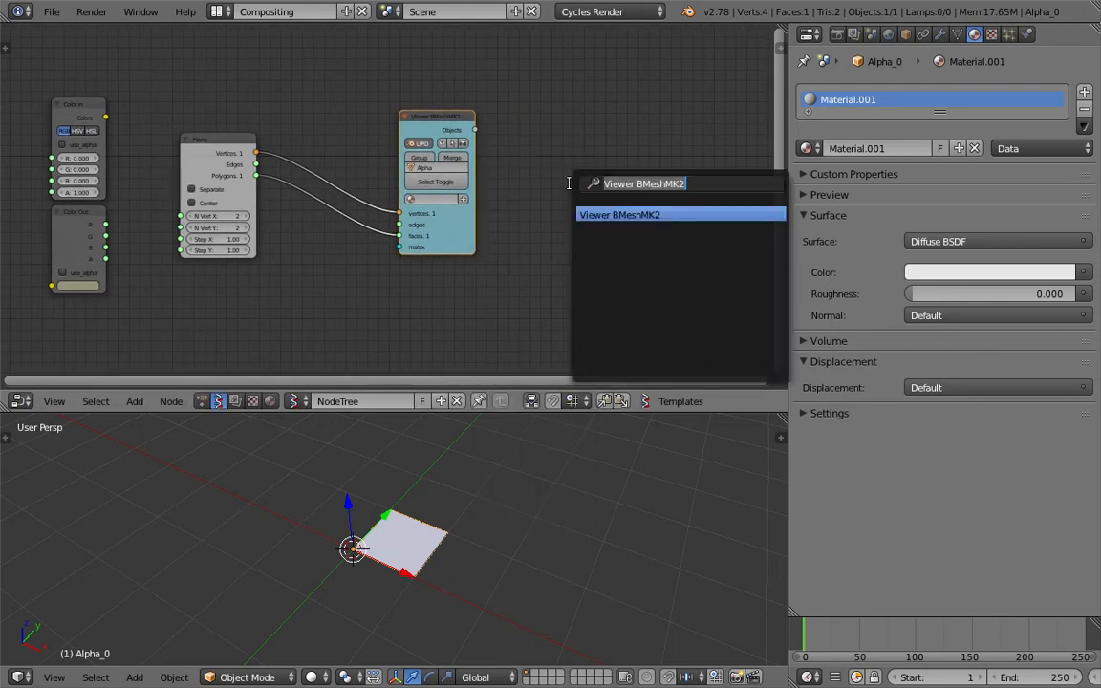
text(colo)
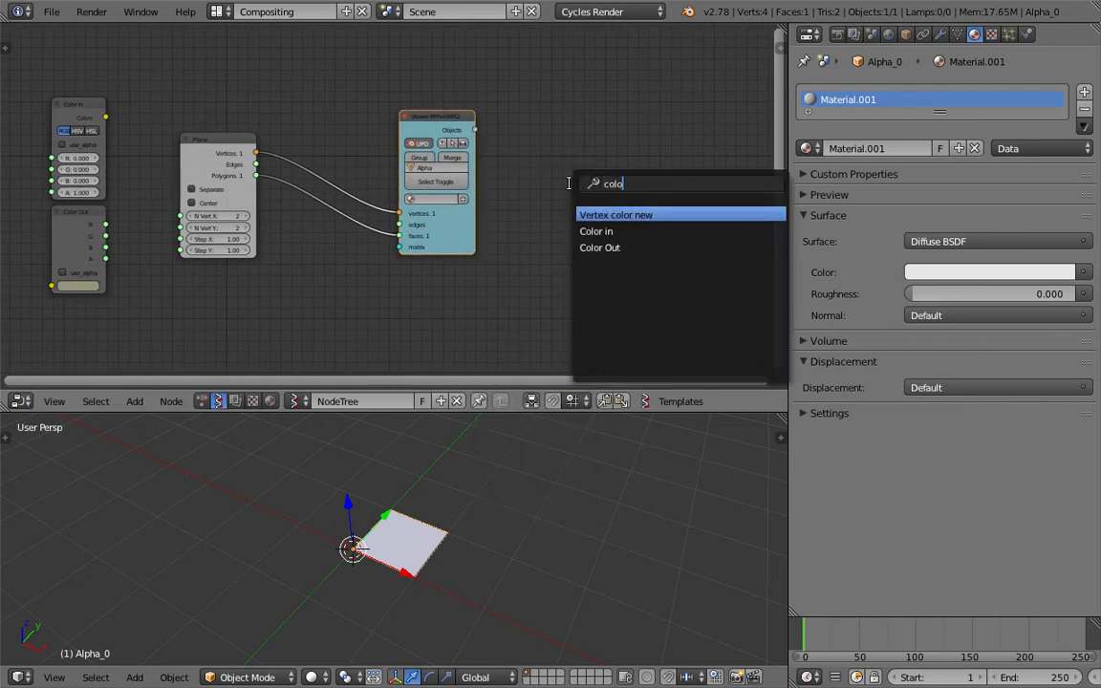
key(Return)
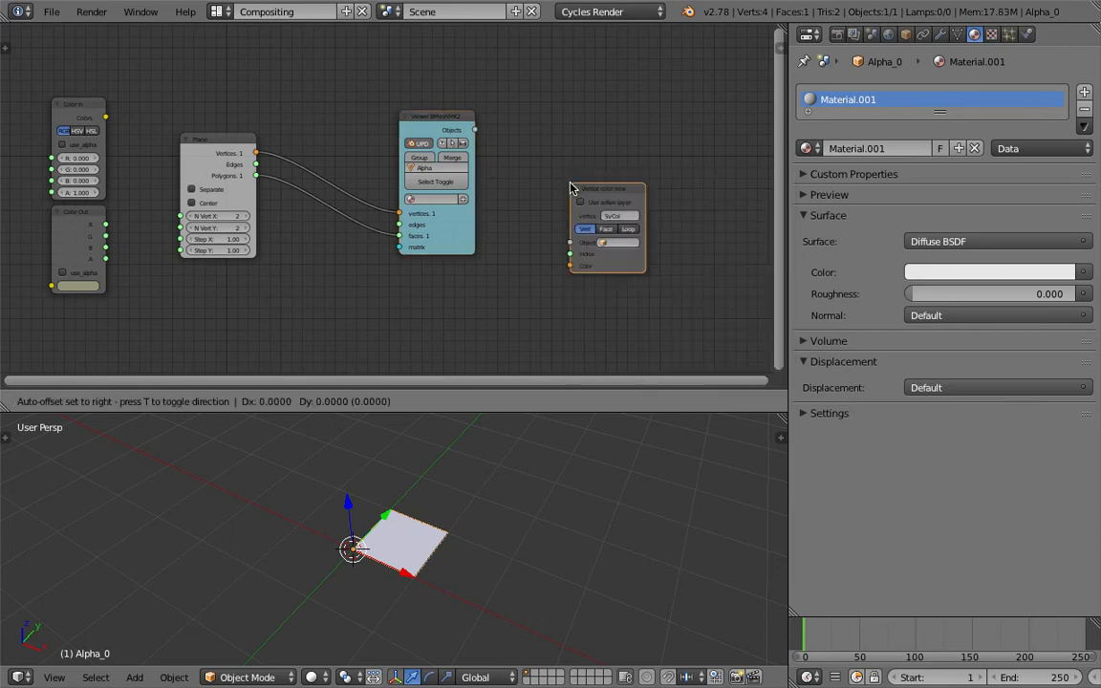
click(530, 164)
scroll(556, 172, up, 1)
drag(557, 175, 582, 158)
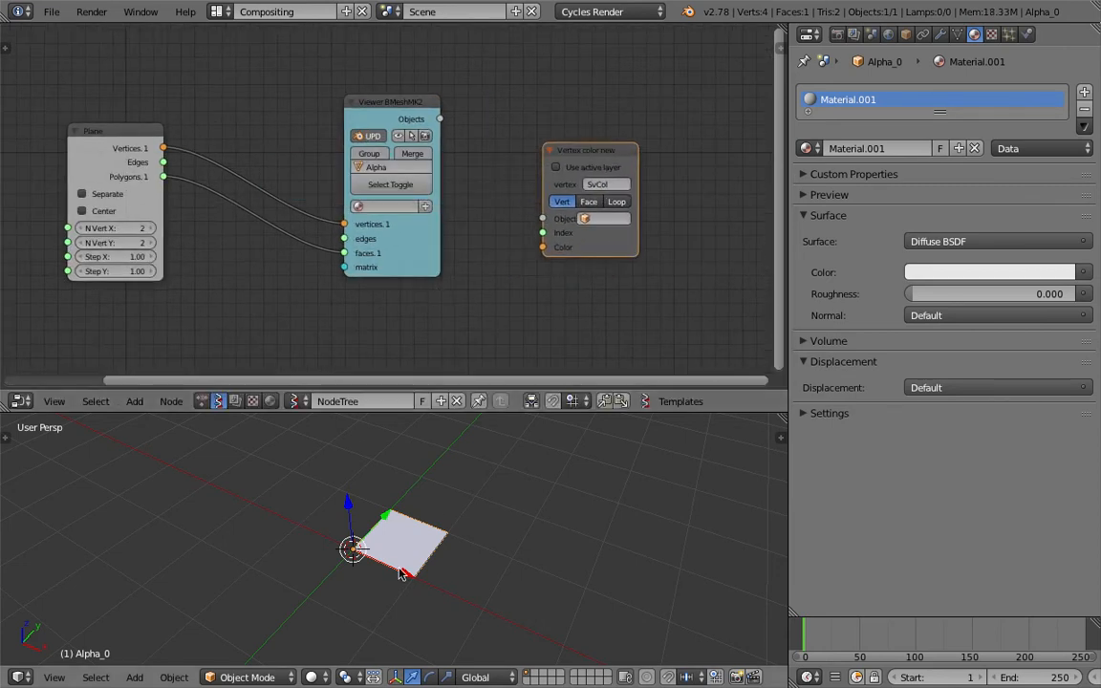
Step: Connect the viewer's Objects output to the Vertex color new node's Object input, set its mode to Face, and widen the node
drag(440, 119, 543, 219)
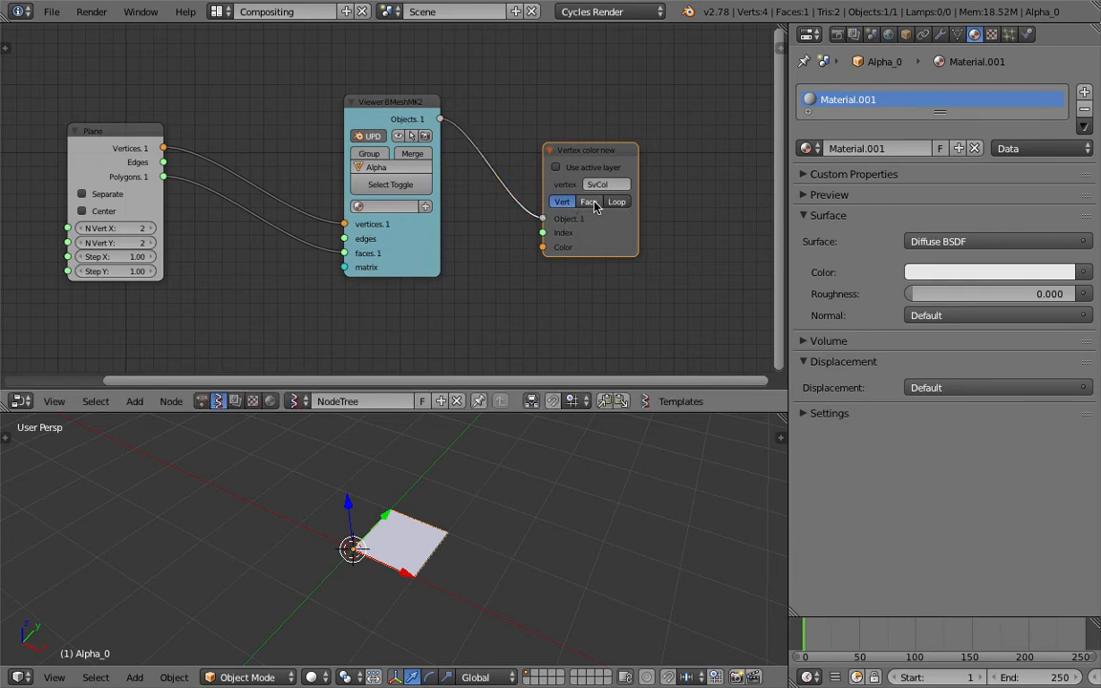
click(591, 202)
scroll(626, 199, up, 1)
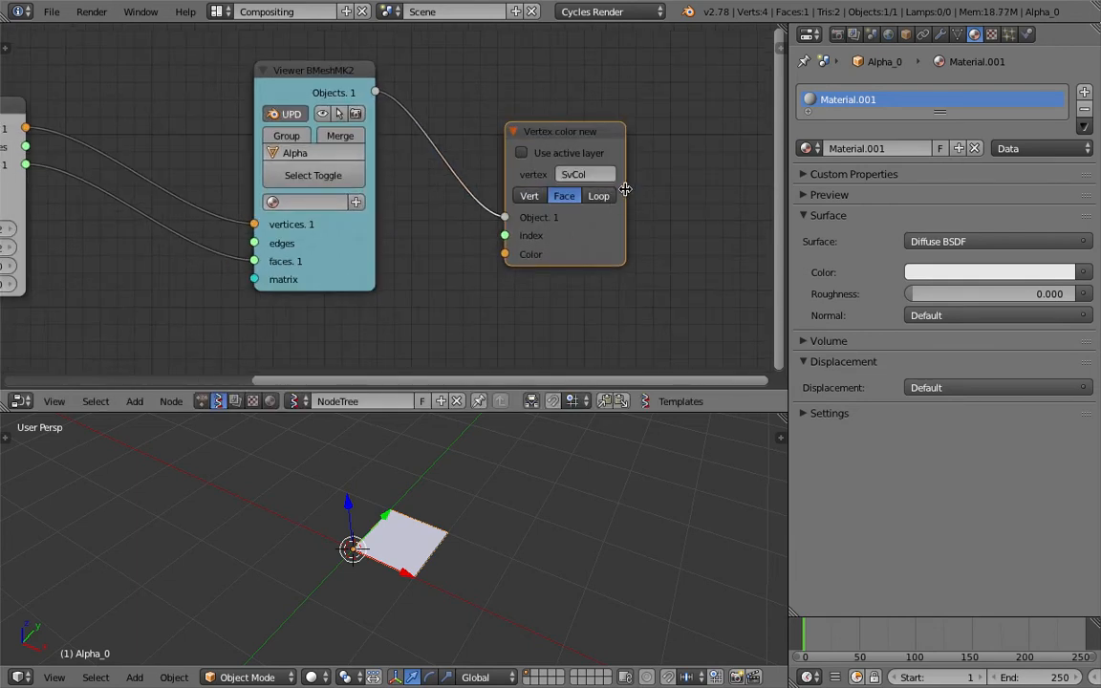
drag(628, 189, 684, 178)
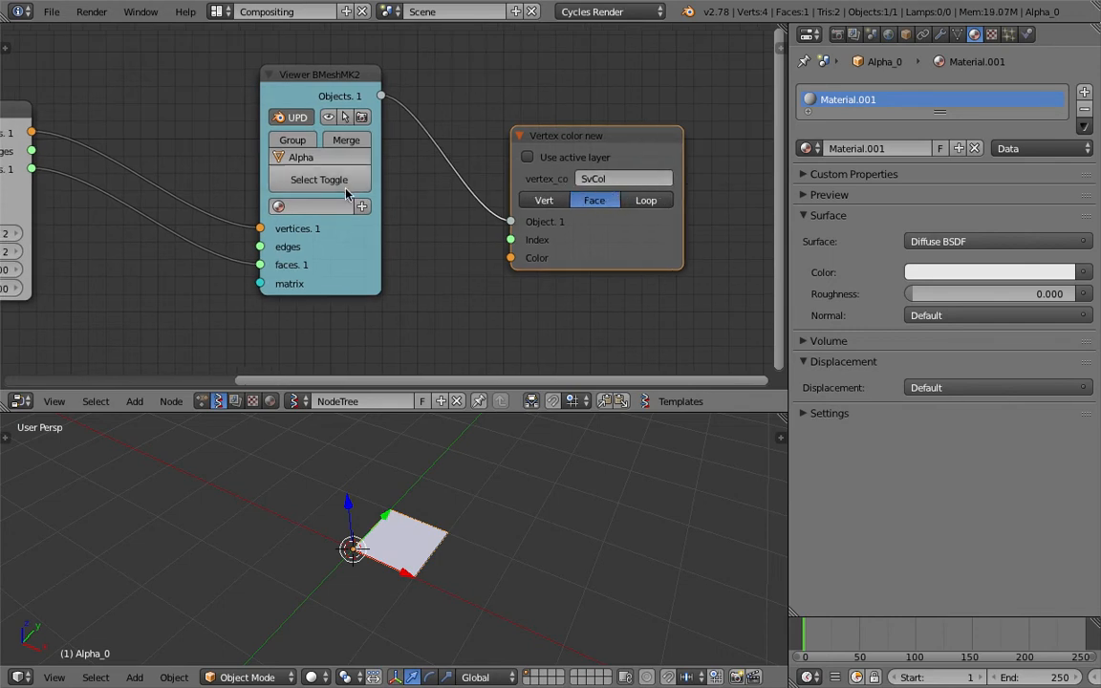
Step: Assign Material.001 in the Viewer BMeshMK2 node and show the plane's mesh data with its Vertex Colors layers
click(316, 206)
click(303, 220)
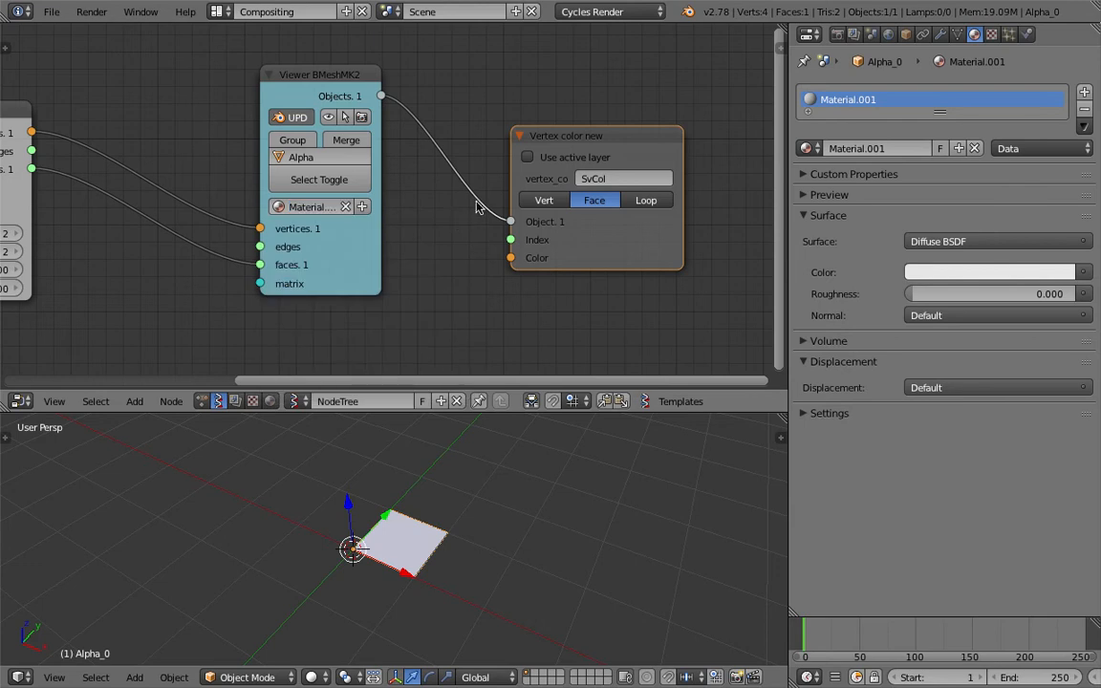
click(957, 34)
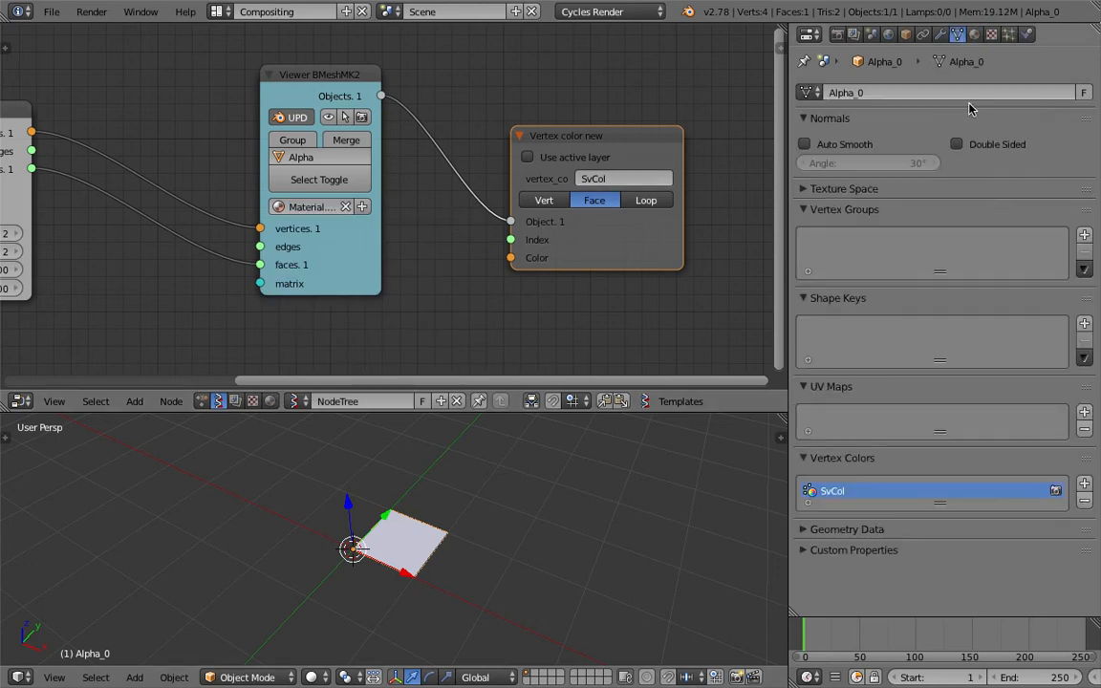
Step: Split the node editor in two and switch the new area to the Material.001 shader nodes
scroll(622, 306, down, 2)
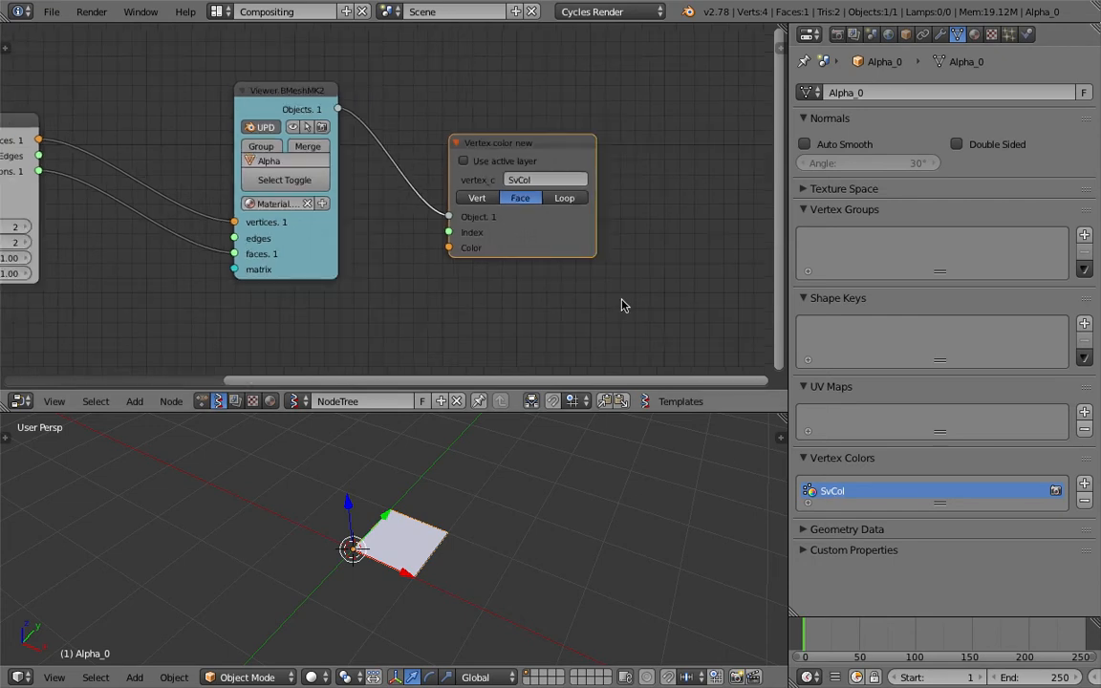
drag(779, 31, 365, 143)
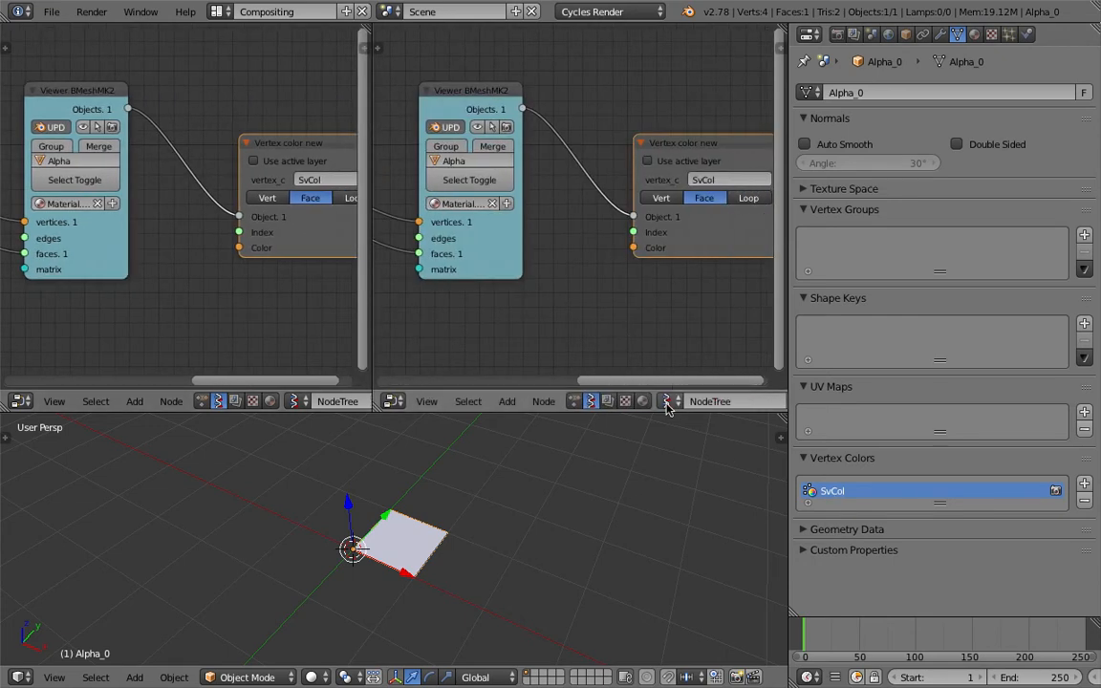
click(643, 400)
scroll(552, 323, down, 10)
middle_drag(504, 220, 595, 260)
scroll(596, 259, up, 9)
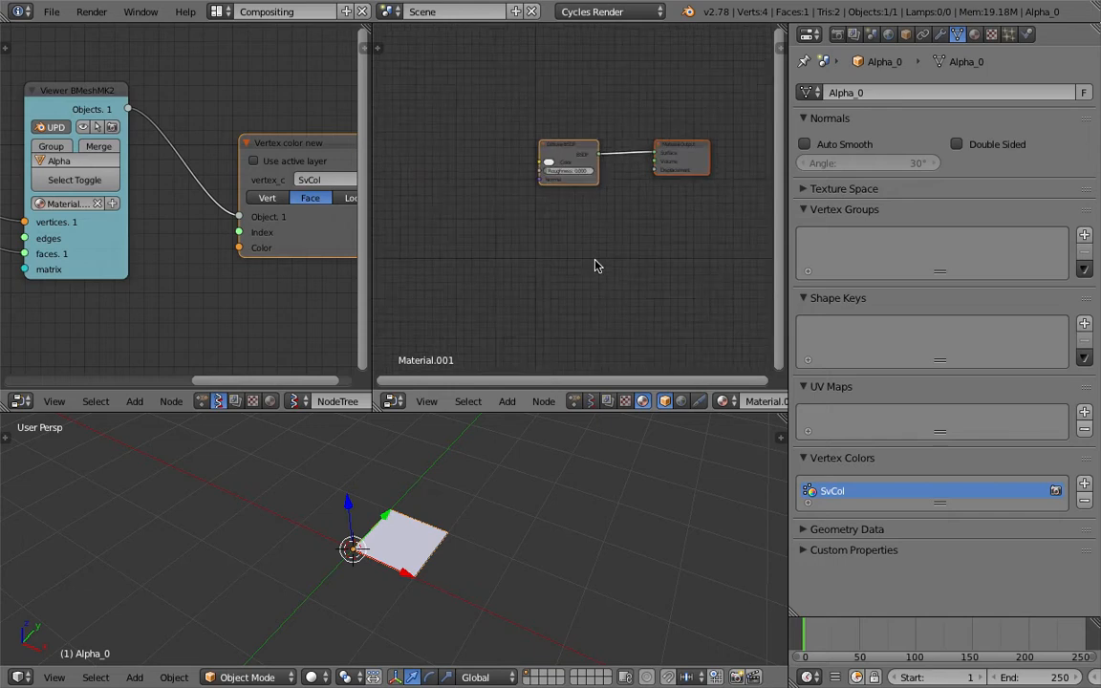
Step: Add an Attribute node to Material.001 and connect its Color output to the Diffuse BSDF's Color input
key(shift+a)
click(482, 222)
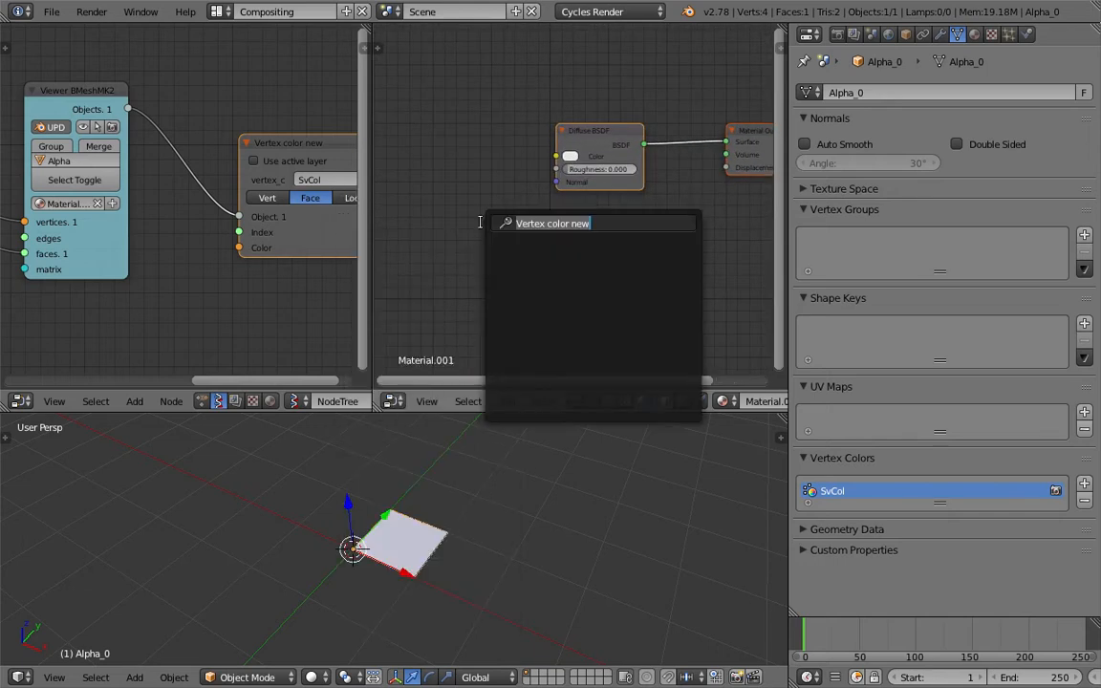
text(att)
key(Down)
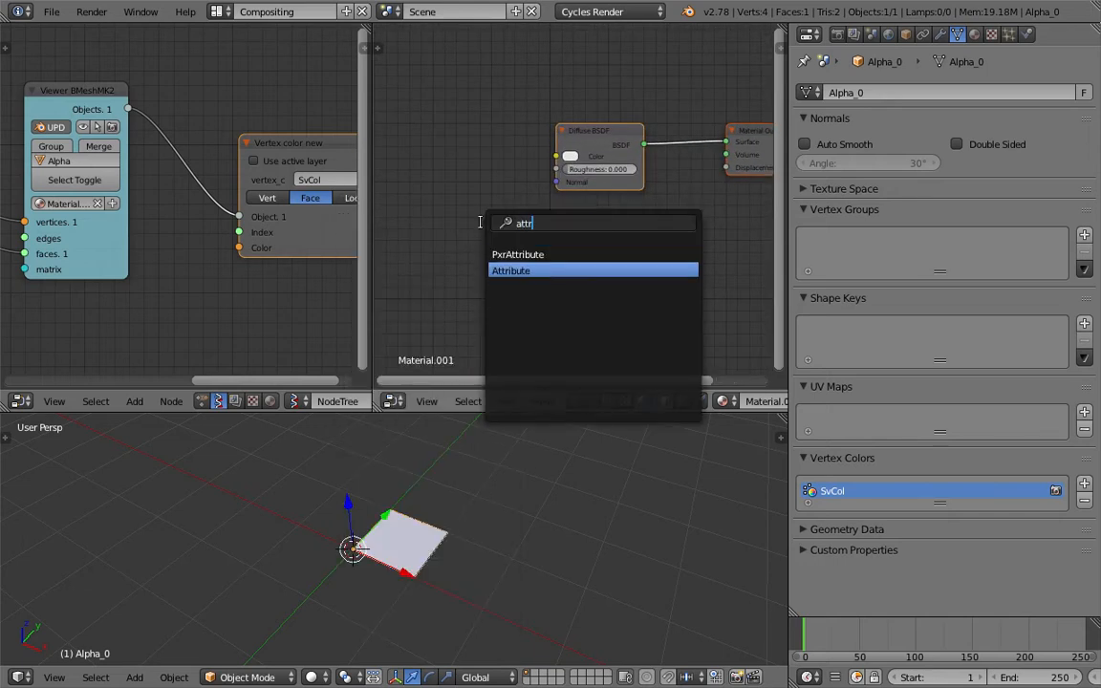
key(Return)
click(451, 179)
drag(488, 187, 556, 156)
Step: Set the Attribute node's name to SvCol and change the 3D viewport shading to display the plane's material
scroll(578, 221, up, 2)
click(559, 253)
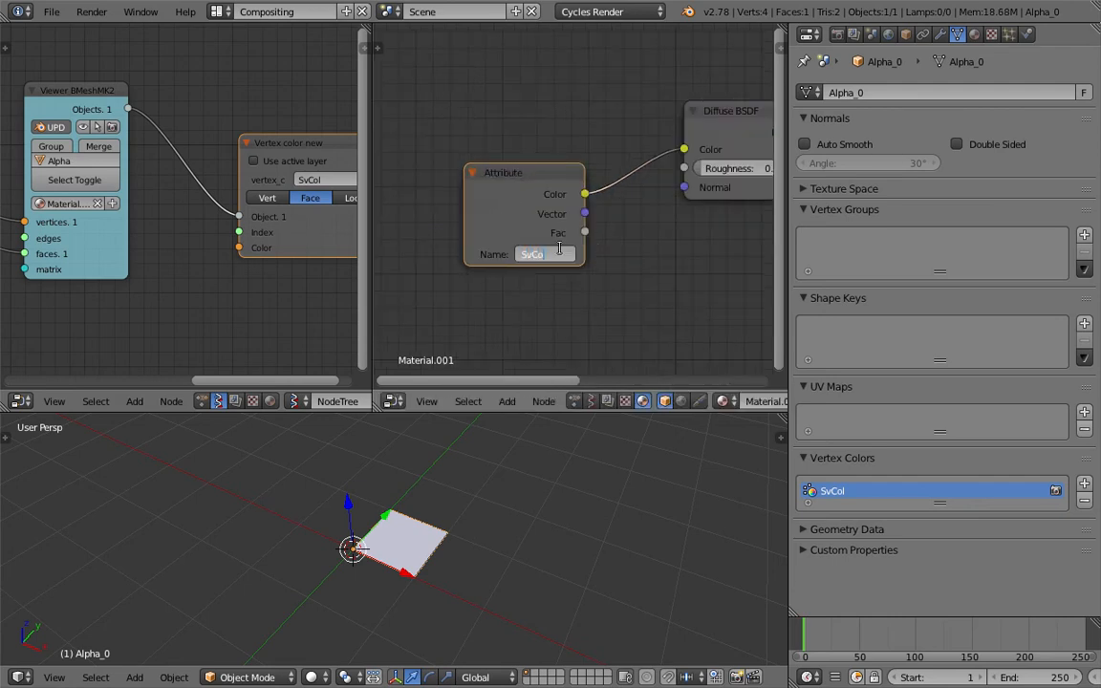
text(SvCol)
key(Return)
click(309, 678)
click(327, 523)
scroll(401, 565, up, 3)
scroll(201, 290, down, 3)
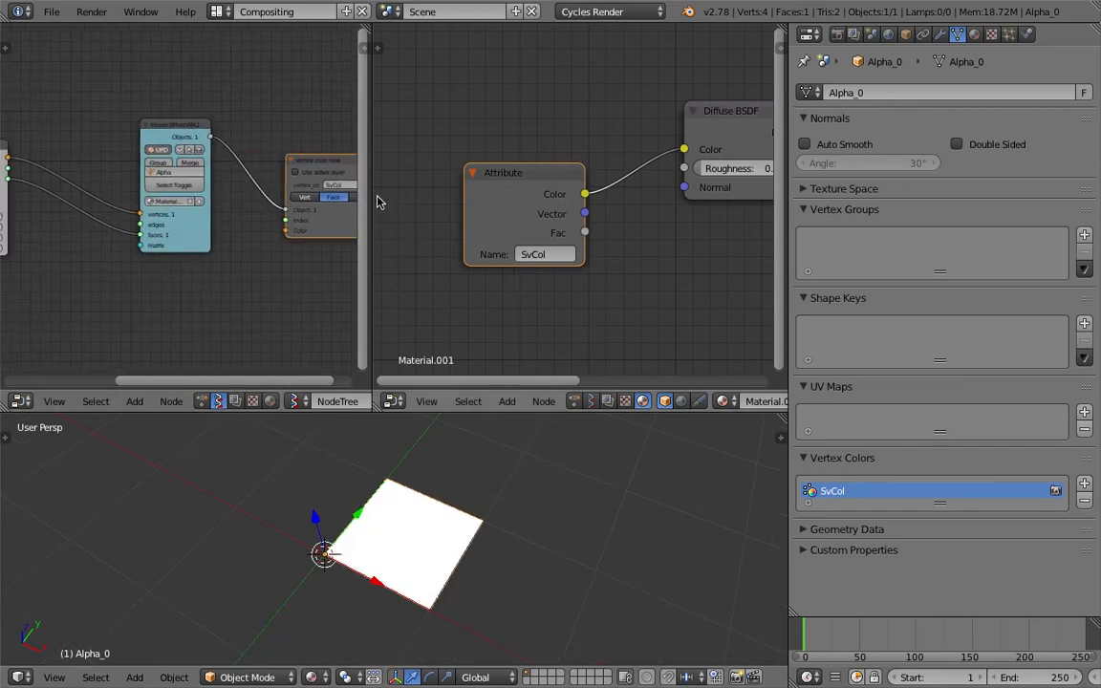
Step: Widen the Sverchok node area and add a Random Vector MK2 node feeding the Color input of Vertex color new
drag(369, 211, 525, 212)
scroll(206, 266, up, 2)
key(shift+a)
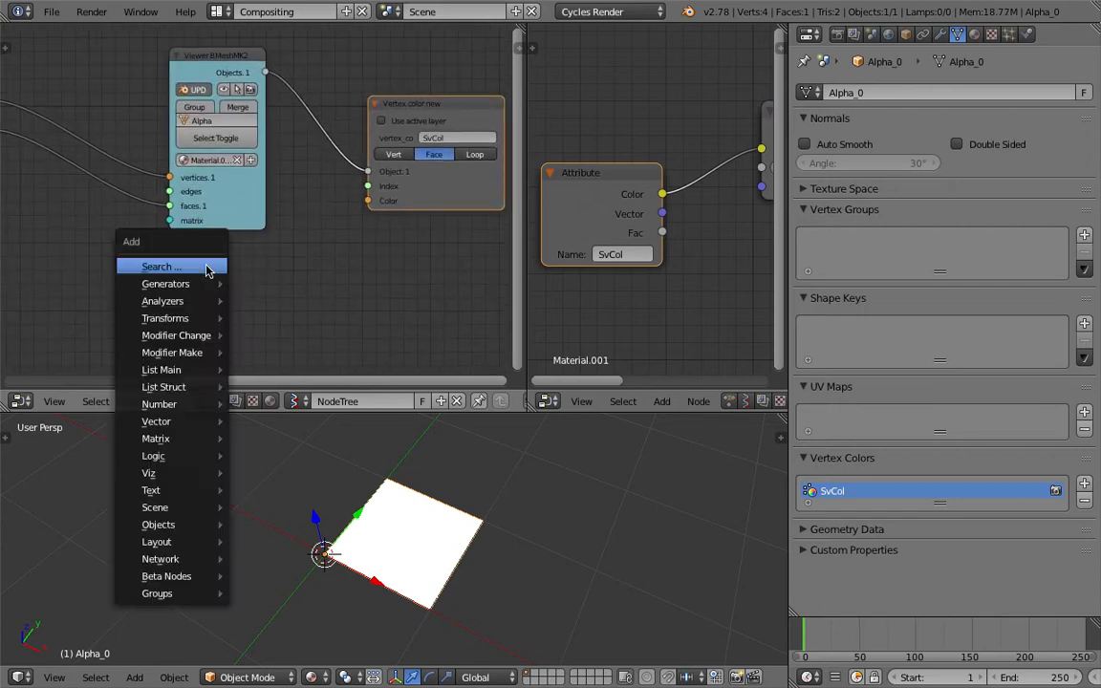
click(218, 264)
text(random)
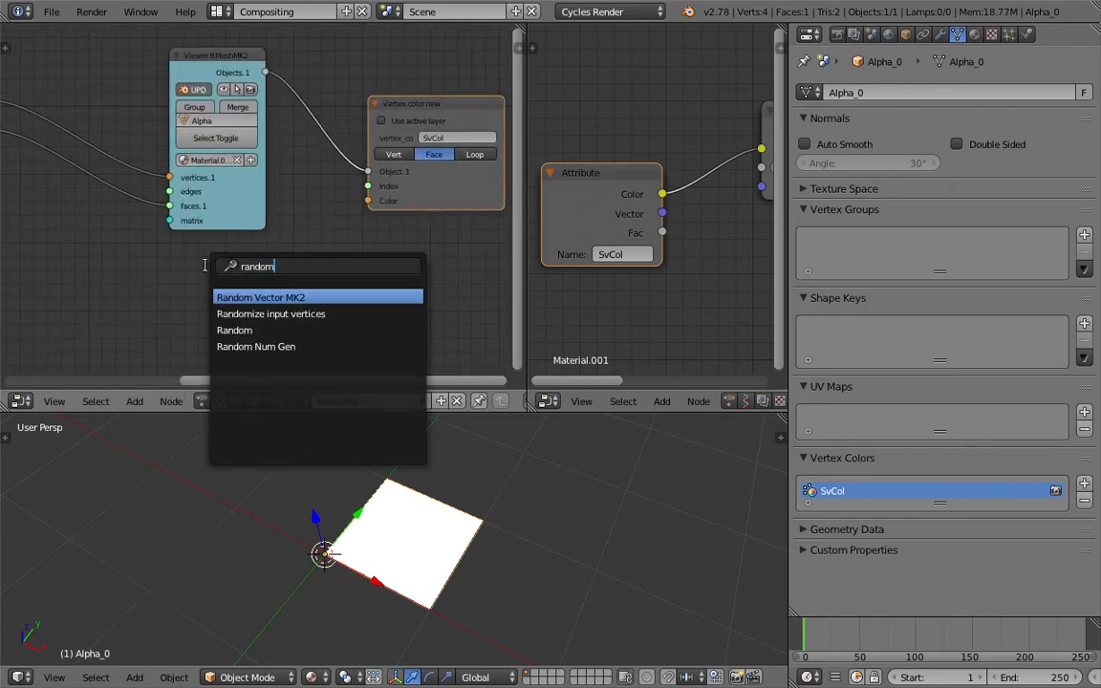
click(275, 297)
click(275, 297)
drag(306, 293, 368, 204)
Step: Set the Random Vector MK2 node's Count to 4 and Seed to 70, and save the file
click(293, 304)
click(293, 304)
click(292, 305)
drag(279, 319, 345, 319)
scroll(277, 282, down, 6)
key(ctrl+s)
middle_drag(264, 252, 390, 224)
click(328, 242)
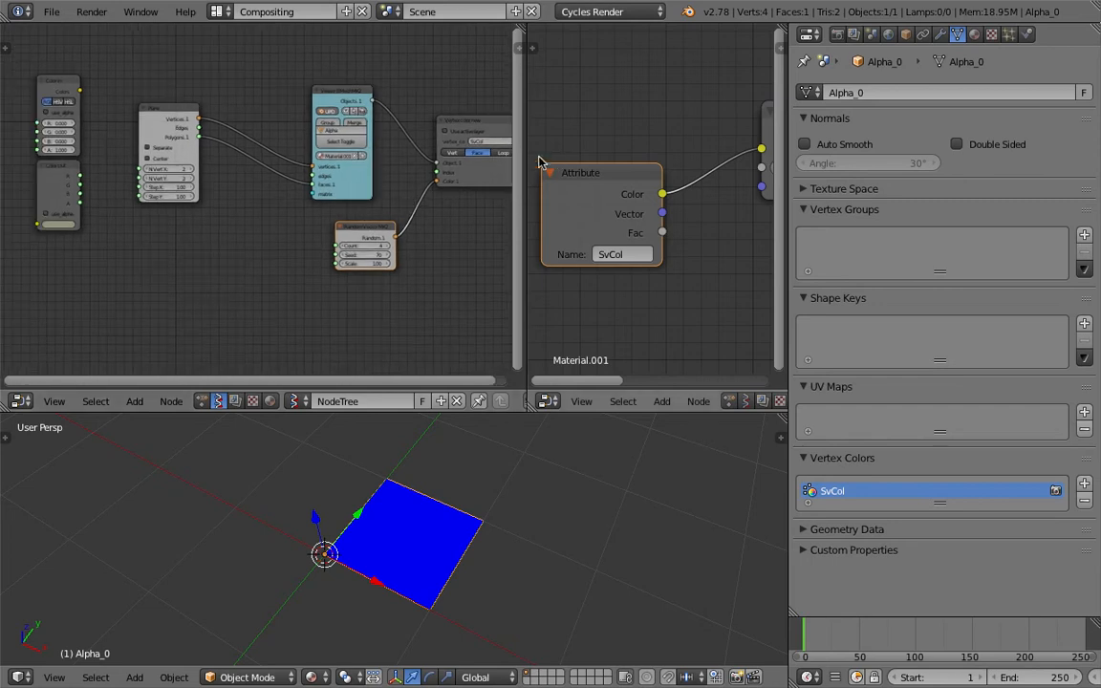
Step: Widen the Sverchok area further and set the Plane node's N Vert X to 5 and N Vert Y to 6
drag(526, 155, 564, 168)
scroll(220, 191, up, 2)
scroll(220, 191, up, 1)
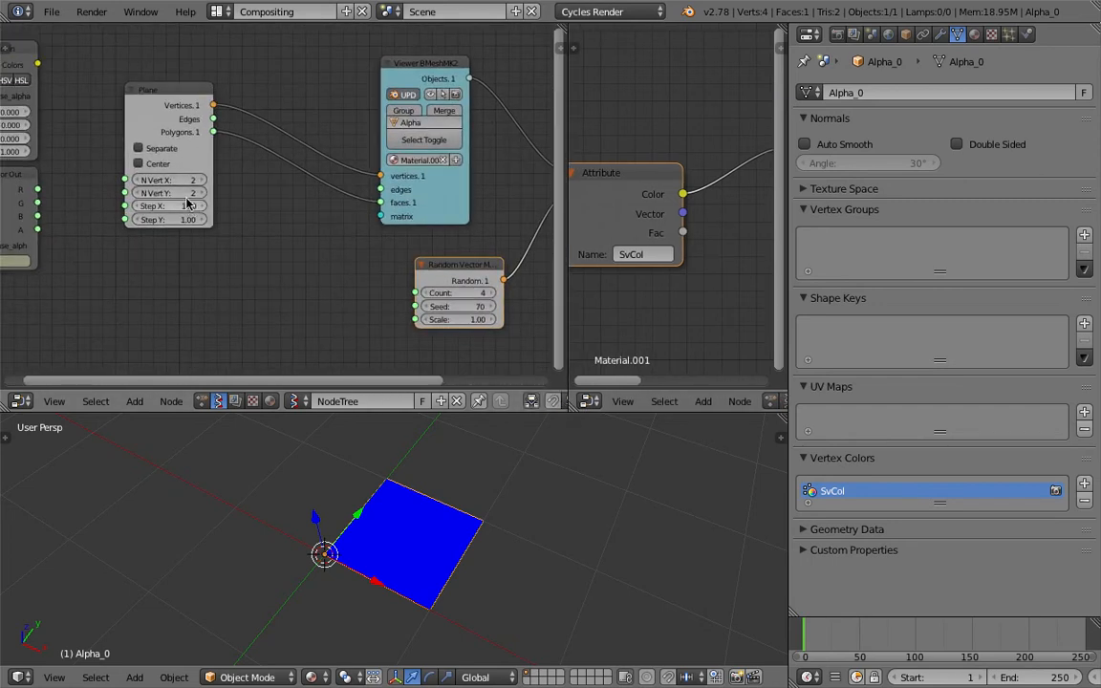
scroll(181, 192, up, 1)
middle_drag(408, 519, 383, 564)
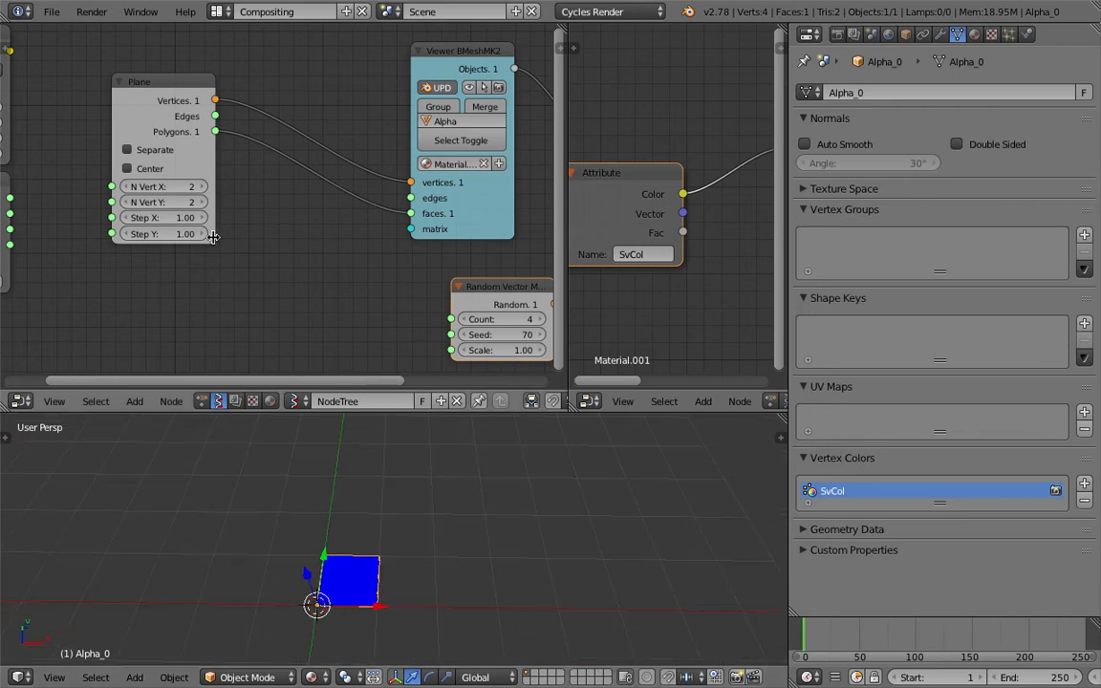
click(197, 186)
click(202, 202)
click(202, 202)
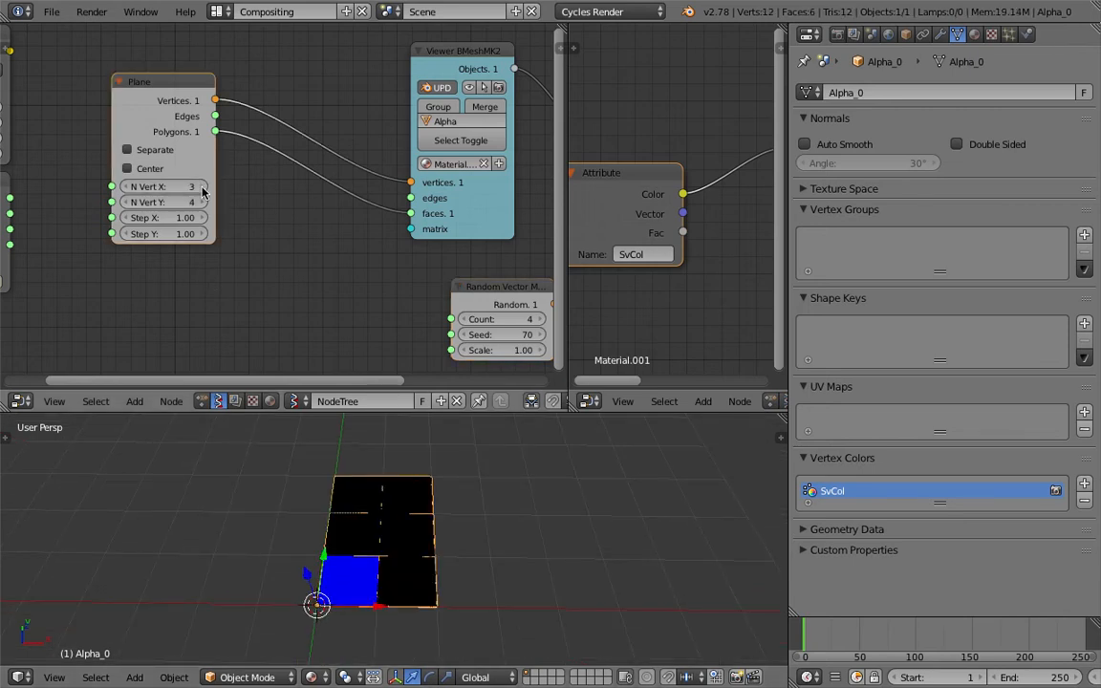
click(202, 201)
click(202, 188)
click(202, 192)
click(205, 203)
Step: Raise the Random Vector MK2 node's Count to 19 to color more of the plane's faces
scroll(258, 239, down, 1)
middle_drag(280, 252, 344, 250)
middle_drag(524, 307, 430, 302)
click(458, 290)
click(457, 291)
click(458, 290)
click(458, 291)
click(458, 291)
click(457, 290)
click(458, 290)
click(458, 291)
click(457, 291)
click(458, 291)
click(458, 290)
click(457, 290)
click(458, 291)
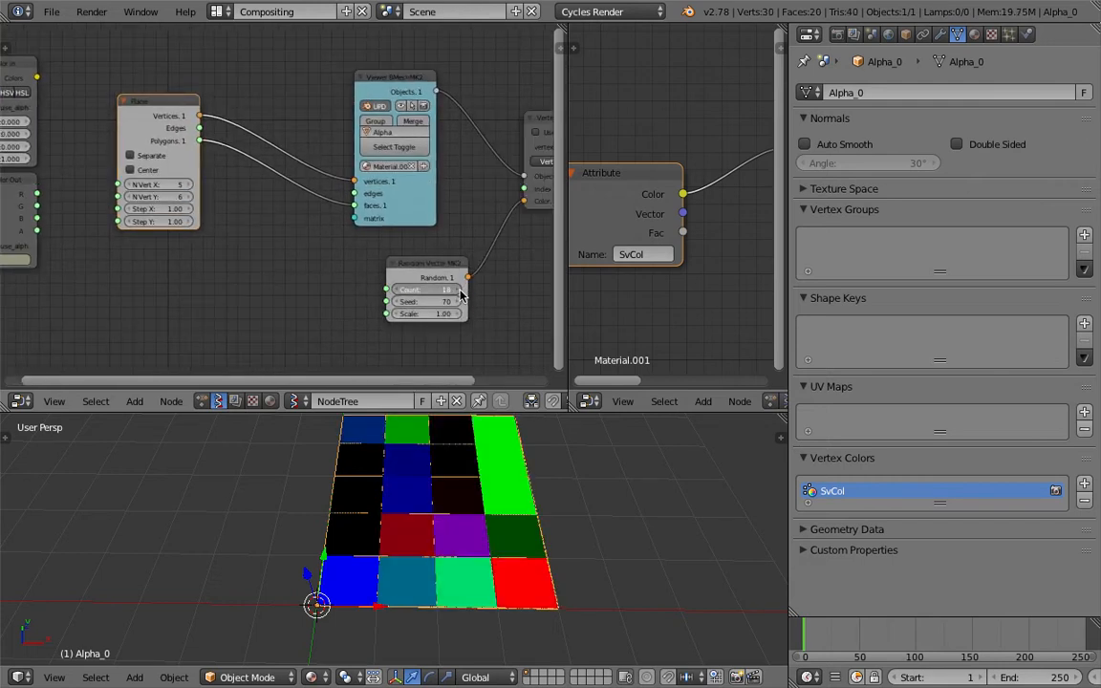
click(458, 290)
Step: Save the project under the incremented file name color_in_exploration_002.blend
scroll(600, 523, down, 4)
shift+middle_drag(547, 520, 427, 561)
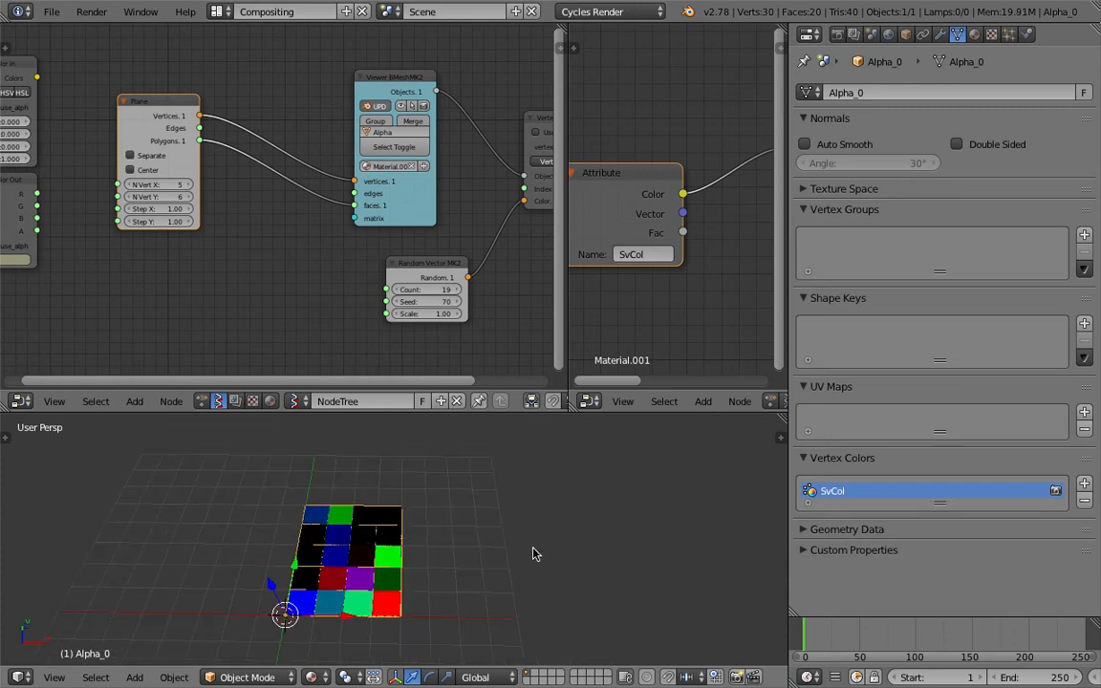
scroll(272, 253, down, 2)
middle_drag(220, 230, 275, 236)
click(52, 11)
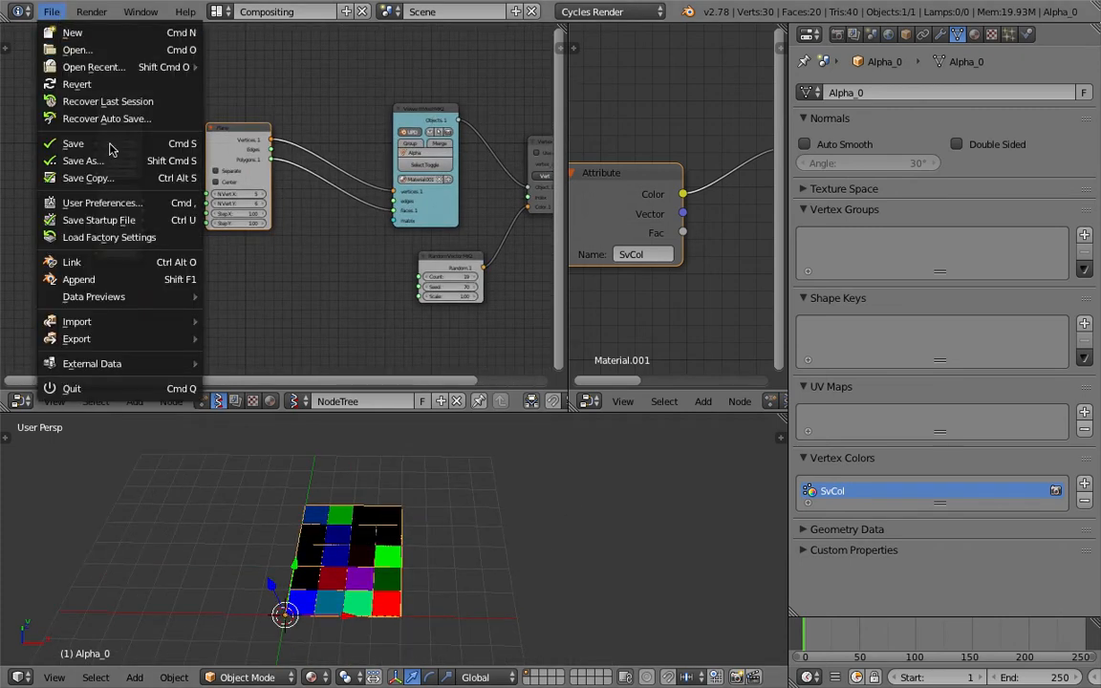
click(72, 160)
click(976, 78)
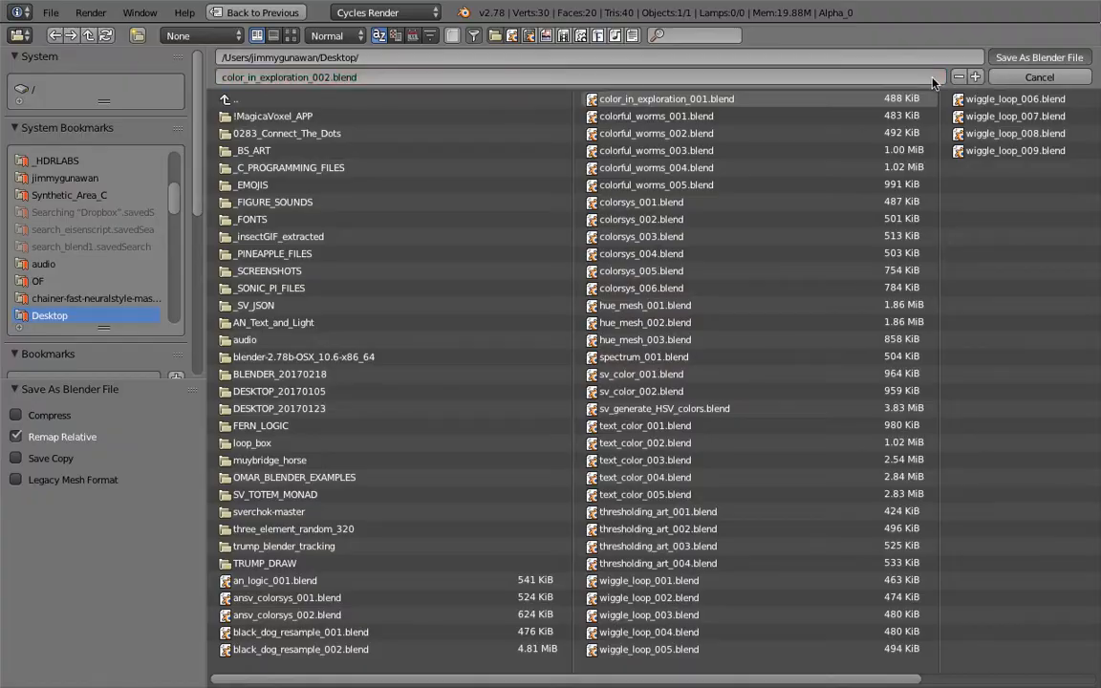
key(Return)
Step: Narrow the properties area and merge the two node editors so the Sverchok node tree fills the full width
drag(788, 147, 868, 153)
scroll(750, 239, down, 1)
middle_drag(747, 243, 687, 251)
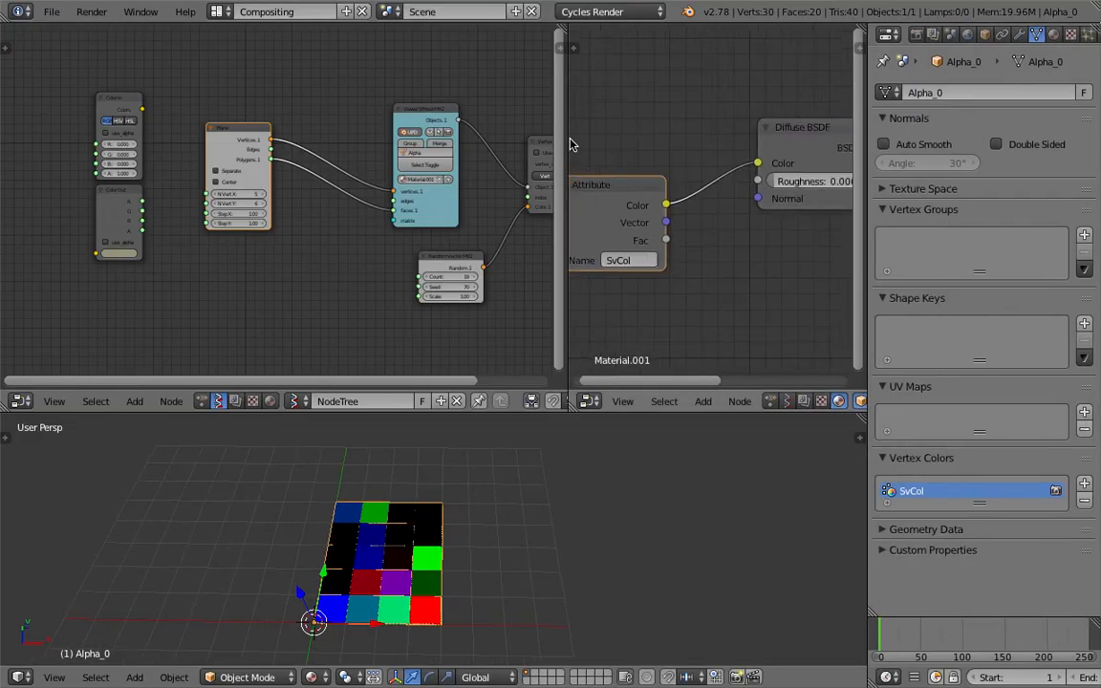
drag(570, 145, 413, 128)
scroll(502, 162, down, 3)
middle_drag(609, 166, 512, 160)
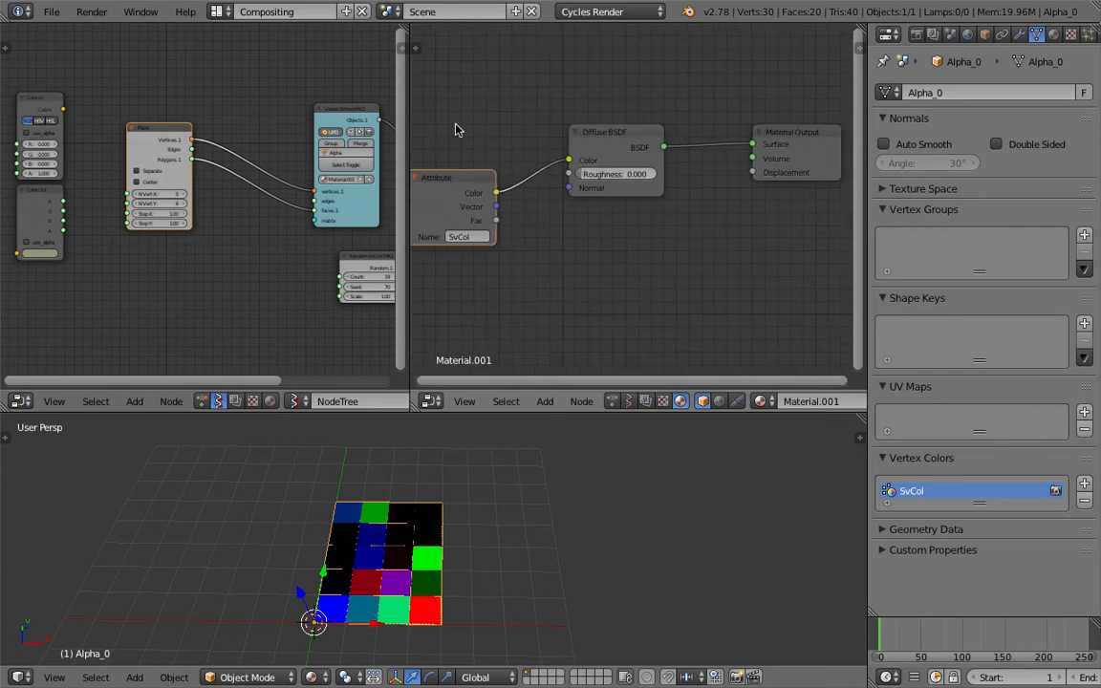
drag(410, 31, 583, 100)
middle_drag(466, 129, 408, 136)
scroll(344, 155, up, 2)
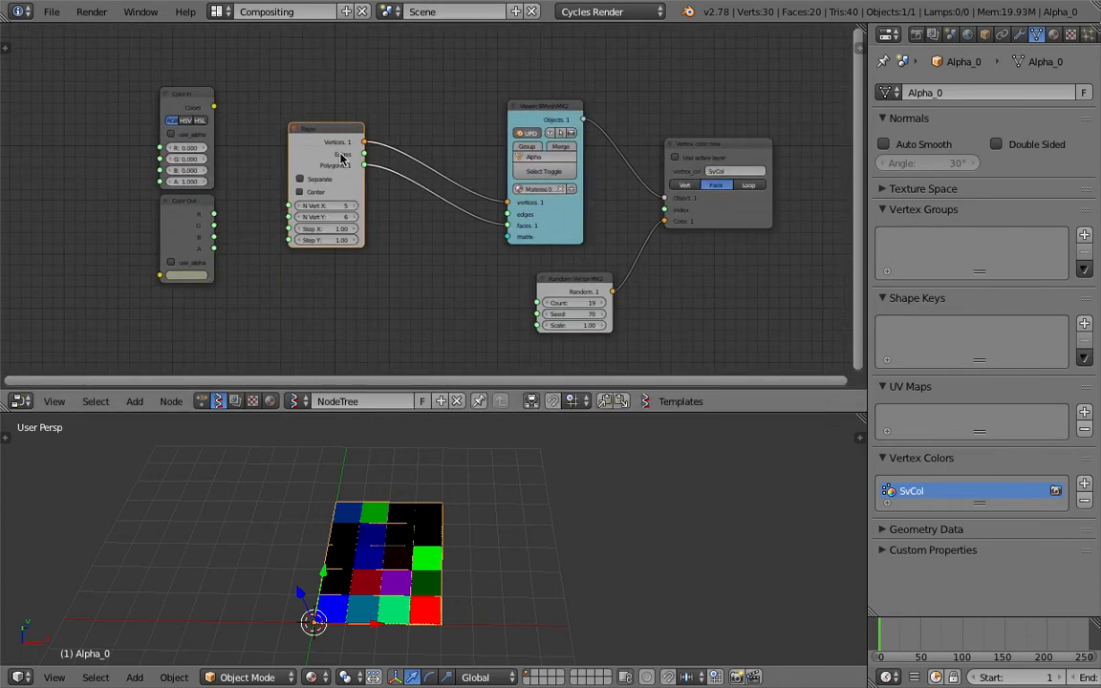
Step: Set both N Vert X and N Vert Y of the Plane node to 20 and save the file
scroll(340, 153, up, 2)
middle_drag(280, 136, 245, 117)
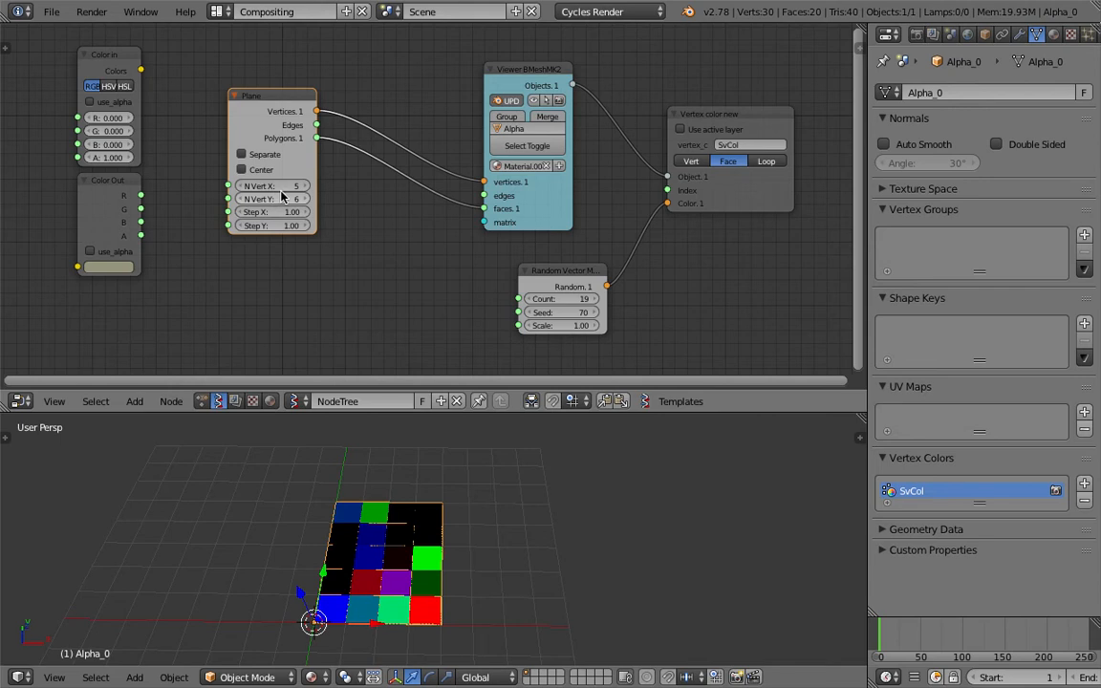
drag(284, 199, 286, 184)
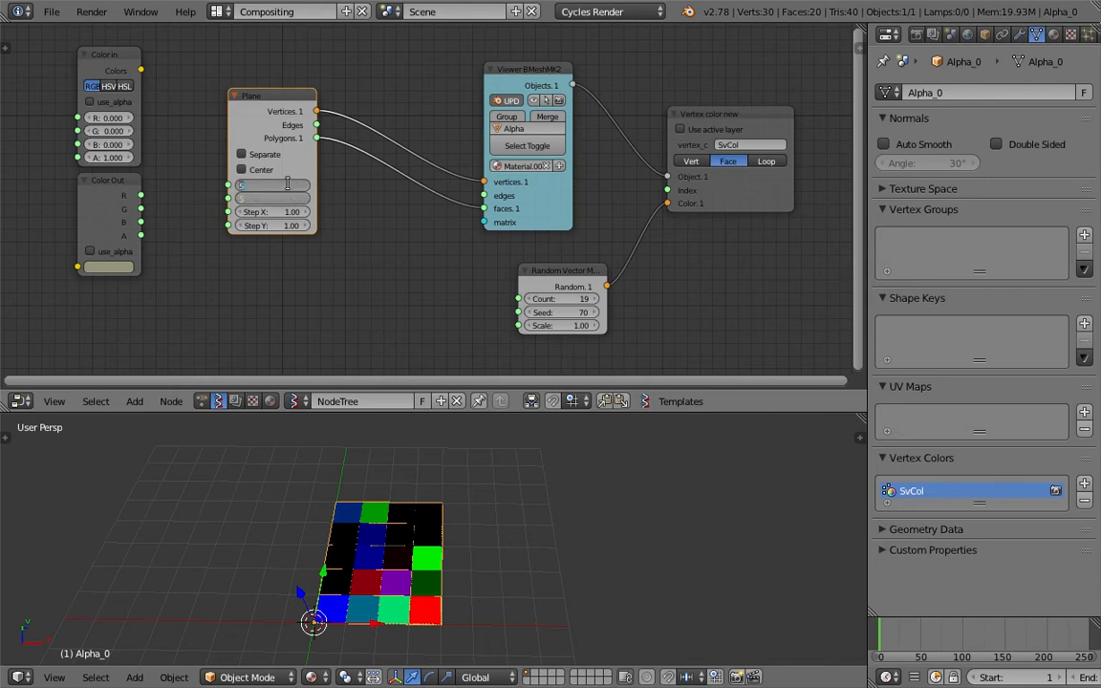
text(20)
key(Return)
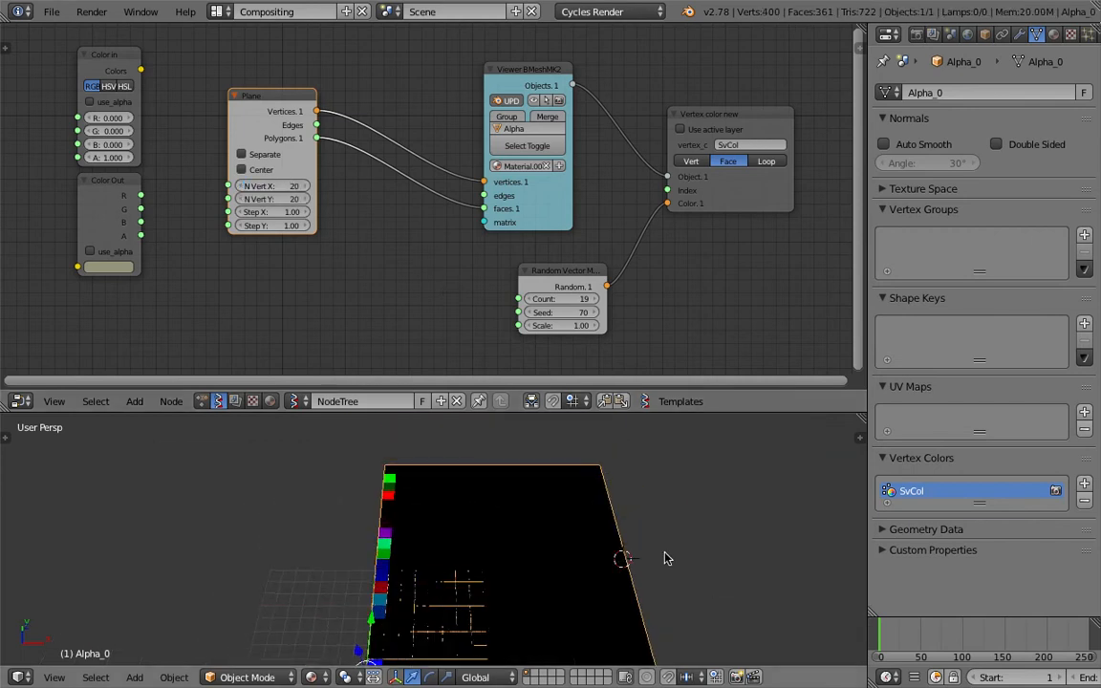
middle_drag(668, 559, 680, 582)
key(ctrl+s)
click(680, 581)
middle_drag(425, 307, 435, 295)
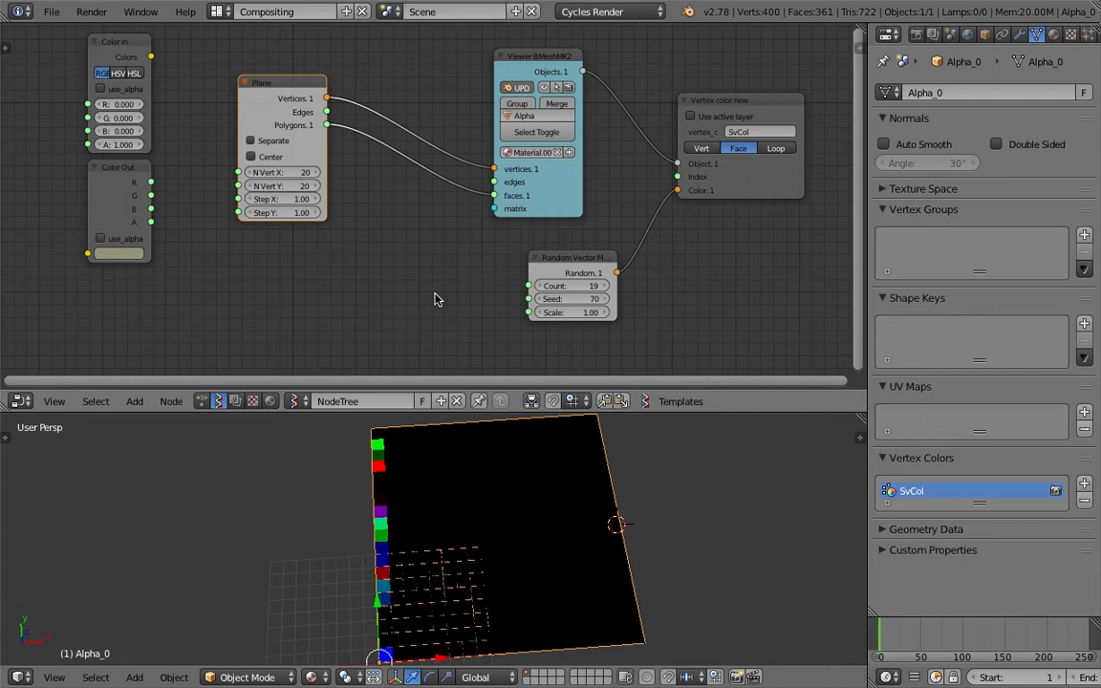
Step: Move the Color in node below the Plane and viewer nodes, just before the Random Vector MK2 node
scroll(528, 265, down, 1)
middle_drag(530, 271, 536, 278)
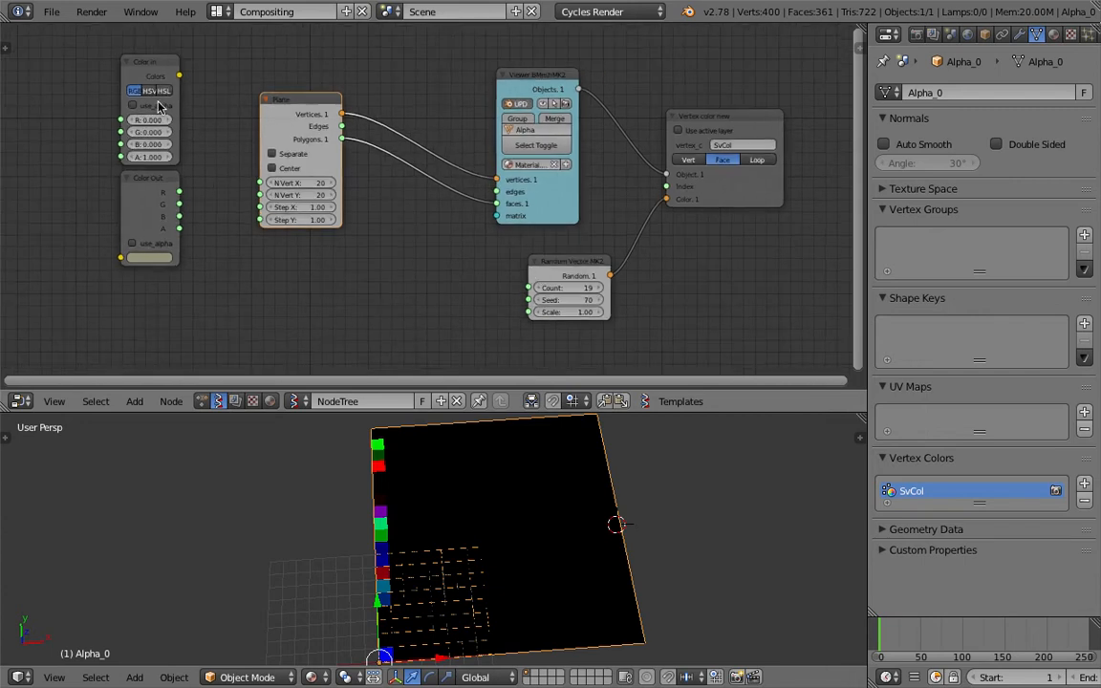
mouse_move(153, 70)
mouse_down()
mouse_move(432, 224)
mouse_move(407, 233)
mouse_move(420, 252)
mouse_up()
scroll(409, 250, up, 2)
middle_drag(449, 256, 425, 248)
mouse_move(662, 197)
middle_down()
mouse_move(608, 201)
mouse_move(670, 193)
middle_up()
middle_drag(668, 149, 692, 151)
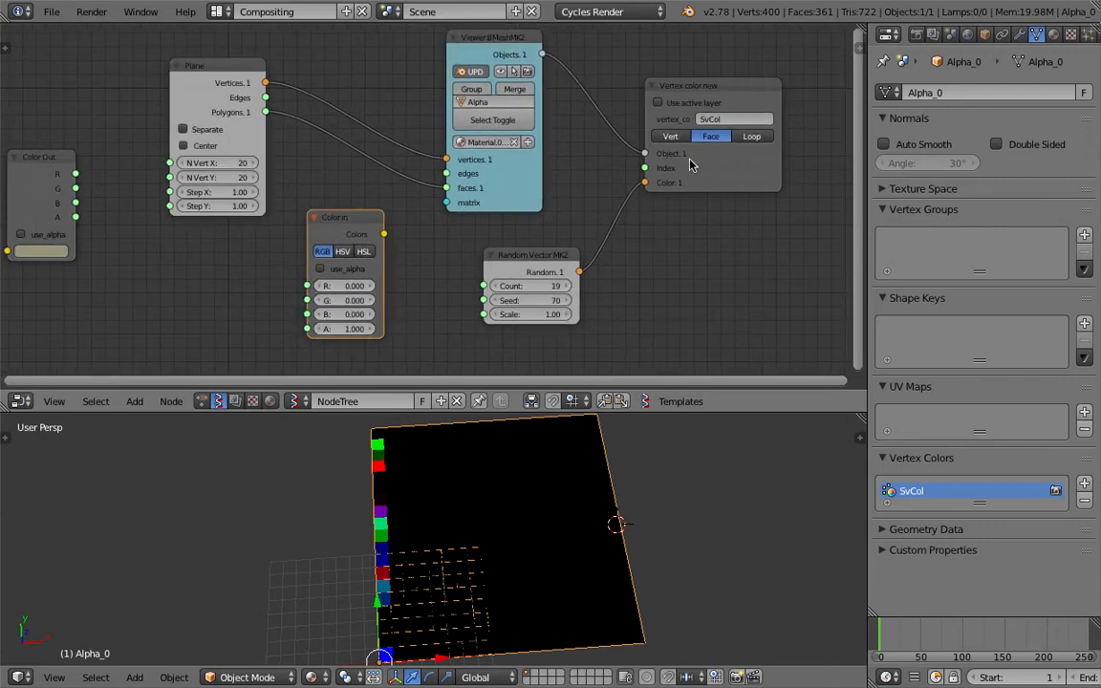
middle_drag(548, 229, 561, 226)
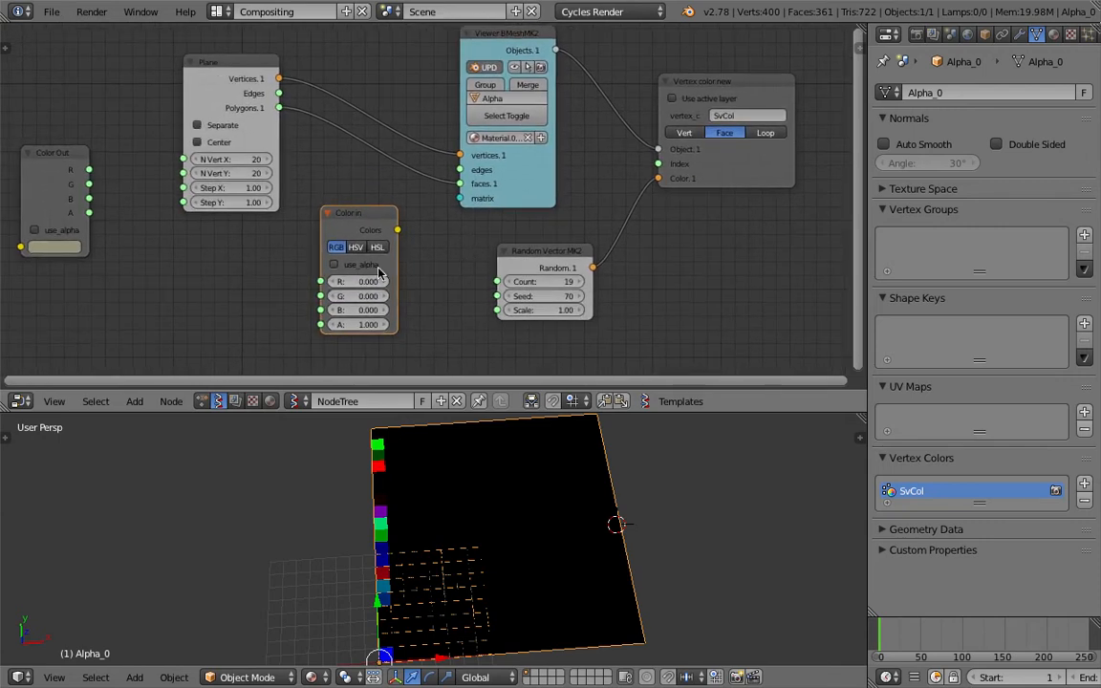
scroll(372, 273, up, 2)
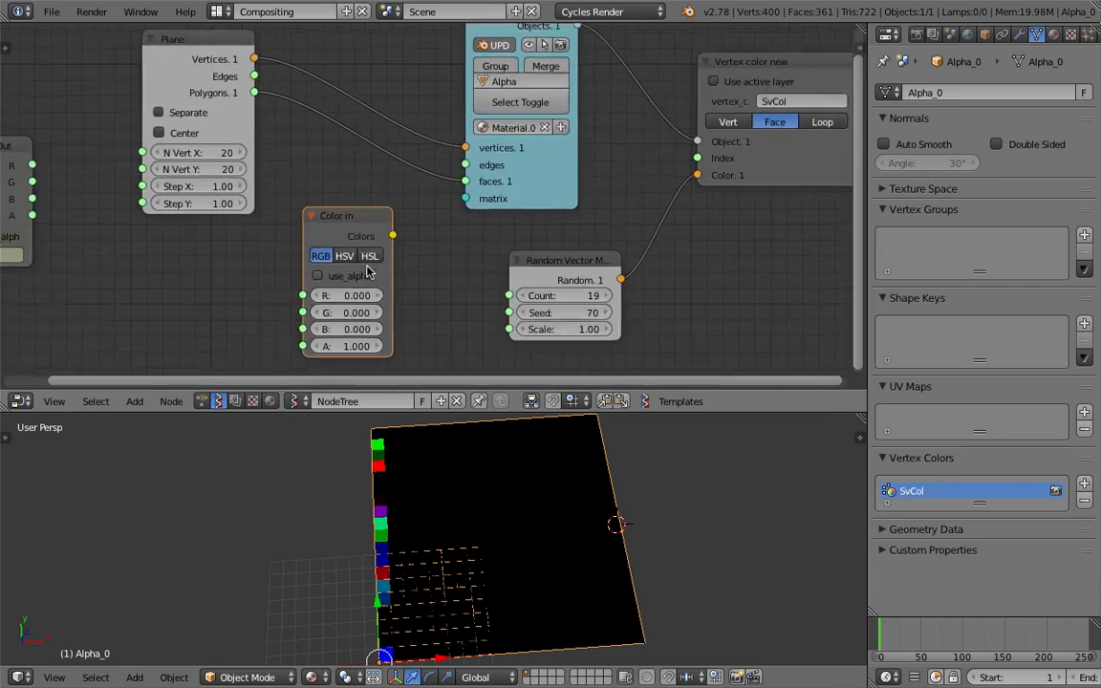
middle_drag(378, 274, 399, 277)
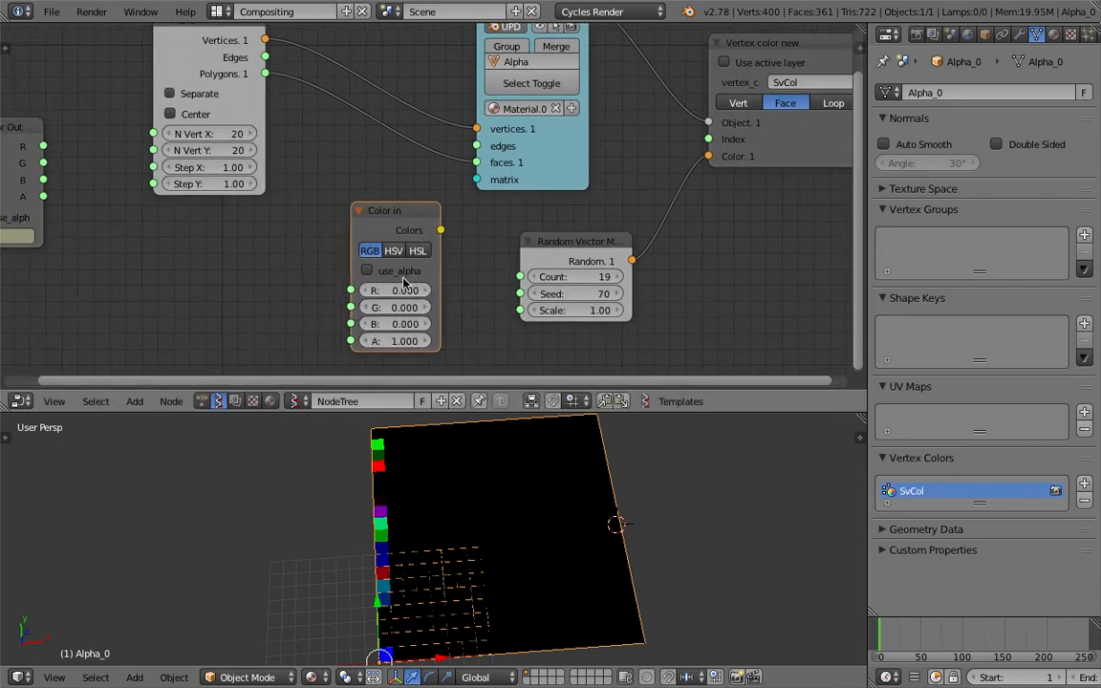
scroll(411, 276, down, 1)
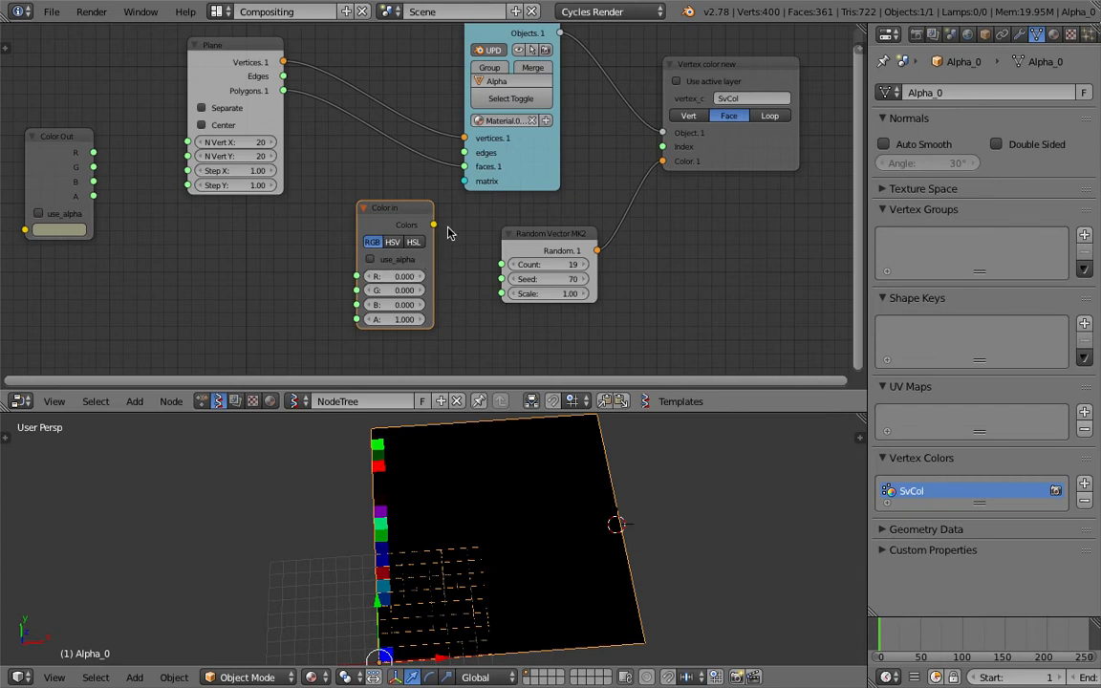
Step: Set the Random Vector MK2 node's Count to 321 and its Seed to 133
drag(538, 264, 631, 265)
middle_drag(574, 430, 612, 580)
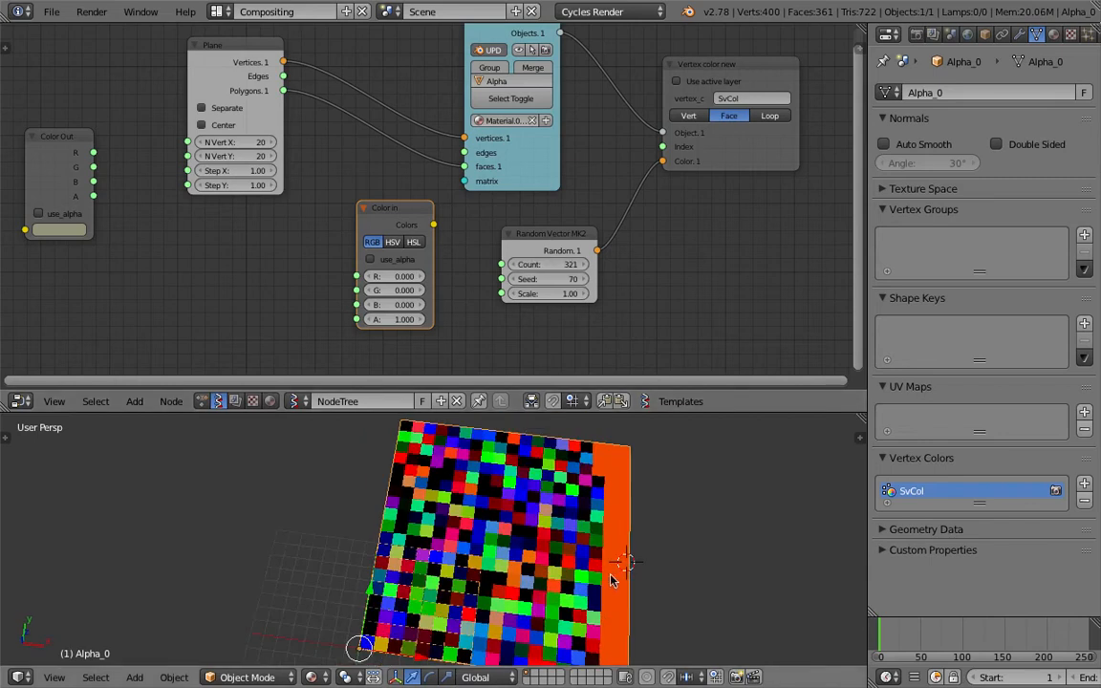
middle_drag(491, 480, 531, 565)
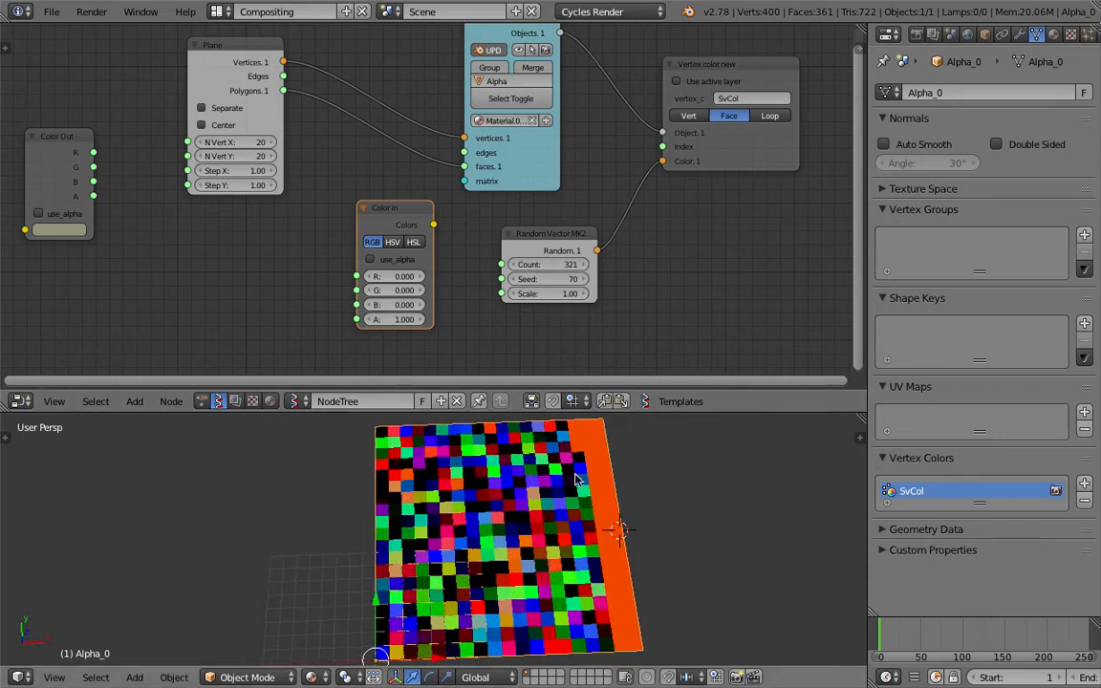
drag(540, 278, 492, 252)
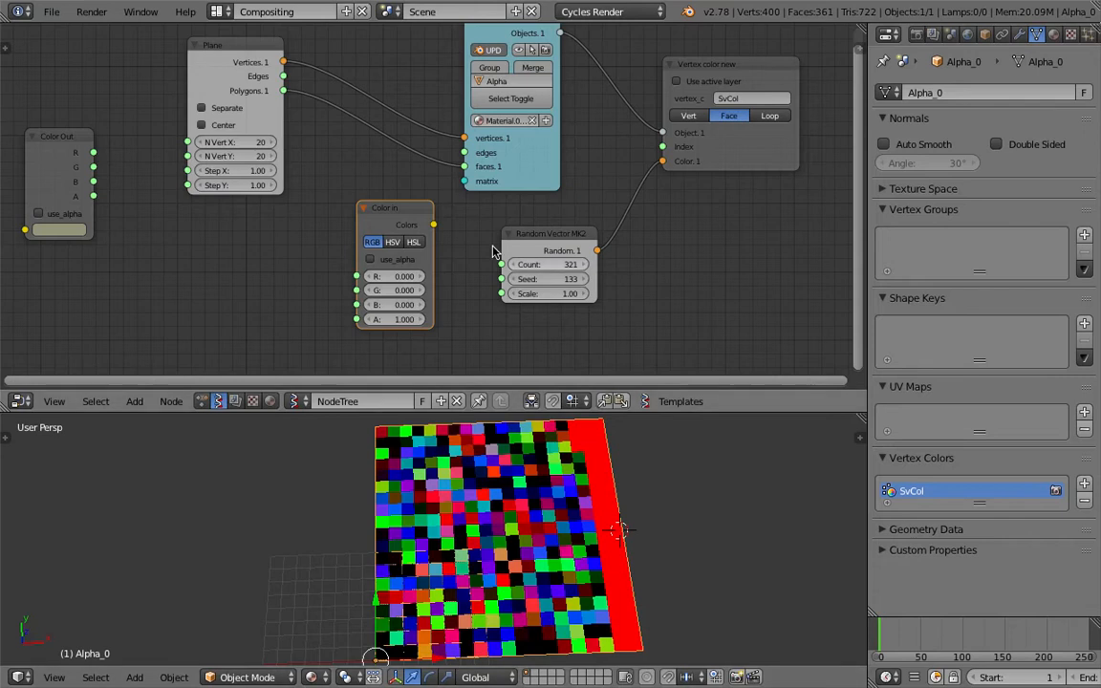
scroll(516, 259, down, 1)
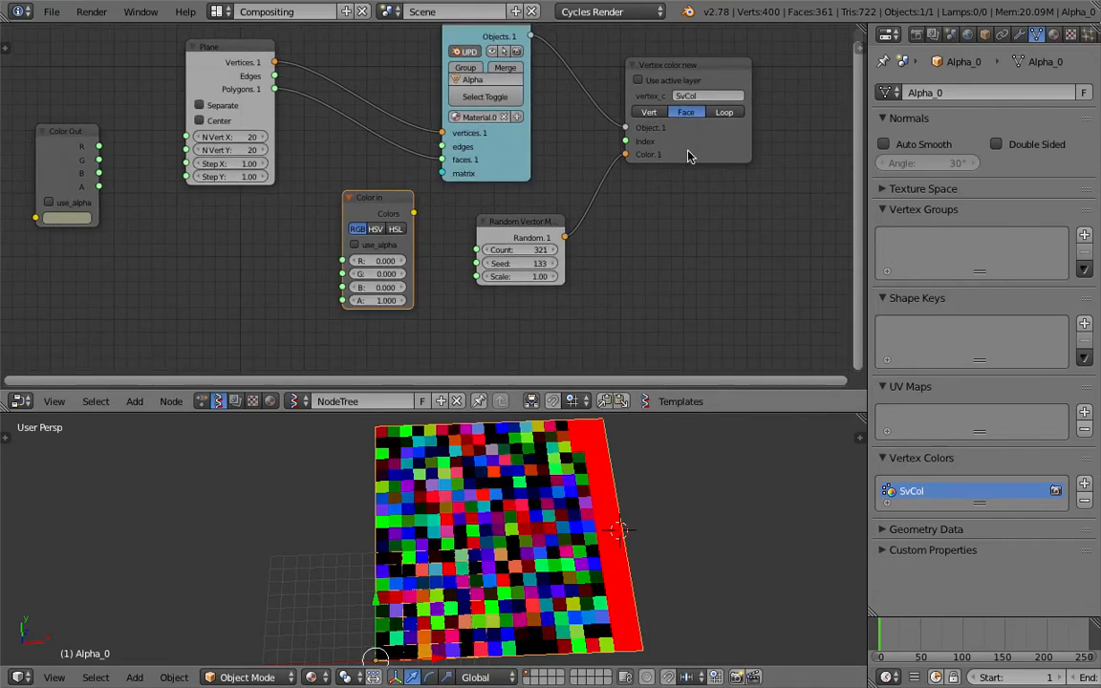
Step: Connect the Color in node's Colors output to the Color input of Vertex color new, replacing the random vector link
drag(684, 156, 696, 157)
drag(412, 212, 449, 210)
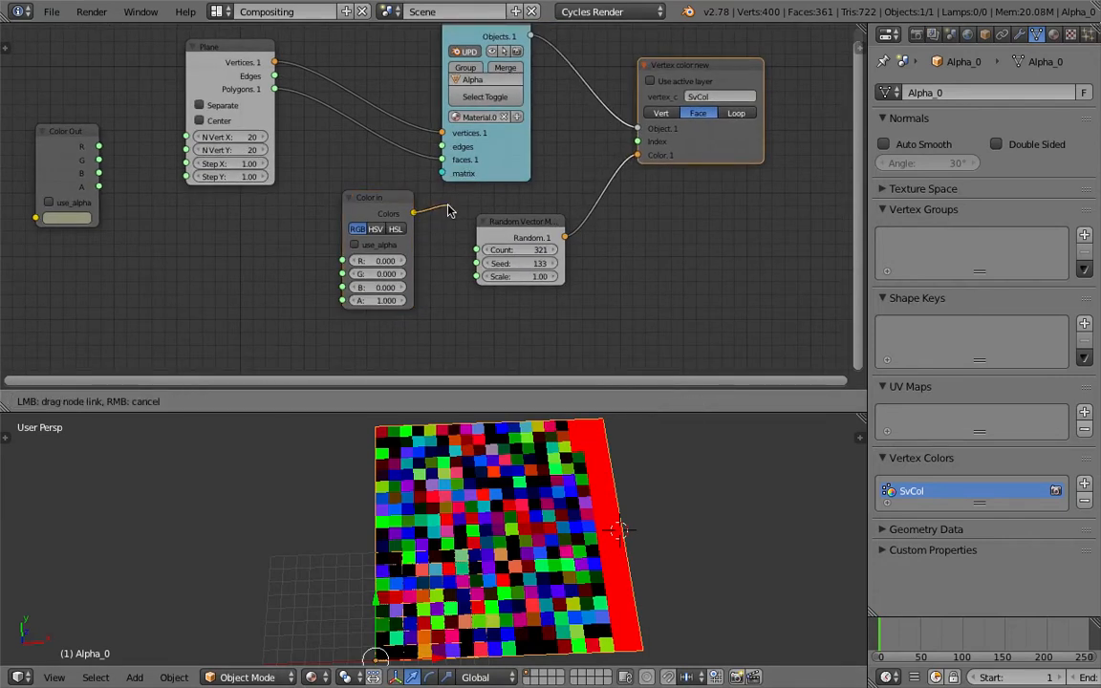
drag(580, 176, 637, 155)
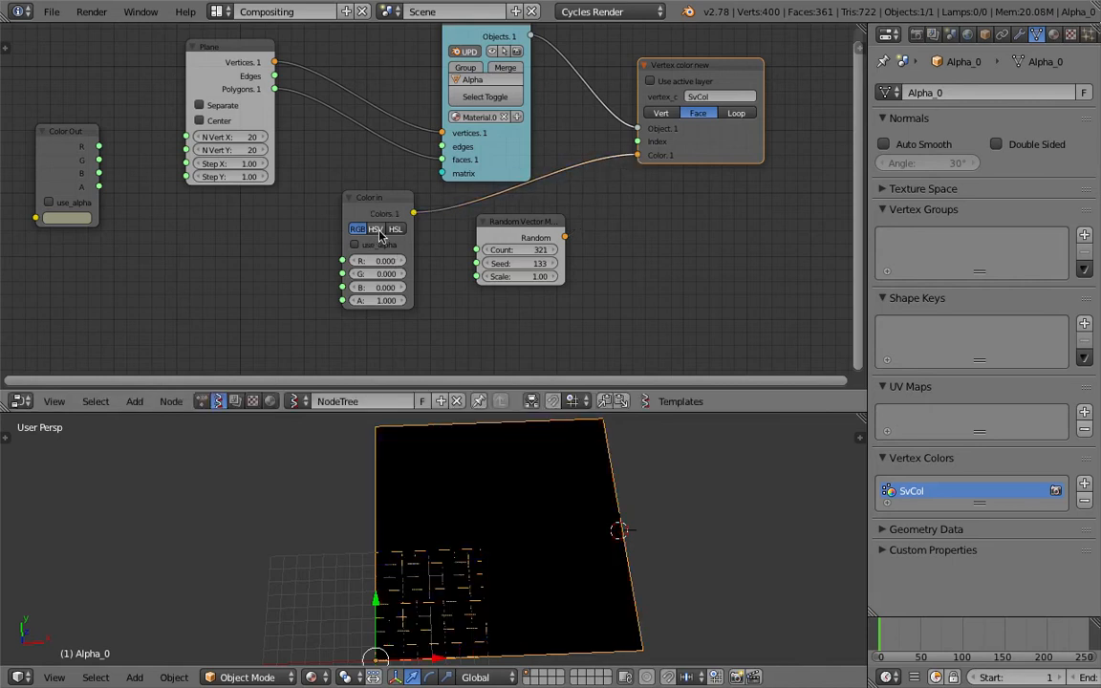
Step: Switch Color in to HSV and rearrange the nodes so it sits between Random Vector MK2 and Vertex color new
drag(371, 209, 611, 207)
drag(706, 146, 776, 153)
drag(552, 229, 478, 226)
middle_drag(476, 226, 452, 236)
scroll(578, 244, up, 1)
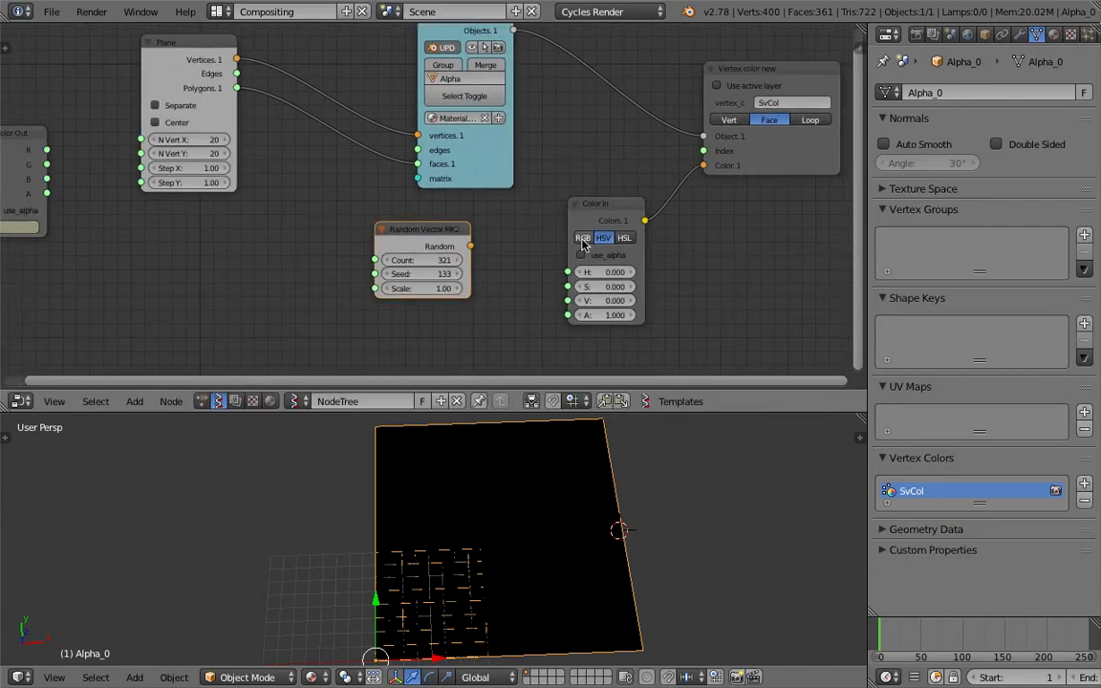
scroll(580, 245, down, 1)
middle_drag(580, 245, 579, 263)
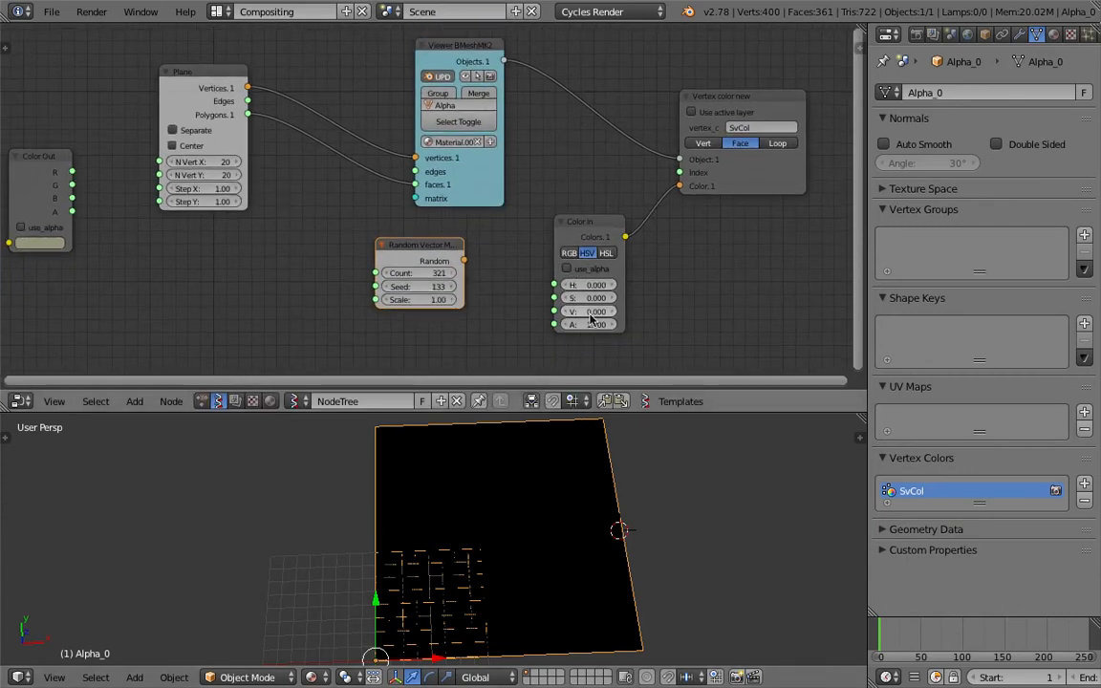
Step: Set the Color in node's saturation and value to 1.000 and its hue to 0.670
drag(595, 300, 638, 294)
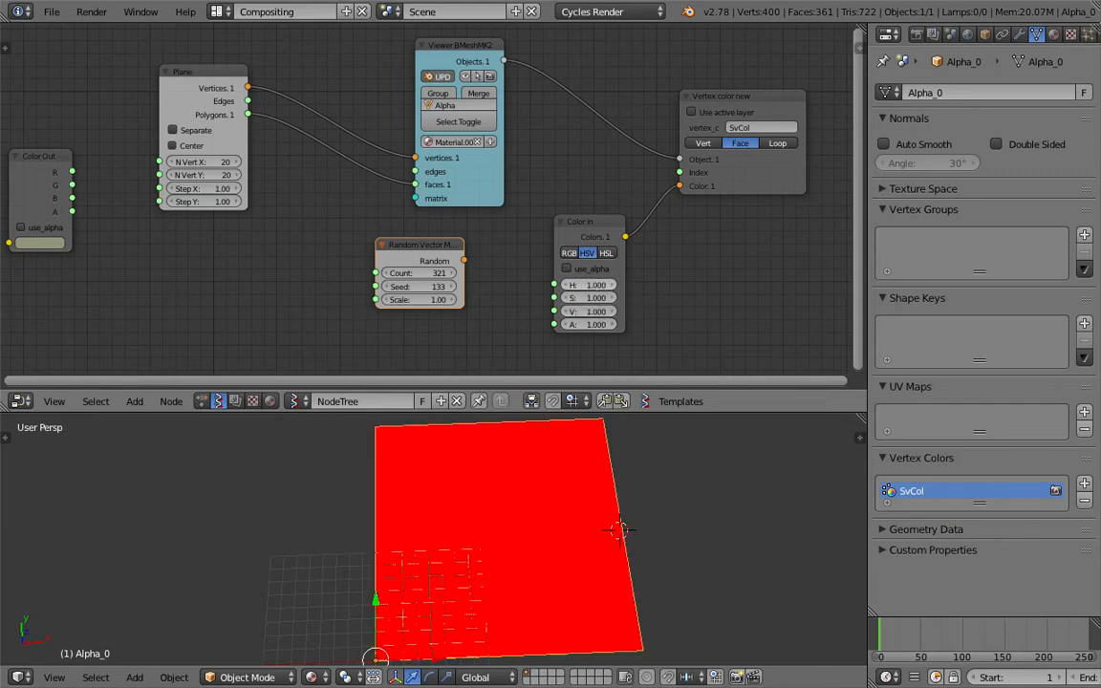
drag(621, 286, 596, 286)
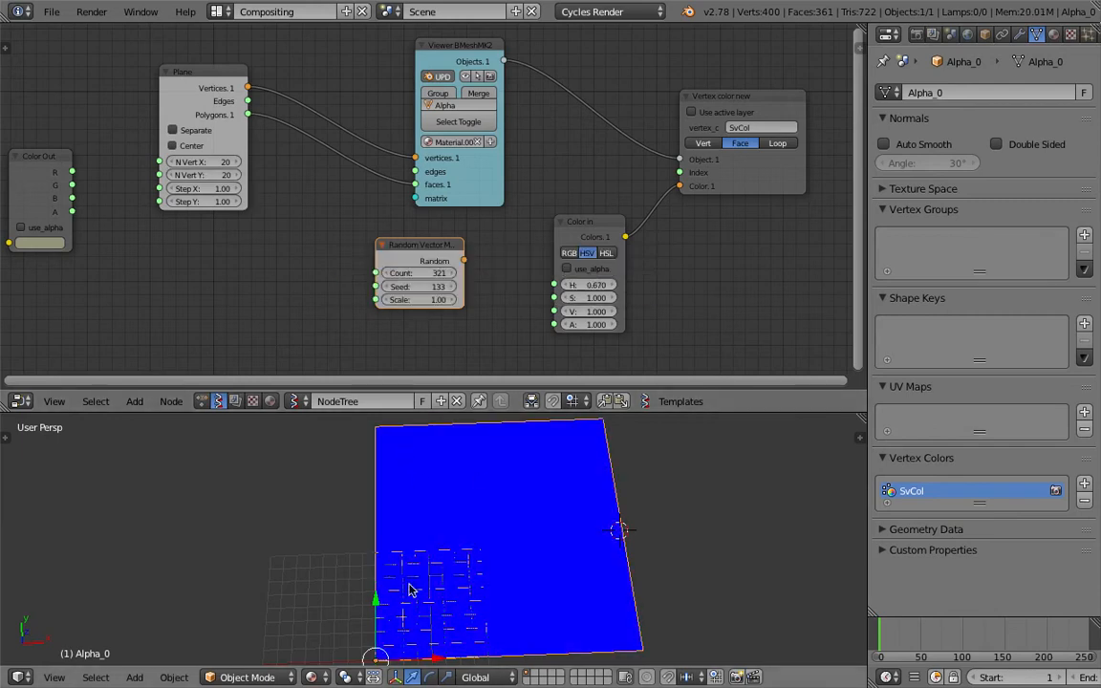
mouse_move(552, 546)
middle_down()
mouse_move(541, 468)
mouse_move(547, 540)
middle_up()
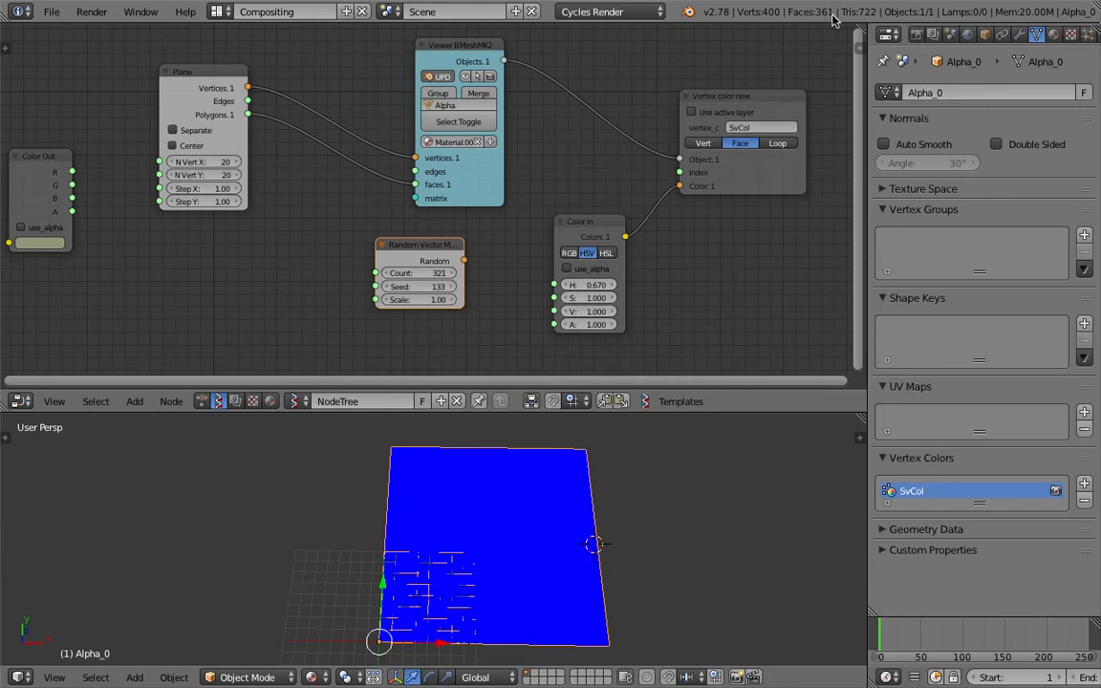
middle_drag(712, 449, 674, 503)
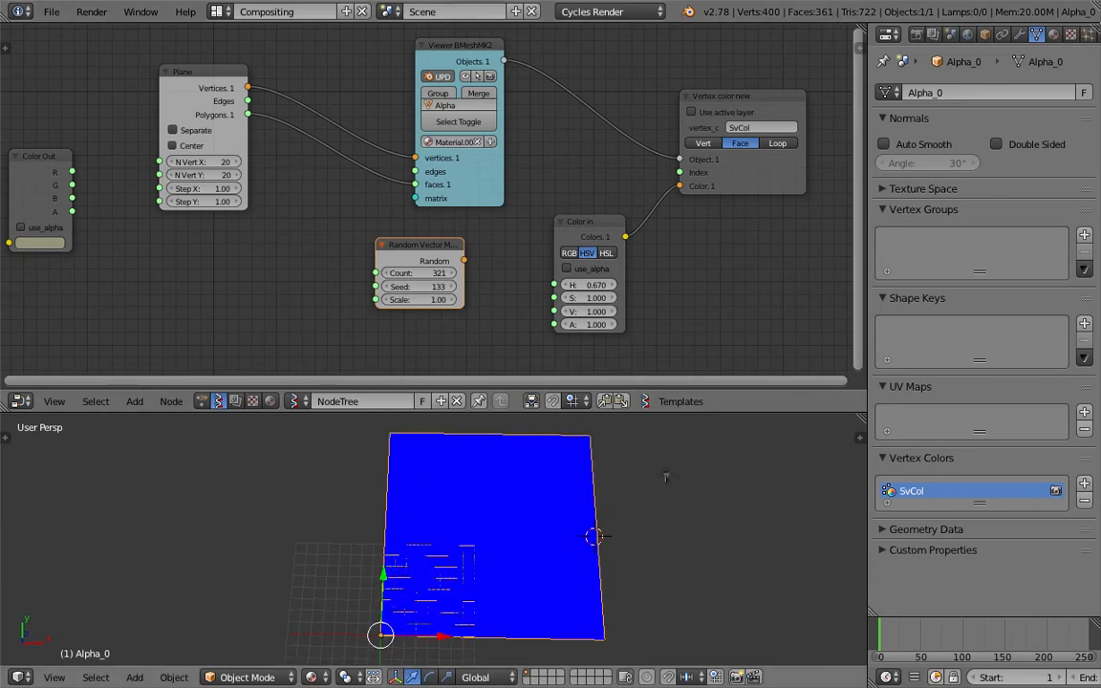
Step: Move Color in and Vertex color new slightly farther from the viewer node and set the hue to 0.760
middle_drag(527, 230, 508, 223)
drag(556, 227, 574, 217)
drag(731, 179, 762, 169)
drag(608, 219, 634, 204)
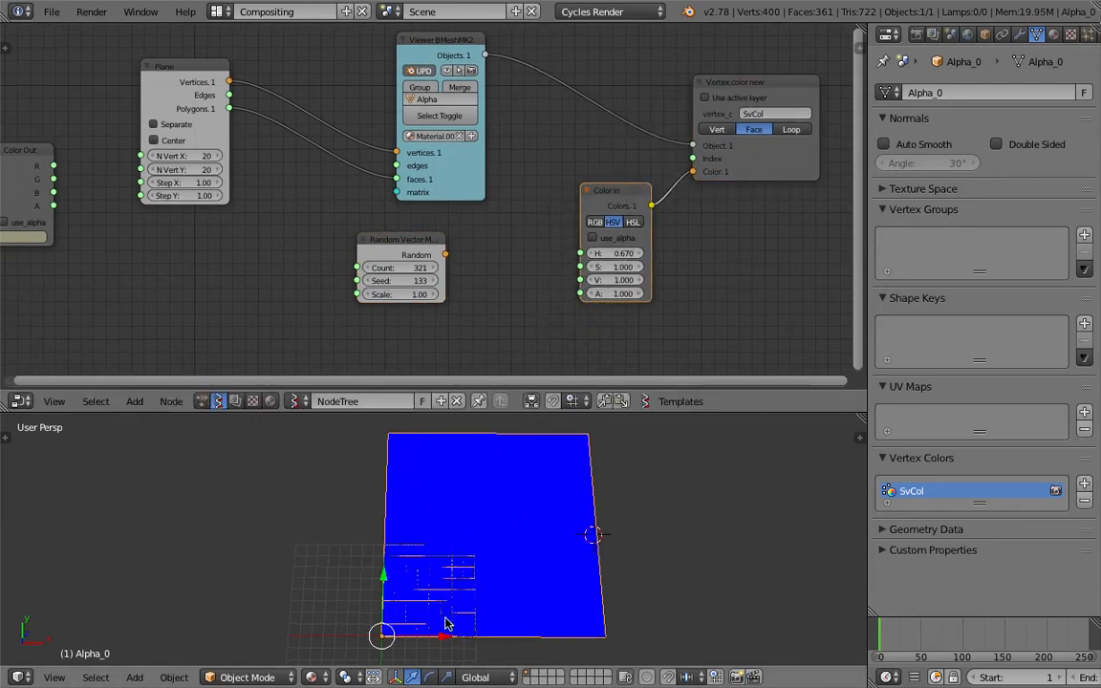
drag(612, 253, 641, 253)
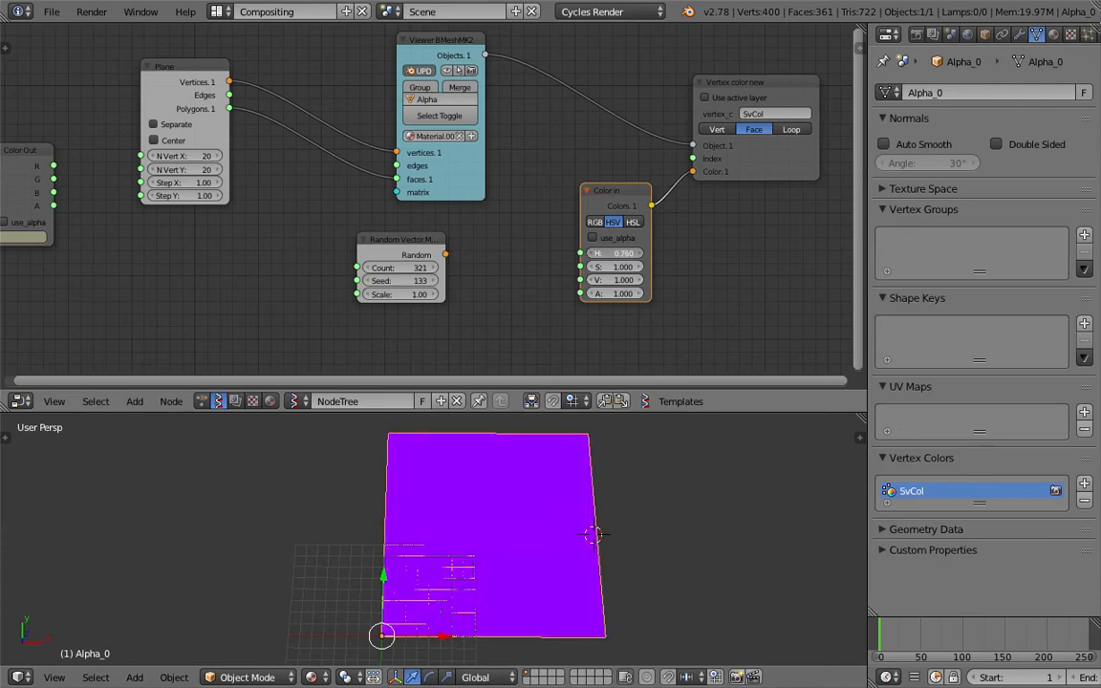
Step: Move Vertex color new and Color in farther from Random Vector MK2 to open up space for more nodes
middle_drag(563, 338, 480, 345)
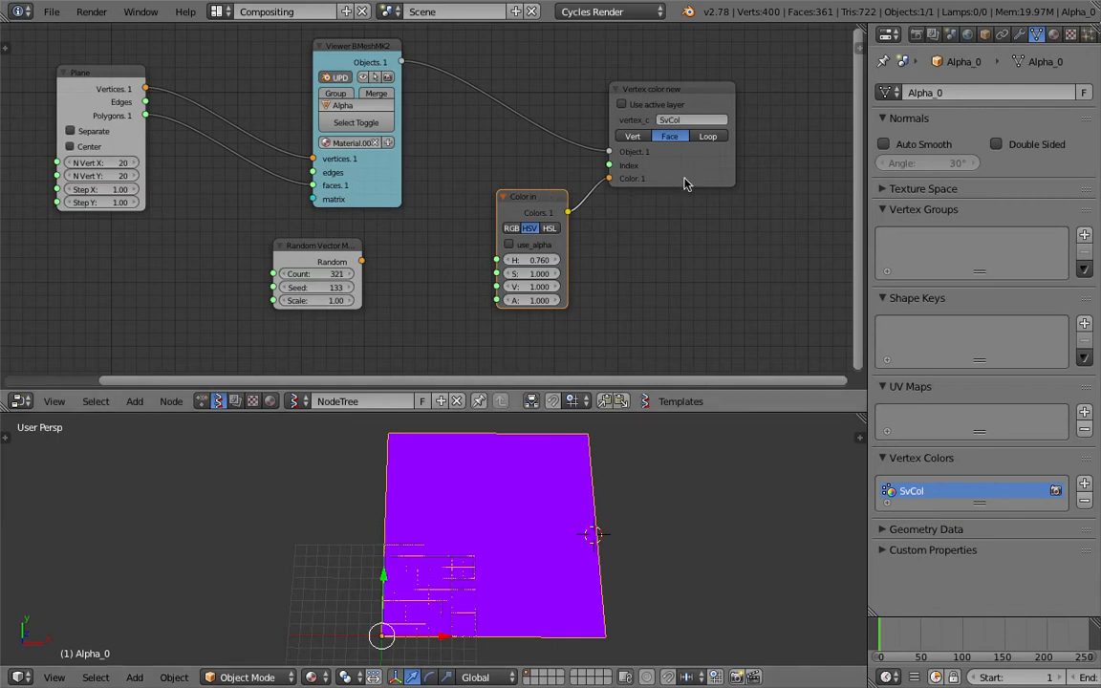
drag(684, 184, 733, 168)
scroll(551, 259, up, 1)
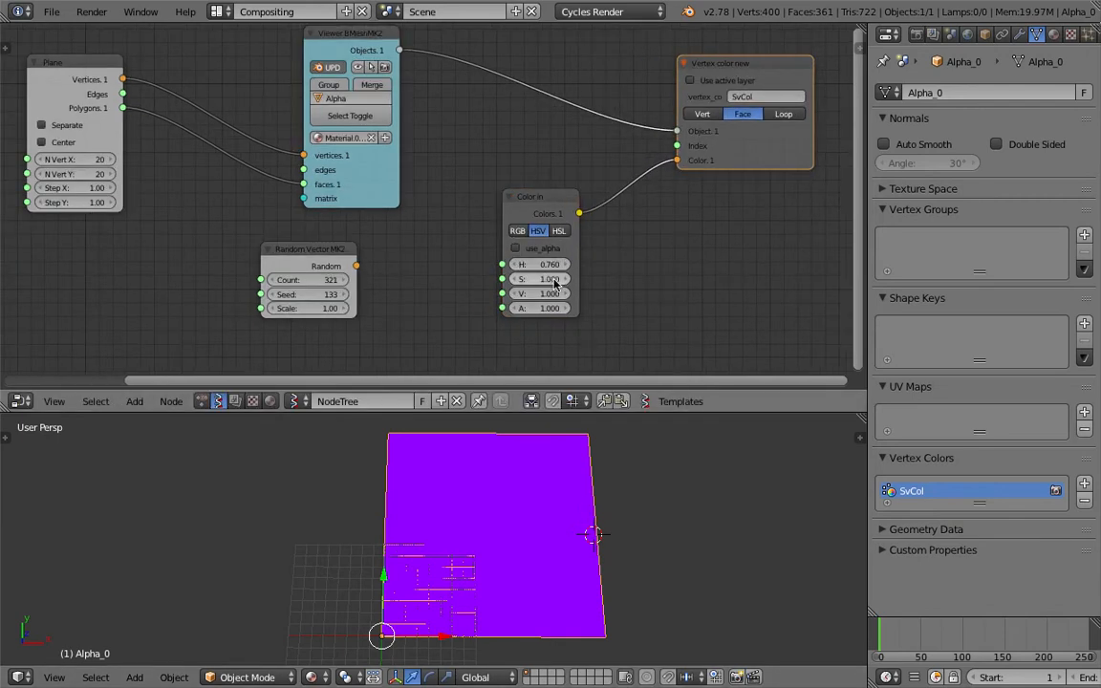
mouse_move(545, 266)
mouse_down()
mouse_move(532, 266)
mouse_move(544, 266)
mouse_up()
drag(542, 212, 560, 206)
mouse_move(514, 464)
middle_down()
mouse_move(527, 462)
mouse_move(517, 455)
middle_up()
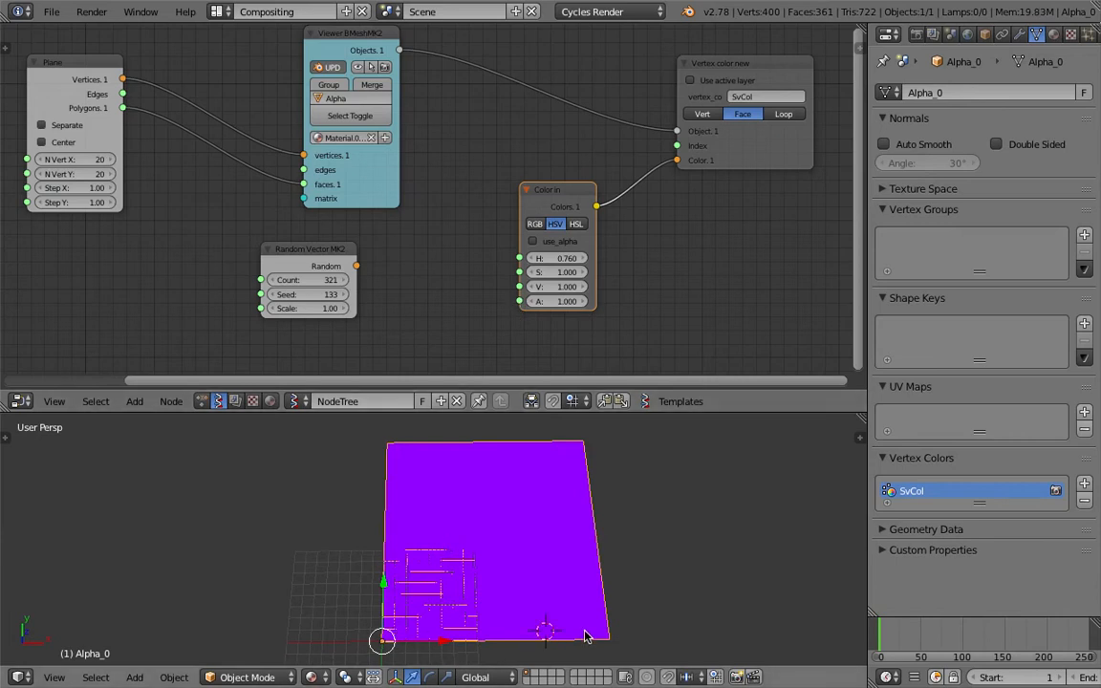
scroll(491, 275, down, 2)
middle_drag(476, 262, 353, 268)
scroll(352, 268, up, 1)
drag(621, 173, 722, 160)
drag(433, 226, 546, 225)
middle_drag(447, 231, 482, 189)
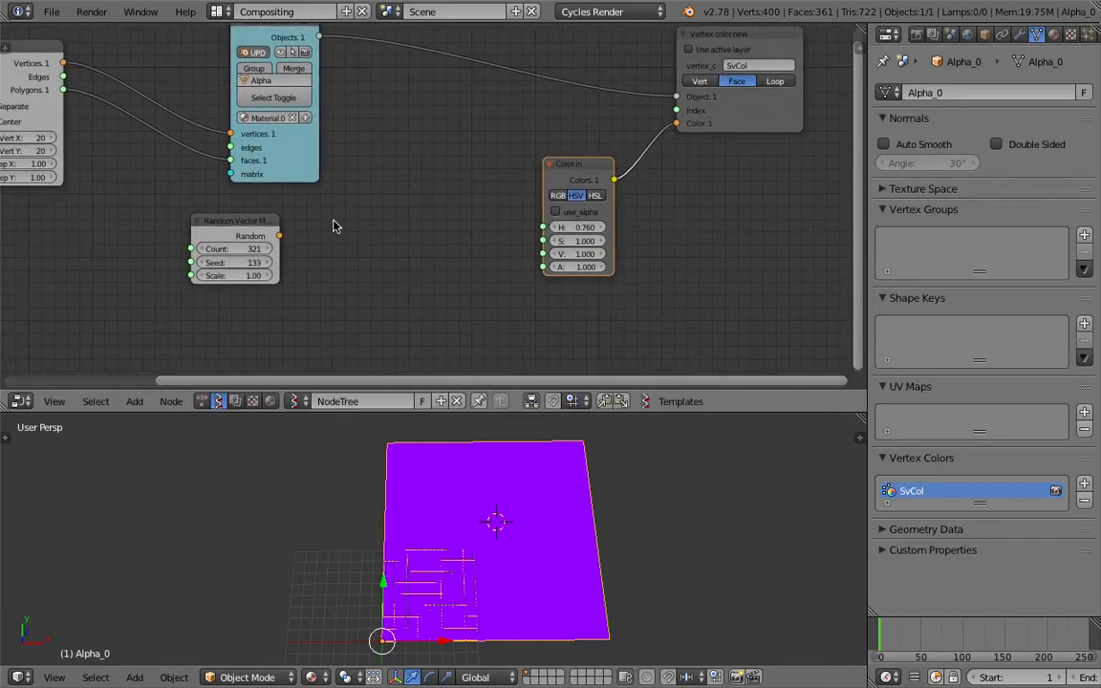
Step: Add a Range Int node between the Random Vector MK2 and Color in nodes
key(space)
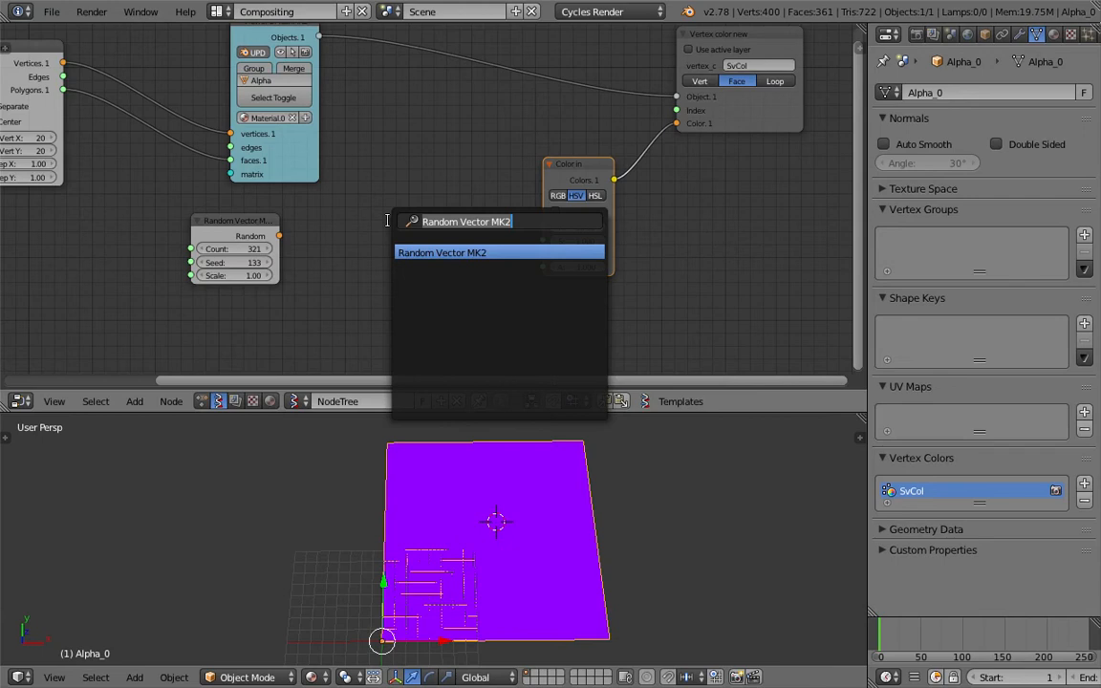
text(range i)
key(Return)
click(388, 225)
middle_drag(367, 231, 381, 226)
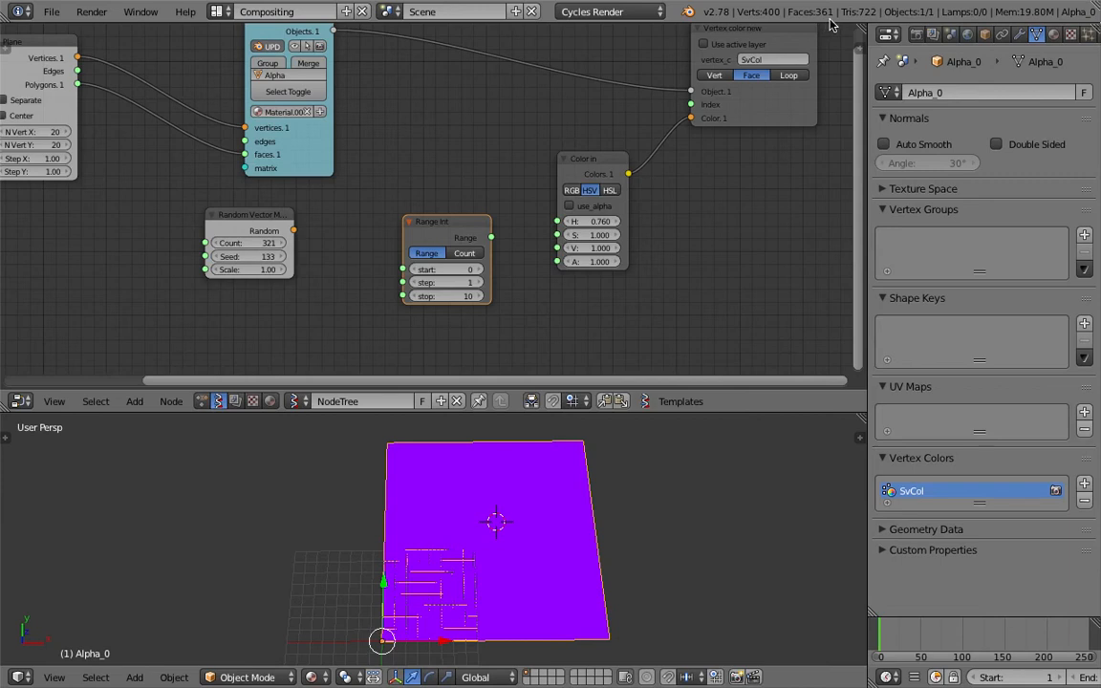
Step: Switch Range Int to Count mode with a count of 360 and place it below Random Vector MK2
scroll(459, 257, up, 2)
click(459, 256)
drag(449, 214, 381, 184)
middle_drag(413, 204, 428, 187)
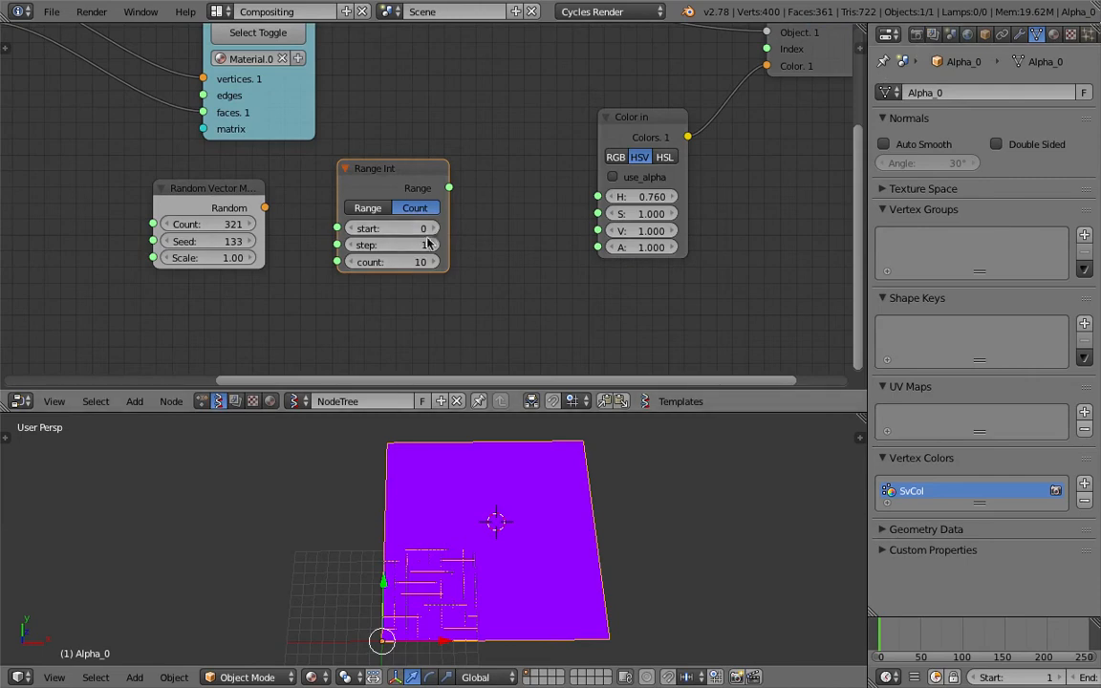
click(404, 261)
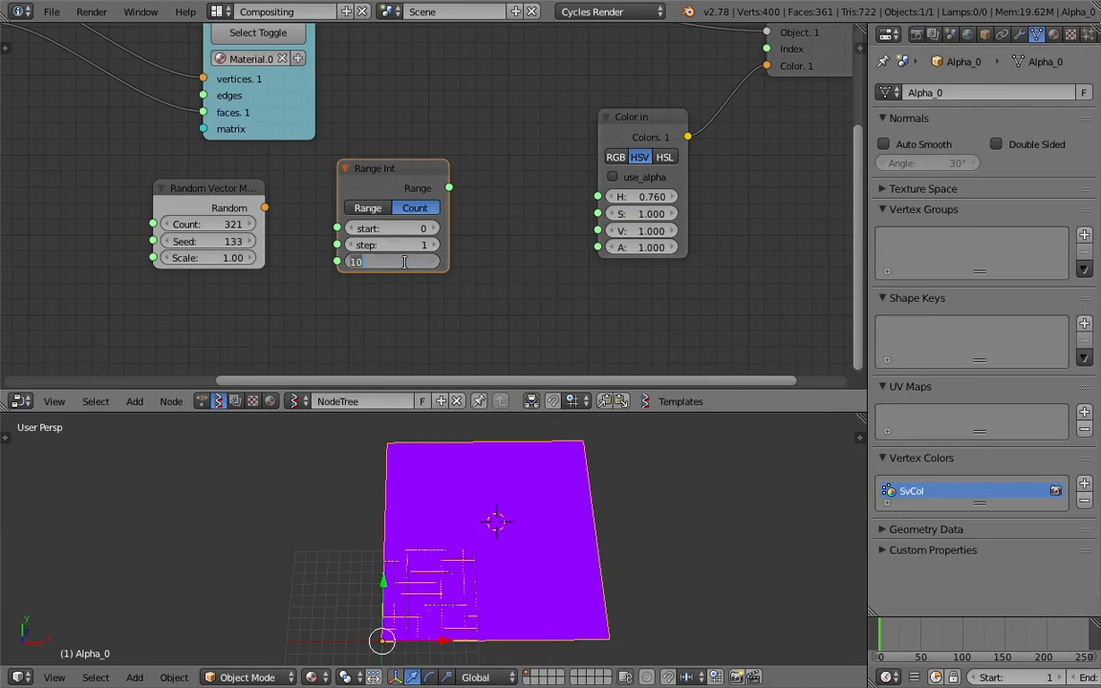
key(Return)
key(ctrl+s)
click(409, 265)
middle_drag(407, 266, 388, 202)
key(g)
click(298, 371)
Step: Add a Stethoscope node and connect the Range Int output to its Data input to inspect the list
key(space)
text(ste)
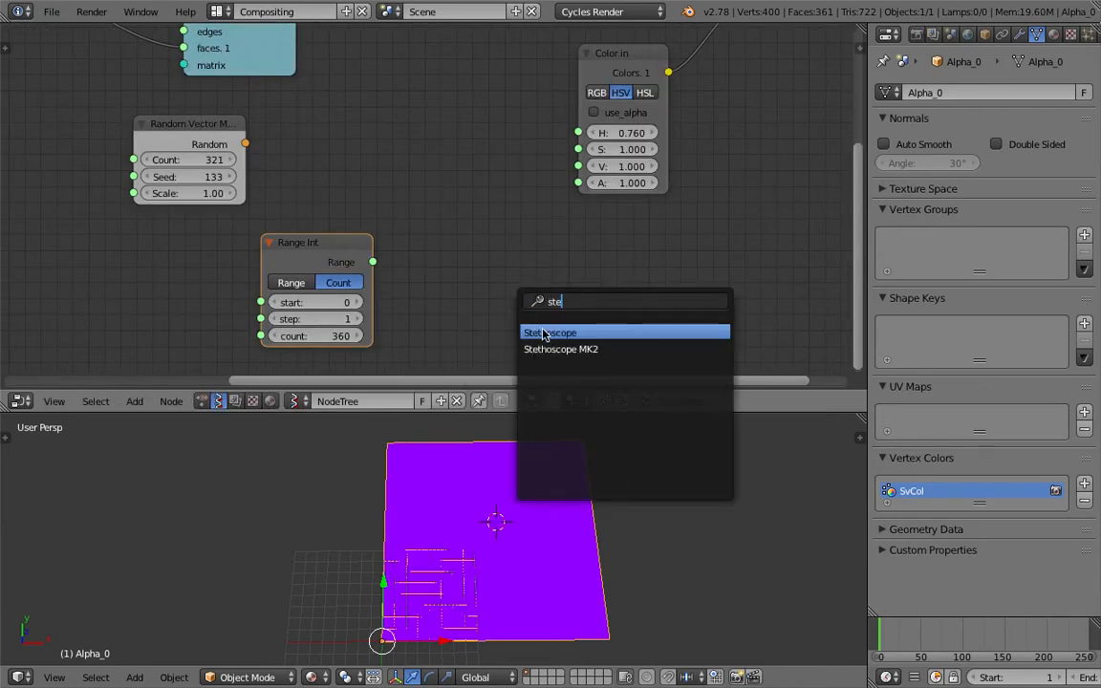
key(Return)
click(489, 293)
drag(374, 263, 485, 337)
middle_drag(684, 331, 552, 180)
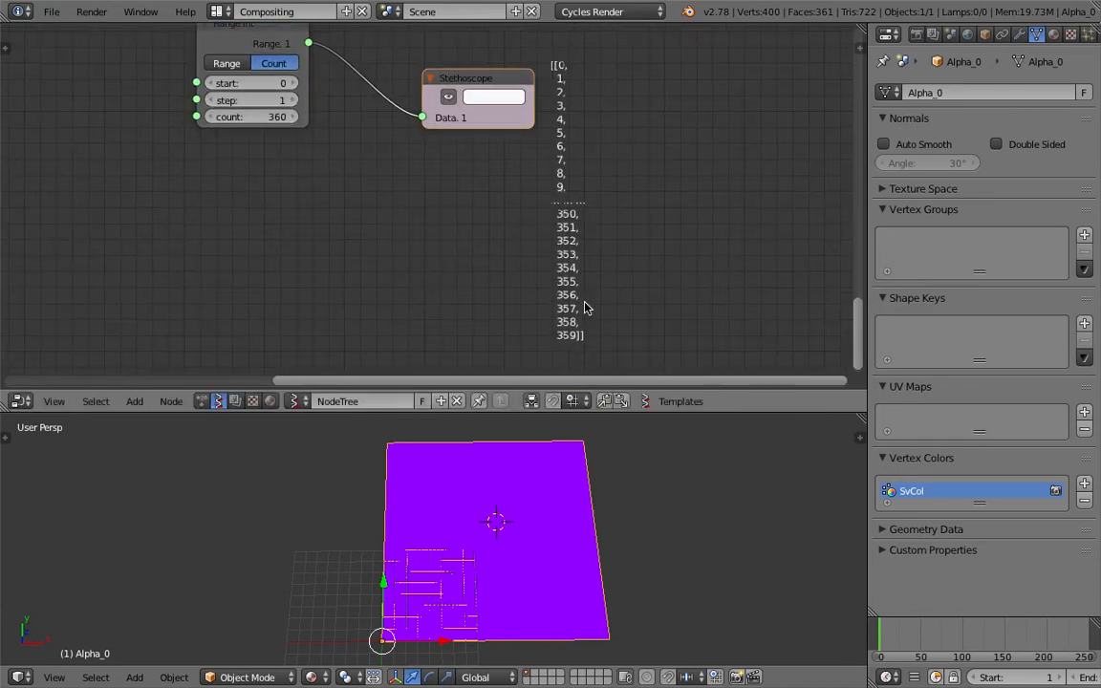
key(ctrl+s)
click(571, 344)
scroll(597, 285, up, 2)
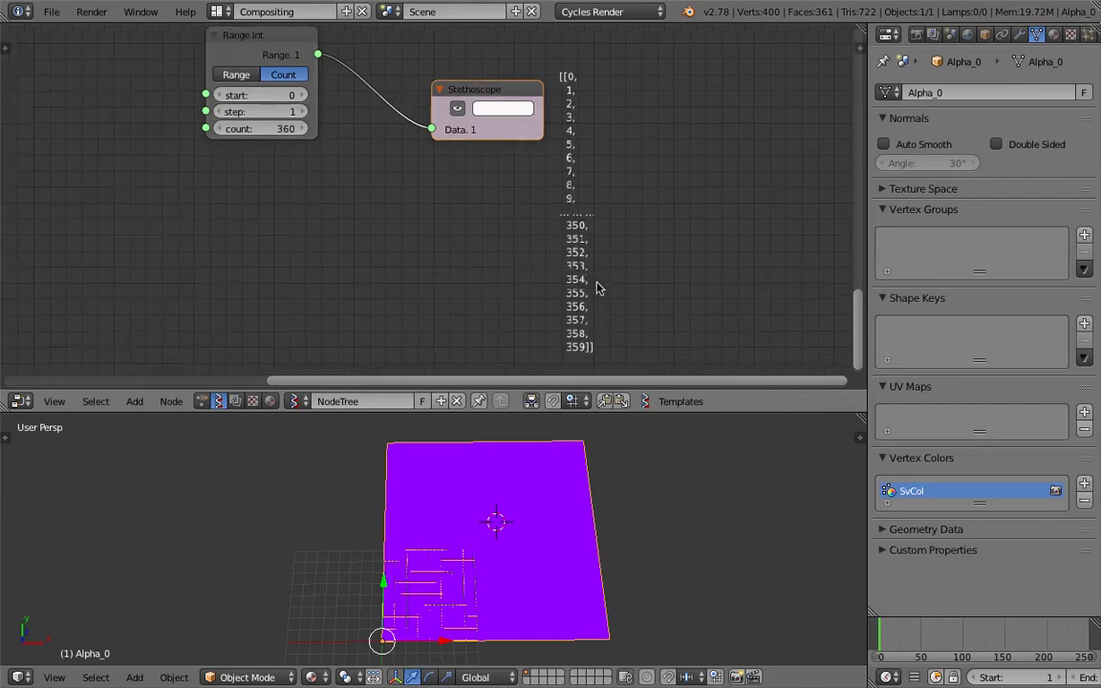
Step: Raise the Range Int node's count to 362
click(319, 163)
shift+scroll(433, 214, down, 2)
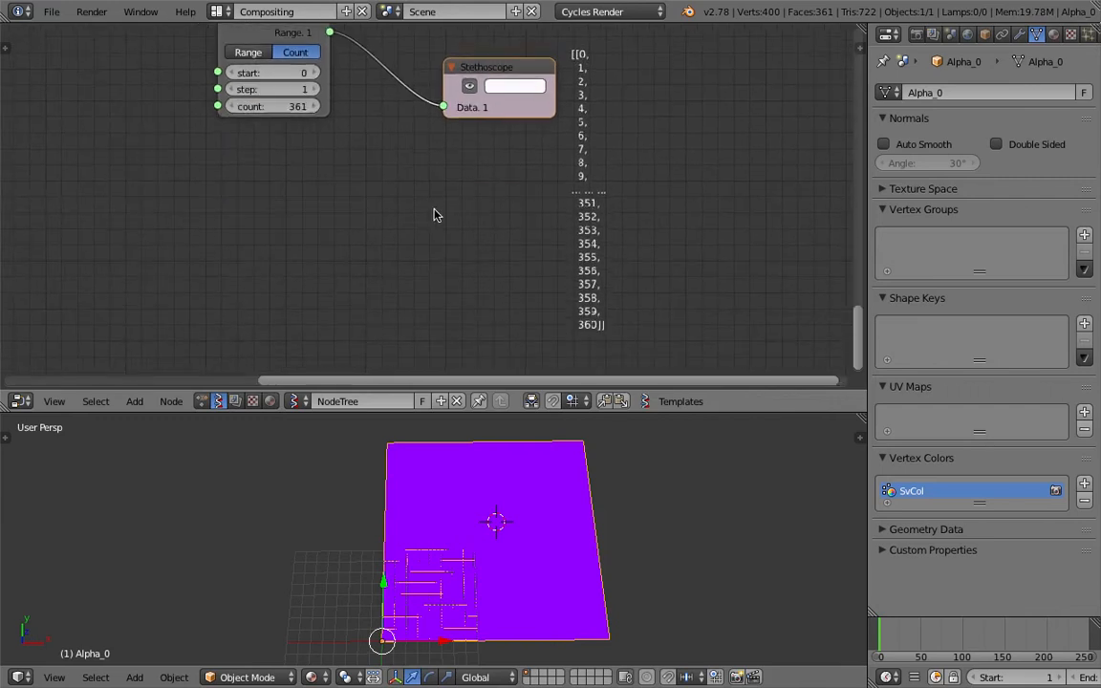
shift+scroll(344, 163, up, 2)
click(331, 157)
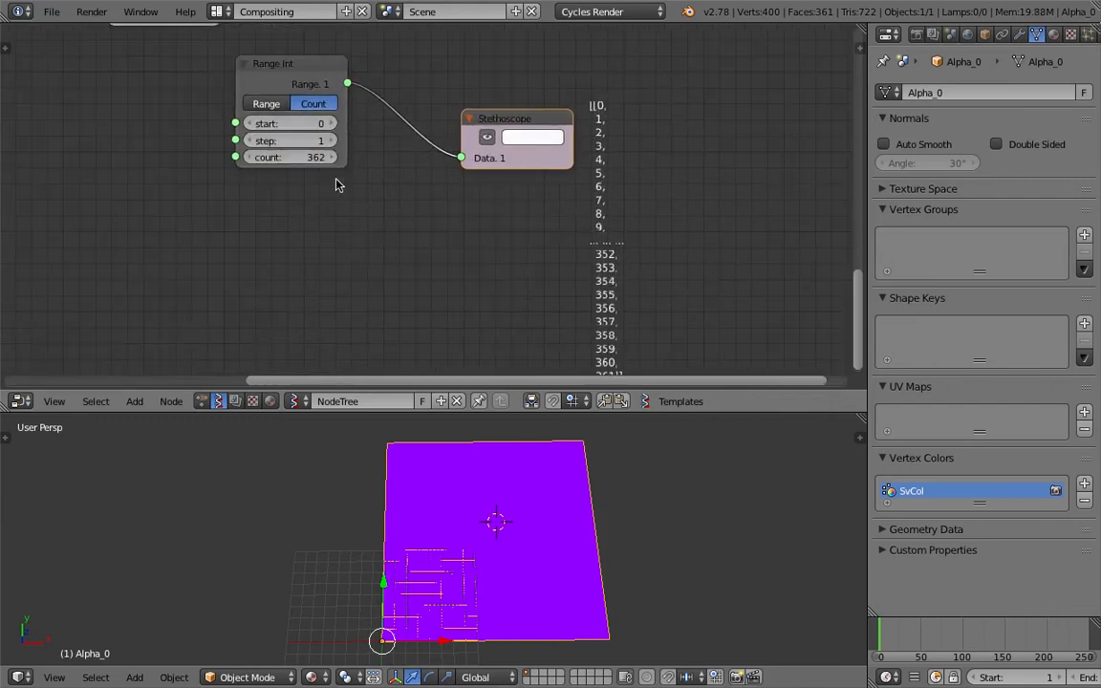
Step: Shift the Range Int and Random Vector MK2 nodes away from Color in to leave room for another node
scroll(335, 177, down, 5)
key(ctrl+s)
click(402, 226)
scroll(410, 221, up, 2)
drag(377, 212, 398, 191)
middle_drag(399, 191, 387, 210)
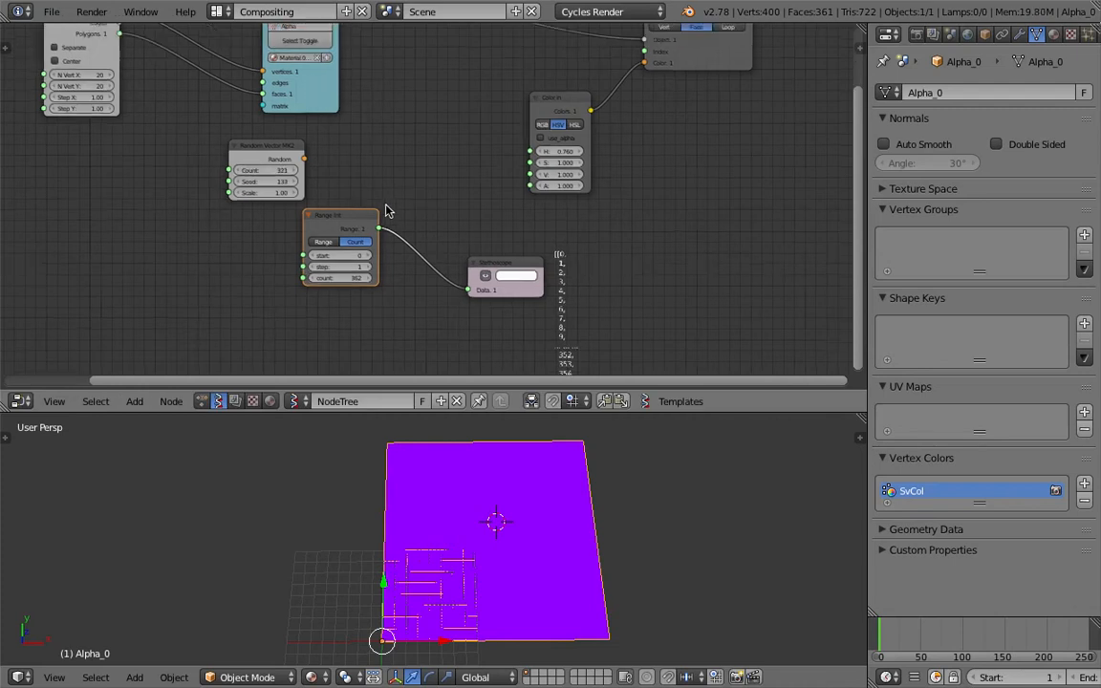
drag(339, 217, 294, 212)
key(ctrl+s)
click(307, 210)
drag(270, 144, 207, 138)
scroll(372, 190, up, 2)
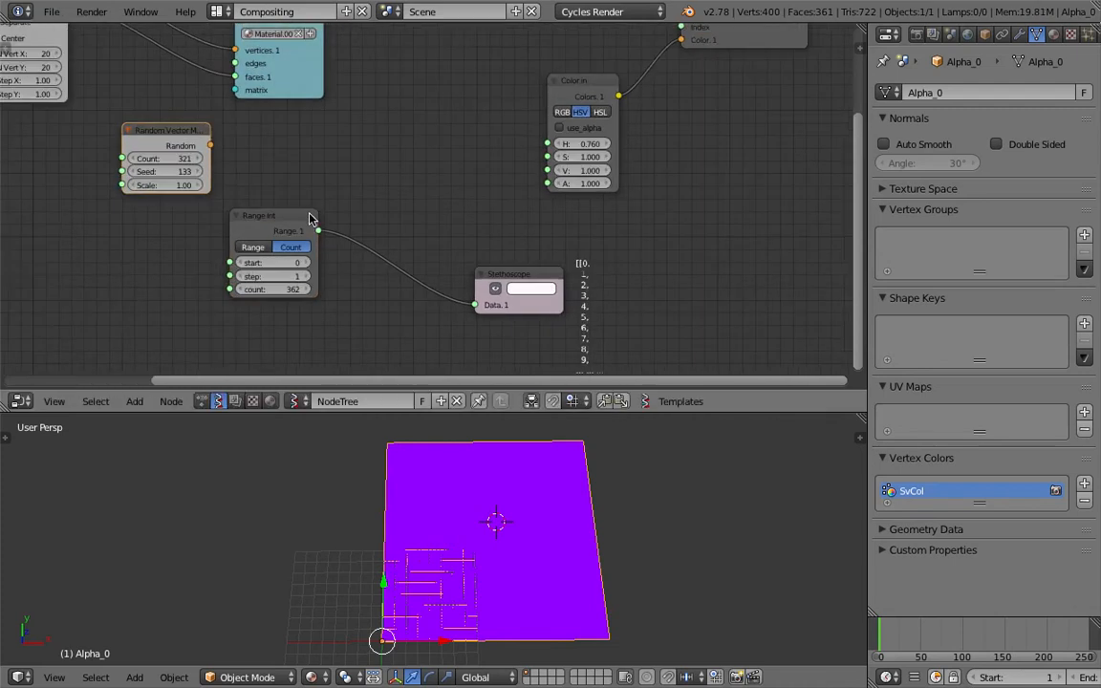
drag(296, 216, 271, 190)
Step: Add a Math node between Range Int and Color in and set its function to division (/)
key(space)
text(math)
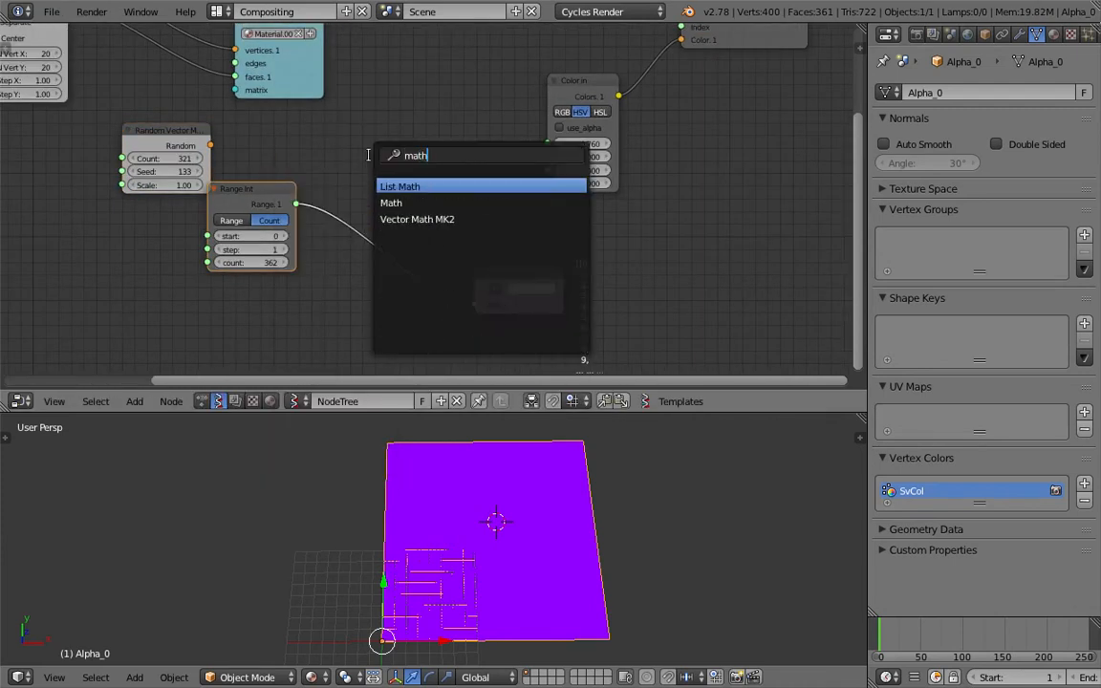
key(Return)
click(411, 184)
click(416, 191)
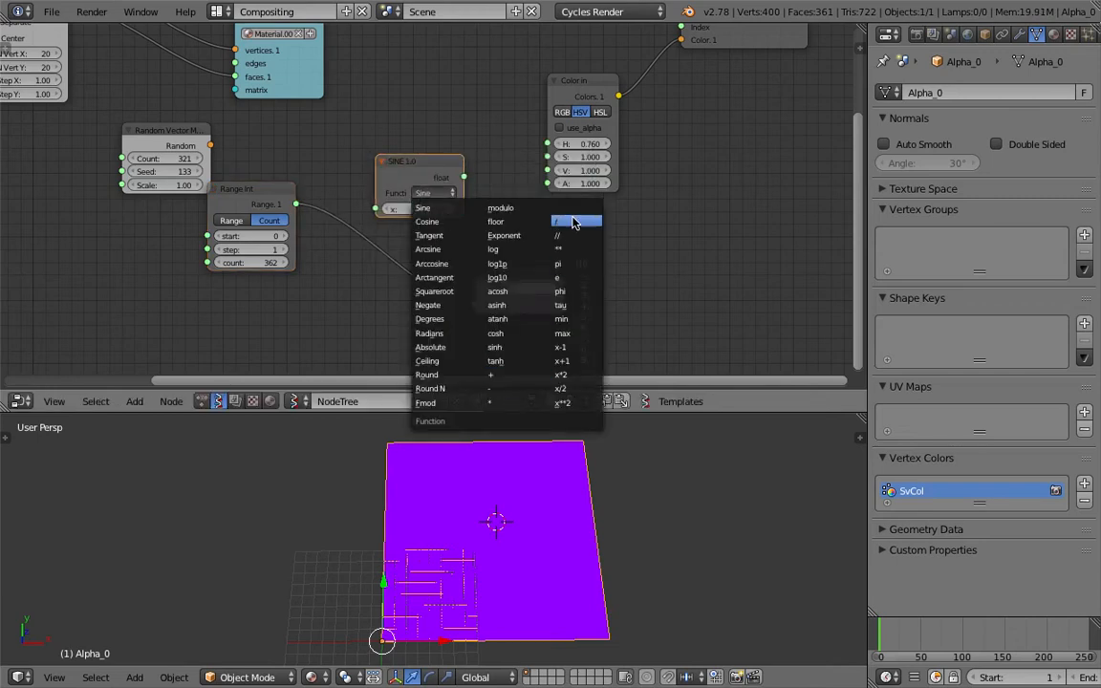
click(573, 222)
Step: Divide the Range Int output by 360 in the Math node and feed the result into Color in's H input
scroll(430, 215, up, 2)
drag(274, 204, 366, 210)
click(408, 224)
text(360)
key(Return)
scroll(424, 231, up, 1)
drag(473, 171, 580, 129)
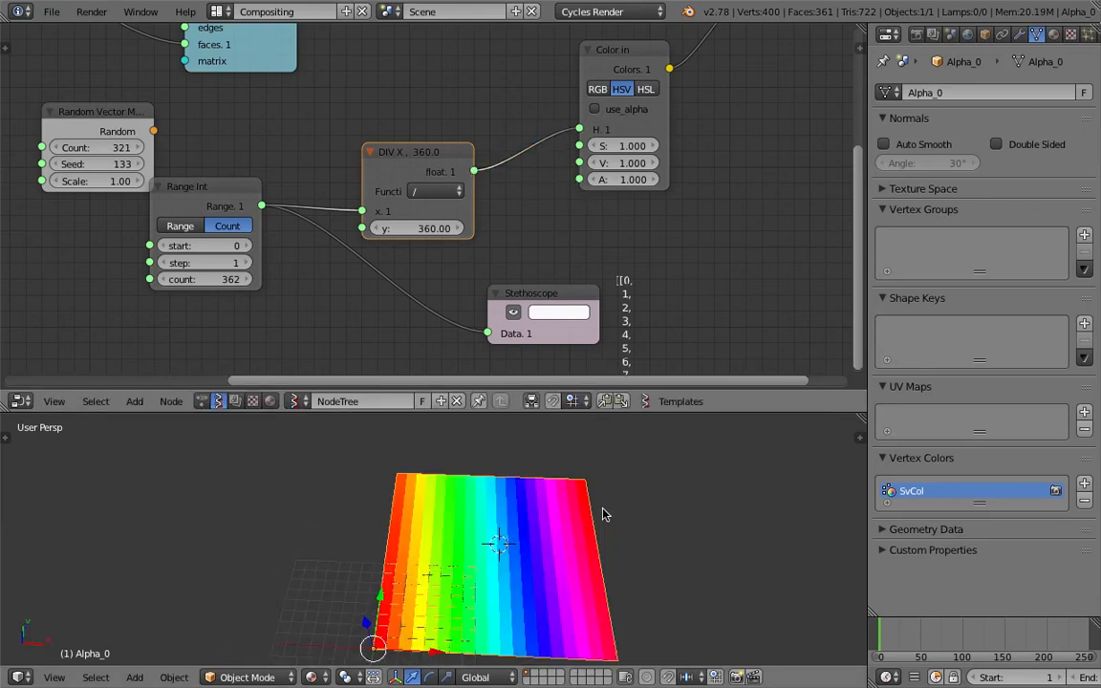
Step: Set the division node's y value to 85.35
middle_drag(557, 567, 440, 489)
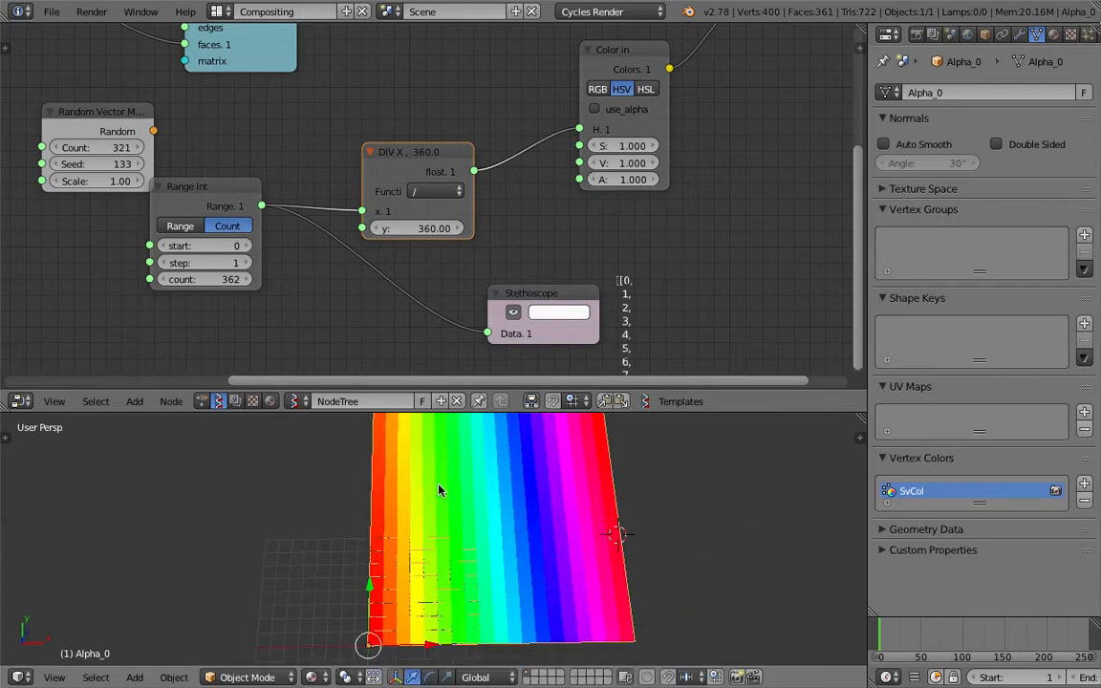
mouse_move(420, 228)
mouse_down()
mouse_move(14, 228)
mouse_move(1061, 228)
mouse_move(427, 229)
mouse_up()
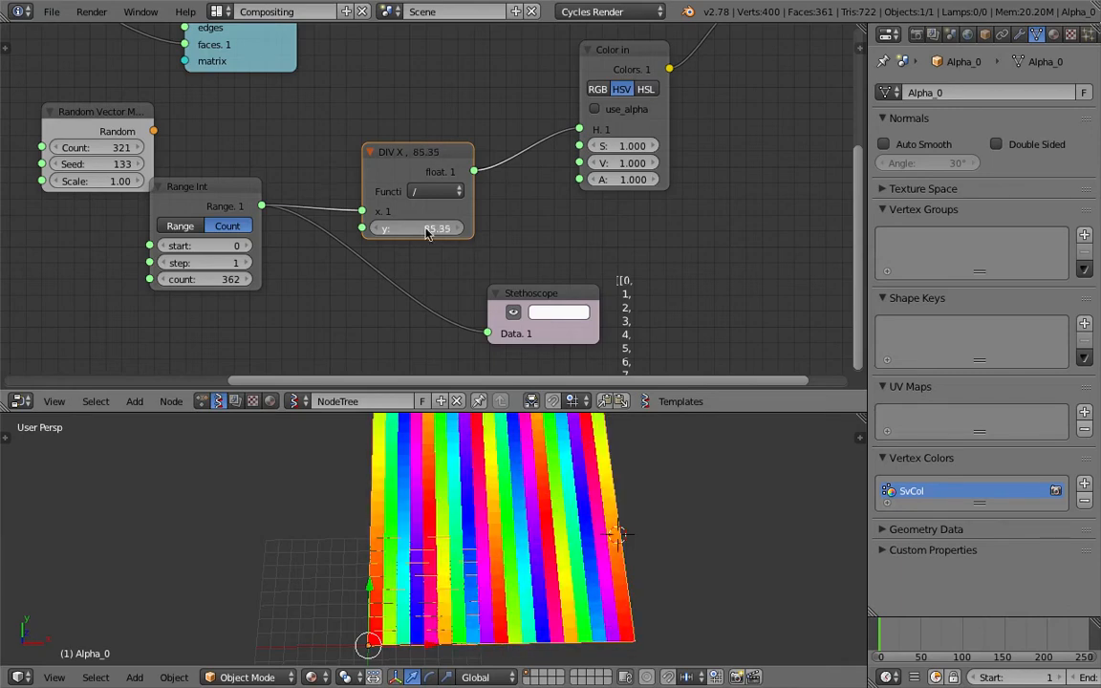
Step: Move the Vertex color new and Color in nodes farther up and away from the division node
scroll(439, 226, down, 3)
middle_drag(569, 167, 362, 263)
scroll(425, 211, up, 3)
middle_drag(424, 211, 375, 271)
scroll(552, 195, down, 1)
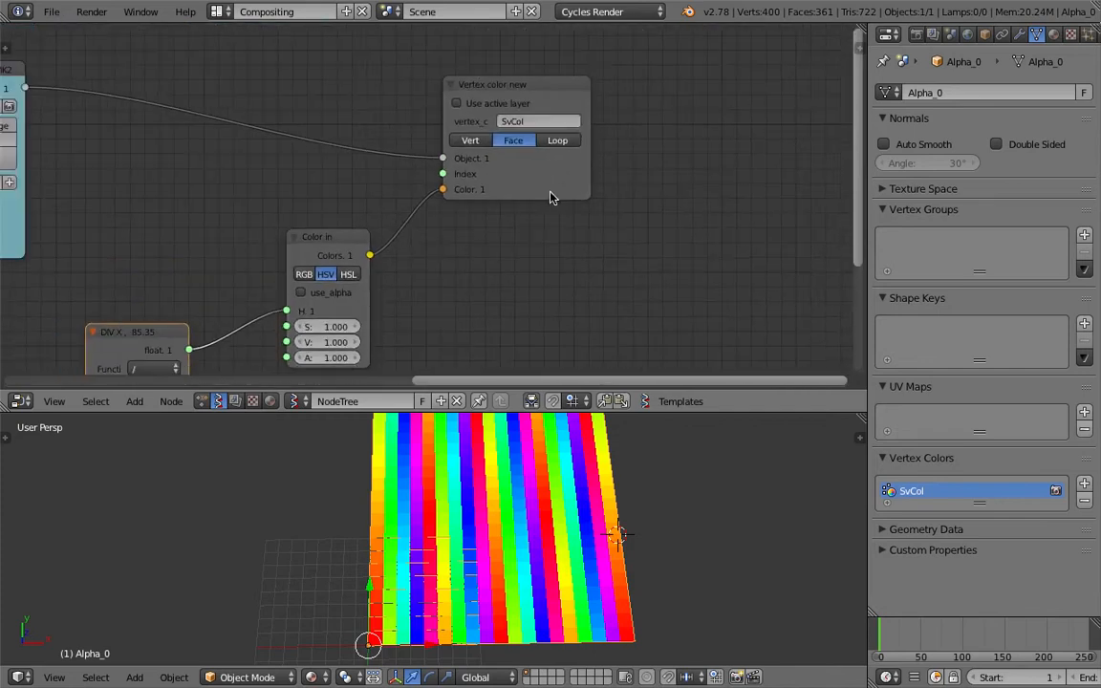
middle_drag(543, 179, 533, 199)
drag(475, 114, 532, 90)
middle_drag(437, 206, 491, 192)
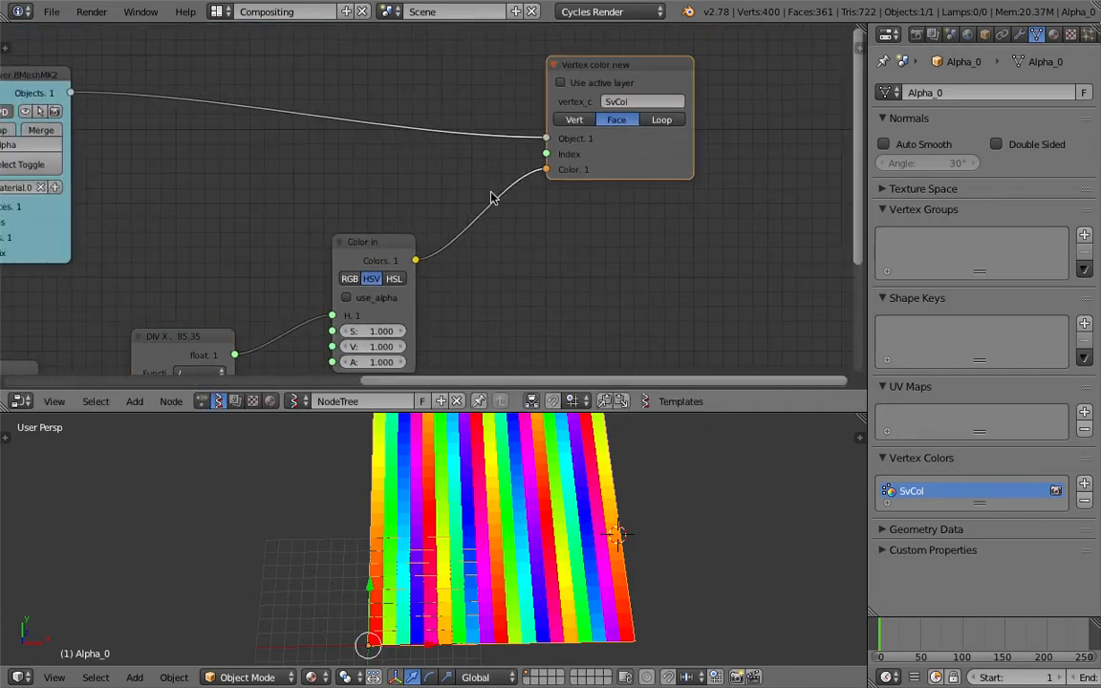
drag(373, 245, 412, 214)
scroll(382, 356, down, 1)
middle_drag(374, 366, 565, 200)
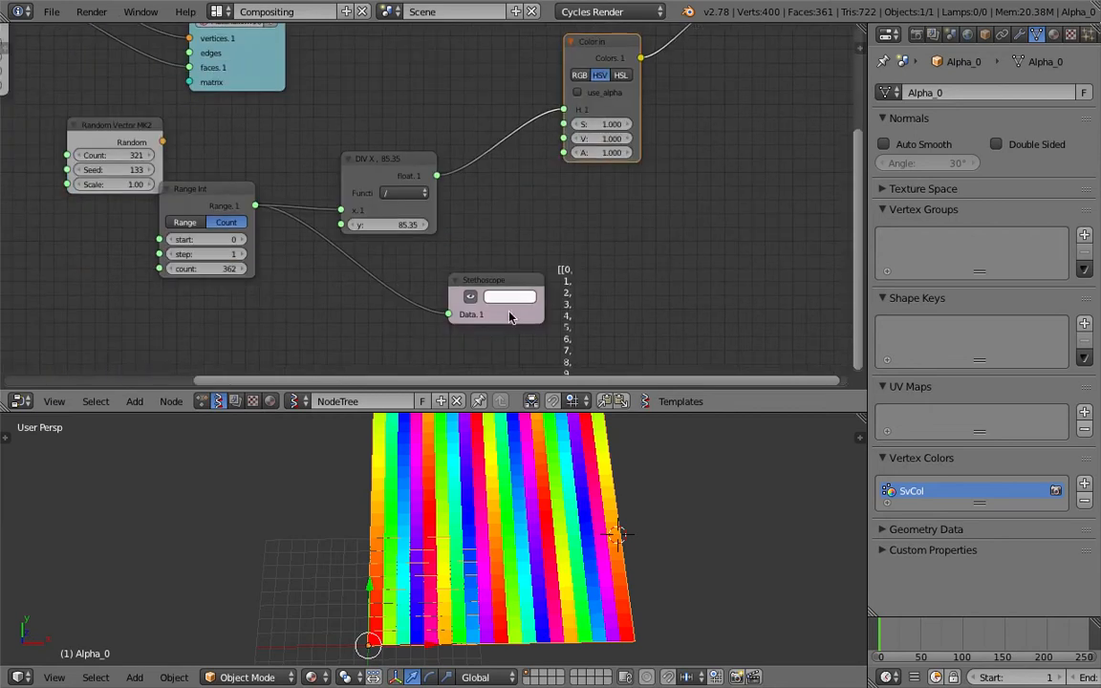
Step: Vary the division node's y value through 303.06 and 344.40, ending at 426.30
drag(394, 230, 542, 191)
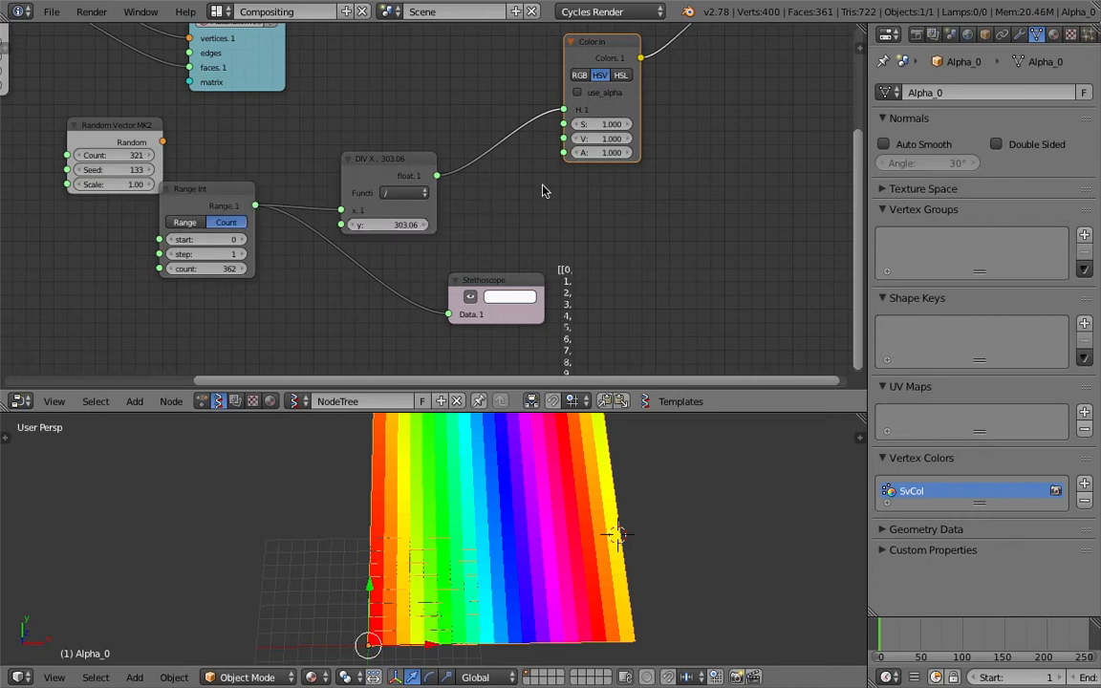
middle_drag(543, 191, 481, 228)
scroll(525, 152, up, 1)
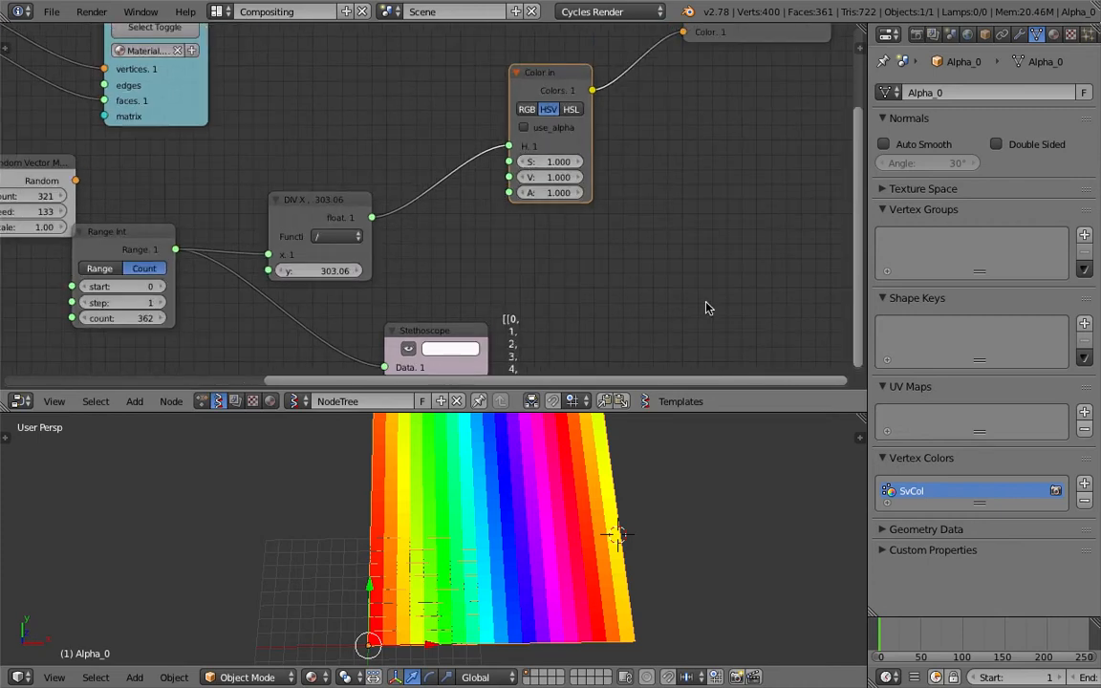
drag(355, 272, 385, 271)
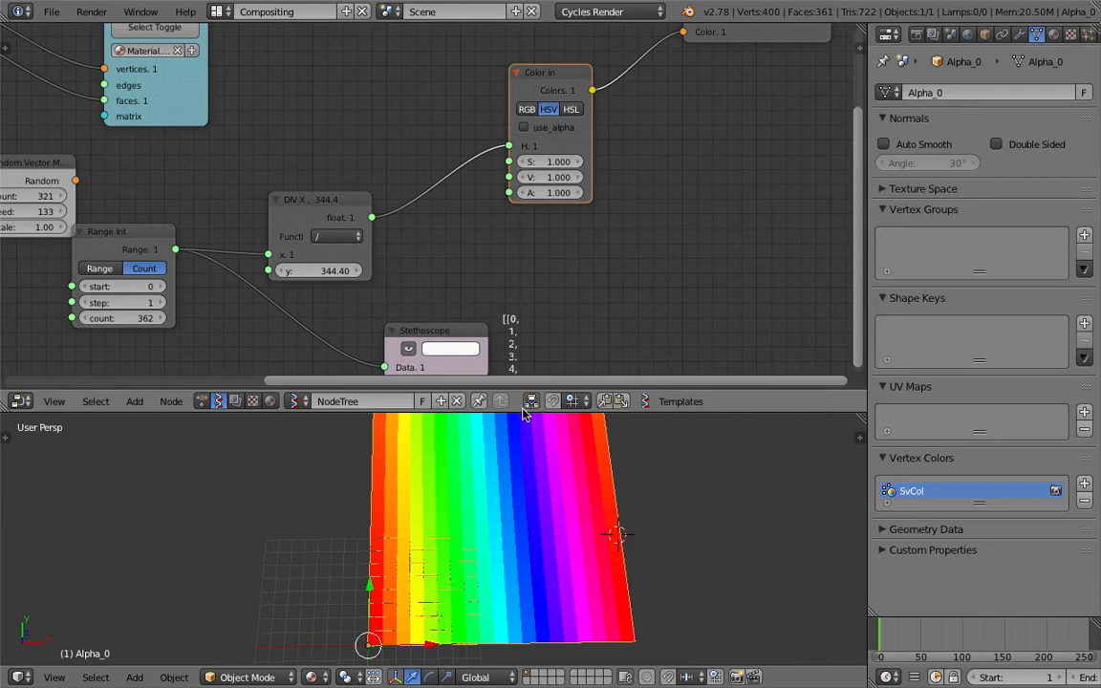
middle_drag(394, 293, 439, 280)
drag(377, 256, 405, 256)
middle_drag(307, 258, 410, 267)
scroll(410, 268, down, 3)
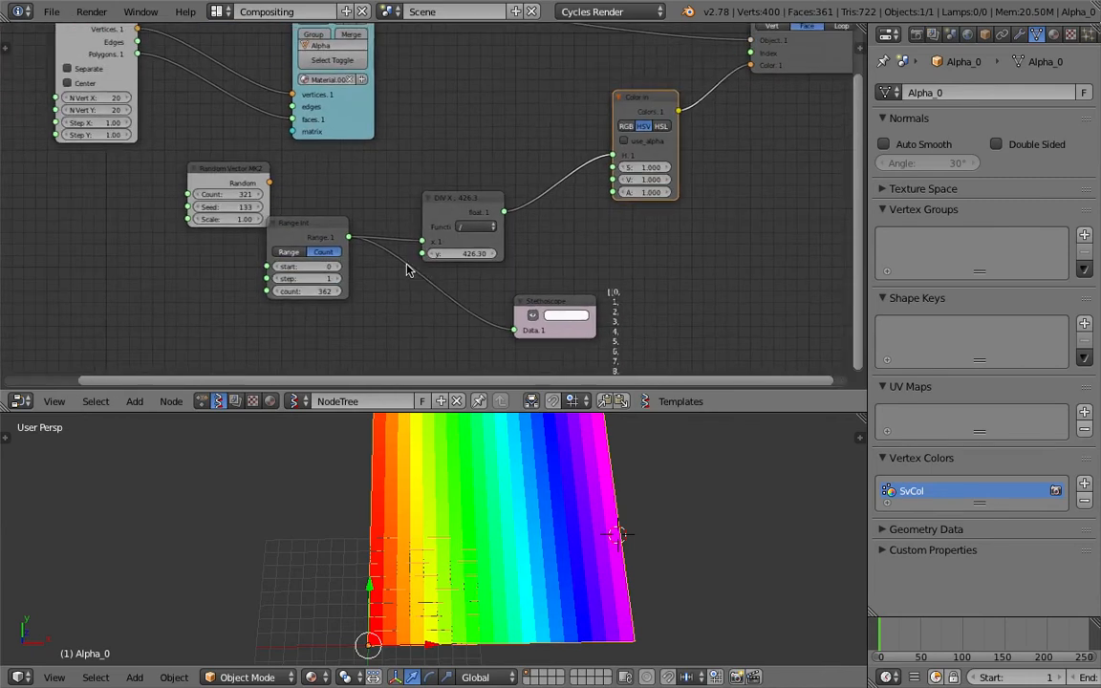
Step: Lower the Color in node's V value to 0.940
scroll(413, 266, up, 2)
middle_drag(495, 258, 467, 246)
key(ctrl+s)
click(466, 246)
middle_drag(602, 179, 452, 246)
scroll(452, 246, up, 3)
mouse_move(524, 217)
mouse_down()
mouse_move(513, 217)
mouse_move(524, 217)
mouse_move(520, 235)
mouse_up()
scroll(465, 277, down, 2)
middle_drag(459, 279, 573, 251)
key(ctrl+s)
click(576, 255)
Step: Rearrange the Random Vector MK2, Range Int, division and Stethoscope nodes, with the Stethoscope just below the division node
scroll(402, 268, down, 1)
middle_drag(304, 271, 378, 273)
drag(179, 203, 77, 218)
drag(295, 258, 312, 210)
drag(460, 222, 506, 141)
drag(549, 336, 511, 233)
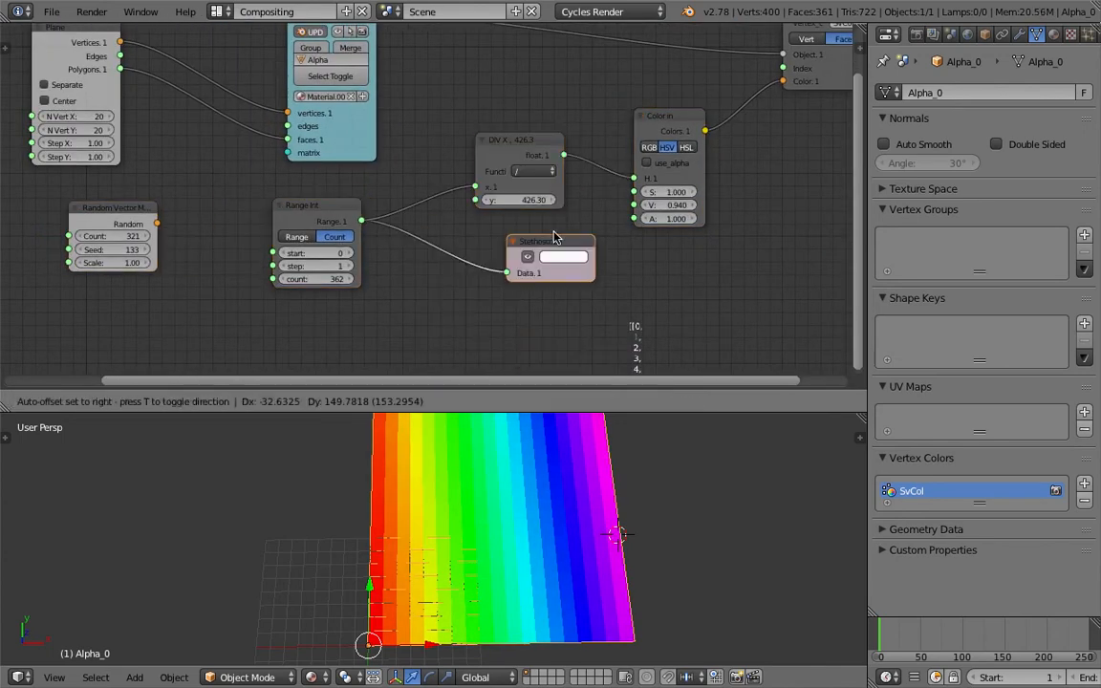
middle_drag(512, 233, 457, 287)
scroll(433, 248, down, 3)
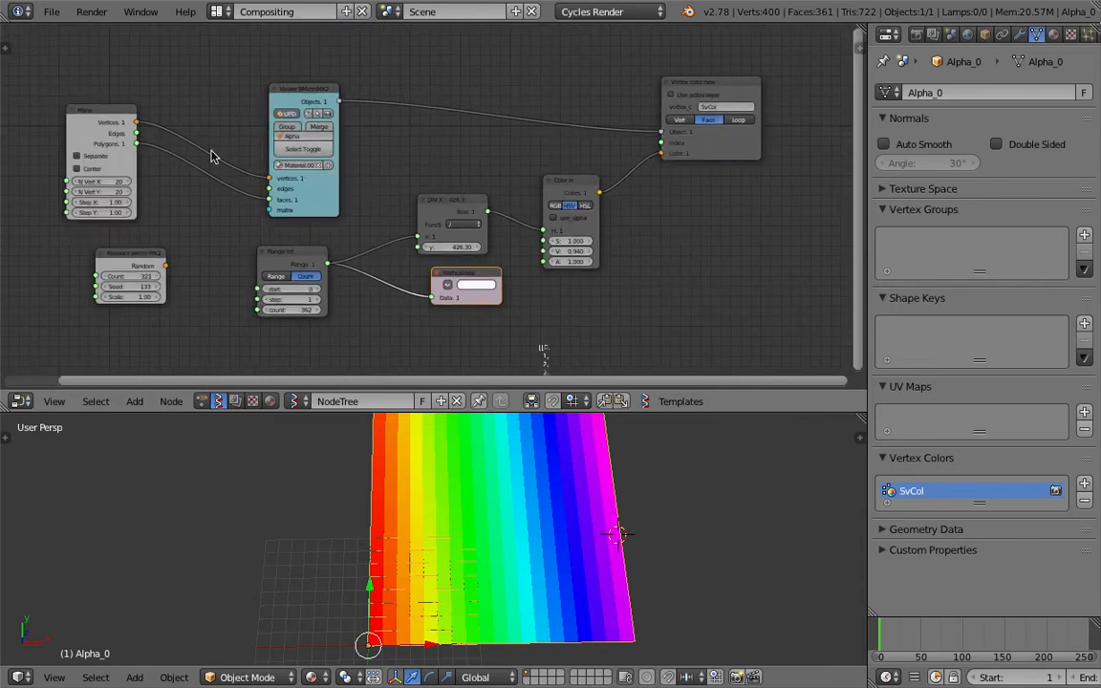
Step: Move the Plane and Viewer BMeshMK2 nodes up and closer together, and raise the Vertex color new, Color in and division nodes
drag(98, 109, 134, 68)
drag(287, 91, 201, 51)
drag(693, 82, 680, 52)
drag(571, 183, 576, 136)
drag(467, 211, 478, 162)
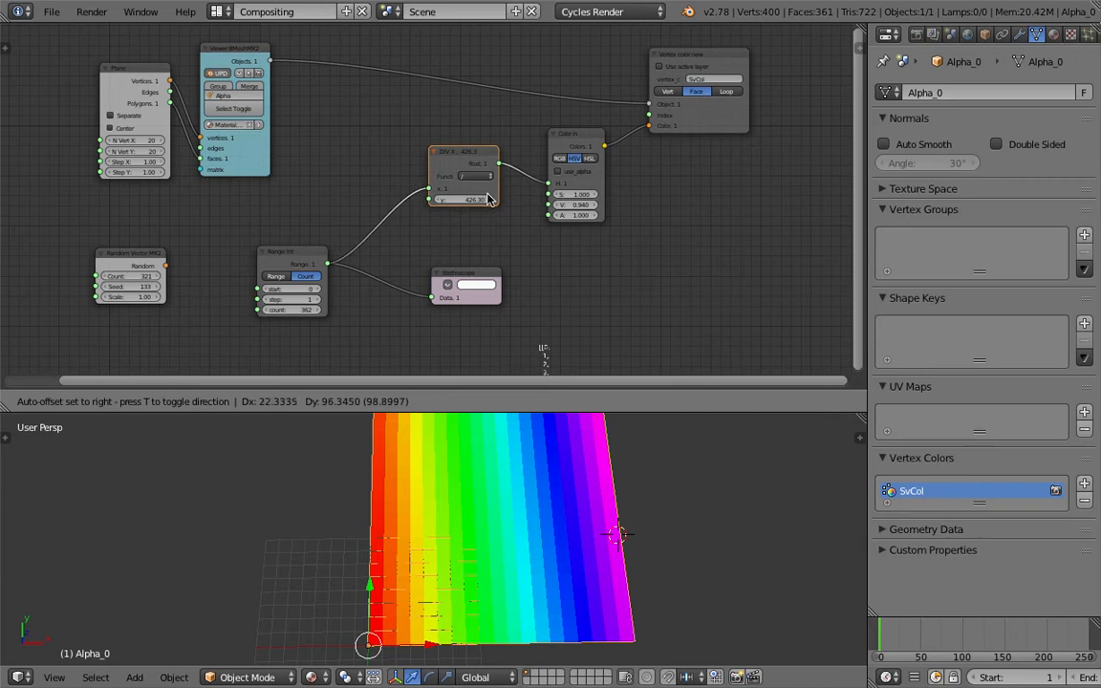
Step: Group the Stethoscope and Range Int nodes closely around the division node and place Random Vector MK2 below the Viewer node
drag(472, 275, 474, 229)
drag(303, 256, 371, 186)
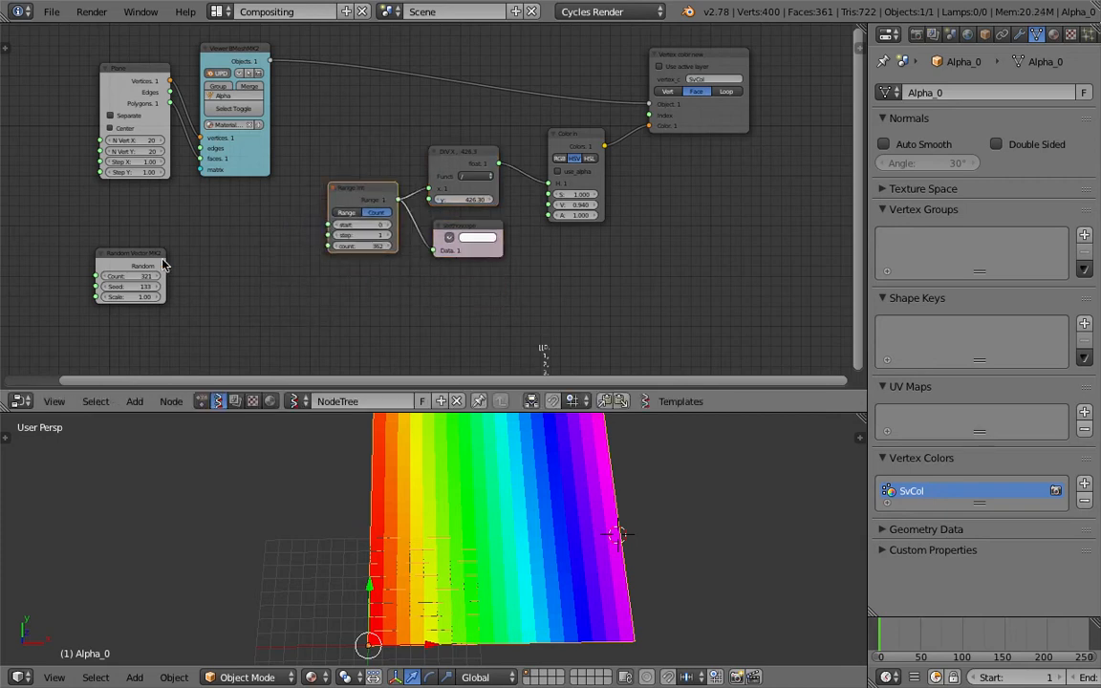
drag(152, 263, 279, 222)
middle_drag(308, 215, 328, 250)
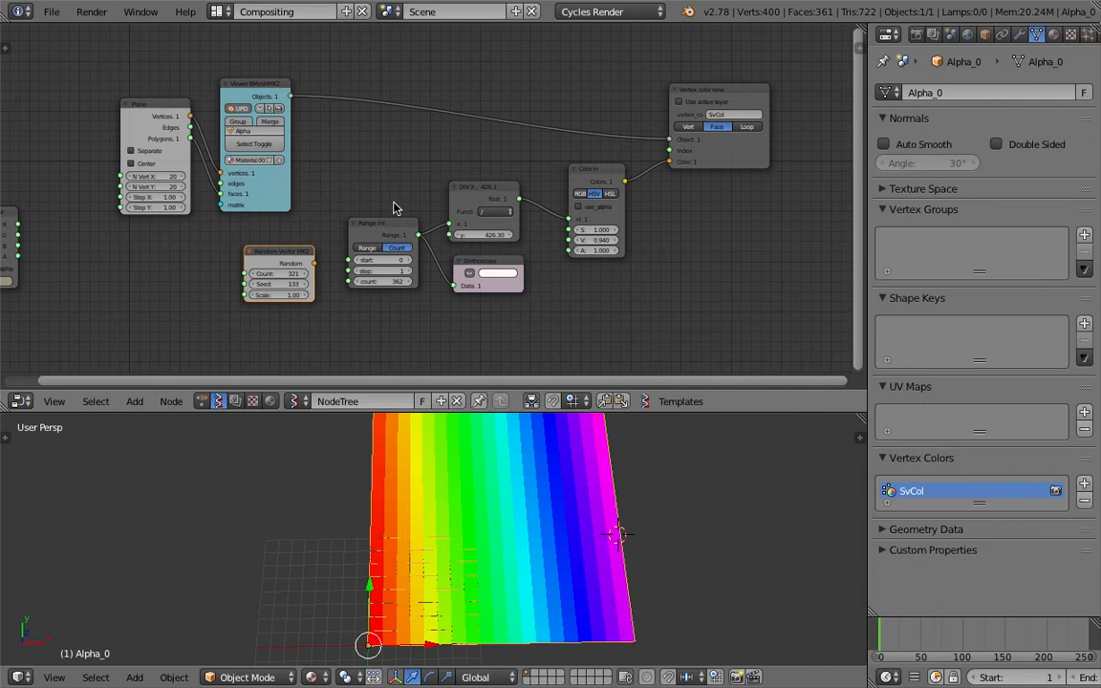
scroll(396, 208, up, 1)
drag(282, 268, 261, 260)
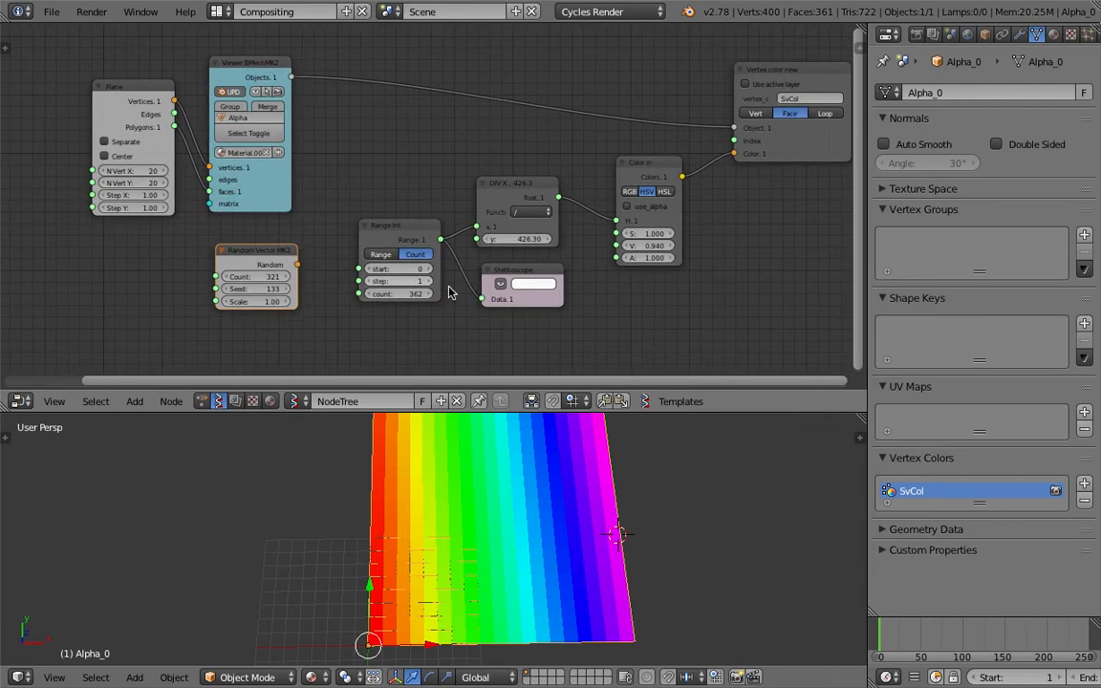
middle_drag(533, 269, 548, 280)
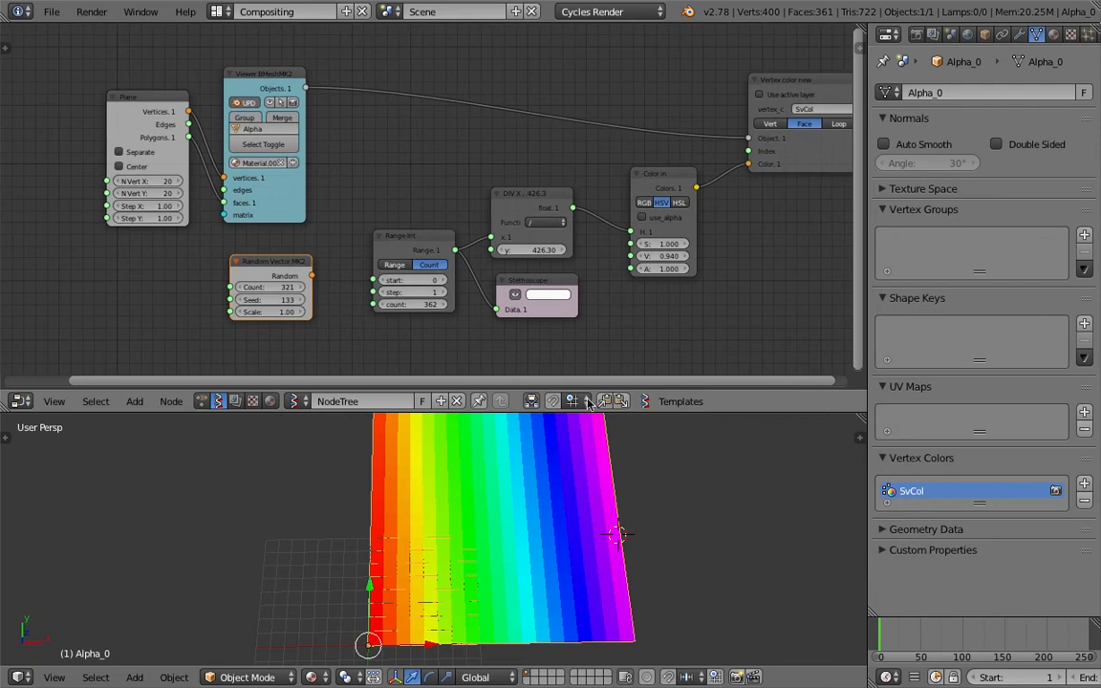
Step: Enlarge the 3D viewport area to give the coloured plane more room
middle_drag(545, 564, 531, 542)
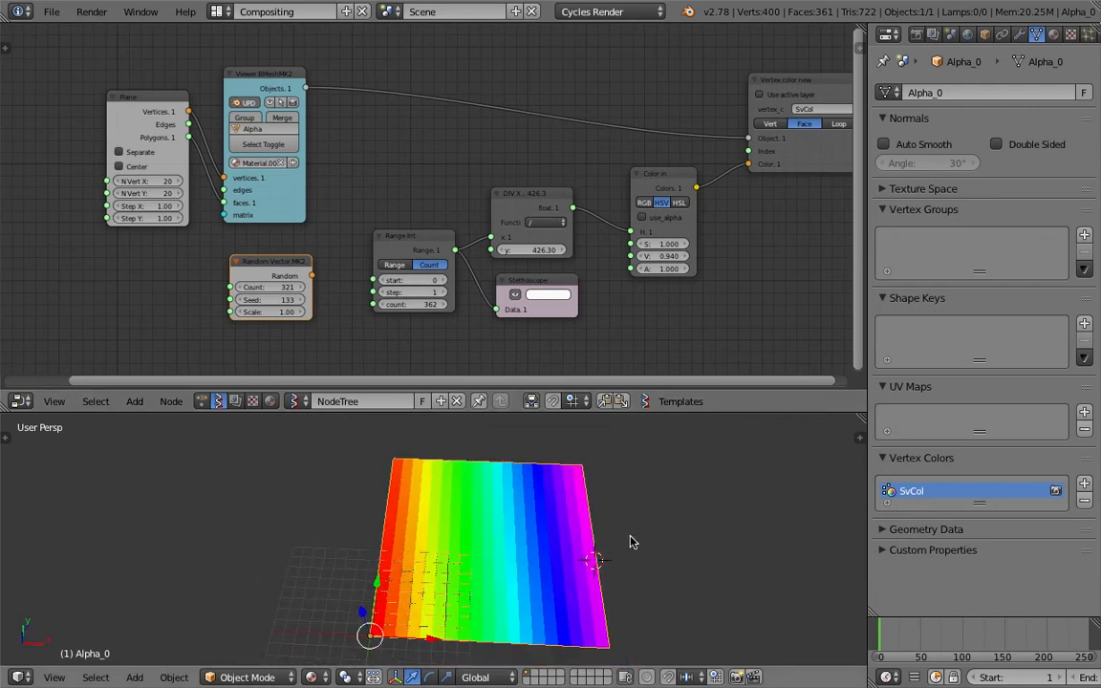
drag(644, 394, 644, 308)
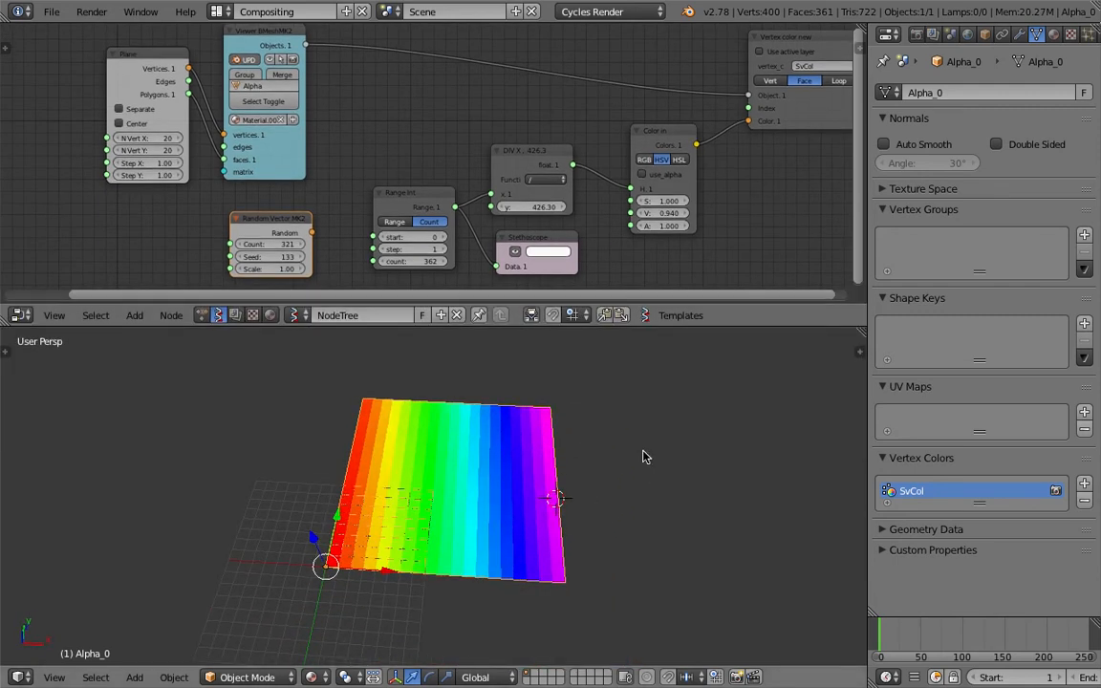
key(shift+a)
mouse_move(646, 455)
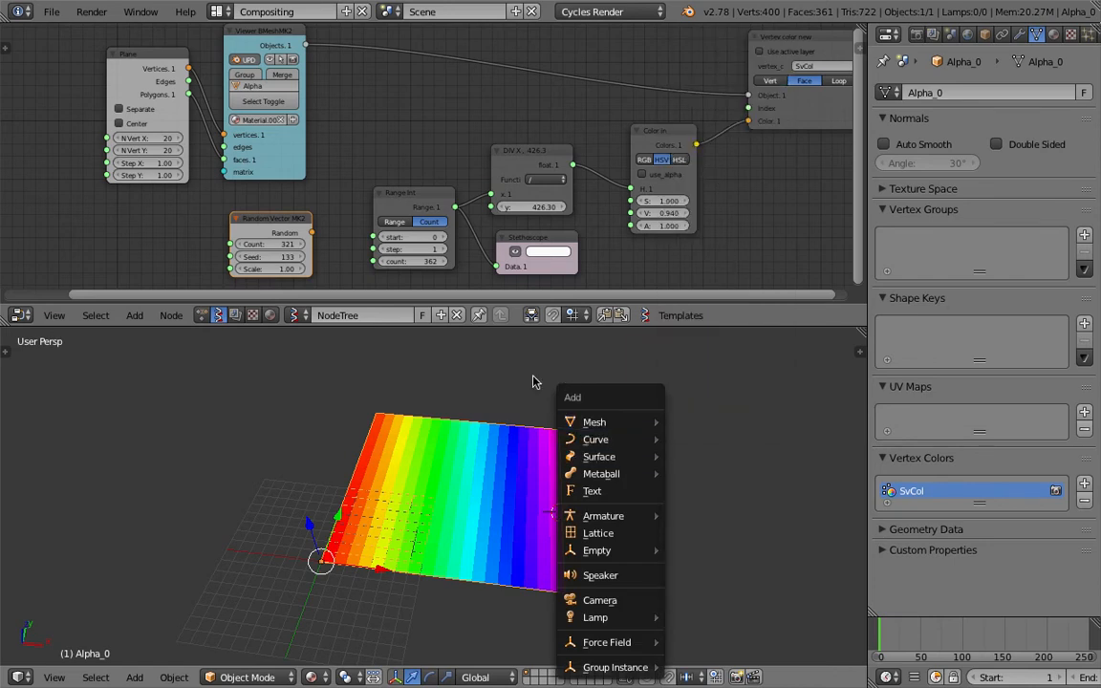
mouse_move(572, 418)
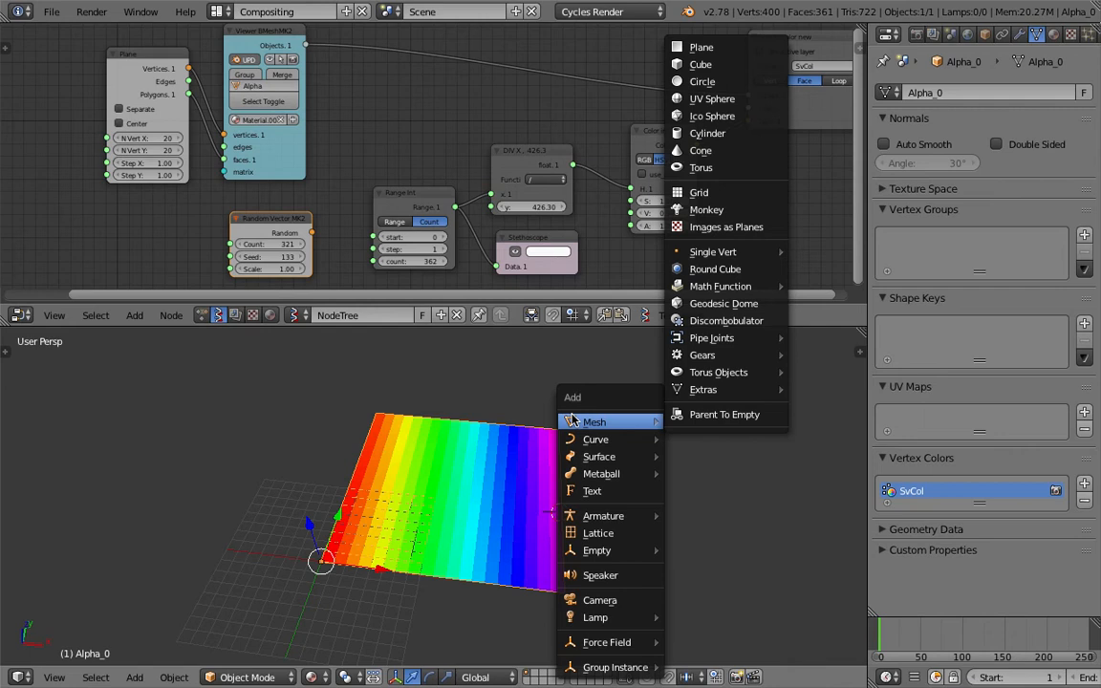
key(Escape)
Step: Save the blend file over its existing version
key(ctrl+s)
click(535, 424)
middle_drag(413, 497, 364, 585)
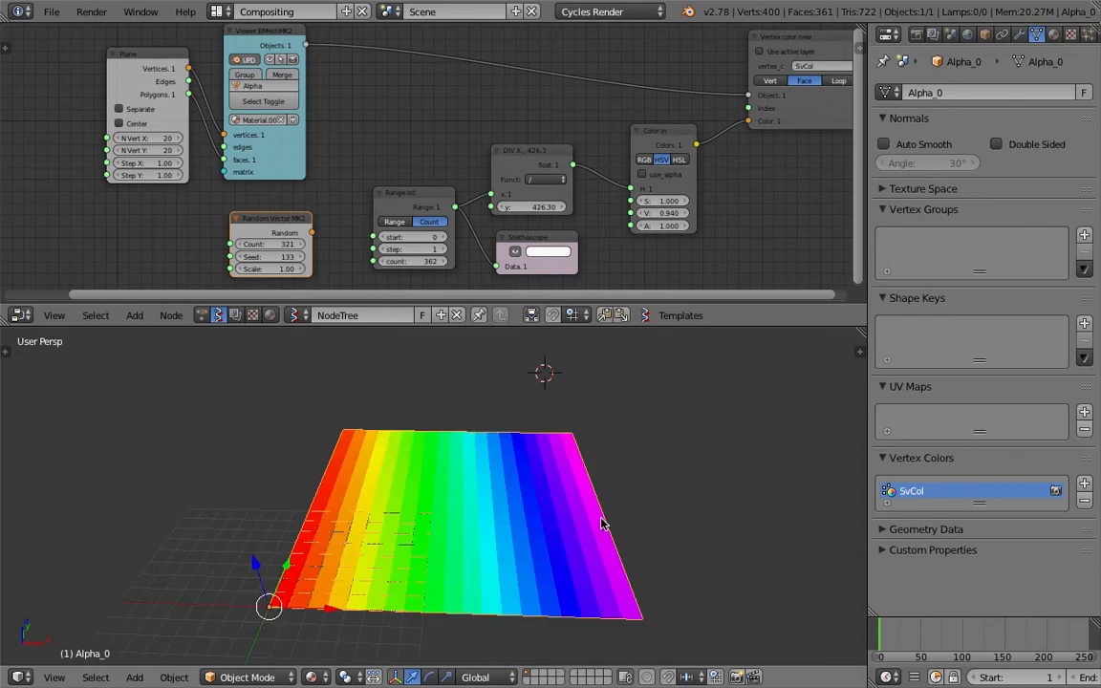
middle_drag(602, 524, 524, 506)
middle_drag(484, 541, 468, 515)
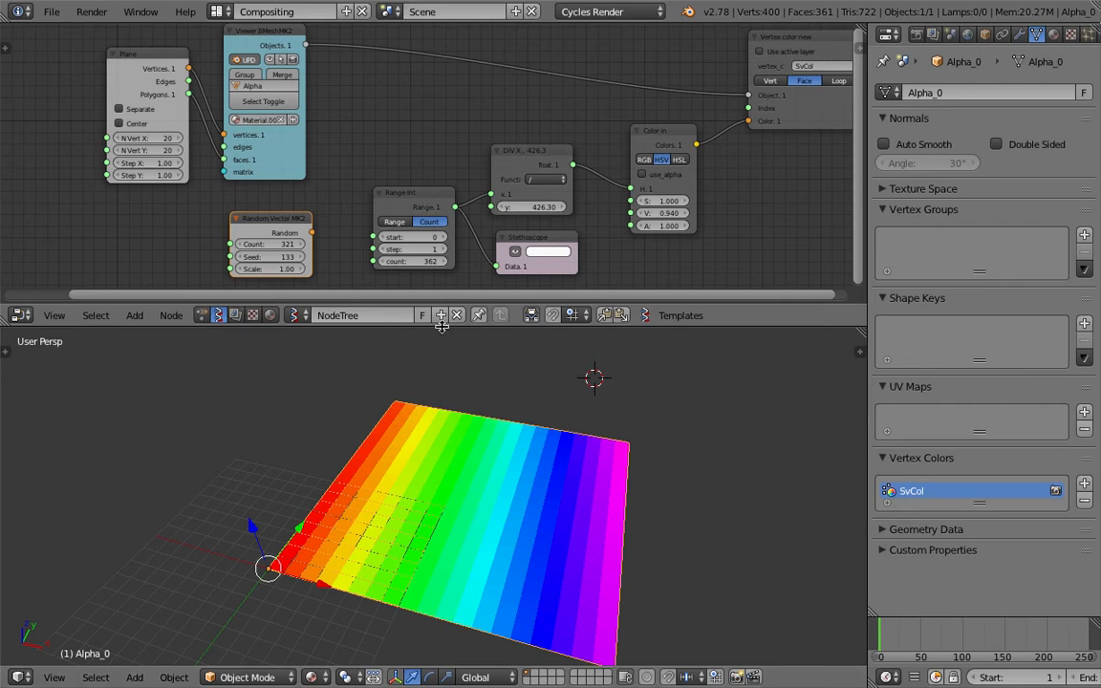
Step: Give the node editor more height and adjust the spacing of the Color in and Range Int nodes
drag(399, 327, 453, 371)
key(Home)
drag(622, 179, 633, 173)
middle_drag(456, 288, 461, 250)
drag(375, 219, 346, 217)
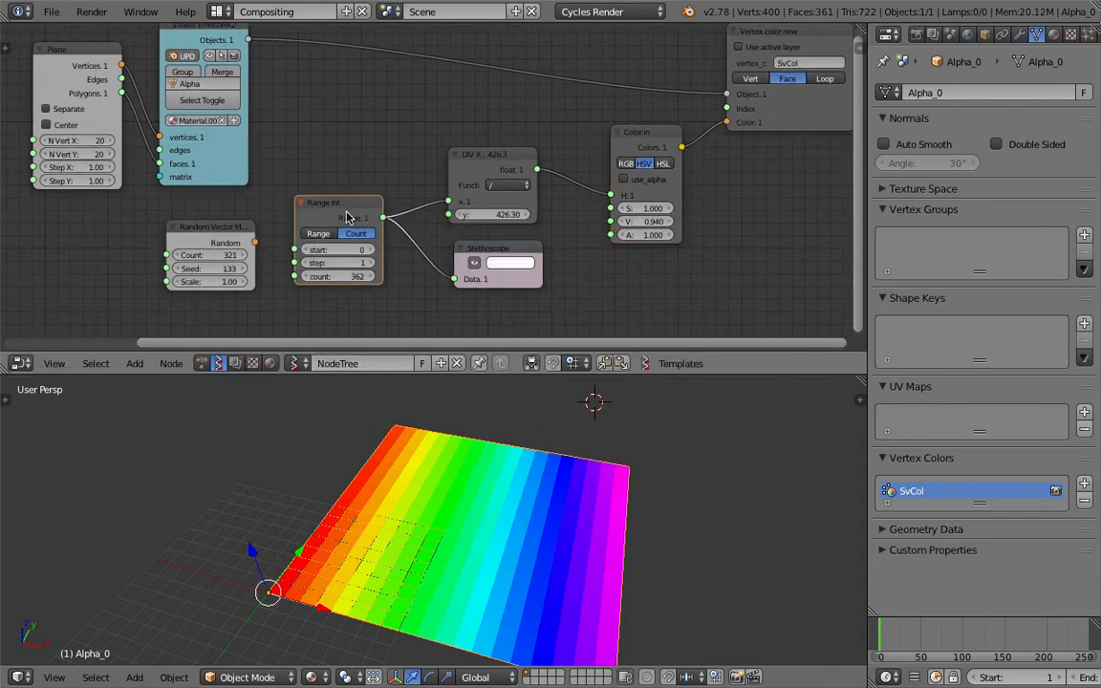
Step: Space out the division, Vertex color new and Color in nodes and save the file
middle_drag(375, 219, 347, 209)
drag(457, 148, 463, 139)
middle_drag(729, 119, 629, 123)
drag(653, 113, 680, 93)
drag(507, 133, 532, 132)
key(ctrl+s)
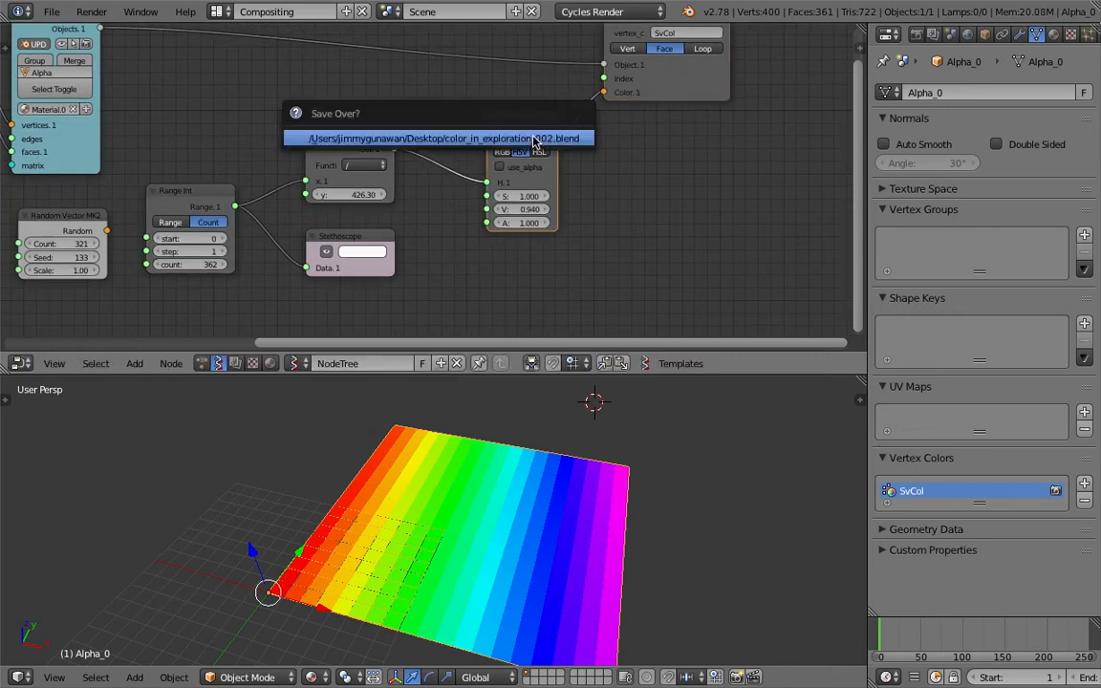
click(534, 136)
Step: Spread the nodes with Stethoscope and Random Vector MK2 lower down and Range Int and the division node higher, saving the file
middle_drag(534, 137, 594, 111)
drag(376, 214, 375, 239)
middle_drag(375, 239, 433, 239)
key(ctrl+s)
click(433, 240)
drag(181, 189, 88, 217)
drag(306, 166, 296, 125)
drag(454, 112, 422, 72)
drag(322, 125, 320, 101)
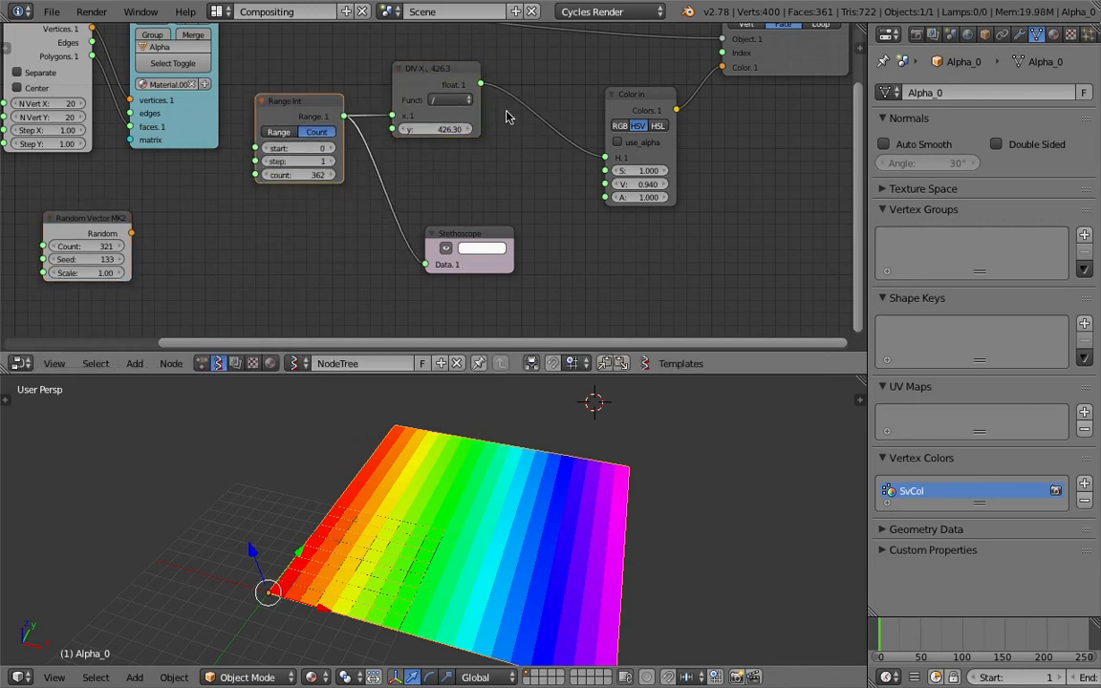
Step: Cut the link from the division node to the Color in node's H input and delete the Stethoscope node
ctrl+right_drag(533, 141, 535, 143)
click(486, 233)
key(x)
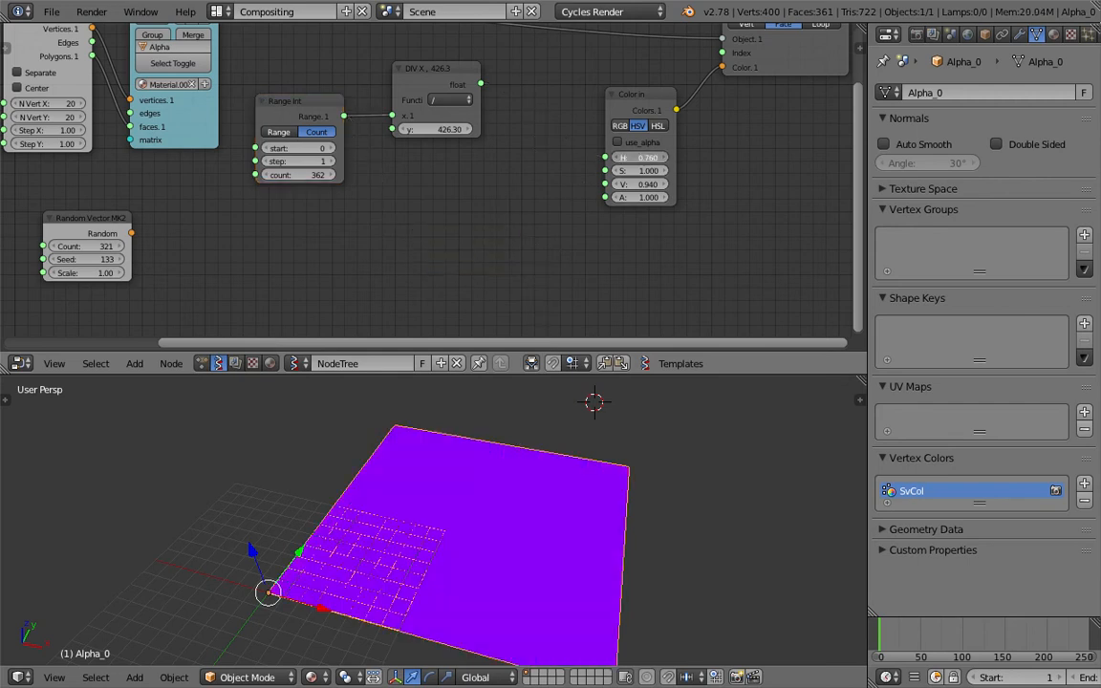
Step: Set the Color in node's H value to 0.880 and move the division node closer to Range Int
drag(640, 157, 654, 158)
middle_drag(483, 189, 489, 183)
drag(449, 72, 433, 85)
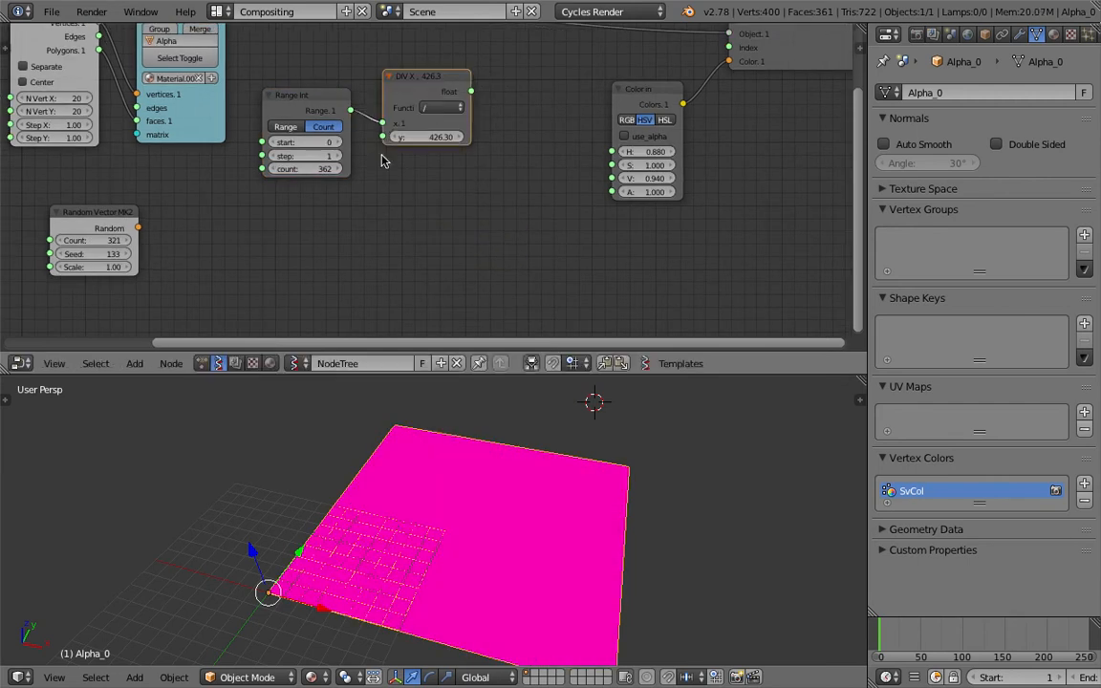
Step: Duplicate the Range Int node, place the copy below the original and save the file
click(304, 104)
key(shift+d)
click(281, 220)
key(ctrl+s)
click(283, 220)
Step: Add a Math node to the right of the duplicated Range Int node
middle_drag(410, 235, 406, 230)
key(shift+a)
click(406, 232)
text(math)
key(Down)
key(Return)
click(408, 229)
Step: Connect the duplicated Range Int through the sine Math node to the Color in node's V input
drag(323, 221, 408, 277)
drag(495, 245, 608, 173)
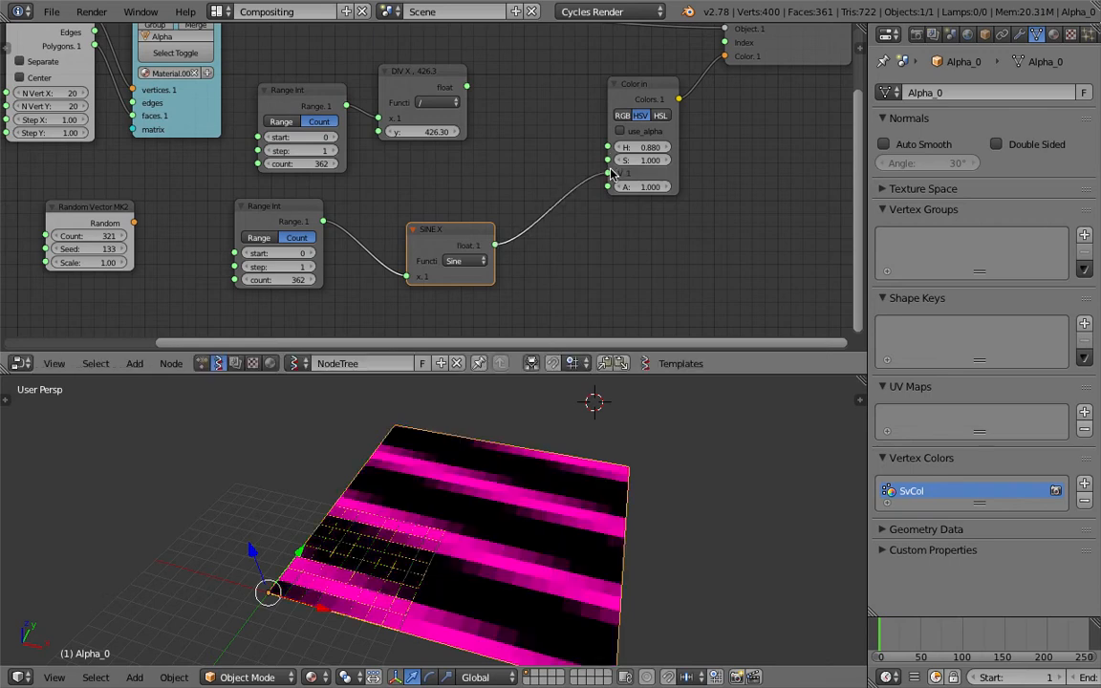
middle_drag(637, 469, 647, 522)
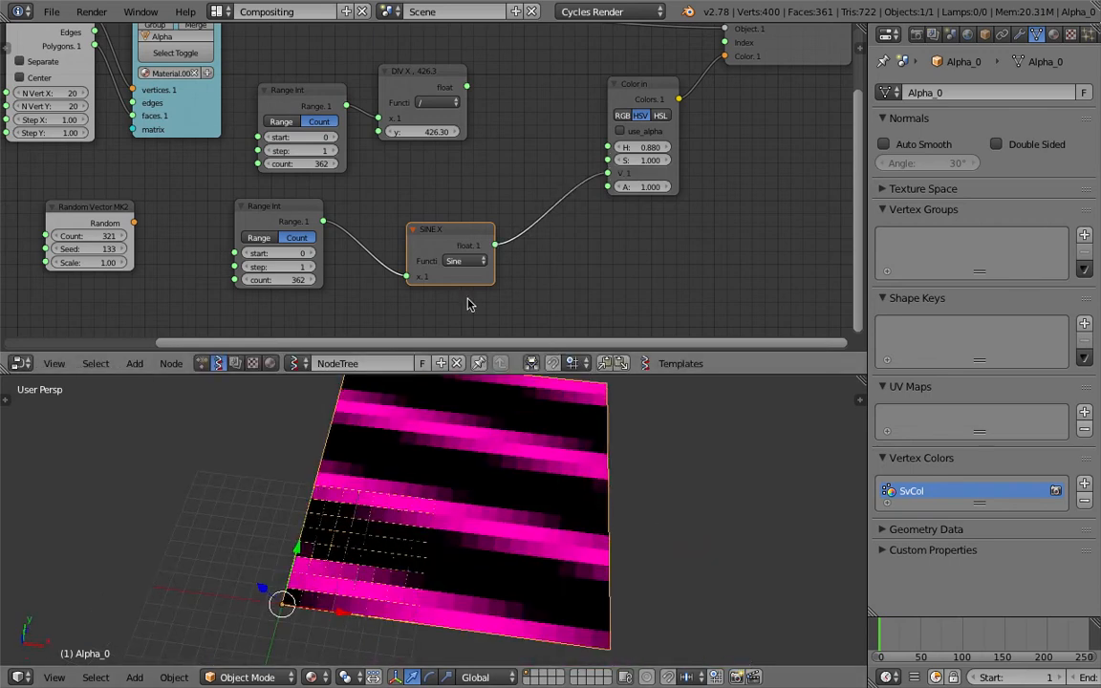
Step: Set the Color in node's H to 0.850 and the lower Range Int's count to 393, with the sine node moved closer to it
drag(448, 233, 430, 219)
mouse_move(646, 147)
mouse_down()
mouse_move(611, 147)
mouse_move(631, 148)
mouse_up()
drag(444, 226, 439, 204)
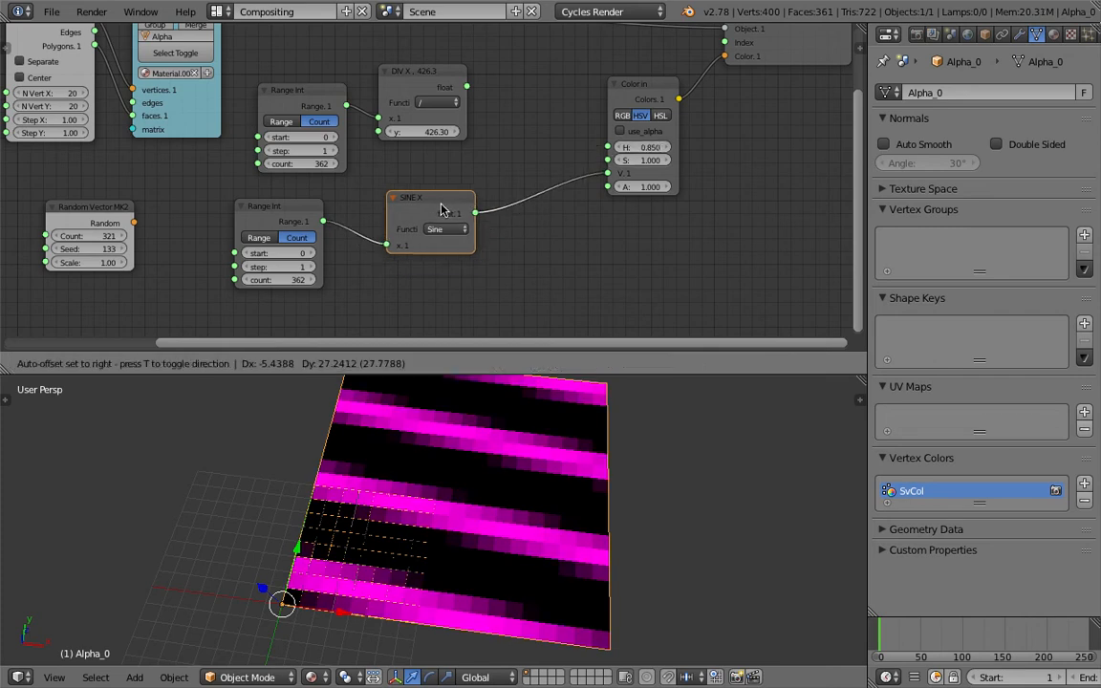
mouse_move(277, 280)
mouse_down()
mouse_move(224, 280)
mouse_move(262, 280)
mouse_up()
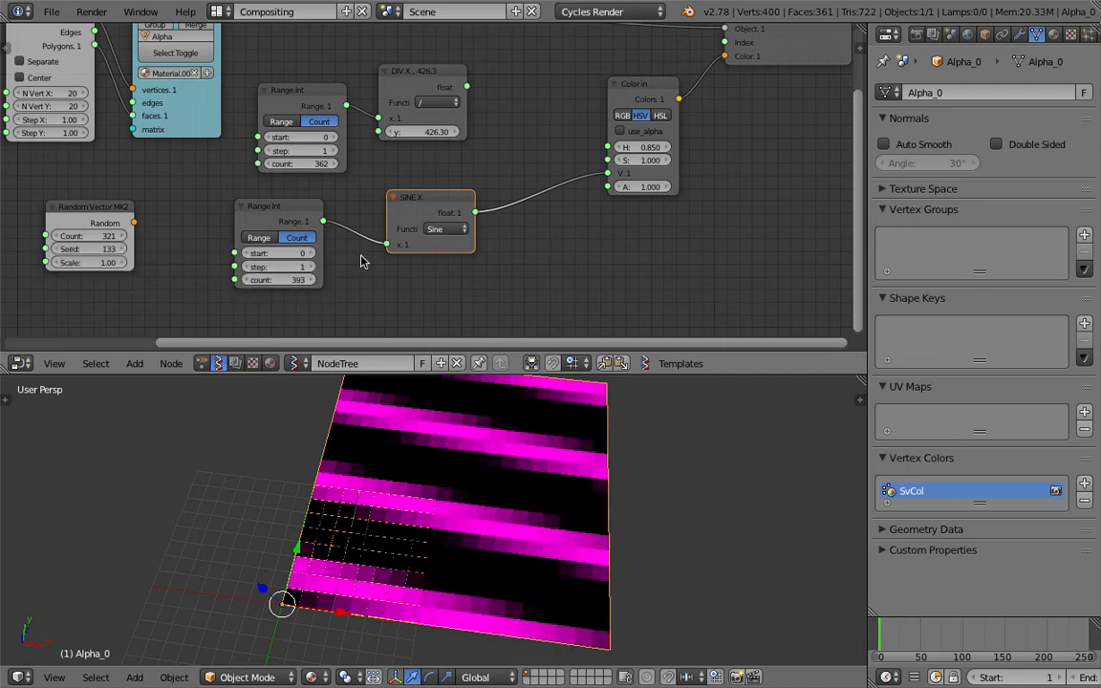
drag(424, 198, 393, 197)
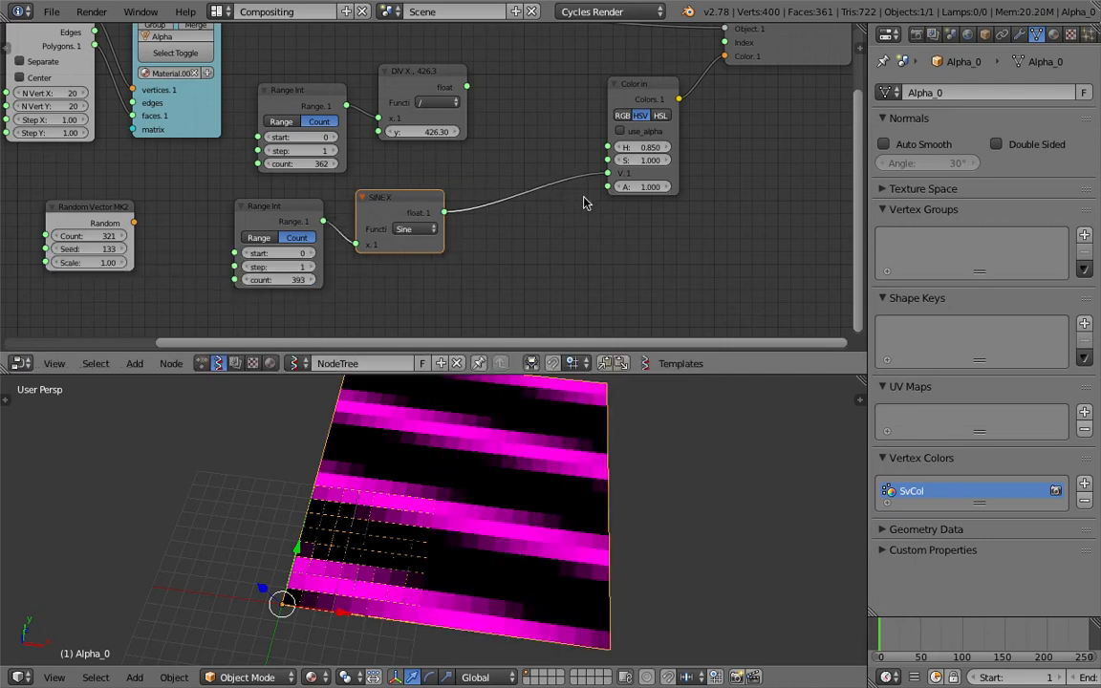
Step: Insert a second Math node on the link between the sine node and the Color in node's V input
key(shift+a)
click(517, 202)
text(math)
key(Down)
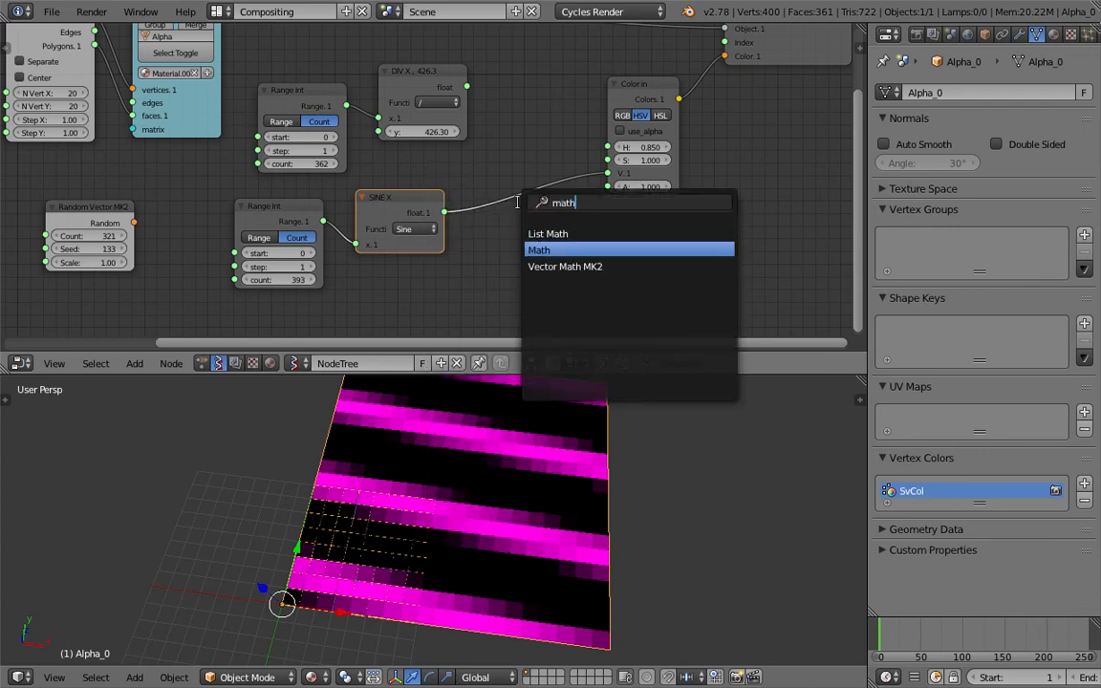
key(Return)
click(545, 230)
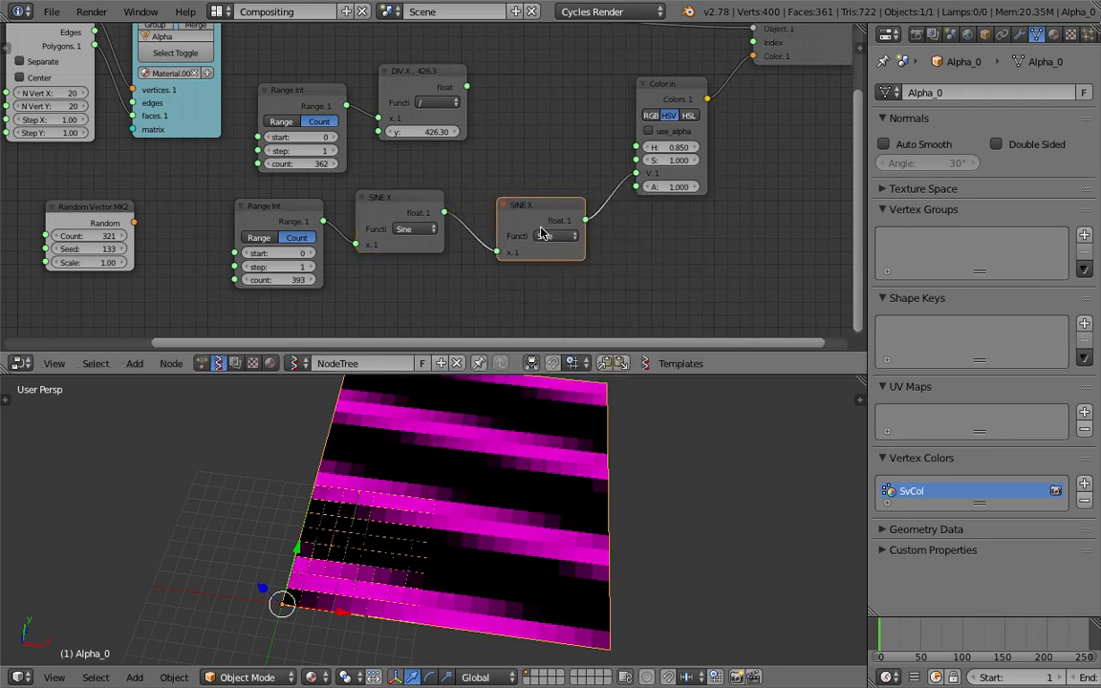
Step: Change the second Math node's function to multiplication with a y value of 0.82
click(562, 236)
click(613, 446)
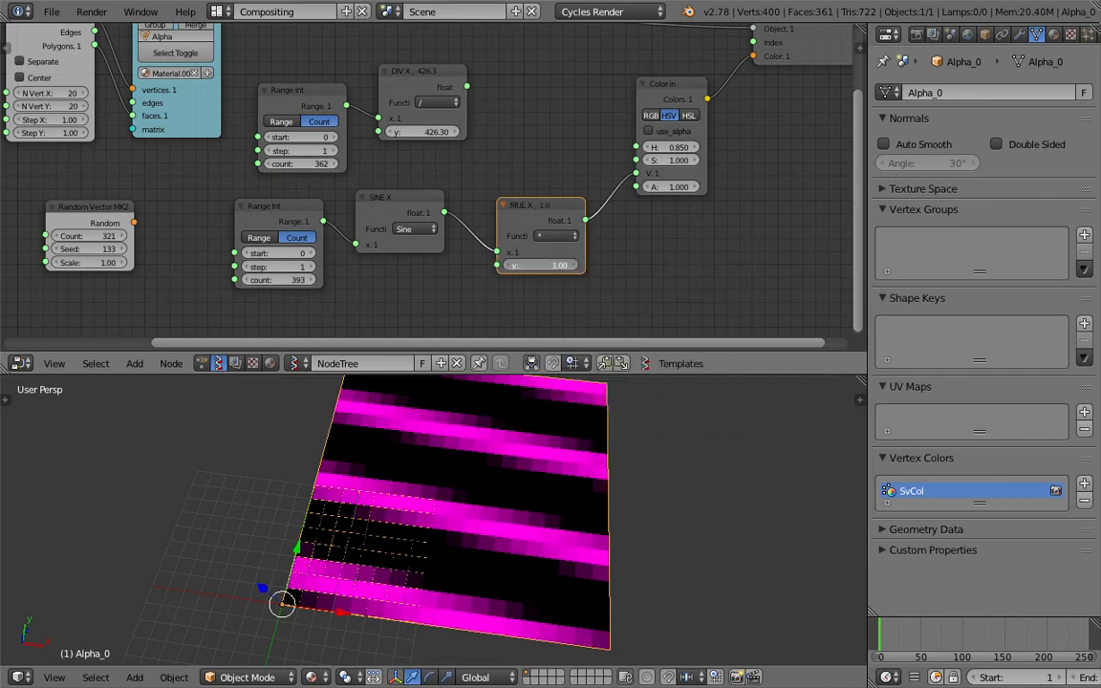
drag(558, 265, 512, 265)
Step: Shift the lower Range Int aside and insert a duplicate of the multiplication node between it and the sine node
drag(248, 217, 184, 217)
click(545, 209)
key(shift+d)
click(320, 234)
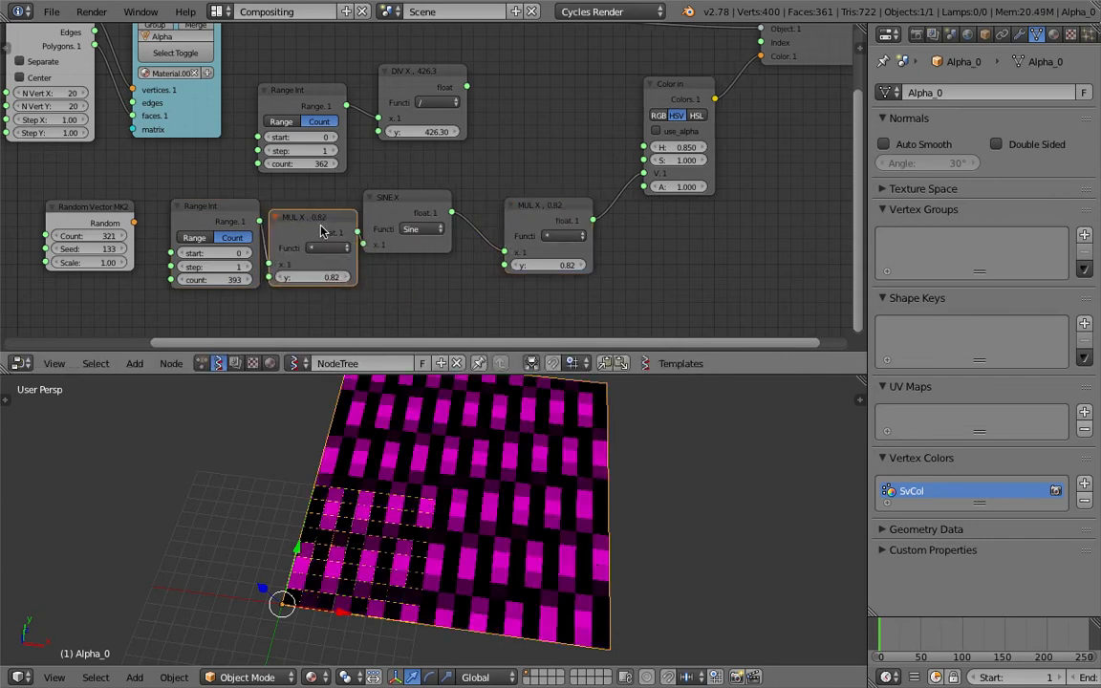
Step: Set the y value of the multiplication node before the sine node to 1.75 and save the file
drag(344, 277, 420, 277)
key(ctrl+s)
middle_drag(553, 504, 519, 474)
click(520, 475)
key(ctrl+s)
click(519, 474)
Step: Delete the Random Vector MK2 node, reposition the Color in node and save the file
right_click(107, 223)
key(x)
middle_drag(381, 176, 338, 216)
scroll(421, 188, down, 2)
right_click(673, 139)
key(g)
click(610, 130)
key(Home)
key(ctrl+s)
Step: Widen the node editor and add a Vector Fractal node below the sine node chain
drag(868, 232, 934, 232)
middle_drag(726, 287, 594, 240)
key(shift+a)
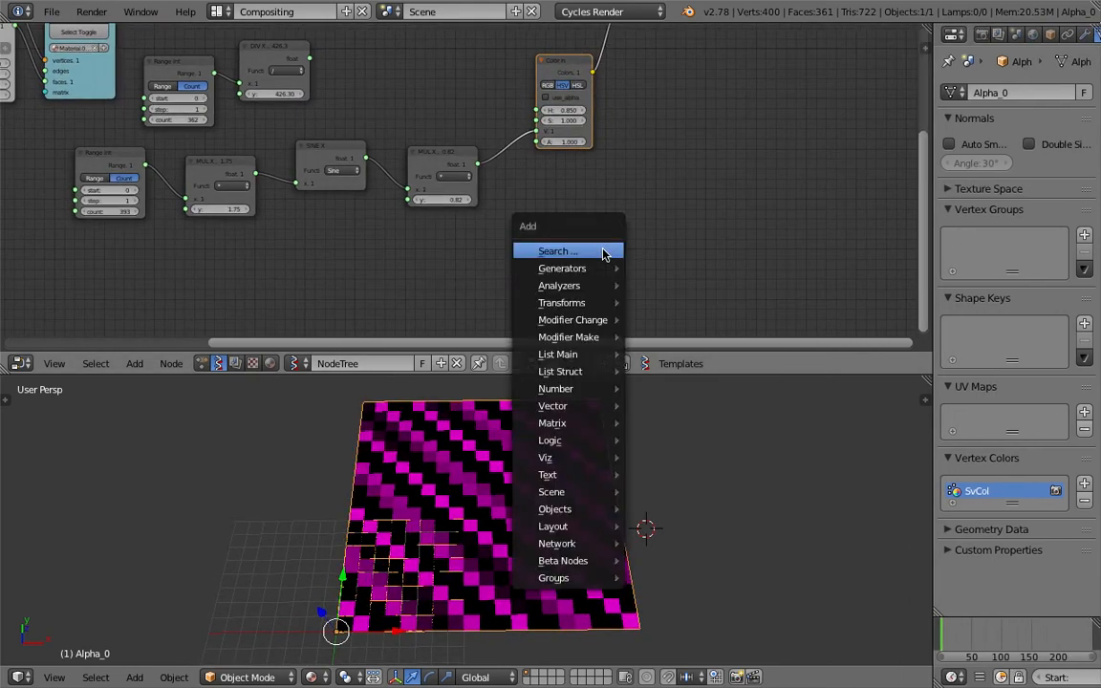
click(603, 251)
text(math)
key(BackSpace)
key(BackSpace)
key(BackSpace)
key(BackSpace)
text(vector f)
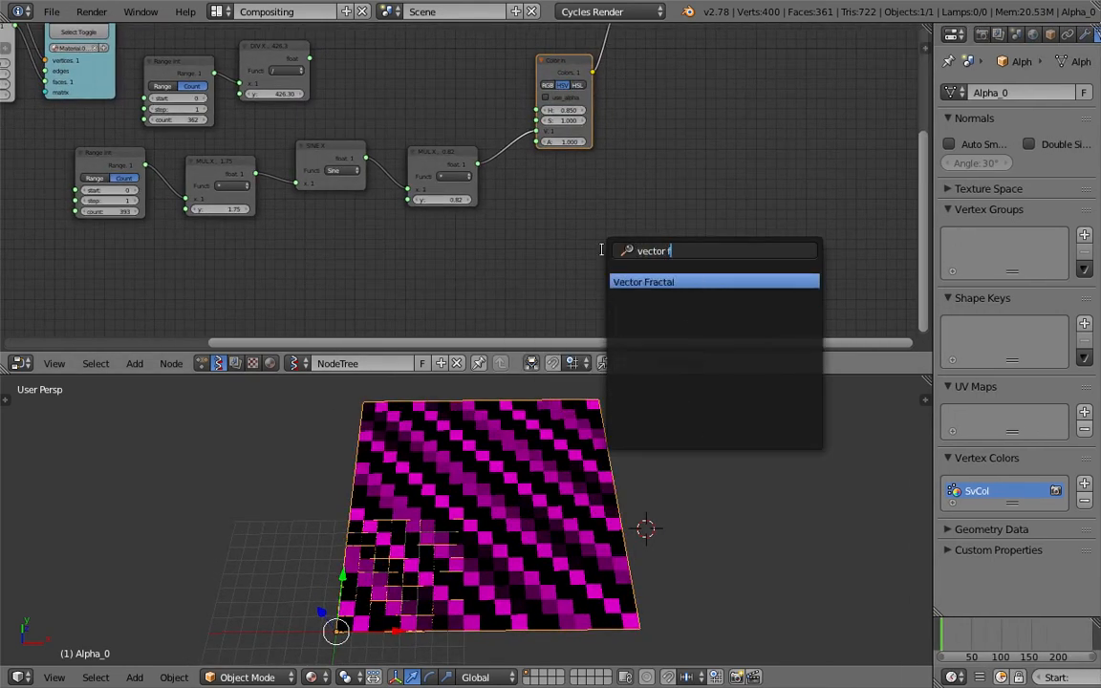
key(Return)
click(428, 251)
Step: Add a Vector Noise MK2 node to the right of the Vector Fractal node and save the file
key(shift+a)
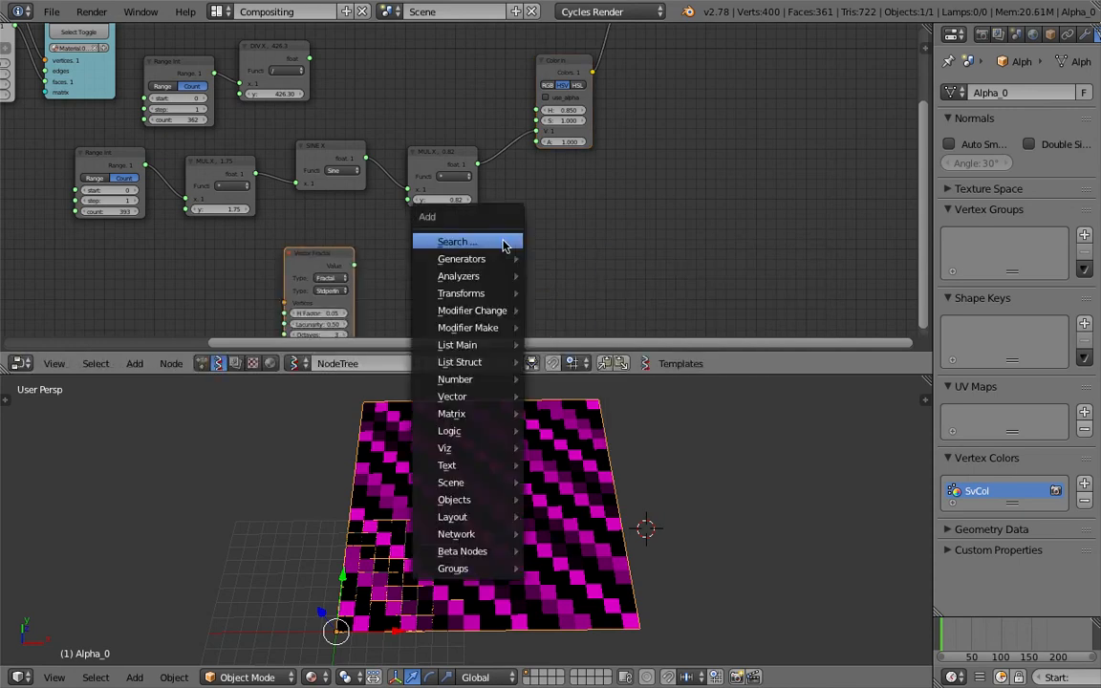
click(501, 239)
text(vector n)
key(Return)
click(456, 225)
key(ctrl+s)
click(456, 234)
Step: Give the node editor more height and move the Vector Fractal node above the multiplication chain, saving the file
drag(583, 374, 564, 473)
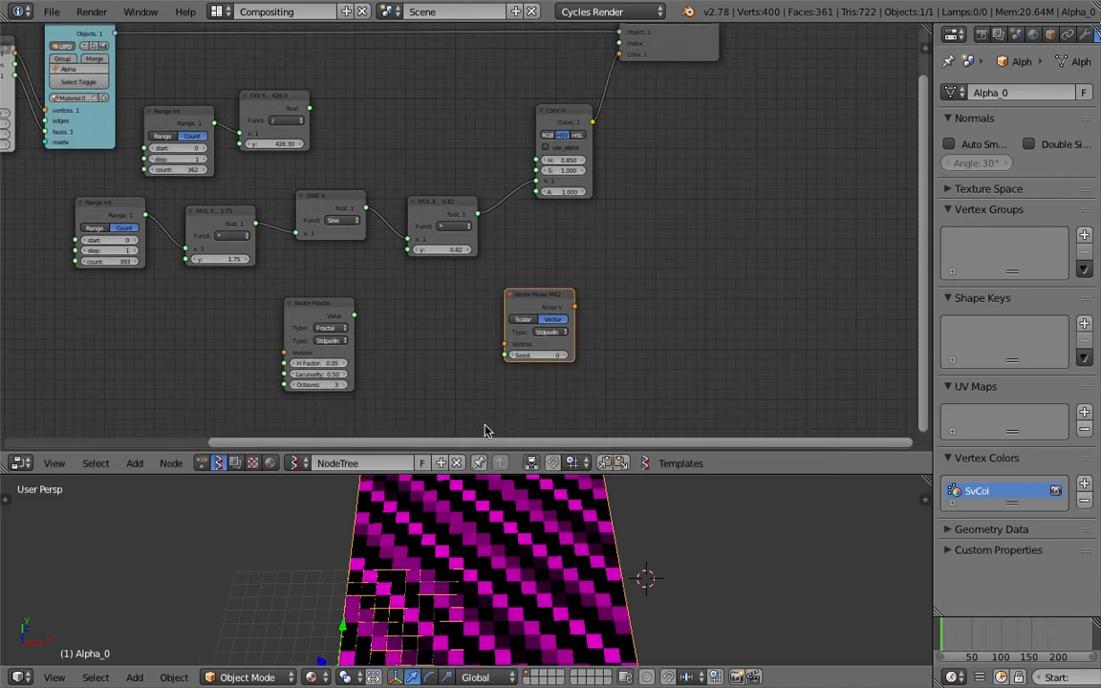
middle_drag(359, 335, 430, 327)
scroll(430, 327, up, 3)
key(ctrl+s)
click(430, 327)
scroll(430, 310, down, 2)
drag(412, 302, 454, 142)
key(ctrl+s)
click(460, 297)
Step: Move the Plane node up and away from the Viewer BMeshMK2 node, shift the Viewer slightly and save the file
middle_drag(335, 92, 390, 147)
middle_drag(111, 124, 145, 118)
drag(148, 117, 57, 128)
key(ctrl+s)
click(73, 111)
middle_drag(97, 121, 110, 143)
drag(109, 141, 102, 82)
drag(266, 105, 257, 125)
key(ctrl+s)
middle_drag(297, 122, 326, 128)
click(293, 171)
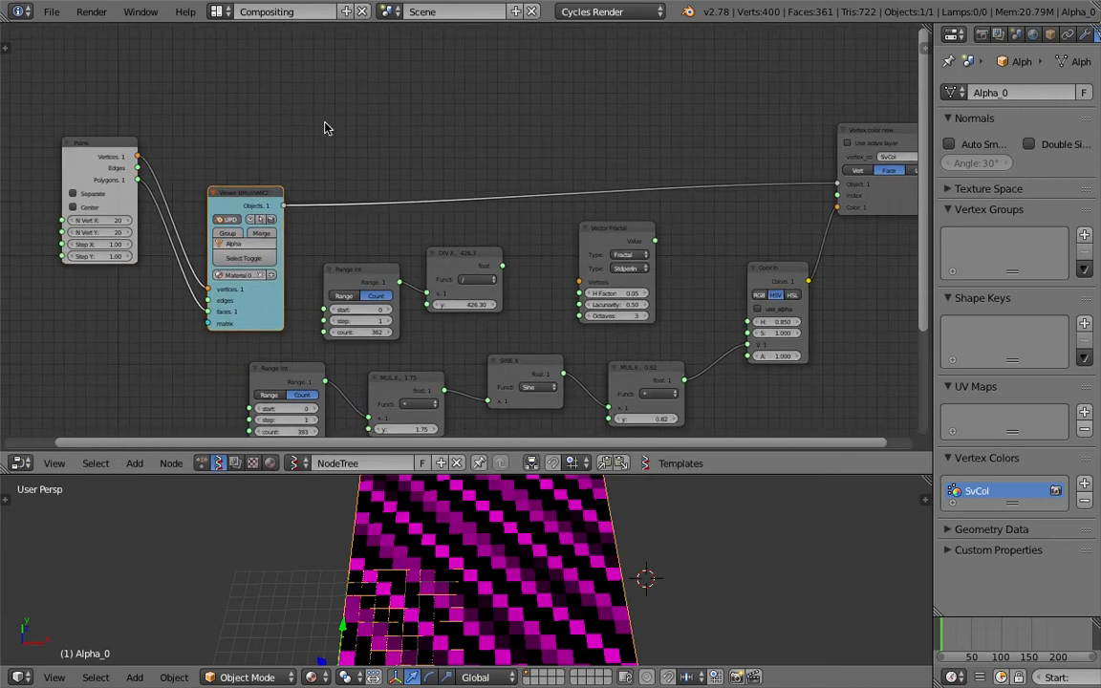
Step: Add a Centers polygons 3 node above the Viewer BMeshMK2 node
key(space)
text(cent)
key(Down)
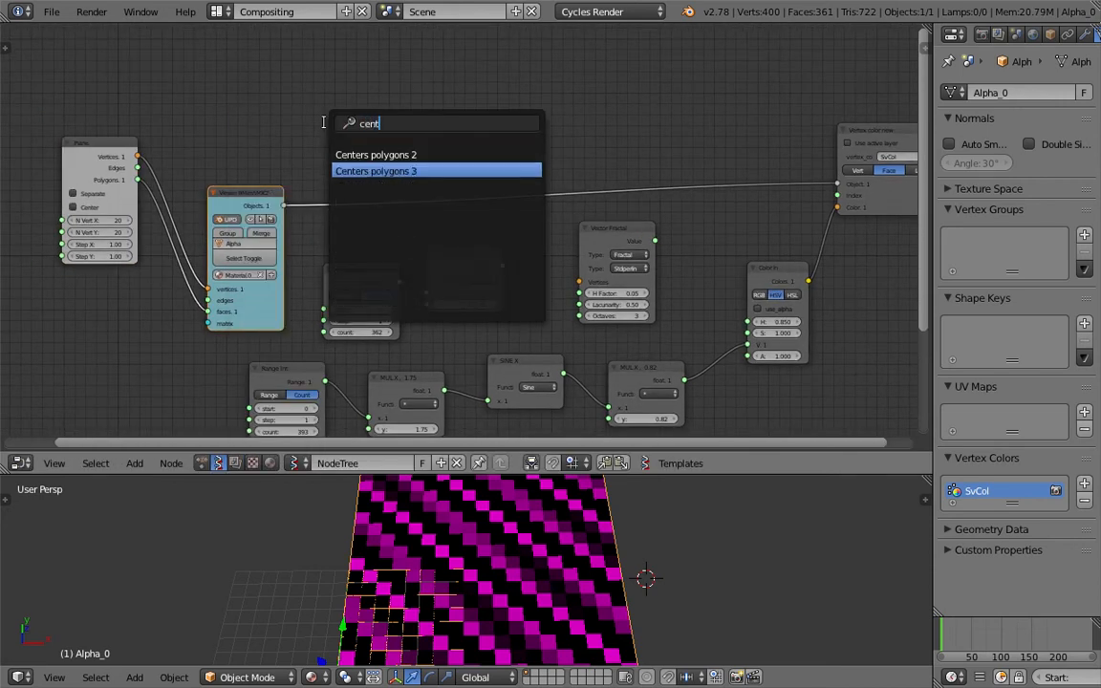
key(Return)
click(214, 105)
Step: Connect the Plane node's Vertices and Polygons outputs to the Centers polygons 3 node and save the file
drag(137, 156, 237, 146)
drag(138, 179, 238, 158)
key(ctrl+s)
click(283, 164)
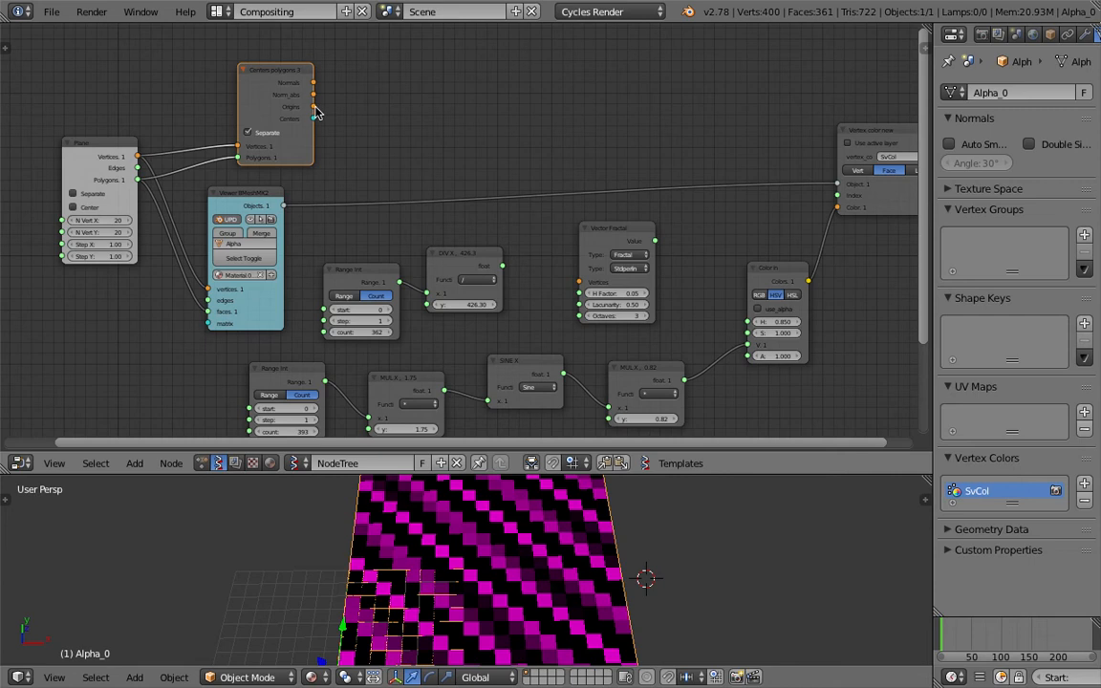
Step: Connect the Origins output of Centers polygons 3 to the Vector Fractal node's Vertices input and save the file
drag(317, 113, 348, 126)
drag(511, 226, 580, 281)
middle_drag(624, 247, 603, 237)
scroll(604, 237, up, 2)
middle_drag(691, 234, 600, 225)
key(ctrl+s)
click(601, 226)
Step: Spread the Vertex color new and Color in nodes apart and connect the Vector Fractal's Value output to Color in's H input
drag(548, 222, 630, 229)
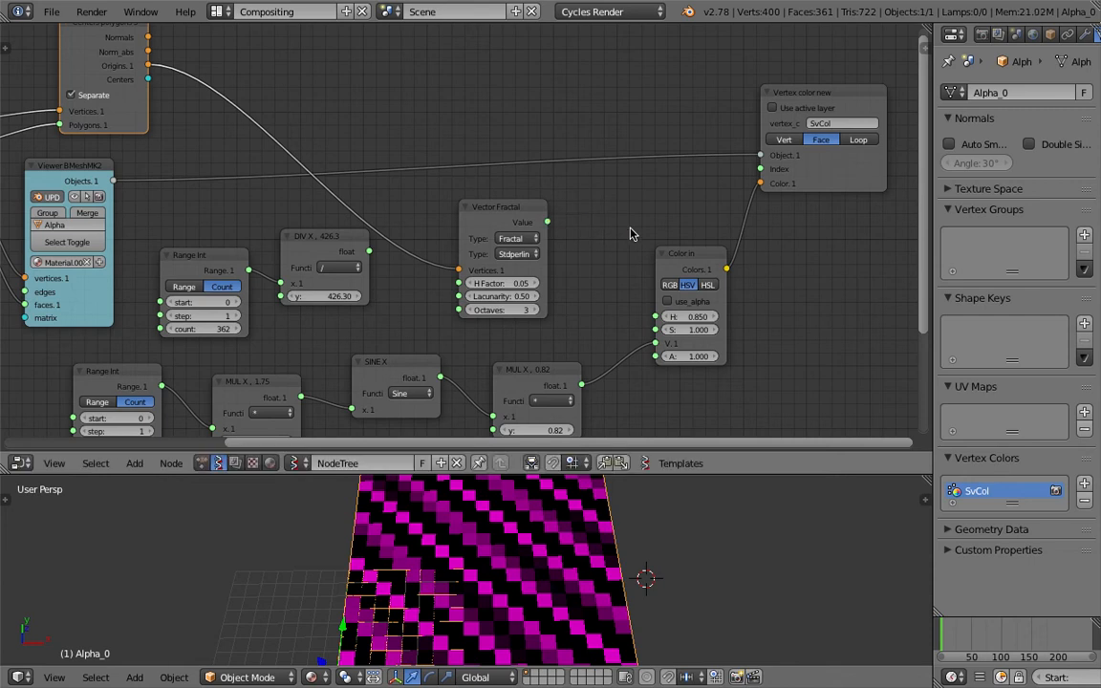
scroll(630, 230, up, 2)
middle_drag(630, 229, 549, 218)
drag(451, 208, 506, 186)
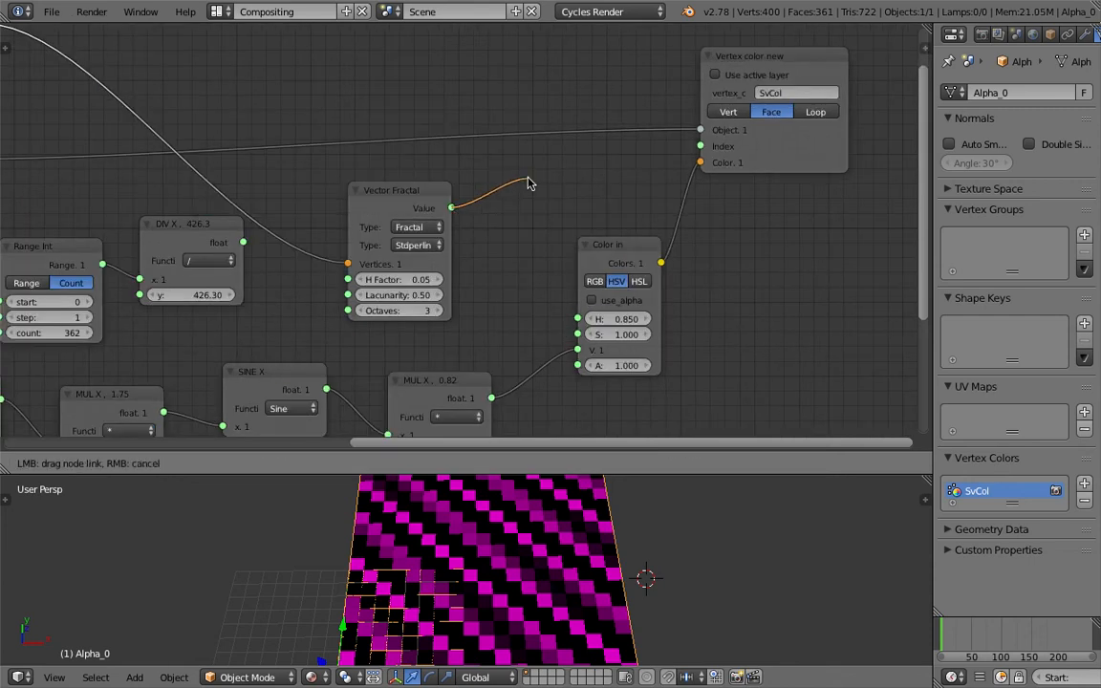
drag(584, 181, 612, 192)
drag(804, 151, 881, 118)
drag(647, 240, 690, 214)
middle_drag(636, 208, 594, 179)
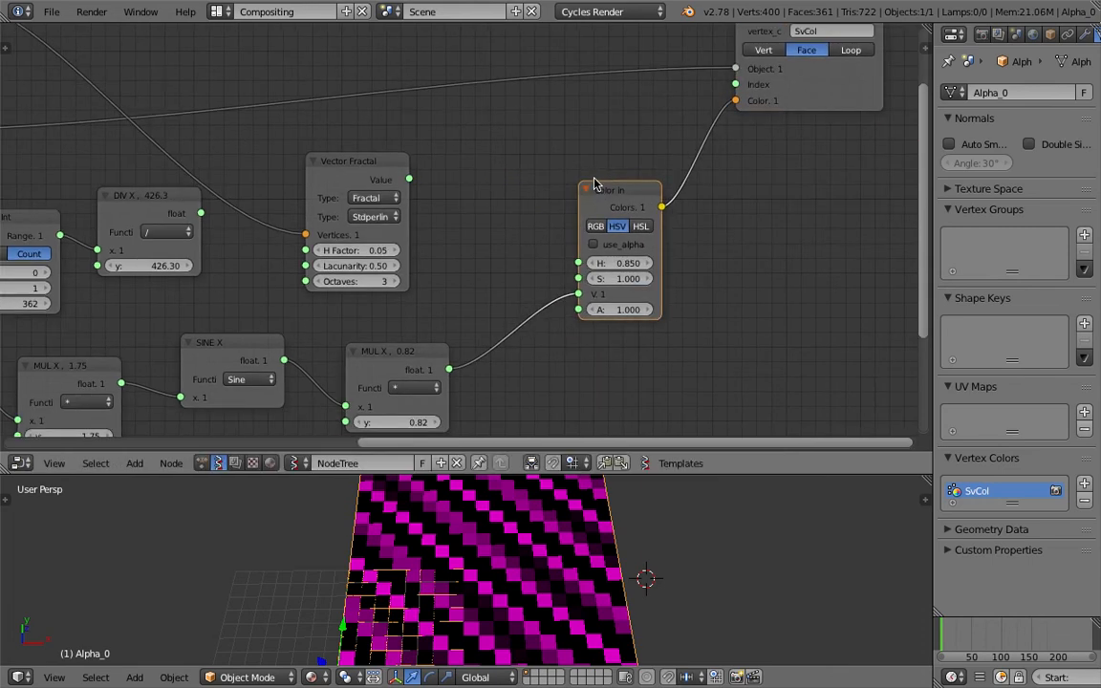
drag(411, 186, 578, 264)
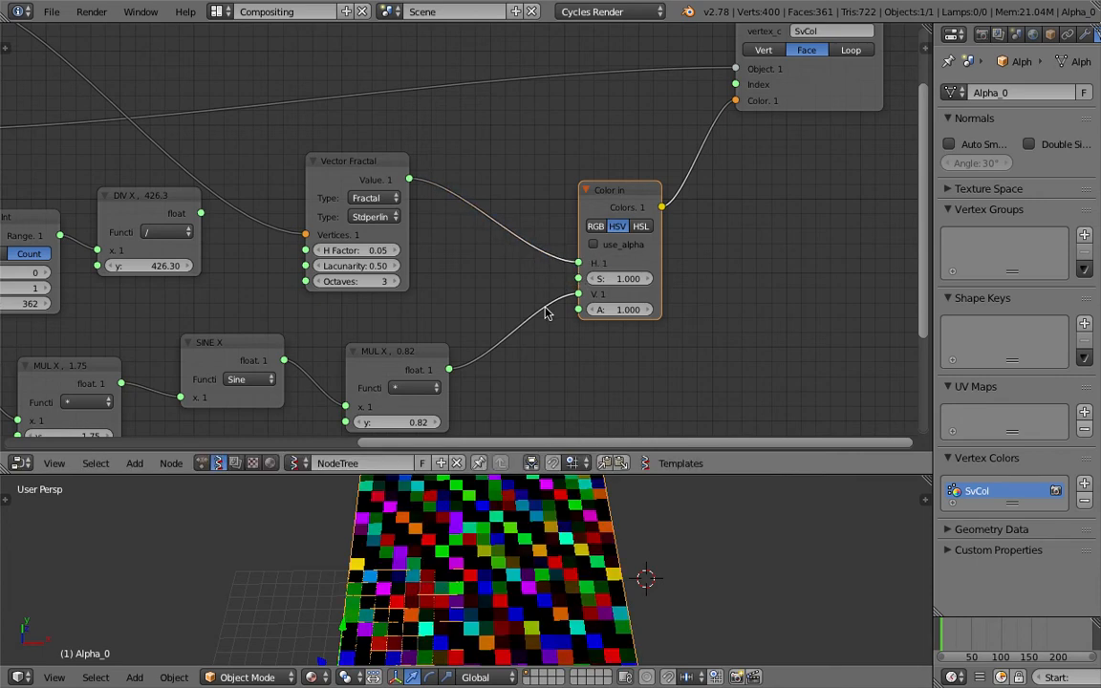
Step: Cut the link from the MUL X node to Color in's V input and enlarge the 3D viewport
ctrl+drag(545, 330, 547, 332)
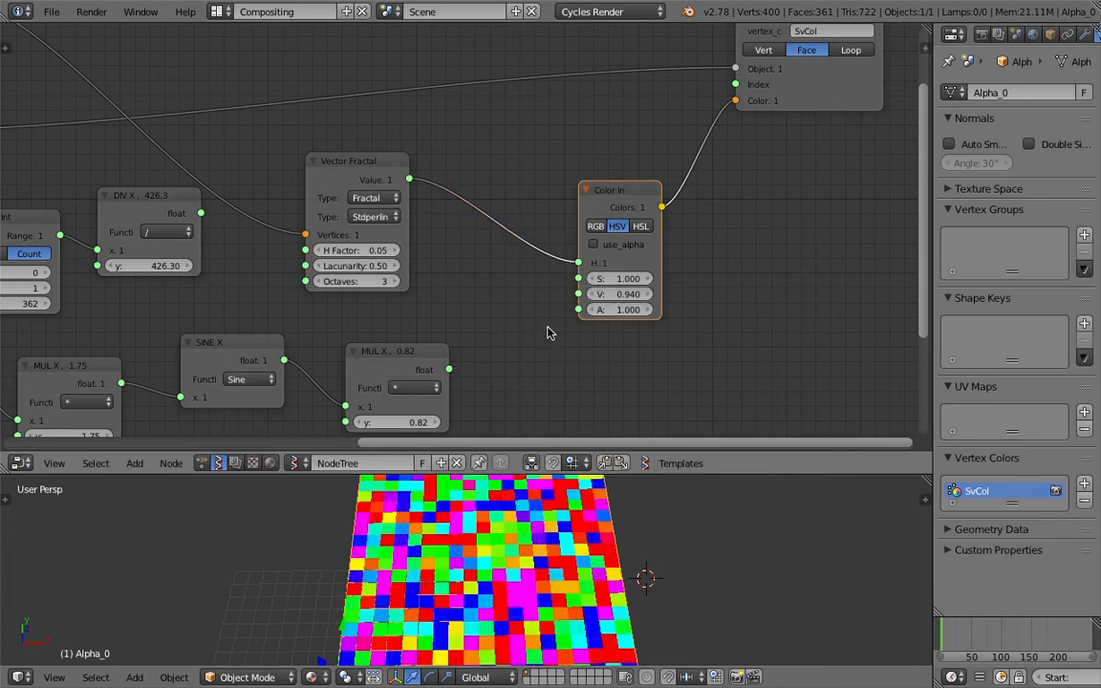
scroll(536, 554, down, 2)
mouse_move(537, 555)
middle_down()
mouse_move(541, 564)
mouse_move(575, 514)
middle_up()
drag(593, 475, 599, 358)
middle_drag(575, 501, 612, 492)
click(613, 492)
click(655, 497)
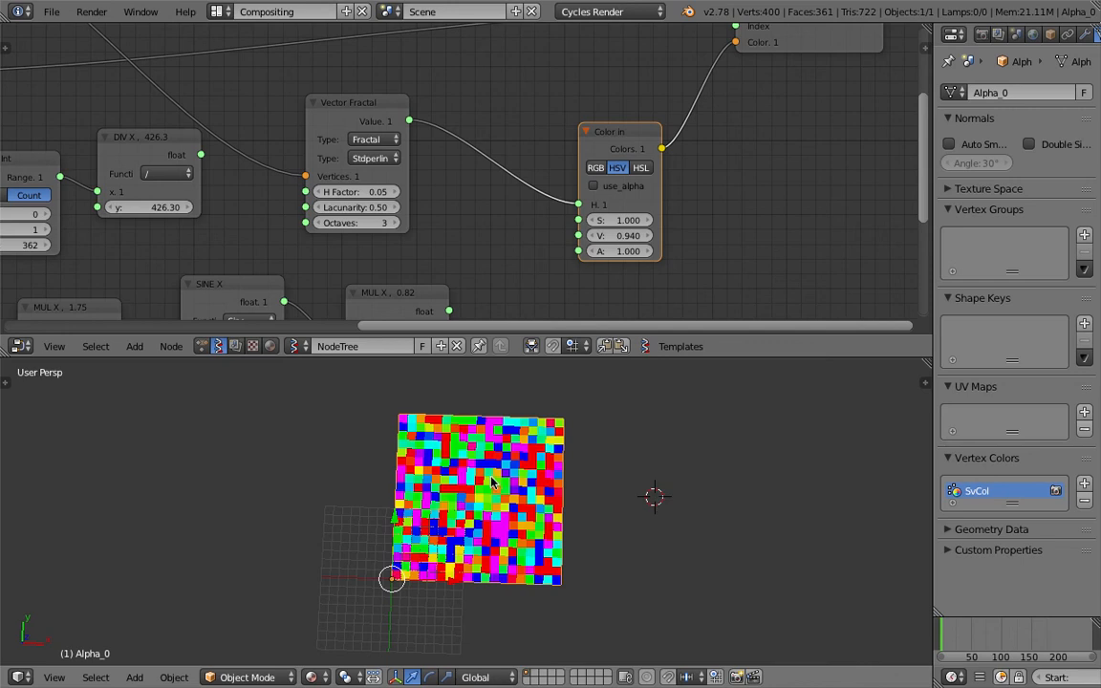
Step: Move the Vector Fractal node closer to Color in and set Color in's S to 0.640 and V to 0.790
middle_drag(537, 229, 551, 234)
drag(388, 113, 464, 108)
drag(644, 238, 730, 236)
drag(650, 229, 393, 242)
scroll(640, 547, up, 2)
middle_drag(642, 551, 824, 467)
scroll(666, 558, down, 2)
click(929, 379)
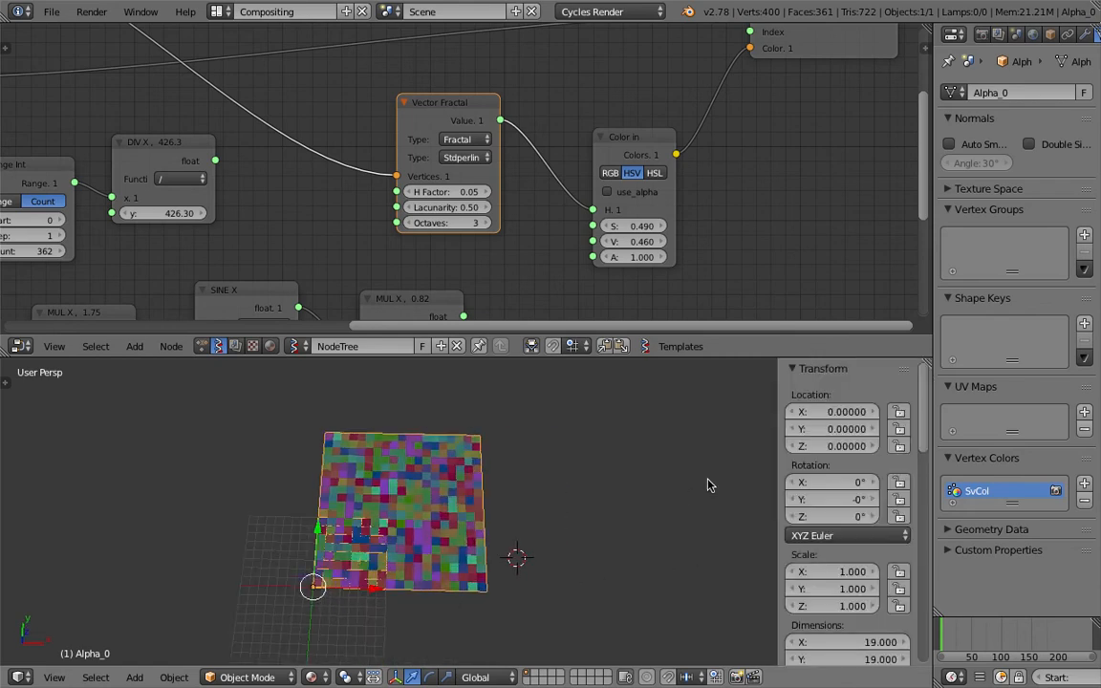
drag(647, 247, 729, 229)
click(705, 246)
middle_drag(579, 442, 586, 450)
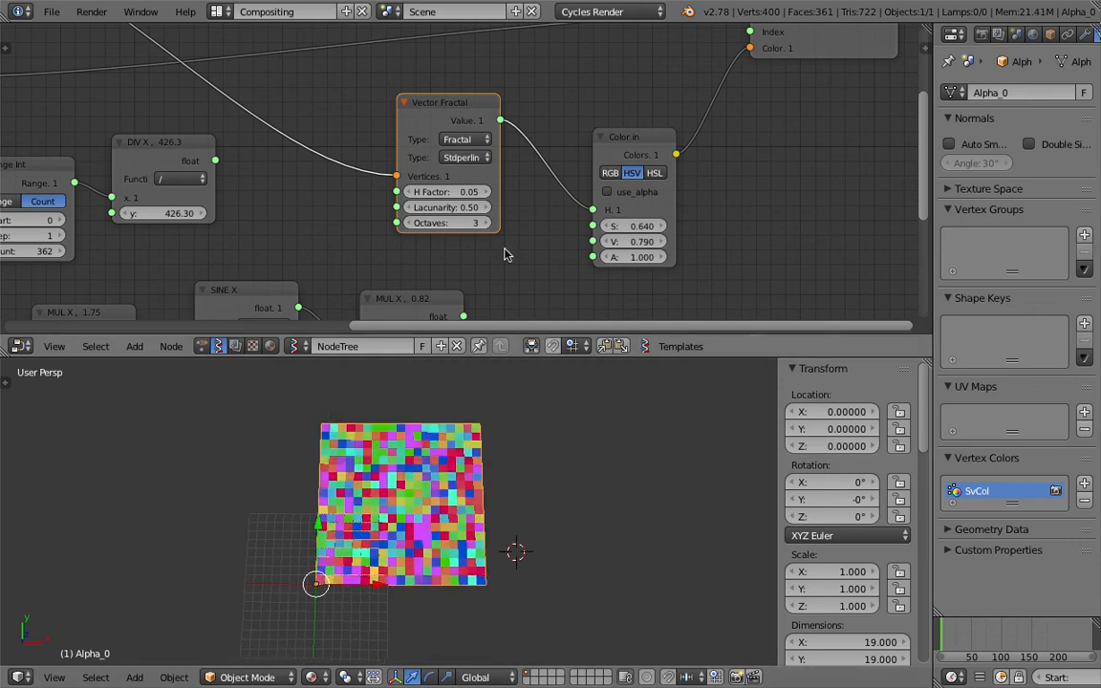
Step: Set the Vector Fractal's H Factor to 3.68 and Lacunarity to 0.38, and move the node away from Color in
mouse_move(462, 194)
mouse_down()
mouse_move(378, 194)
mouse_move(454, 194)
mouse_move(427, 208)
mouse_move(440, 207)
mouse_move(432, 192)
mouse_move(458, 192)
mouse_up()
key(ctrl+s)
click(478, 195)
drag(476, 105, 590, 210)
Step: Switch Color in to HSL, cut its H link, and set H to 0.880, S to 0.730 and L to 0.760
click(656, 175)
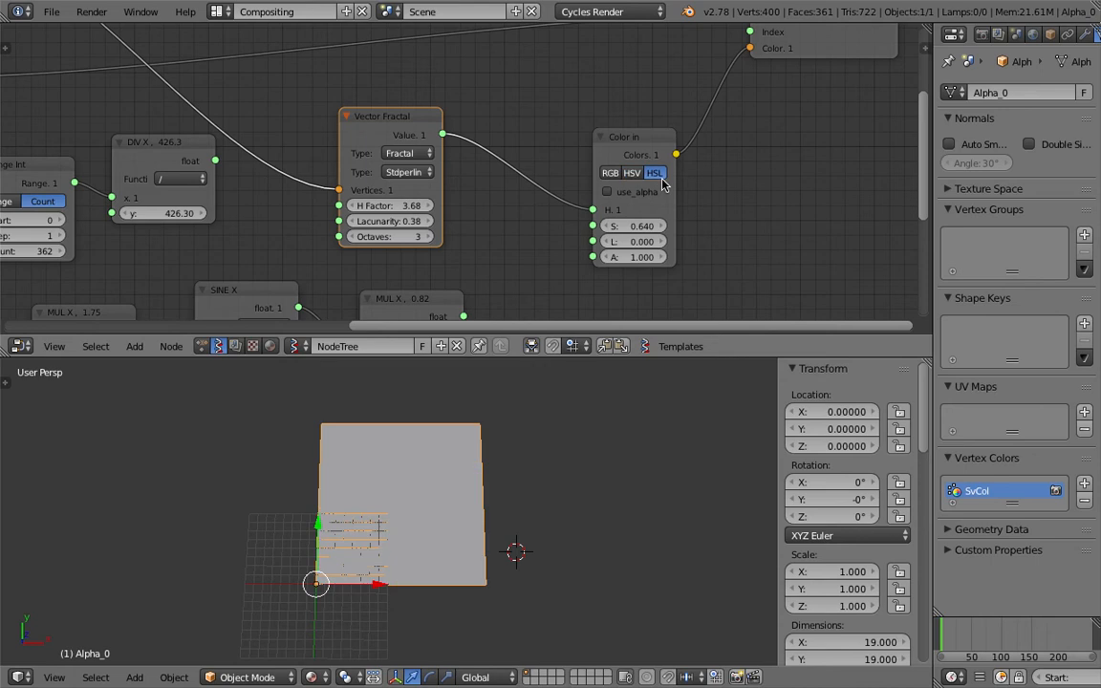
ctrl+drag(510, 172, 509, 185)
mouse_move(629, 211)
mouse_down()
mouse_move(629, 242)
mouse_move(657, 226)
mouse_move(657, 212)
mouse_move(612, 221)
mouse_move(630, 211)
mouse_up()
click(693, 235)
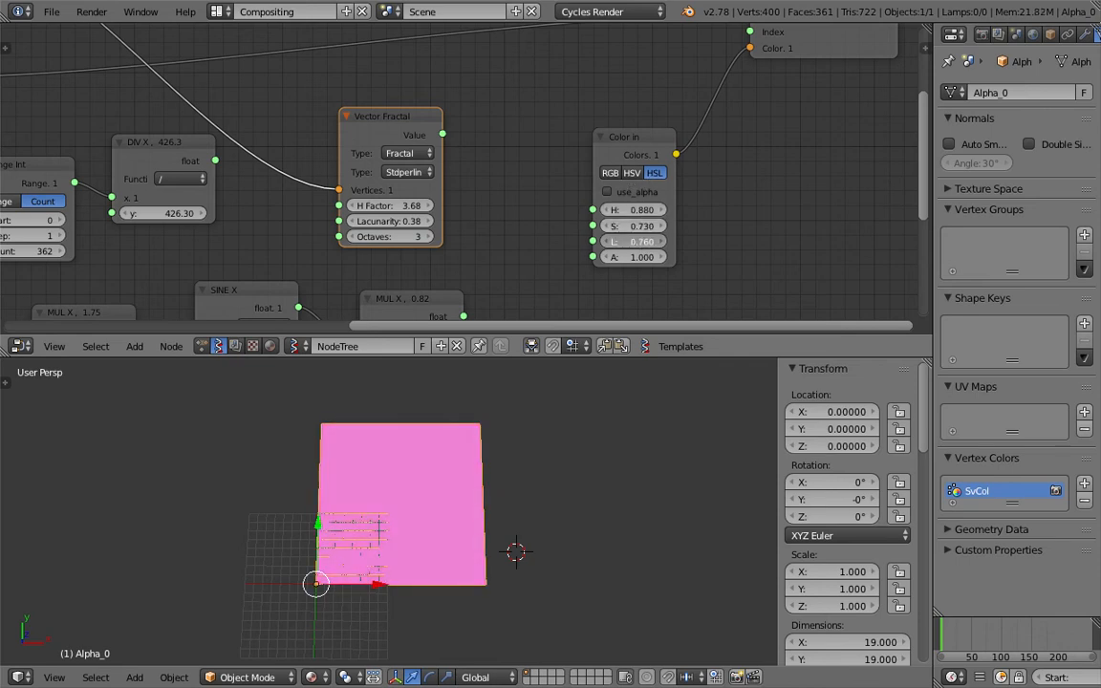
Step: Connect the Vector Fractal's Value output to Color in's L input, and set H Factor to 13.88 and Lacunarity to 0.62
drag(443, 133, 524, 235)
key(ctrl+s)
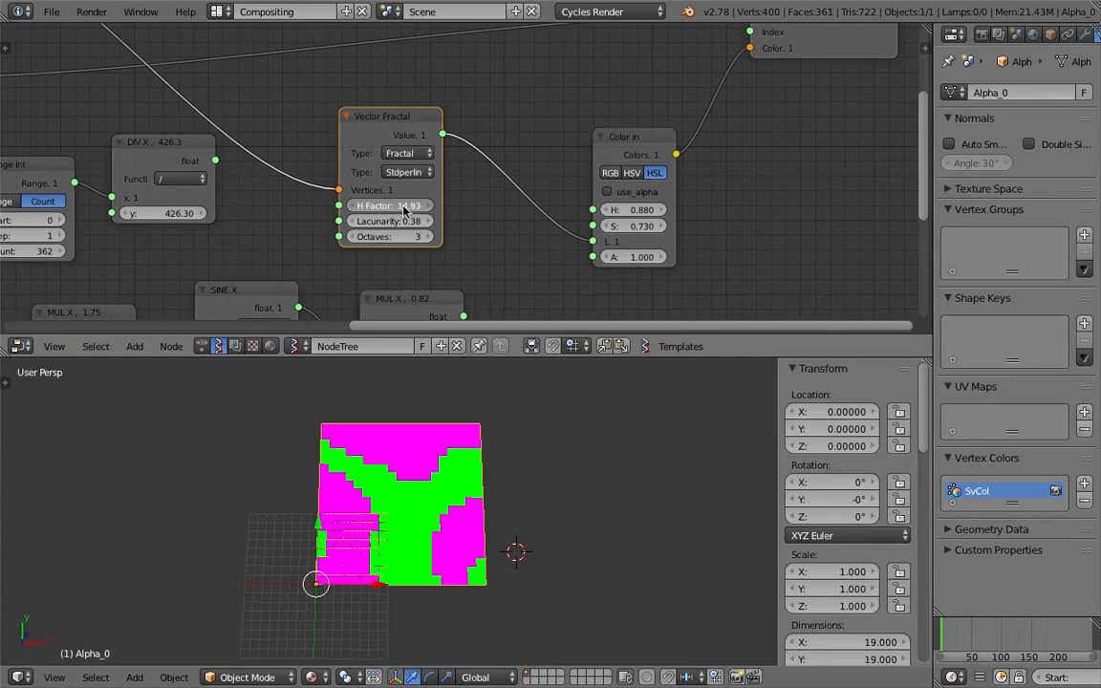
drag(387, 221, 429, 221)
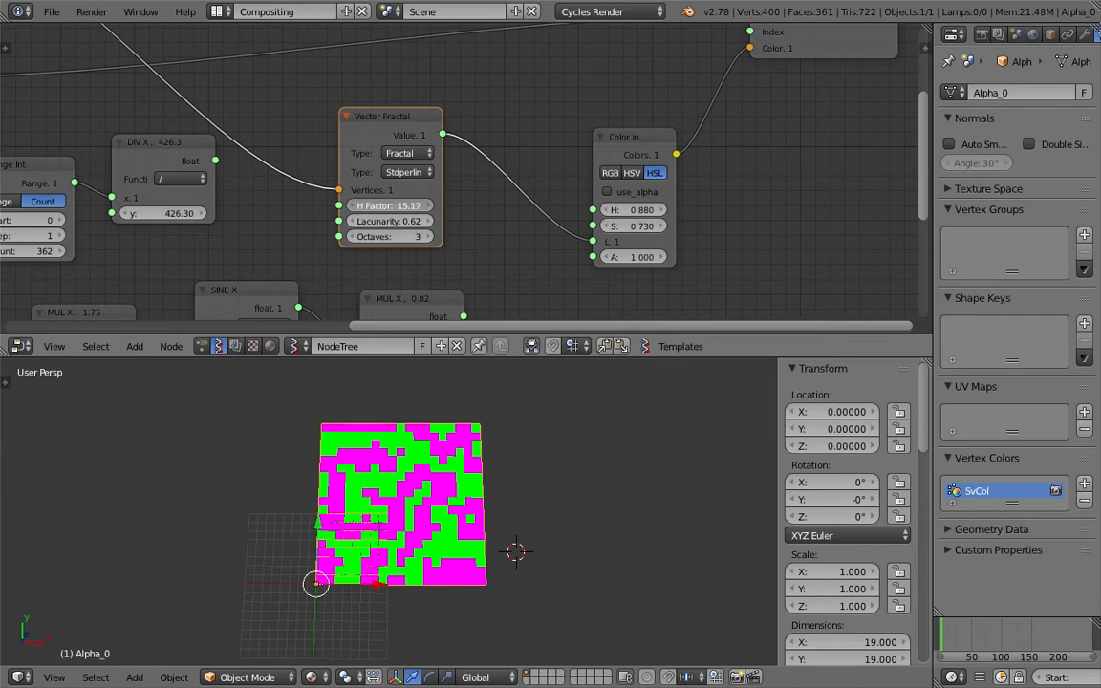
Step: Shift the Centers polygons 3 node slightly and set the Vector Fractal's Lacunarity to 0.74
key(Home)
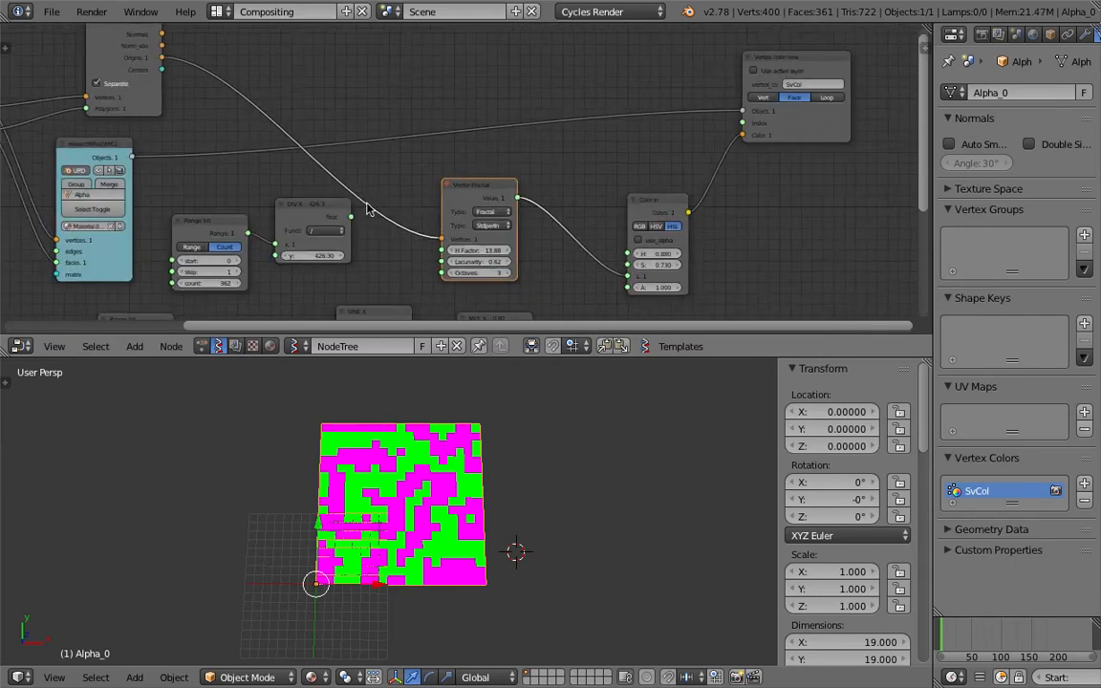
middle_drag(129, 59, 192, 81)
drag(238, 104, 212, 93)
scroll(461, 467, up, 3)
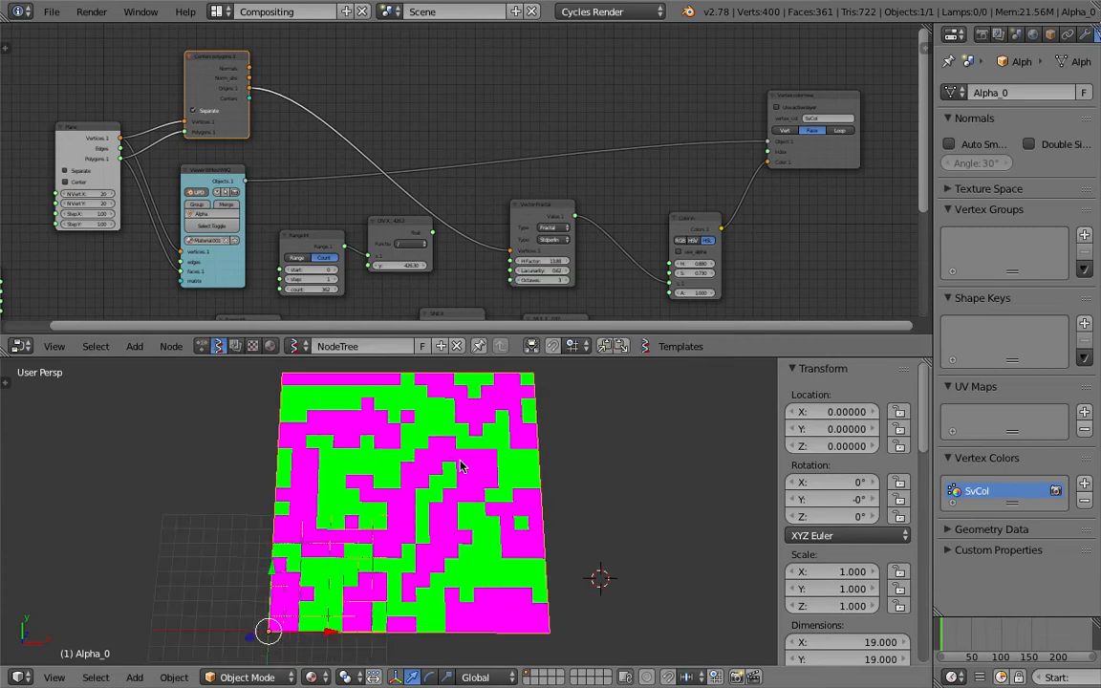
scroll(455, 474, down, 2)
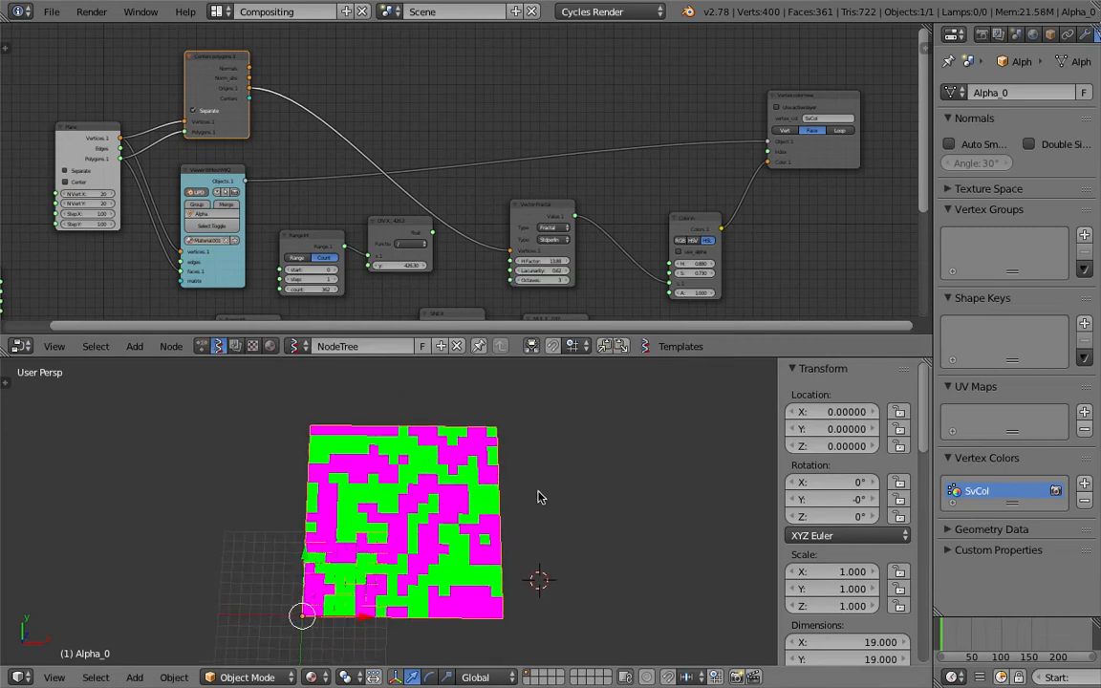
scroll(498, 186, up, 2)
mouse_move(455, 187)
mouse_down()
mouse_move(432, 187)
mouse_move(466, 189)
mouse_up()
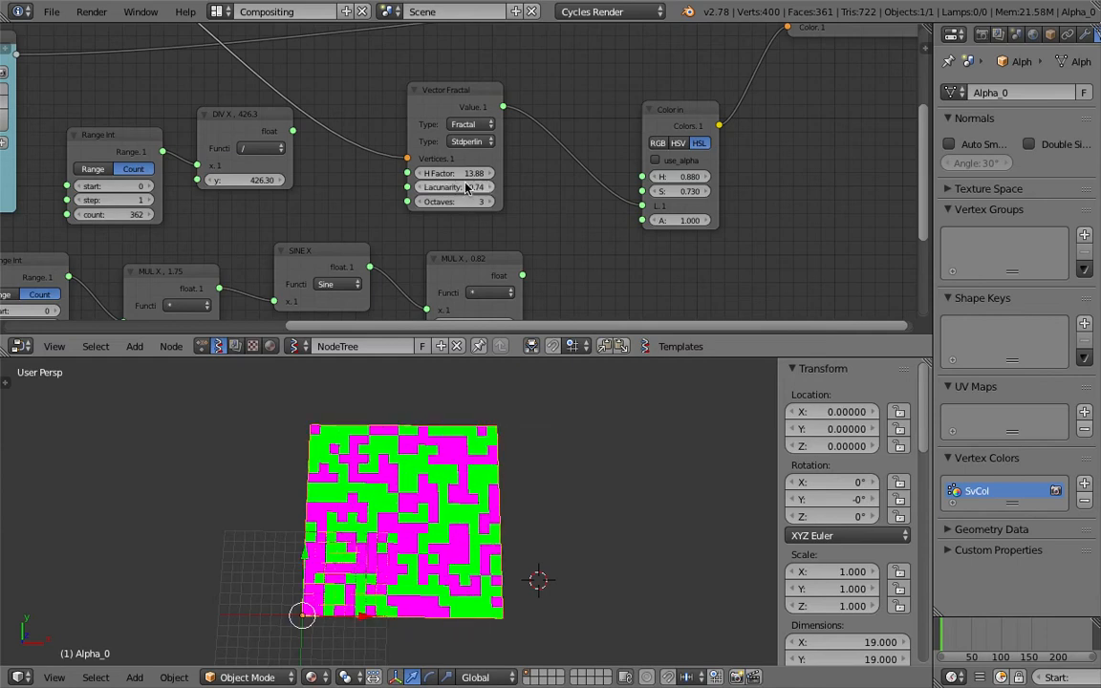
Step: Try different noise types on the Vector Fractal node, including Blender and Voronoi, and settle on Newperlin
click(472, 141)
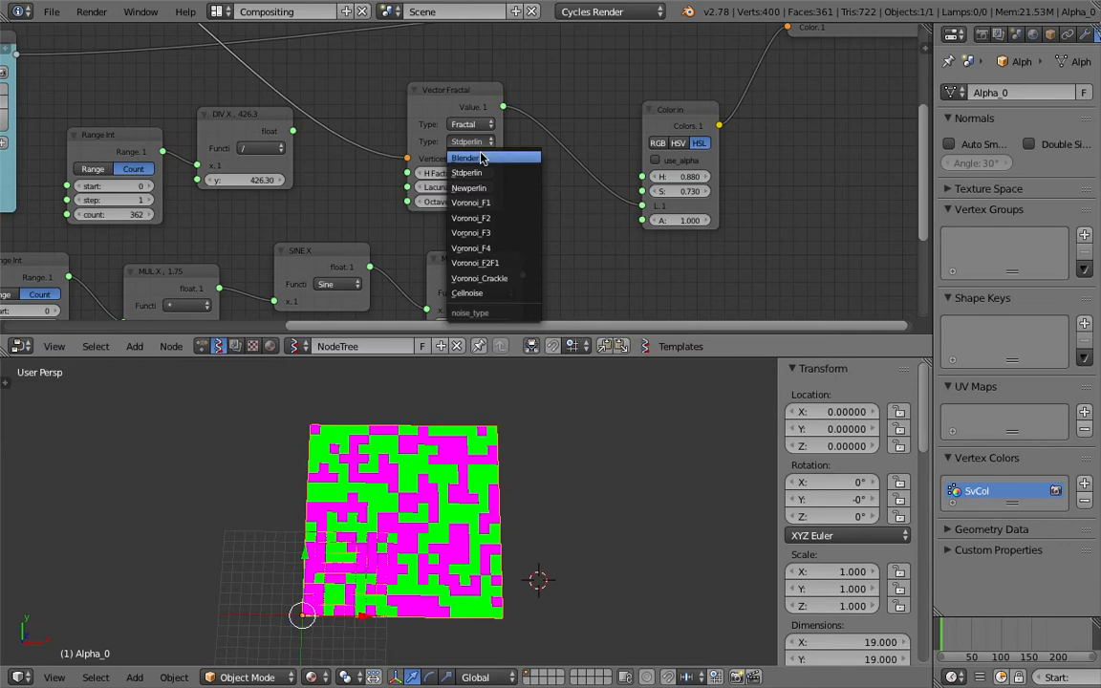
click(481, 155)
ctrl+scroll(477, 145, down, 4)
ctrl+scroll(476, 145, down, 4)
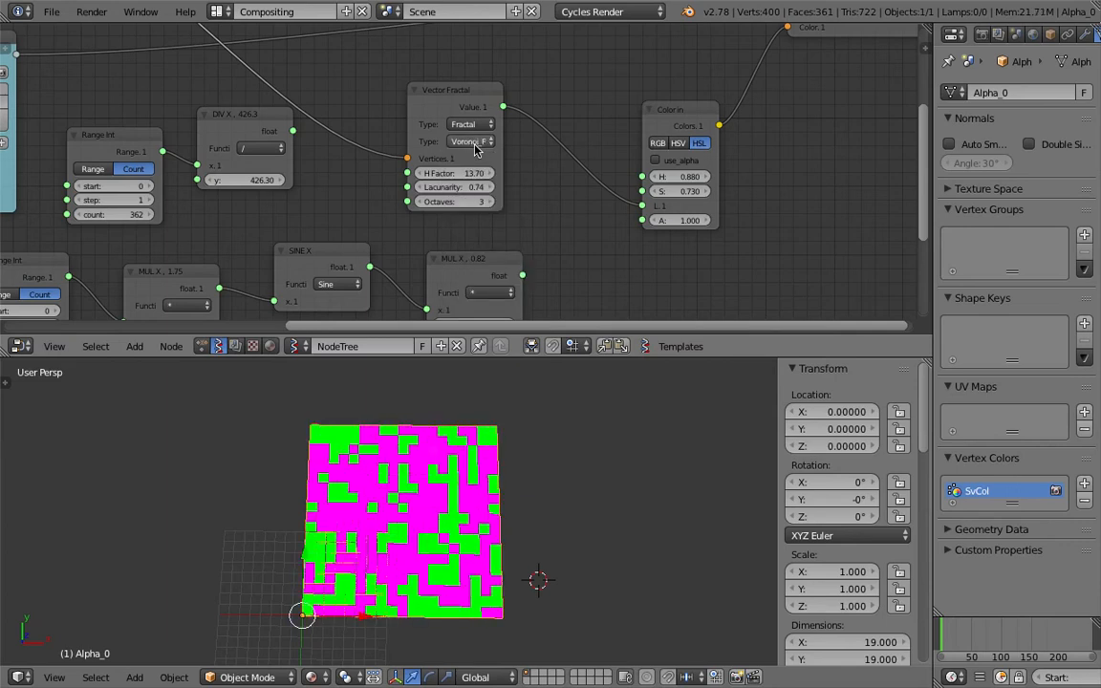
ctrl+scroll(476, 146, up, 2)
Step: Move the Vector Fractal, Vertex color new and Color in nodes farther from the Centers polygons 3 node
scroll(476, 148, down, 1)
middle_drag(475, 146, 479, 174)
drag(474, 126, 541, 109)
drag(748, 82, 787, 65)
drag(634, 141, 715, 112)
middle_drag(552, 91, 574, 139)
Step: Insert a Vector Math MK2 node on the link between Centers polygons 3 and Vector Fractal
middle_drag(279, 76, 382, 164)
key(shift+a)
text(svector)
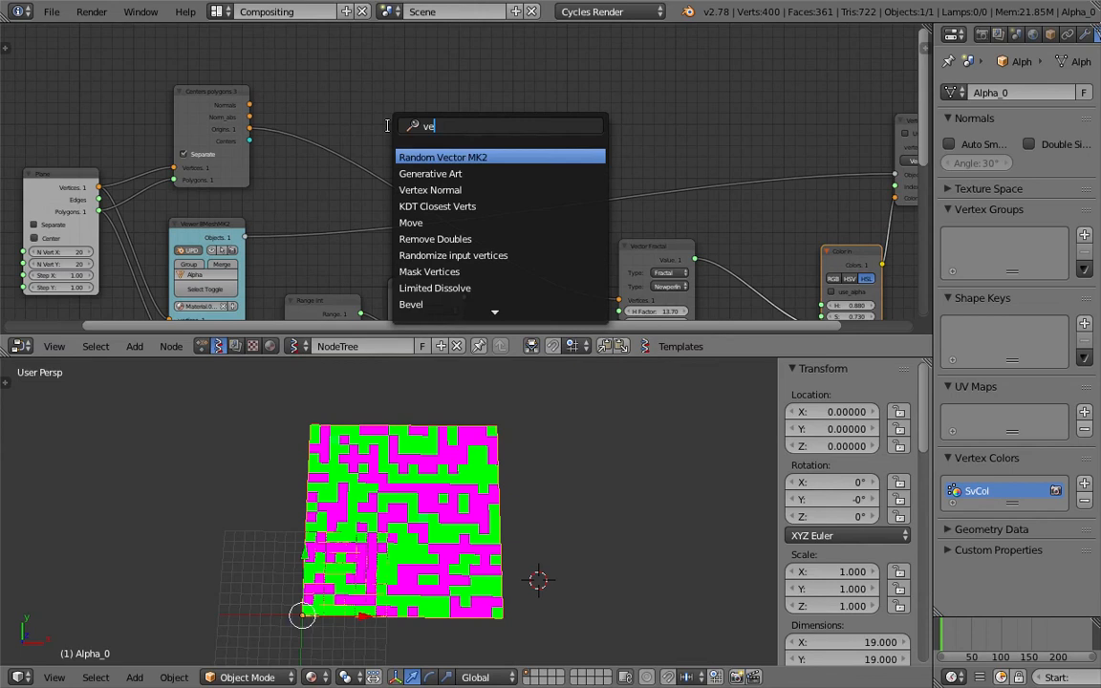
text( mat)
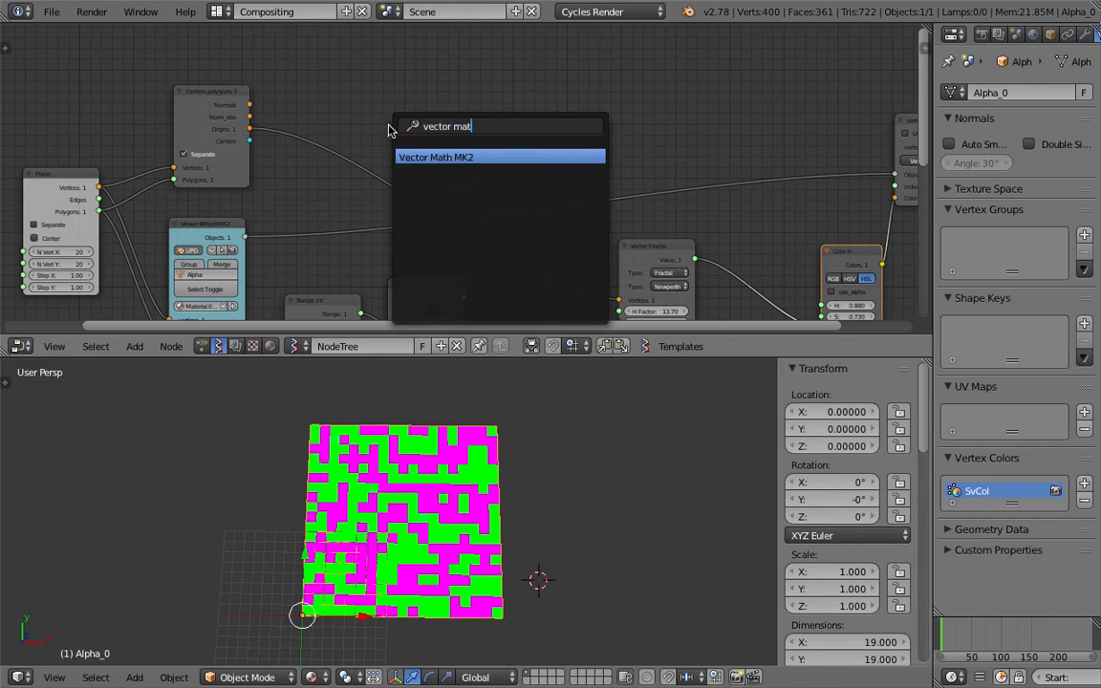
key(Return)
click(411, 149)
Step: Change the vector math node's function to Multiply Scalar and set its amount to 0.28
scroll(411, 153, up, 2)
click(389, 154)
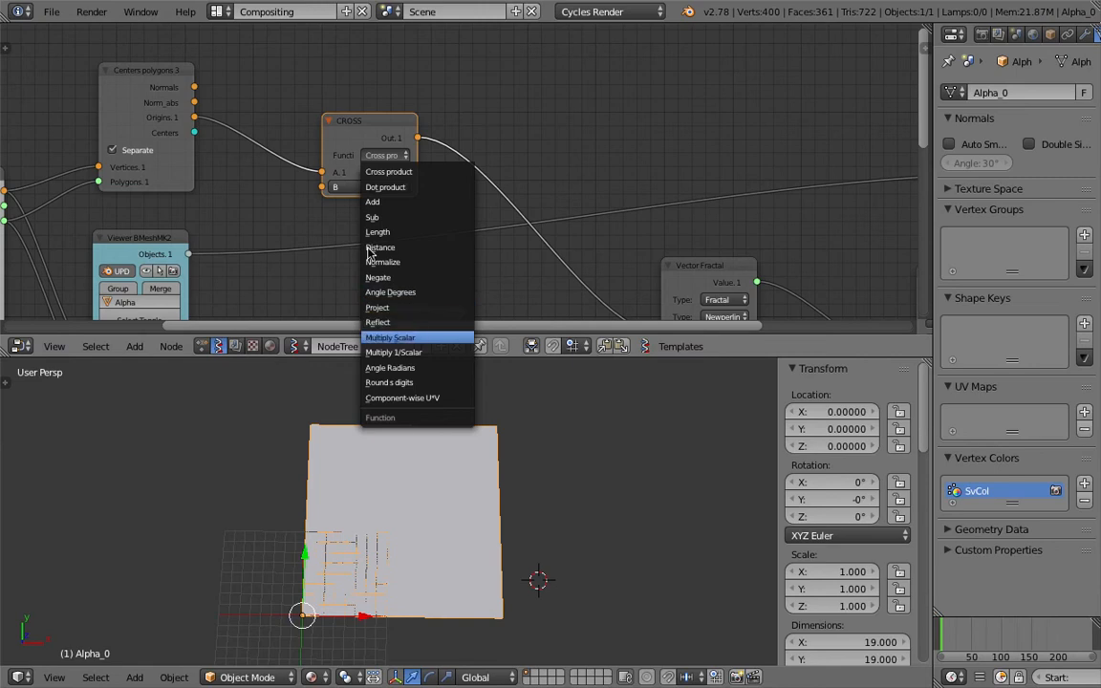
click(390, 338)
drag(369, 187, 342, 187)
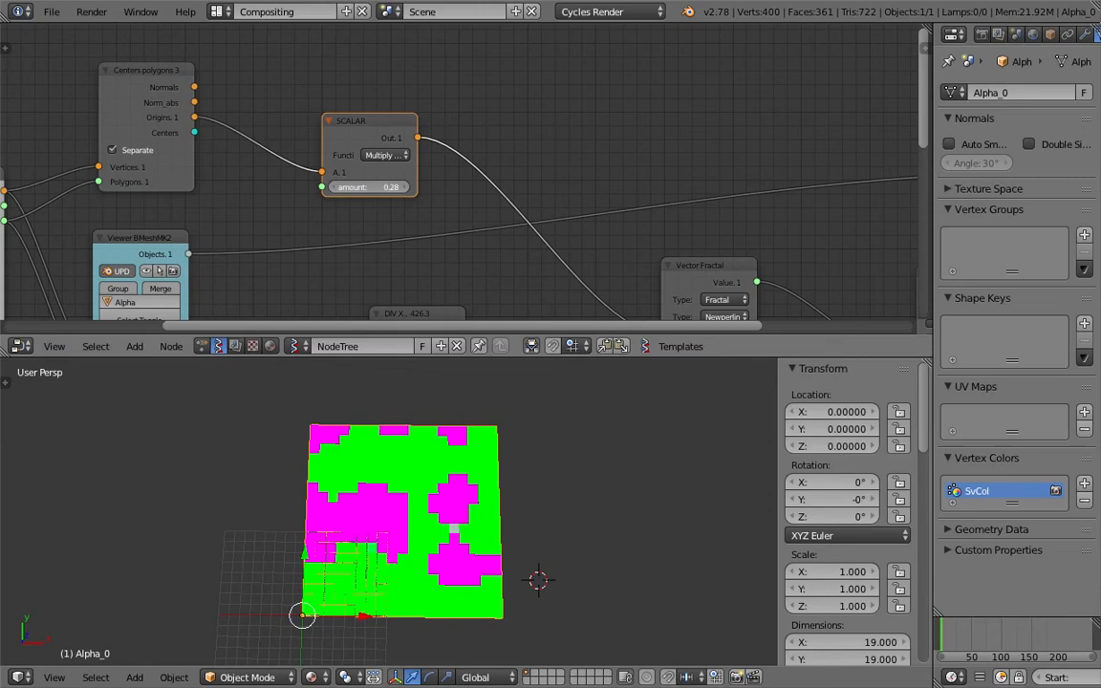
Step: Set the Vector Fractal's H Factor to 3.92 and move the SCALAR node closer to Centers polygons 3
scroll(594, 506, down, 3)
click(590, 517)
middle_drag(595, 506, 590, 522)
scroll(590, 522, up, 2)
middle_drag(664, 302, 645, 274)
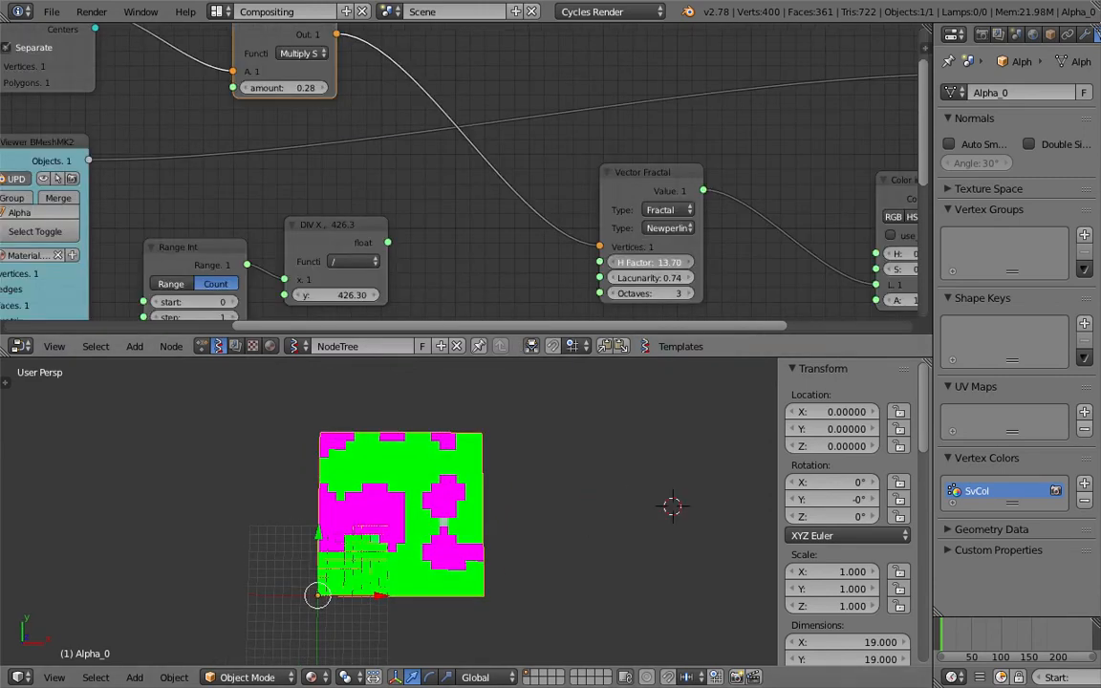
mouse_move(650, 262)
mouse_down()
mouse_move(594, 262)
mouse_move(669, 278)
mouse_move(647, 278)
mouse_up()
middle_drag(425, 111, 481, 173)
drag(320, 84, 270, 68)
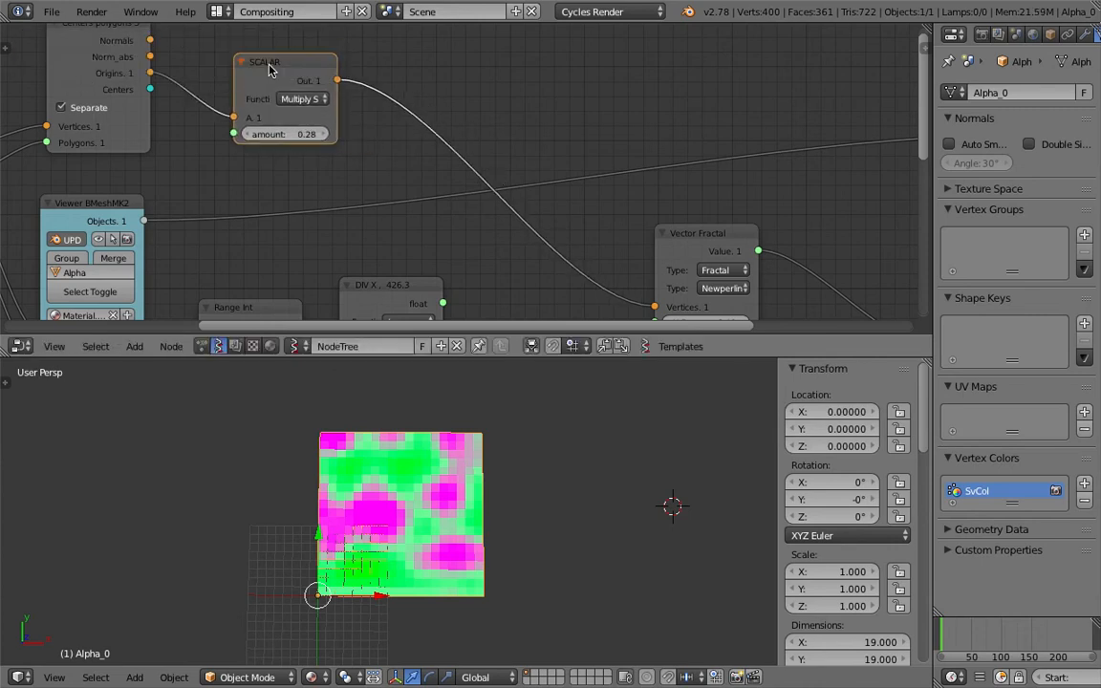
middle_drag(444, 66, 434, 101)
key(shift+d)
click(585, 93)
key(x)
Step: Insert a Move node on the link between the SCALAR node and the Vector Fractal
key(space)
text(move)
key(Return)
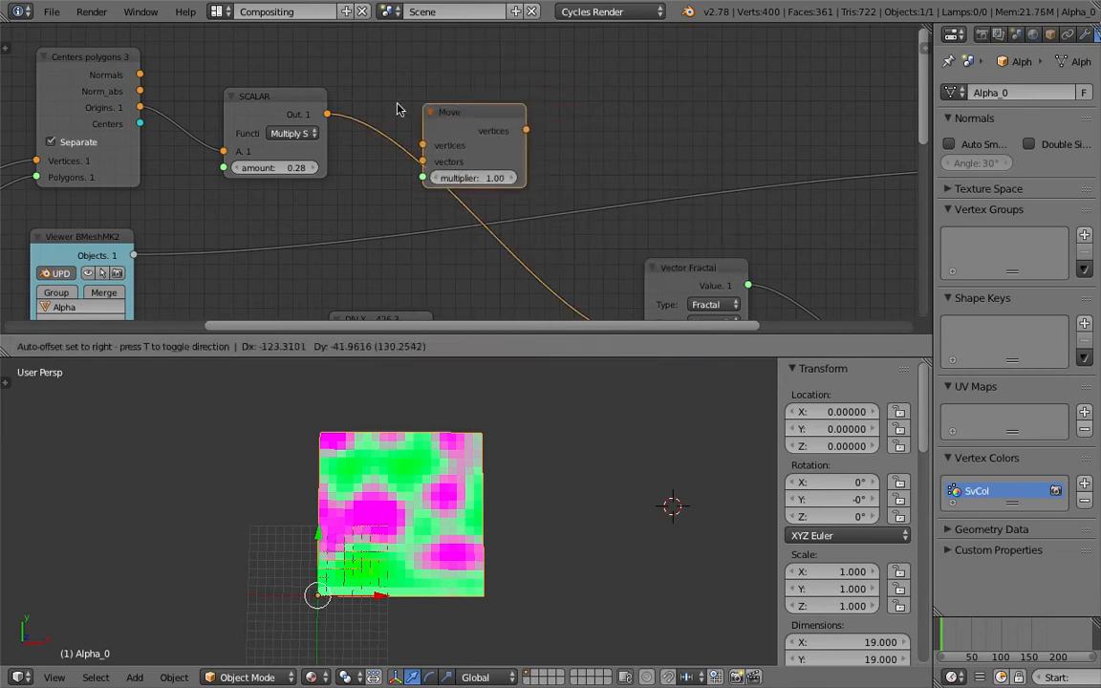
click(447, 156)
Step: Add a Vector in node above the SCALAR node and connect its Vectors output to the Move node's vectors input
middle_drag(448, 155, 412, 105)
key(space)
text(vec)
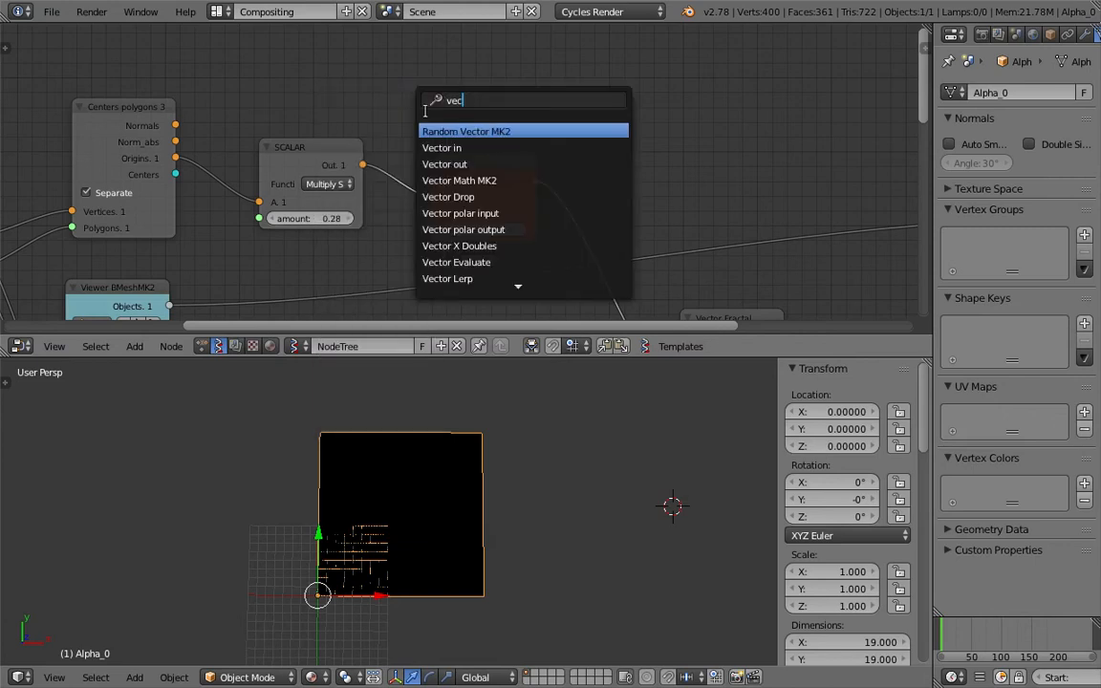
click(440, 145)
click(341, 41)
drag(412, 66, 432, 214)
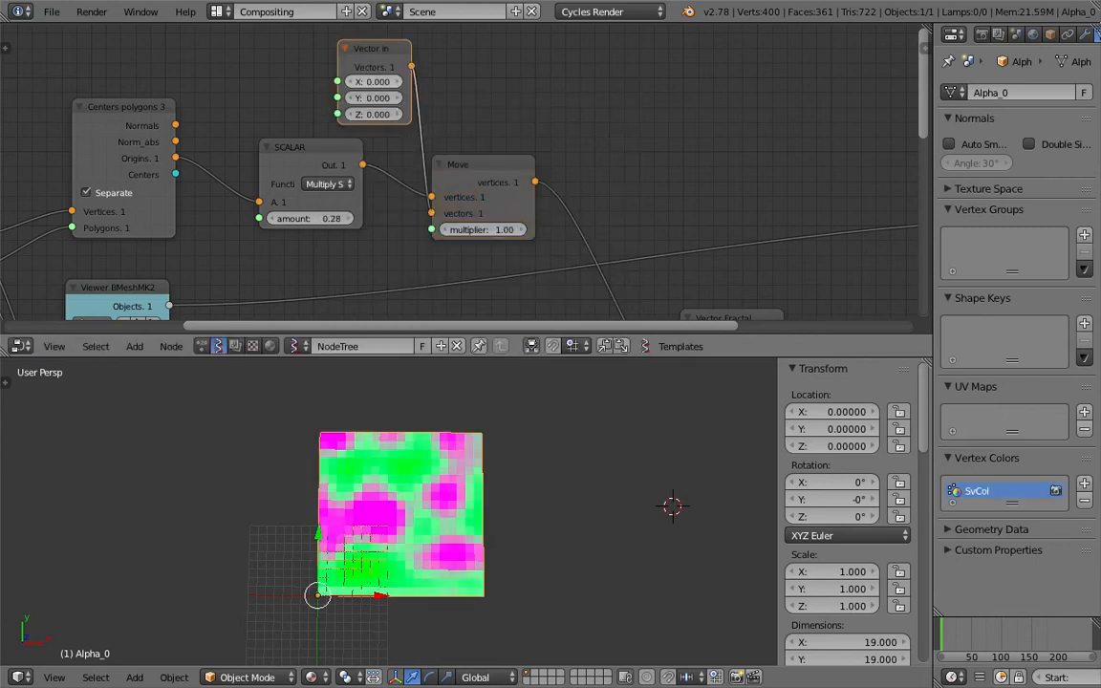
Step: Set the Vector in node to X 4.170, Y 0.120 and Z -9.900, and save over the existing file
drag(380, 82, 287, 114)
scroll(519, 495, down, 2)
key(ctrl+s)
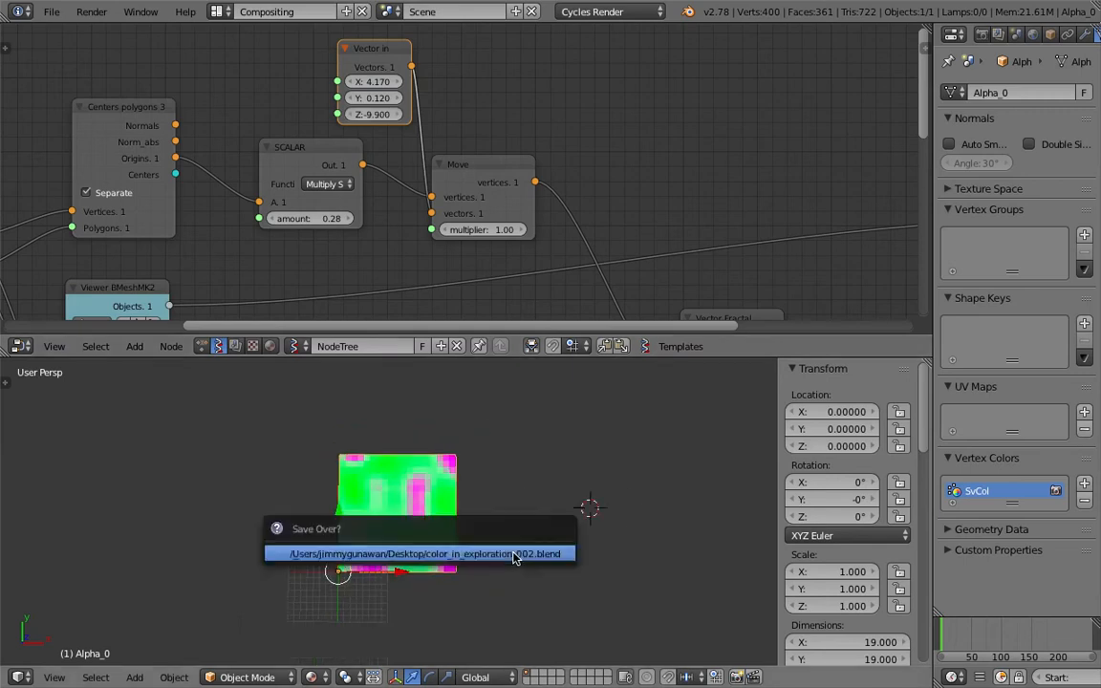
click(517, 555)
Step: Set the Plane node's N Vert X and N Vert Y to 40
middle_drag(146, 142, 600, 89)
middle_drag(417, 244, 249, 179)
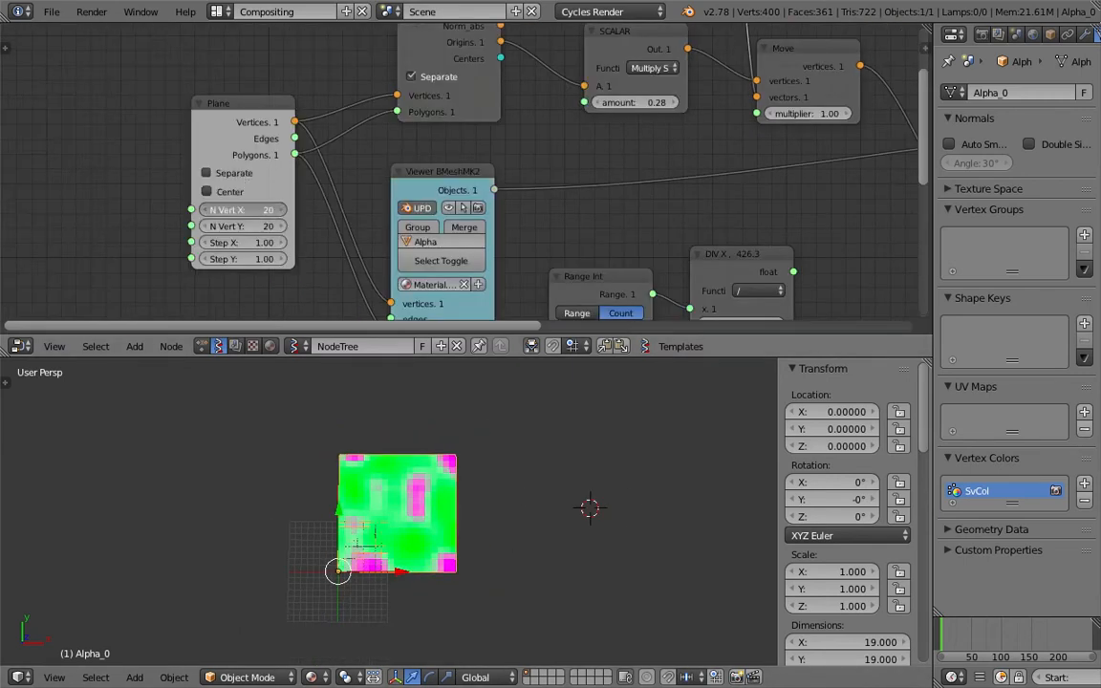
drag(266, 215, 264, 227)
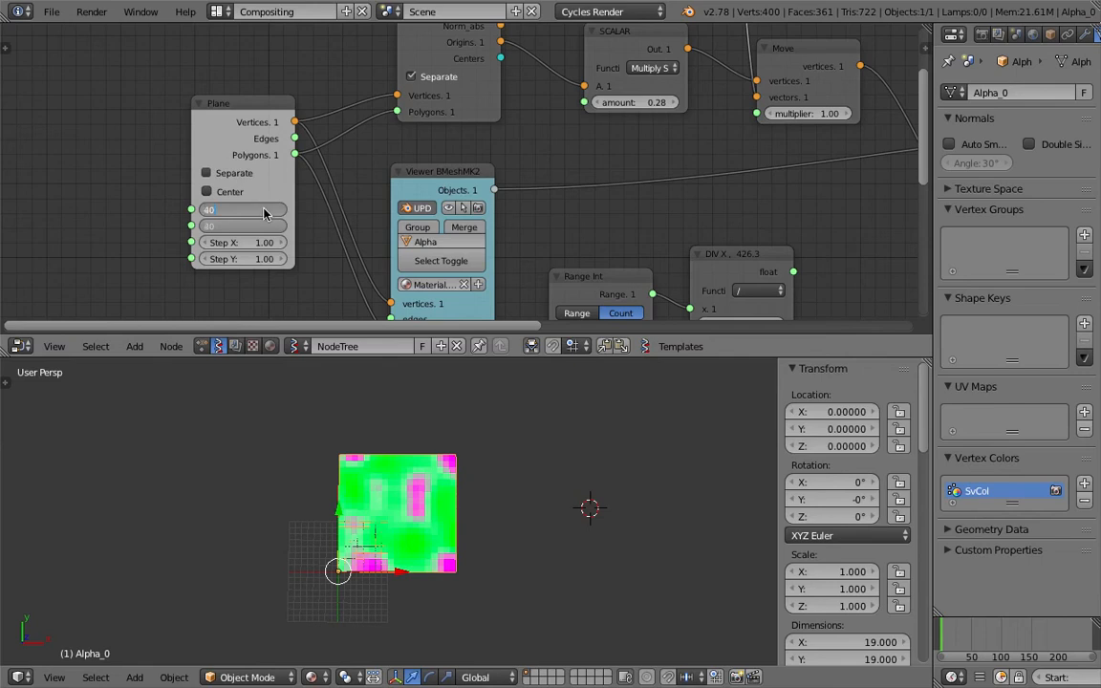
key(Return)
Step: Switch the 3D viewport to the top view and save the file
scroll(486, 488, down, 1)
shift+middle_drag(487, 490, 463, 532)
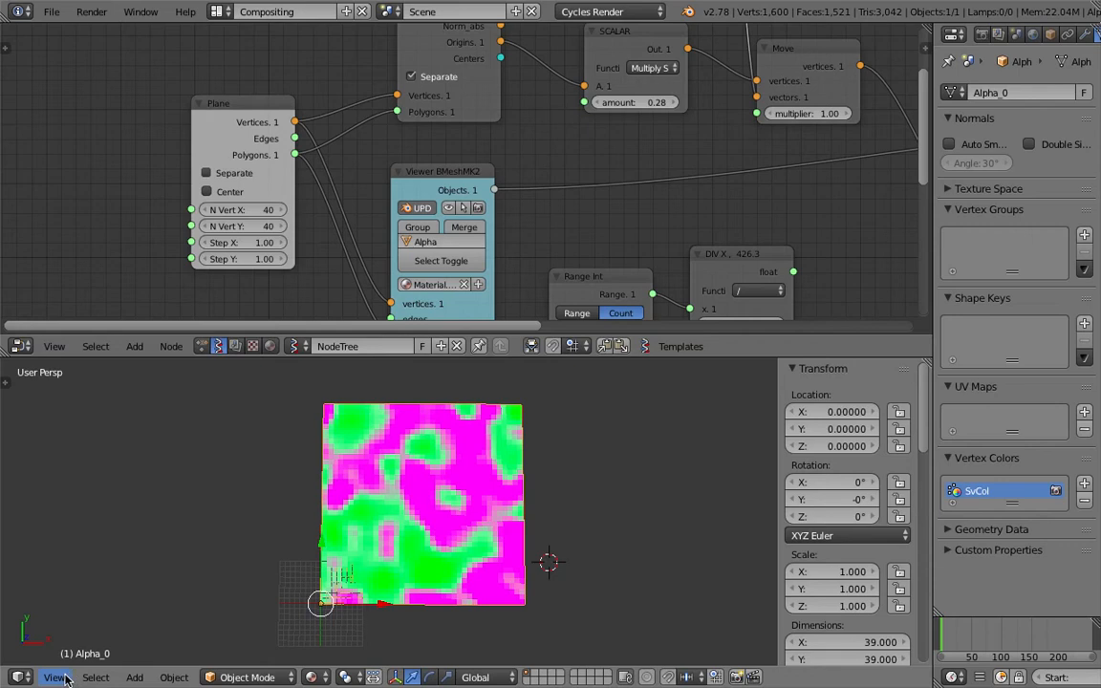
click(58, 677)
click(68, 596)
key(ctrl+s)
click(478, 535)
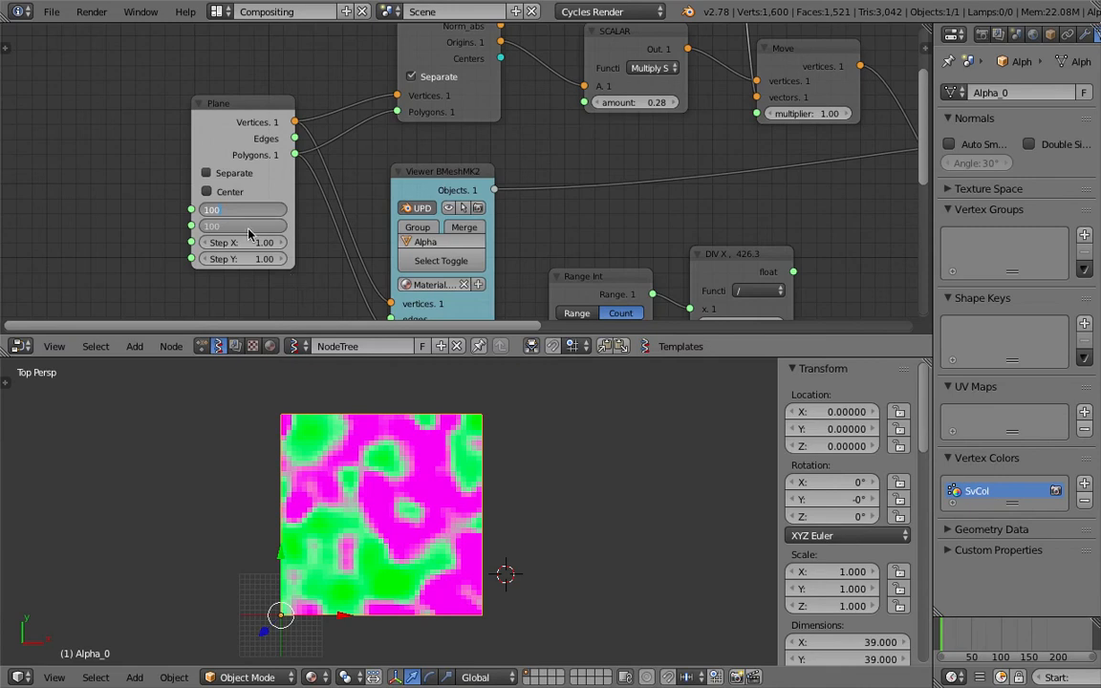
Step: Set the Plane node's N Vert X and N Vert Y to 100 and save the file
key(Return)
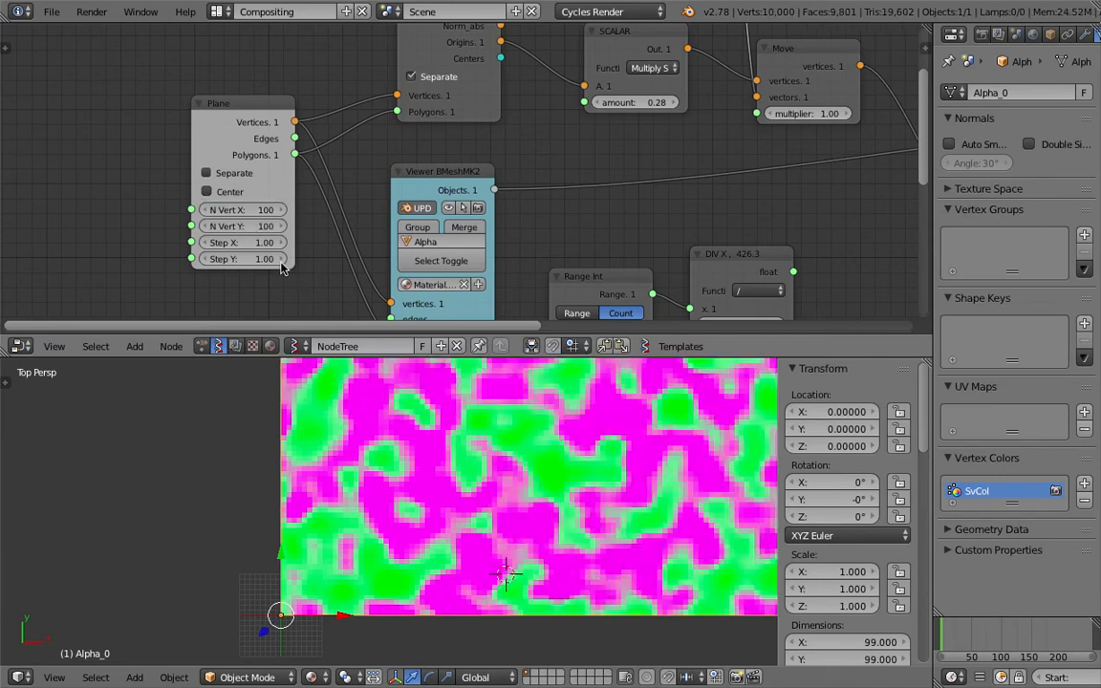
scroll(579, 554, down, 4)
shift+middle_drag(559, 490, 514, 546)
middle_drag(633, 209, 321, 220)
key(ctrl+s)
scroll(546, 479, down, 4)
scroll(547, 478, up, 2)
click(555, 492)
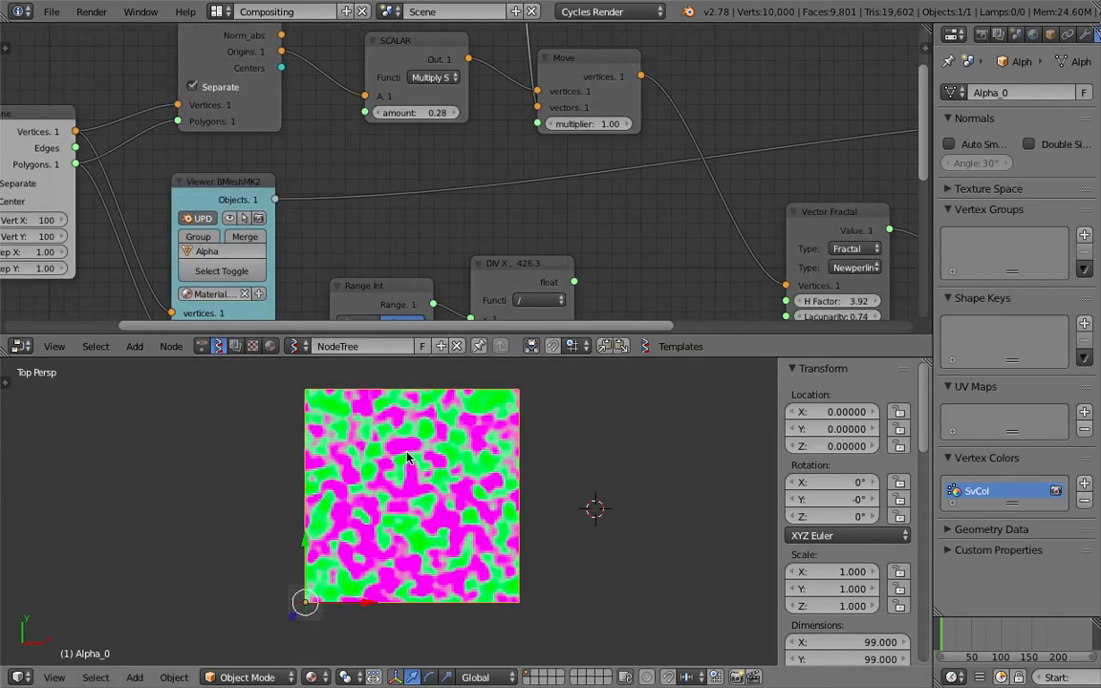
scroll(347, 559, up, 1)
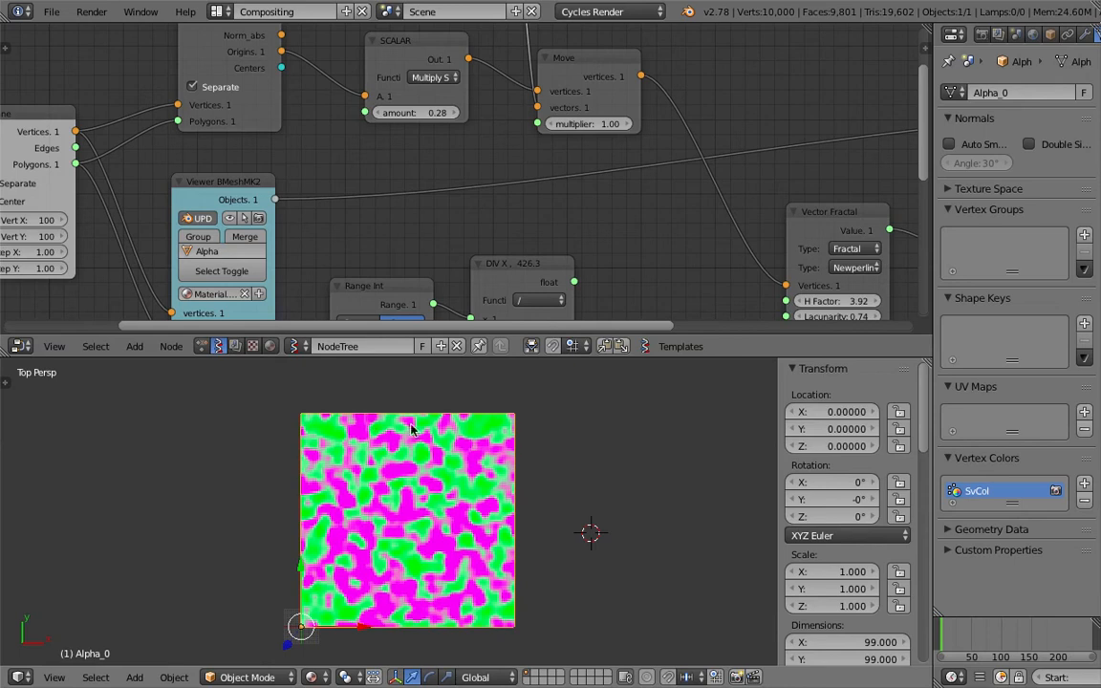
Step: Save over the existing file and widen the properties editor beside the node editor
key(ctrl+s)
key(Return)
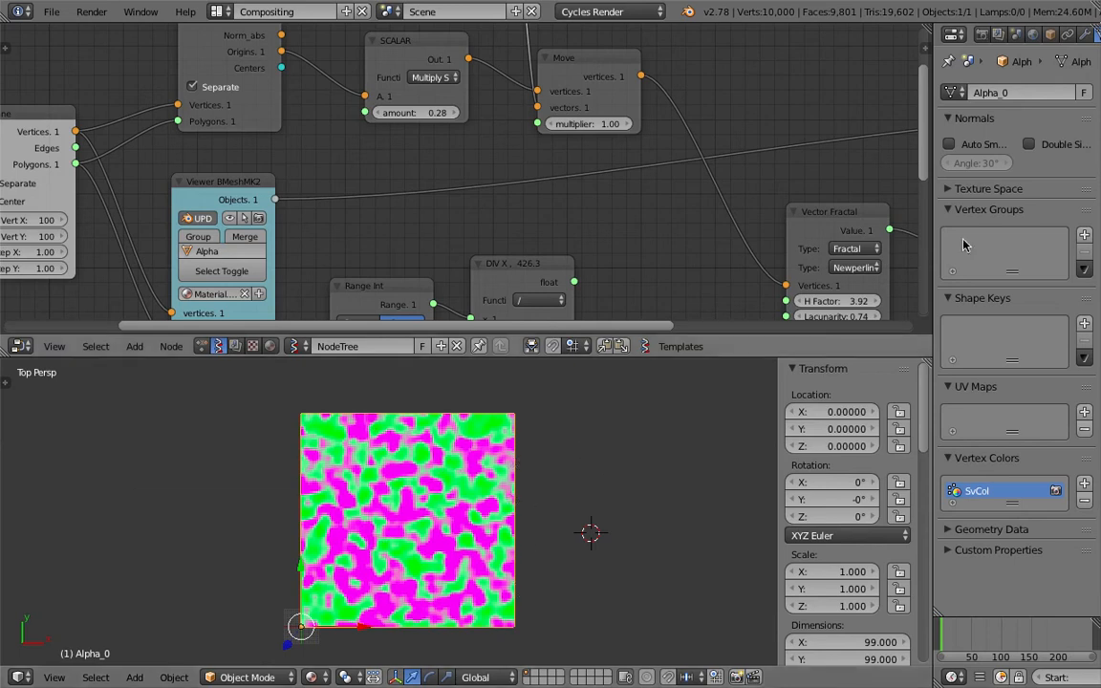
drag(933, 57, 875, 77)
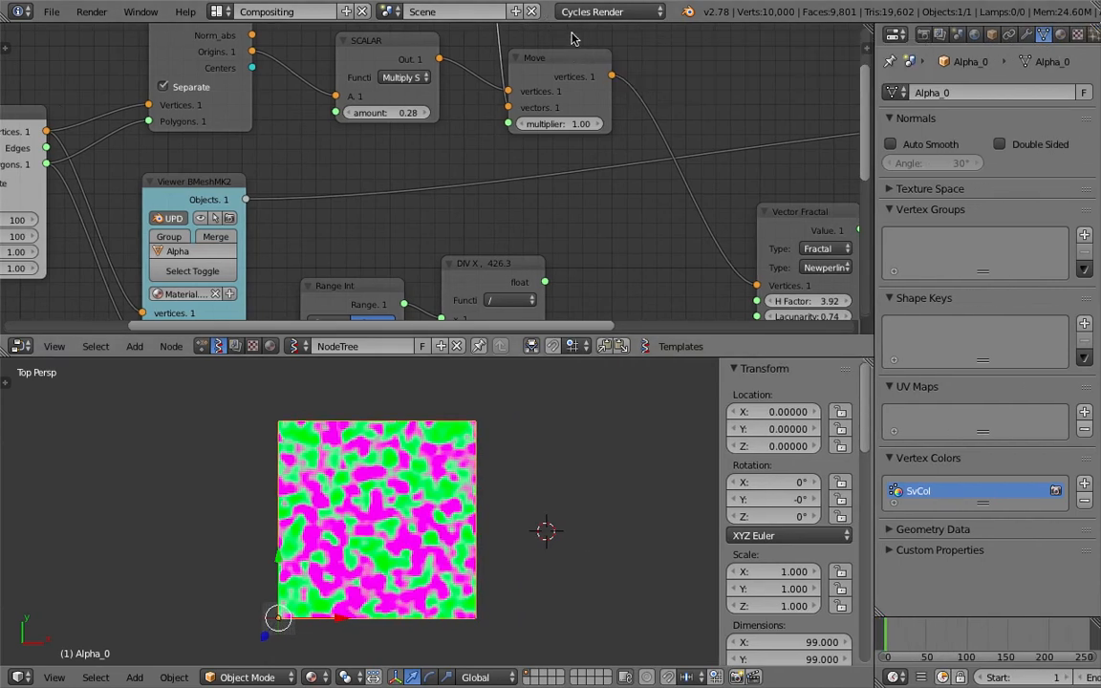
Step: Widen the Vector Fractal node, try the Blender and Voronoi_F3 noise types, and settle on Voronoi_F1
middle_drag(432, 194, 381, 191)
scroll(468, 164, down, 2)
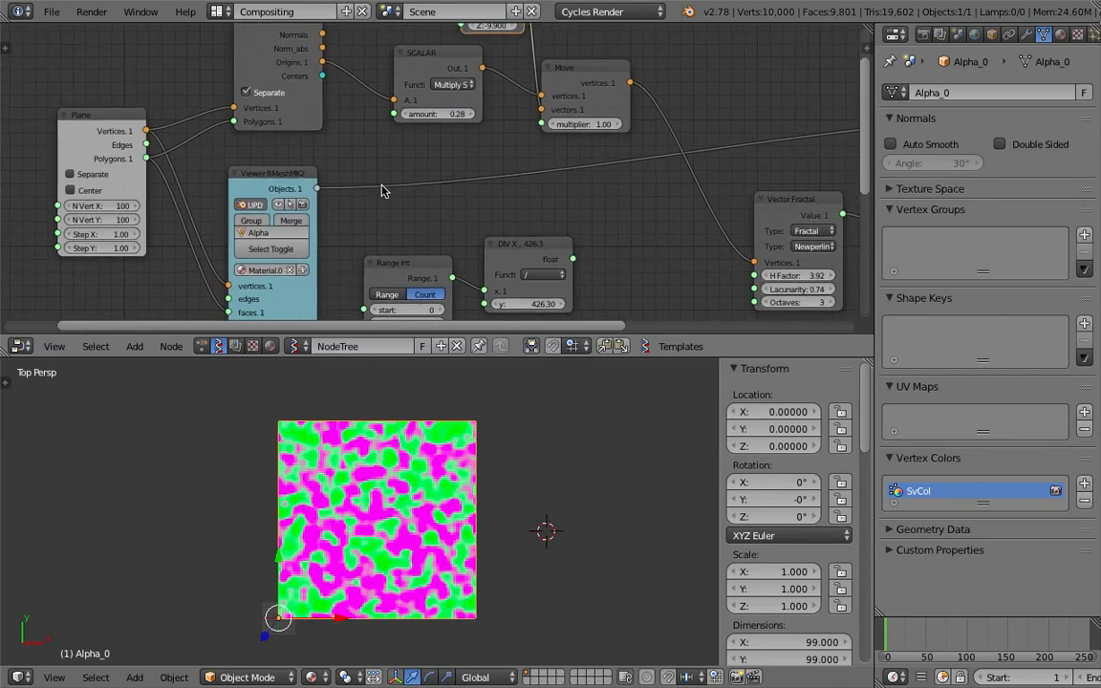
middle_drag(283, 224, 524, 180)
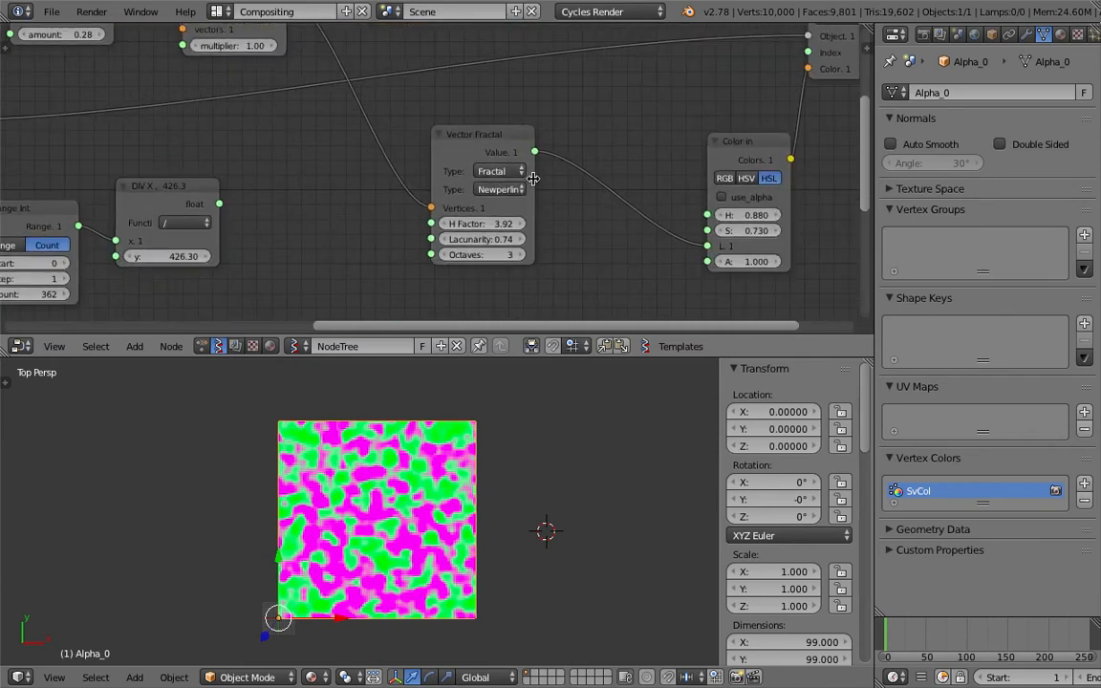
drag(532, 179, 608, 179)
click(566, 190)
click(562, 206)
click(562, 190)
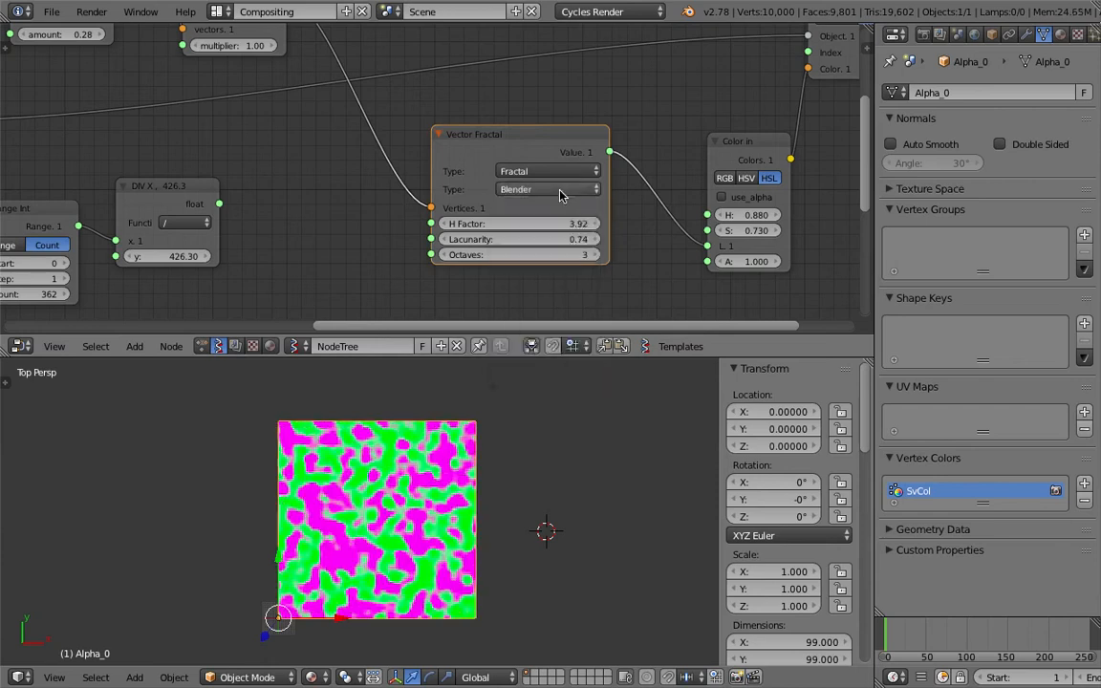
click(562, 287)
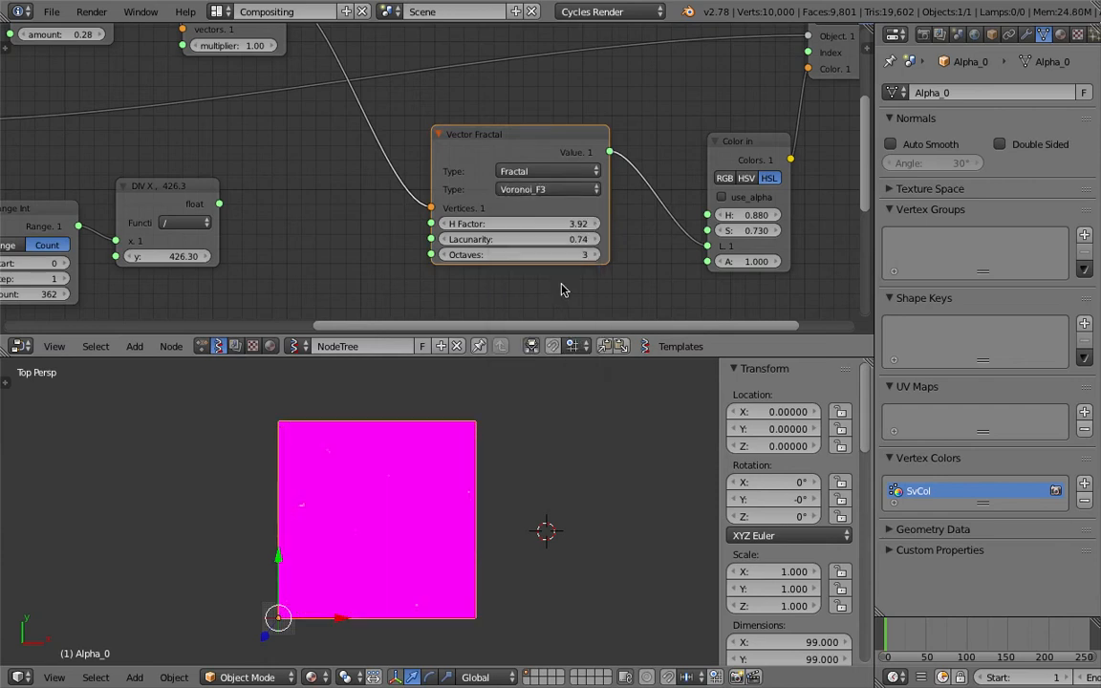
click(549, 190)
click(556, 251)
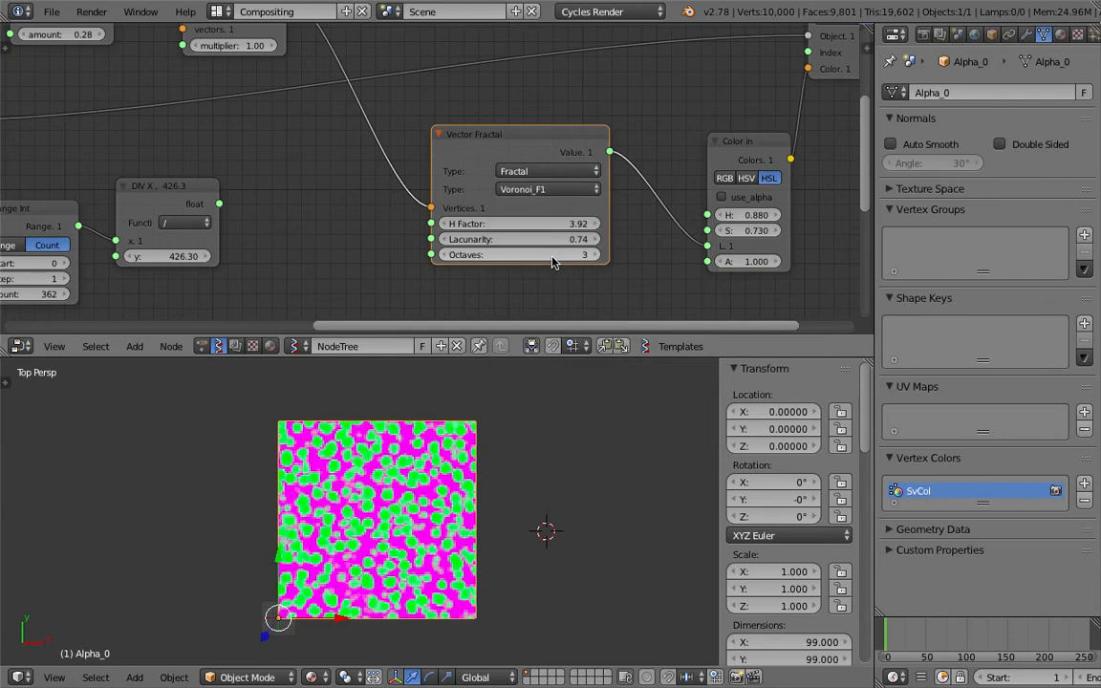
Step: Set the Vector Fractal node's H Factor to 4.10
middle_drag(341, 245, 481, 297)
middle_drag(669, 279, 603, 235)
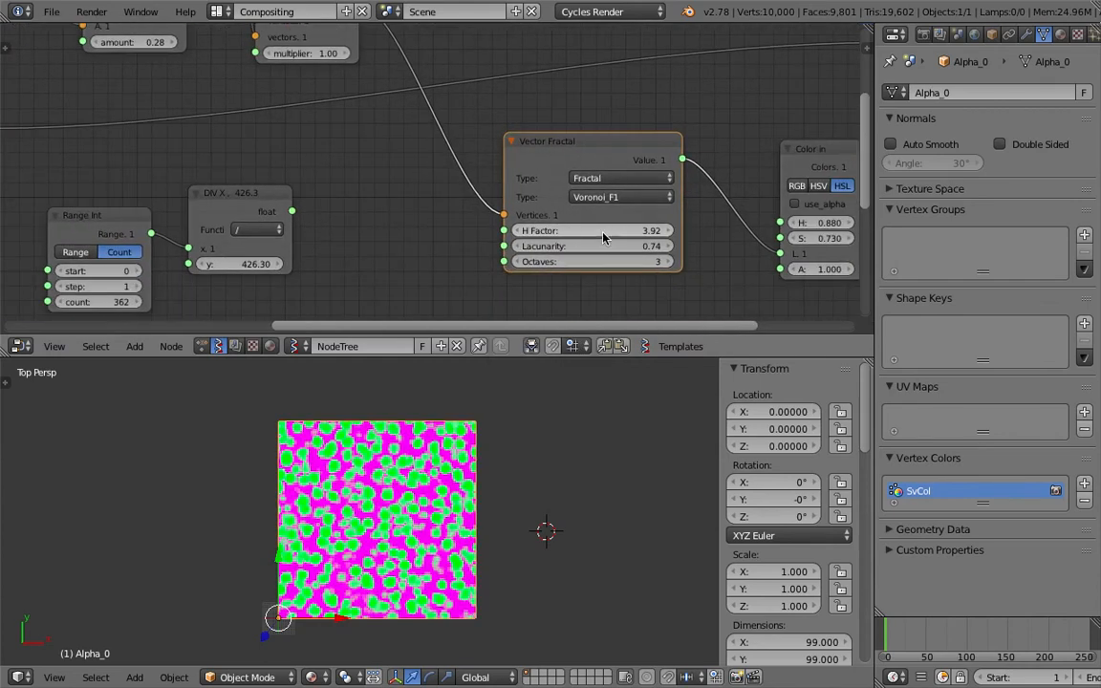
mouse_move(606, 238)
mouse_down()
mouse_move(535, 235)
mouse_move(659, 248)
mouse_move(591, 247)
mouse_move(603, 247)
mouse_up()
Step: Try 1 and 5 octaves on the Vector Fractal node, and return Octaves to 3
click(523, 264)
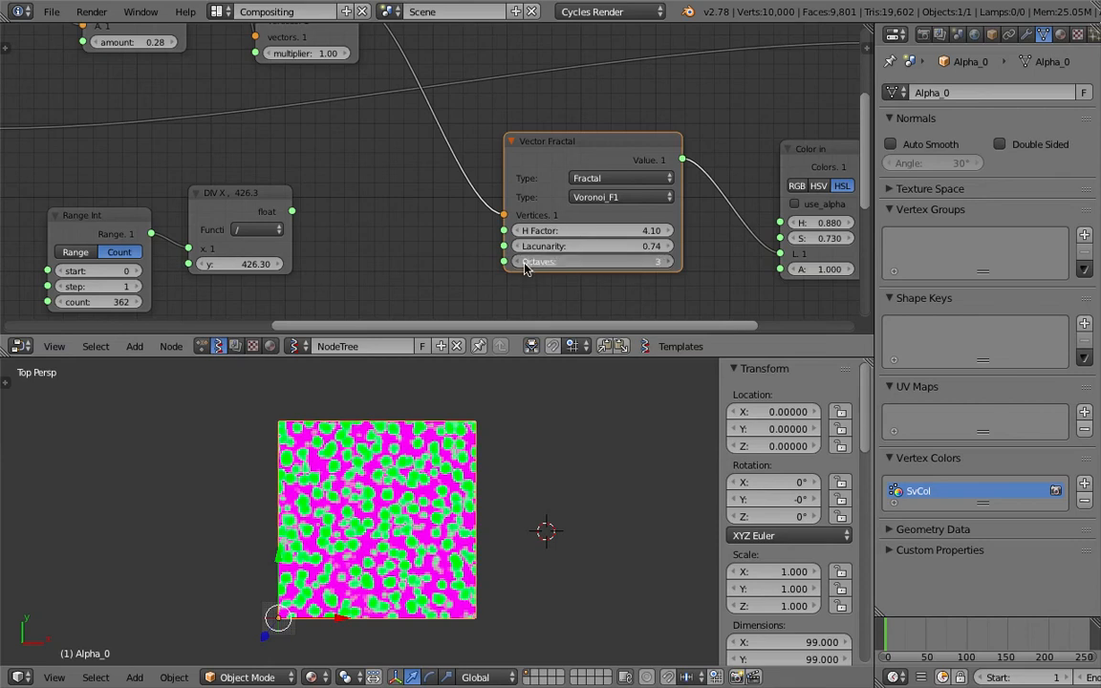
click(521, 266)
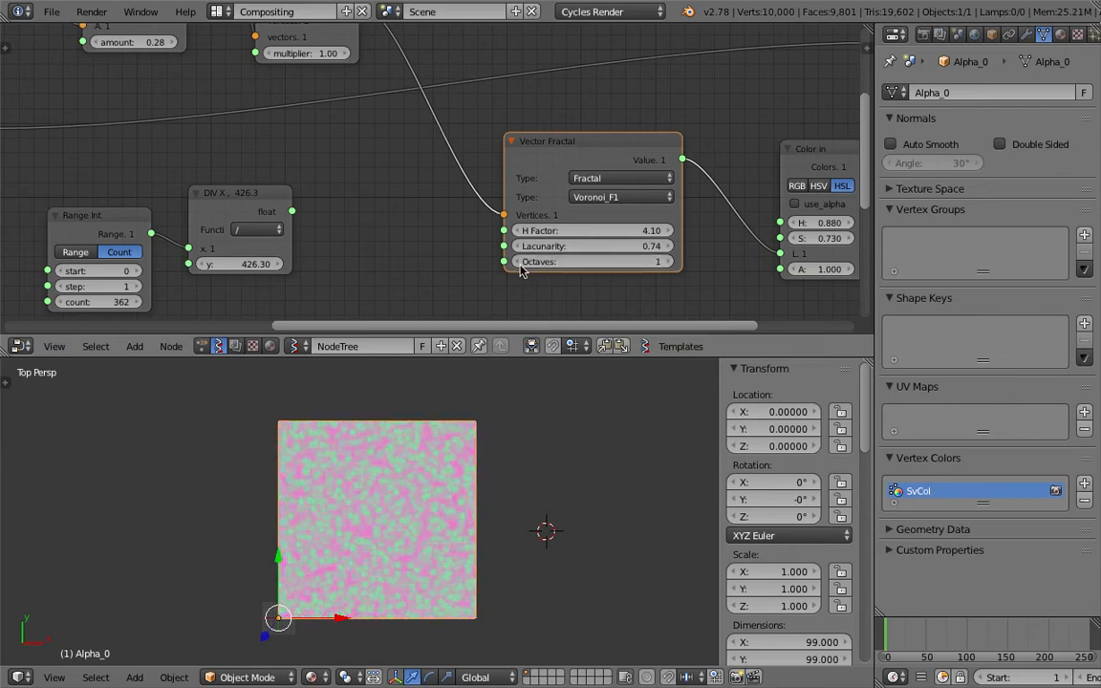
click(670, 263)
click(670, 263)
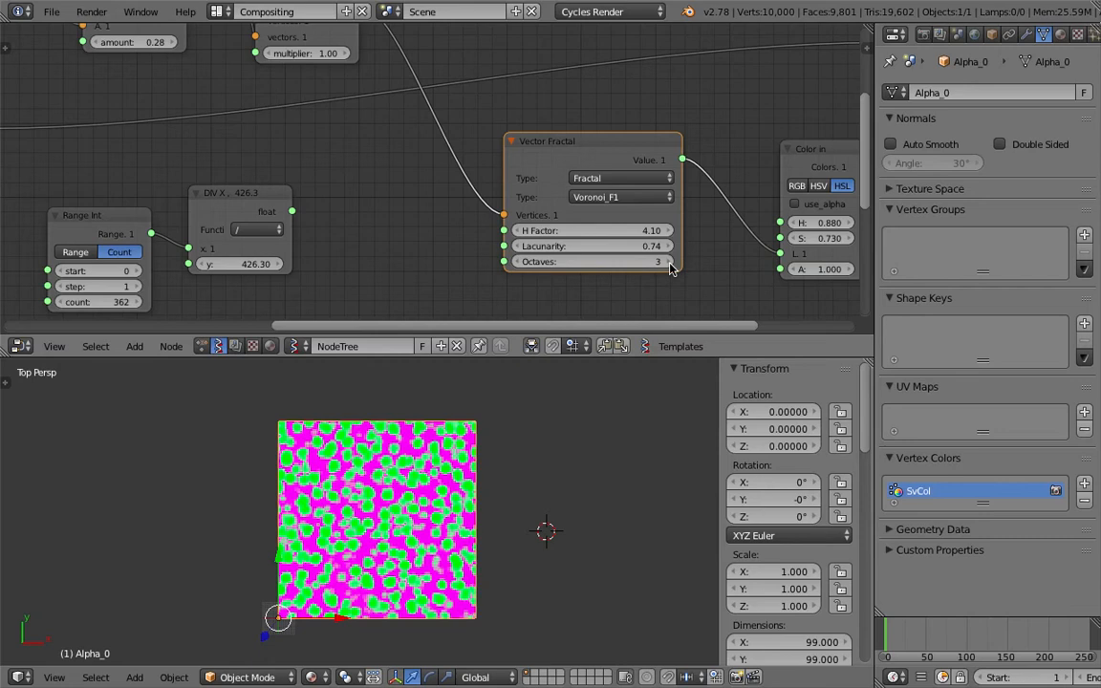
click(585, 263)
text(5)
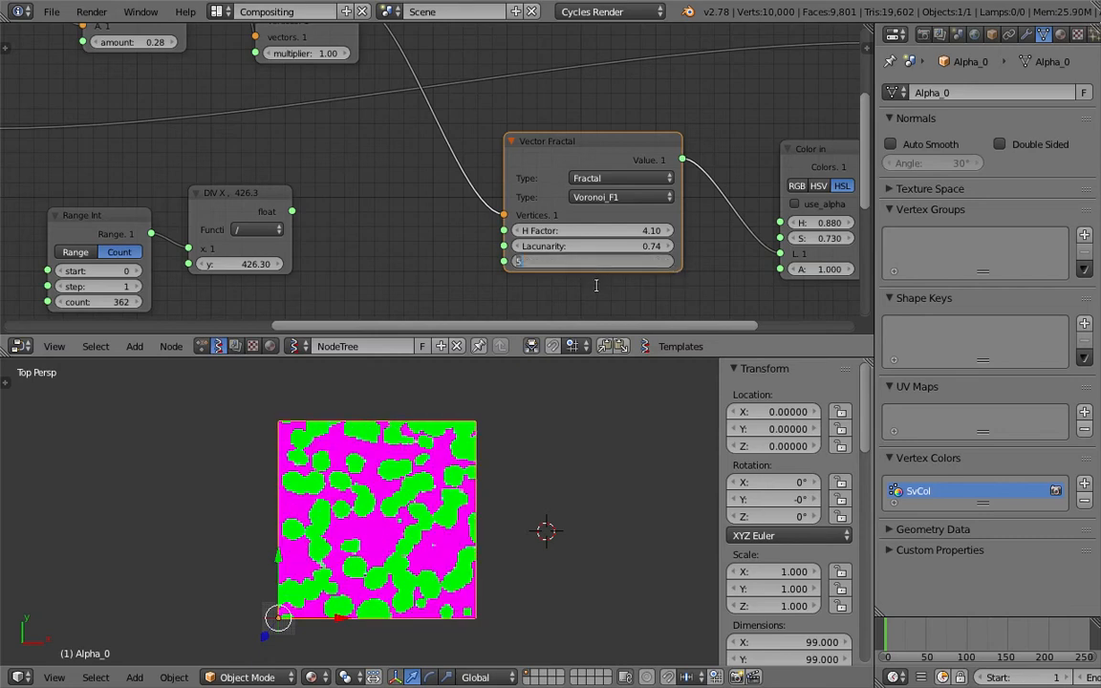
key(Return)
scroll(590, 221, down, 2)
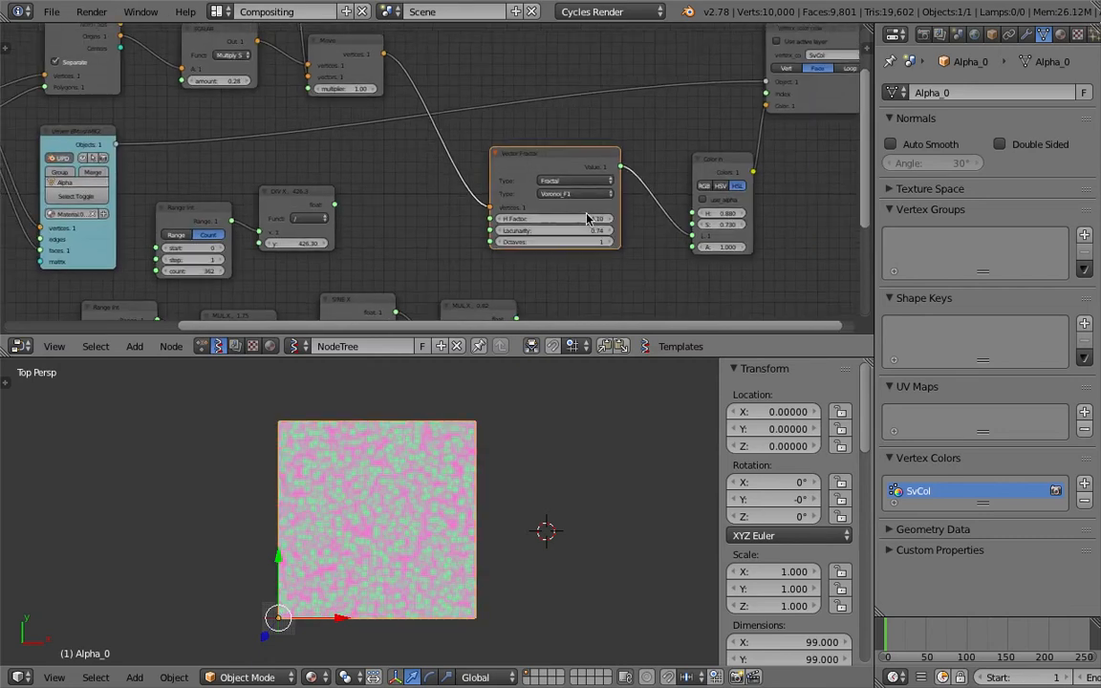
middle_drag(615, 194, 388, 192)
click(463, 258)
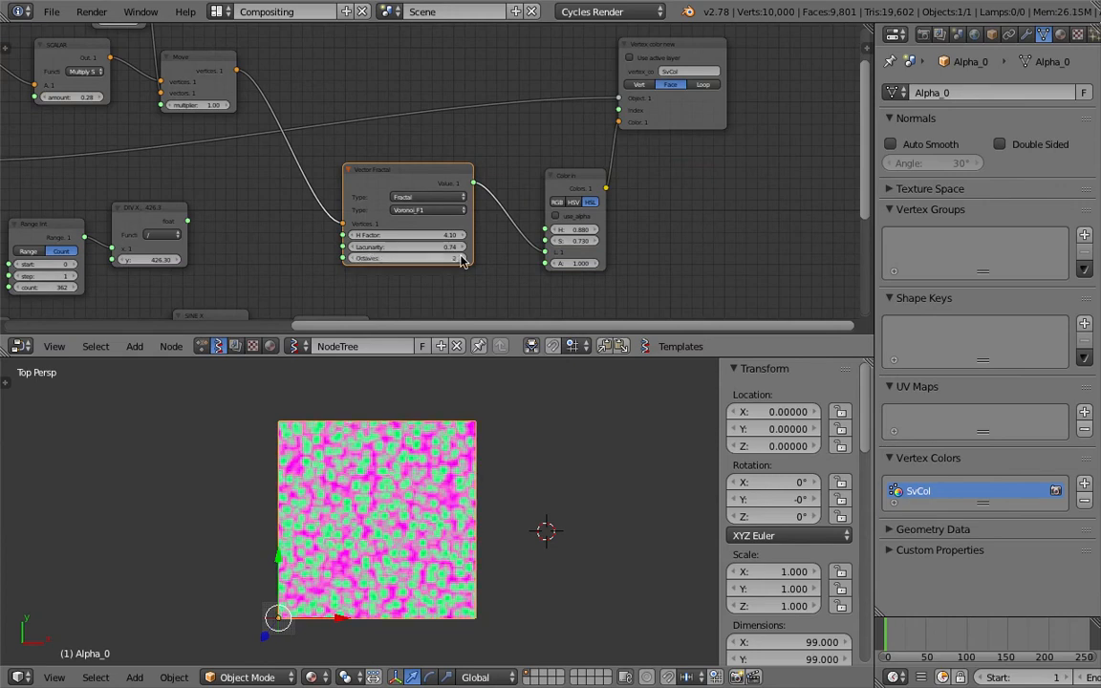
click(463, 258)
Step: Set the Plane node's N Vert X and N Vert Y to 50 and save the file
key(ctrl+s)
click(483, 261)
middle_drag(266, 210, 670, 229)
scroll(232, 222, up, 3)
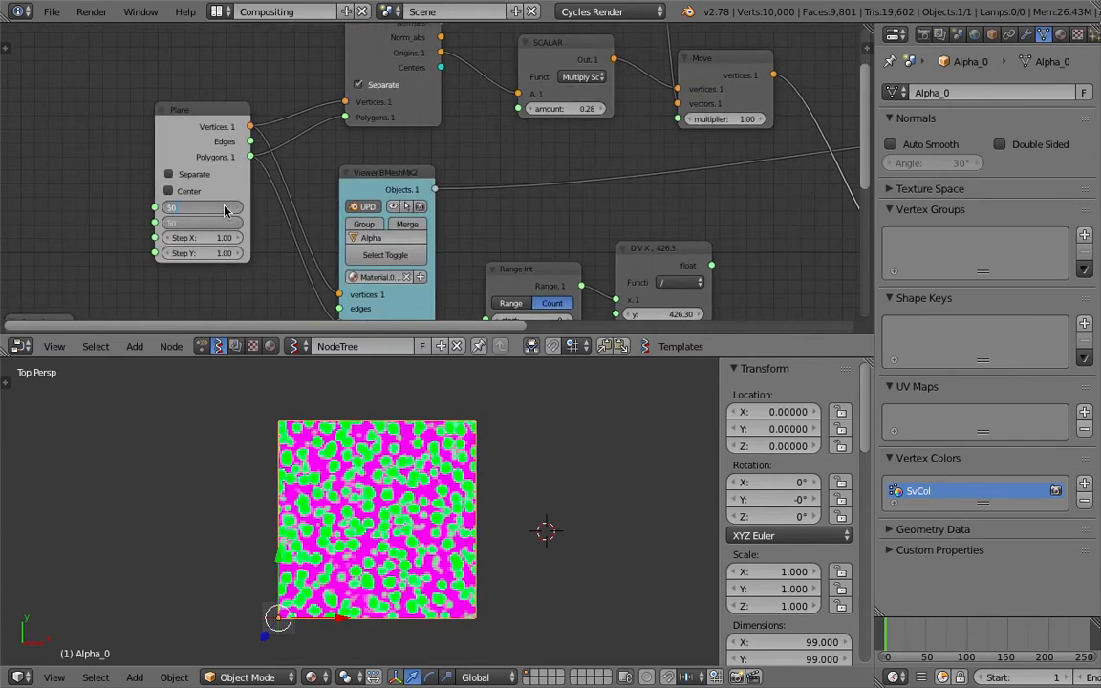
key(Return)
scroll(401, 487, up, 5)
key(ctrl+s)
click(453, 466)
Step: Move the Vertex color new node further away from the Color in node and save over the existing file
scroll(607, 206, down, 3)
middle_drag(607, 206, 531, 202)
middle_drag(855, 179, 389, 192)
drag(594, 161, 644, 153)
key(ctrl+s)
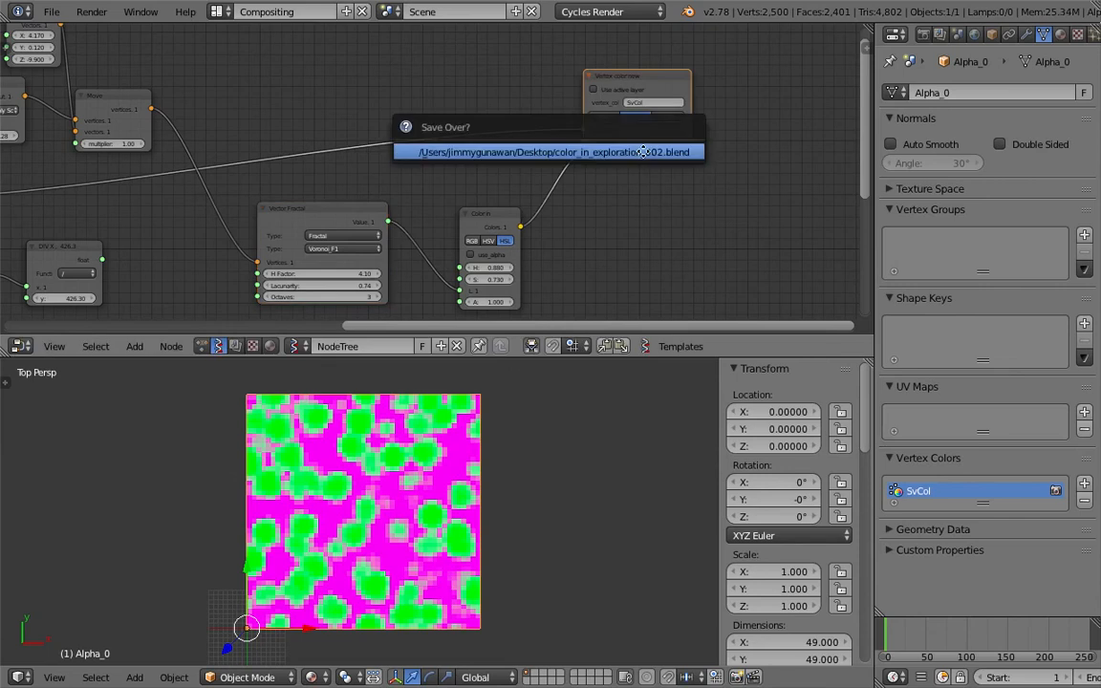
click(644, 151)
scroll(644, 150, up, 4)
middle_drag(644, 150, 563, 200)
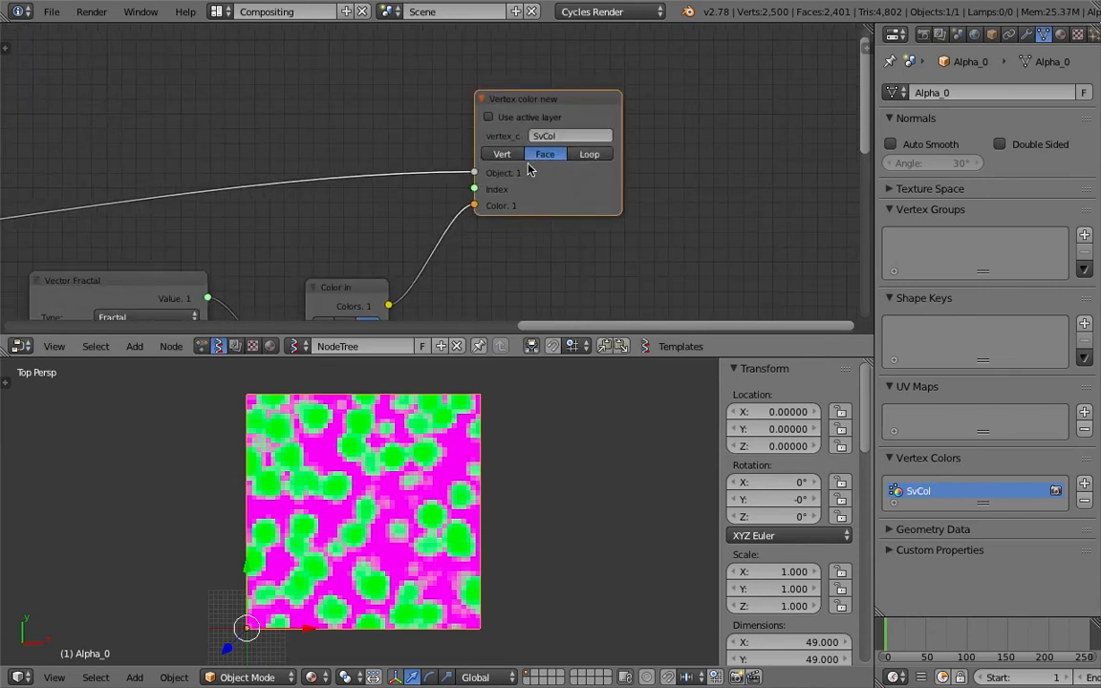
scroll(506, 167, up, 1)
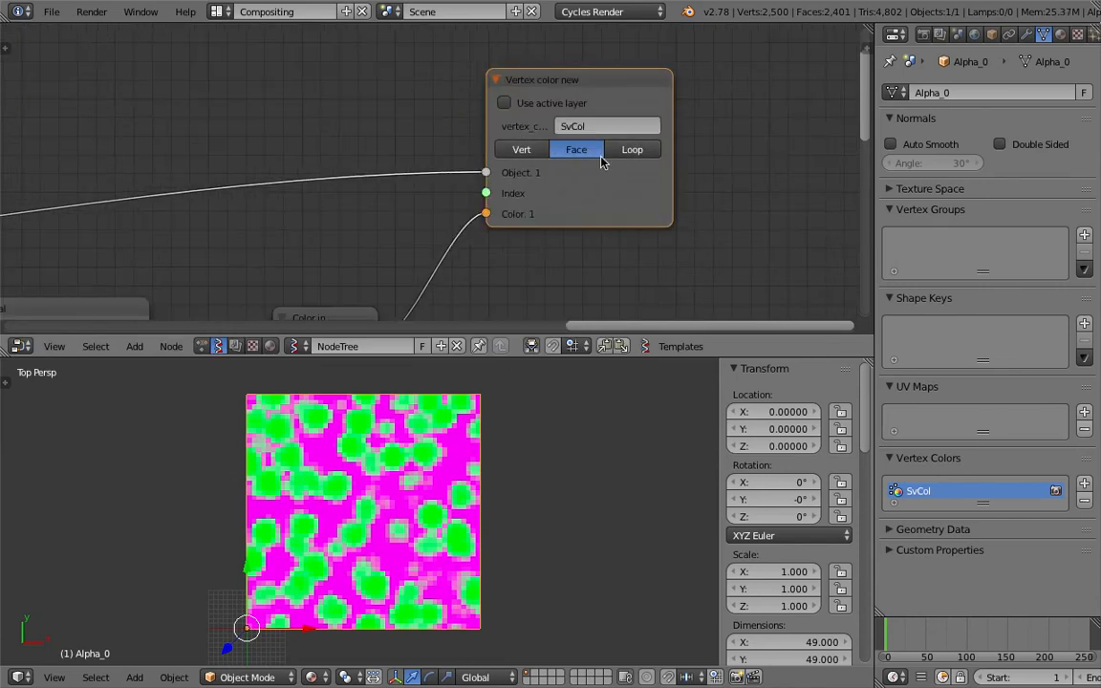
drag(543, 150, 564, 156)
scroll(586, 165, down, 1)
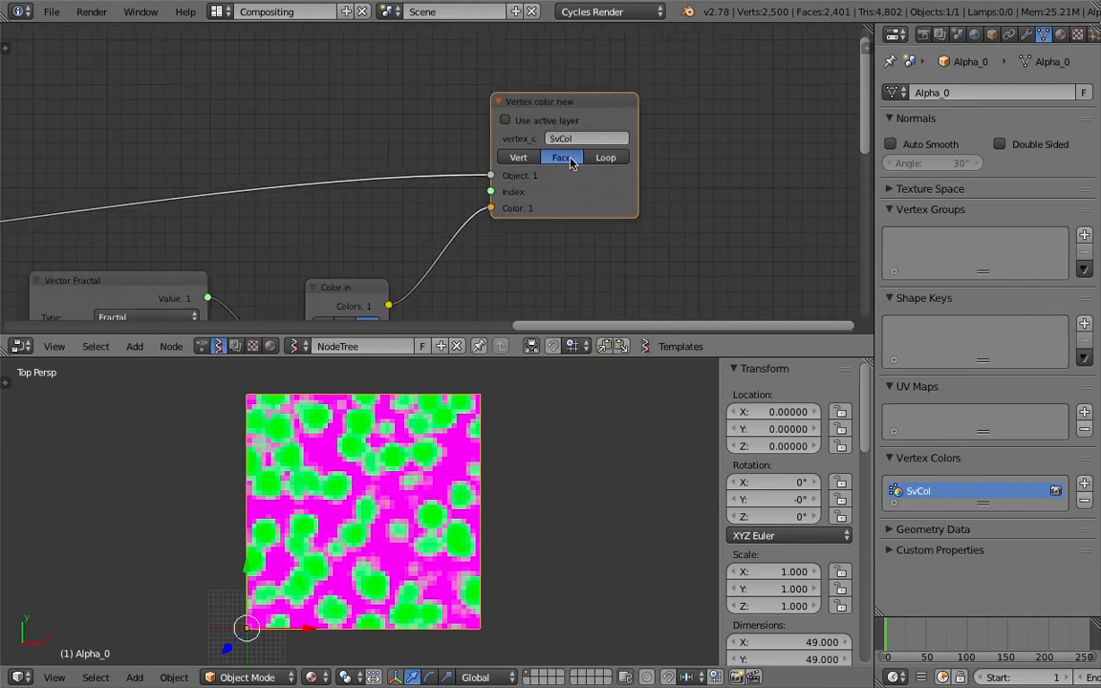
drag(543, 103, 571, 95)
Step: Move the Color in node up toward the Vertex color new node and save the file
scroll(450, 215, down, 1)
middle_drag(344, 261, 484, 161)
scroll(486, 162, down, 1)
click(493, 169)
drag(492, 169, 483, 122)
key(ctrl+s)
click(490, 136)
Step: Try H 1.000 on the Color in node, set H to 0.580 and S to 0.700, and save the file
scroll(506, 182, up, 5)
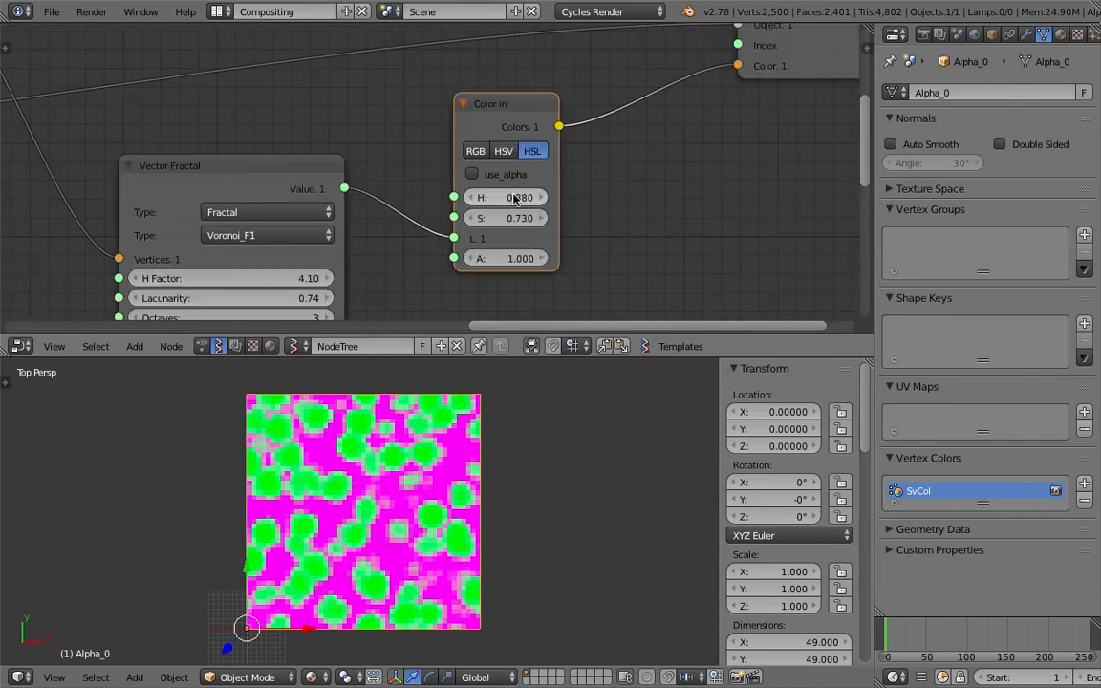
key(Return)
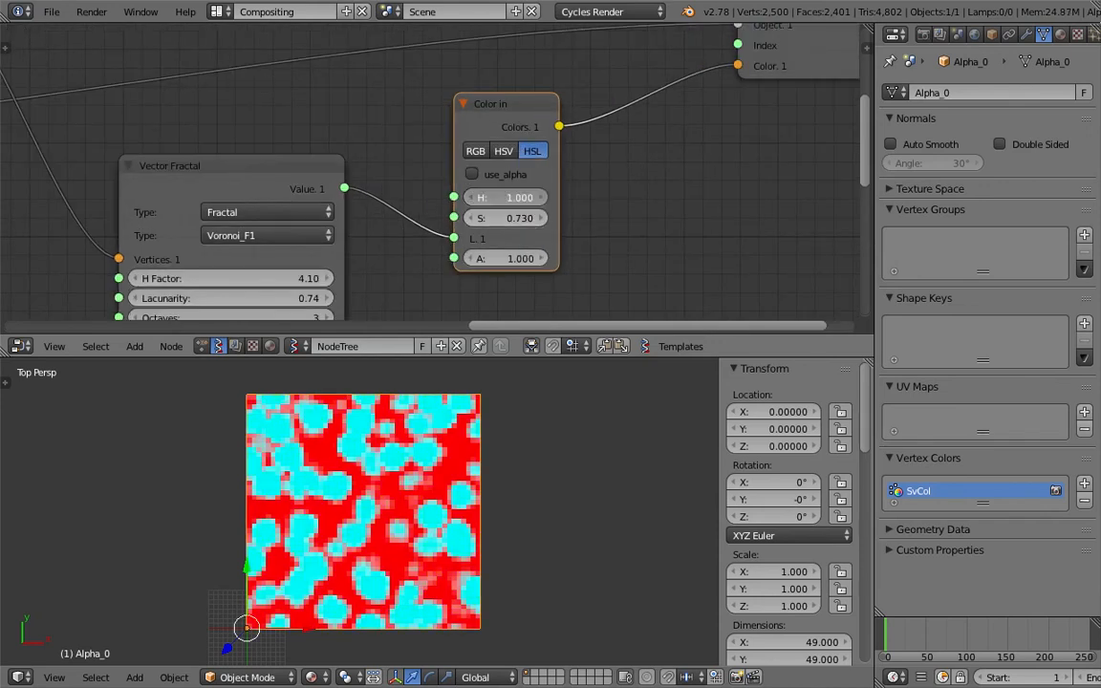
mouse_move(506, 197)
mouse_down()
mouse_move(454, 197)
mouse_move(525, 223)
mouse_move(468, 218)
mouse_move(516, 218)
mouse_move(502, 218)
mouse_move(533, 197)
mouse_move(516, 197)
mouse_up()
scroll(525, 211, down, 3)
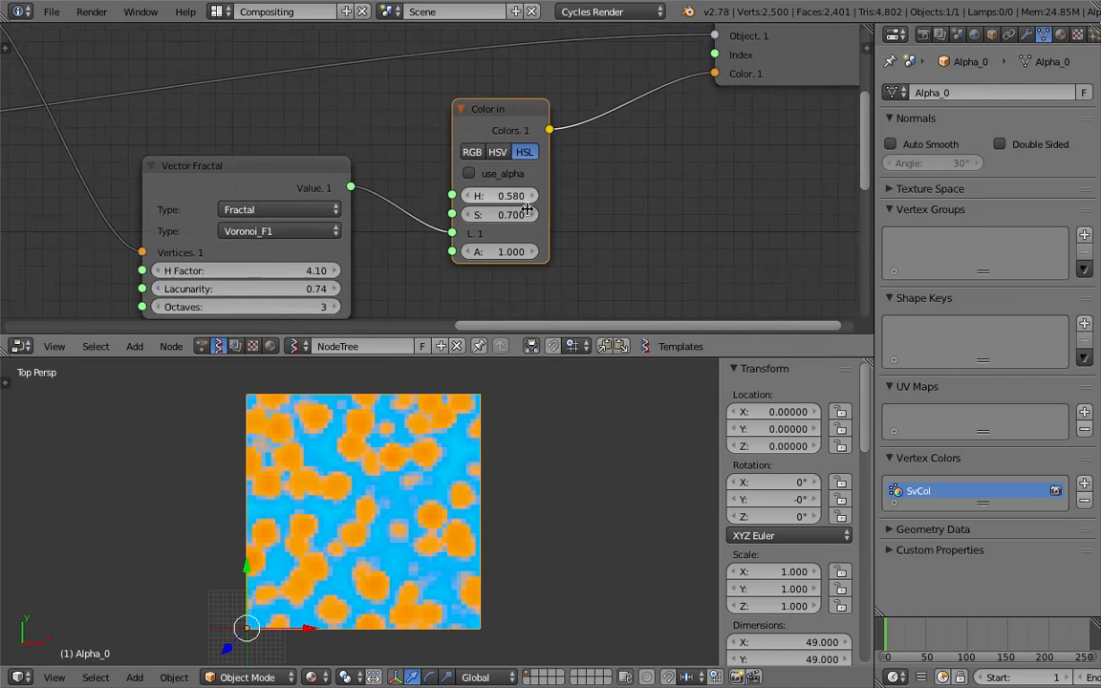
middle_drag(521, 221, 547, 187)
key(ctrl+s)
click(545, 182)
Step: Set the Color in node's H to 0.850
drag(540, 154, 560, 153)
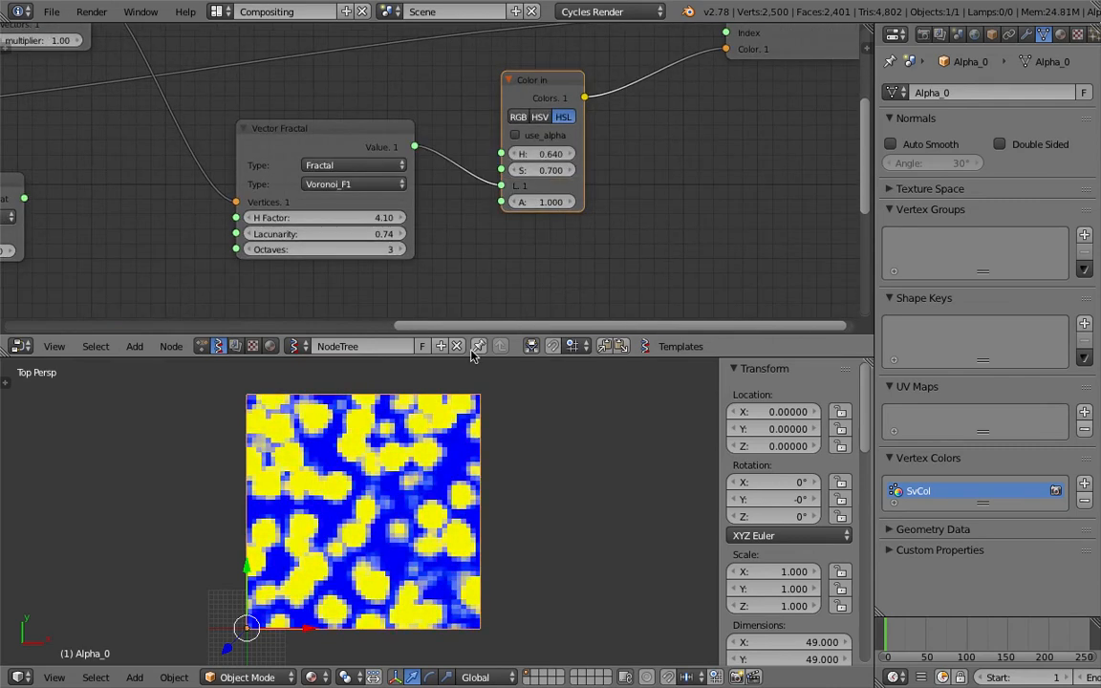
scroll(455, 398, down, 5)
drag(517, 153, 536, 153)
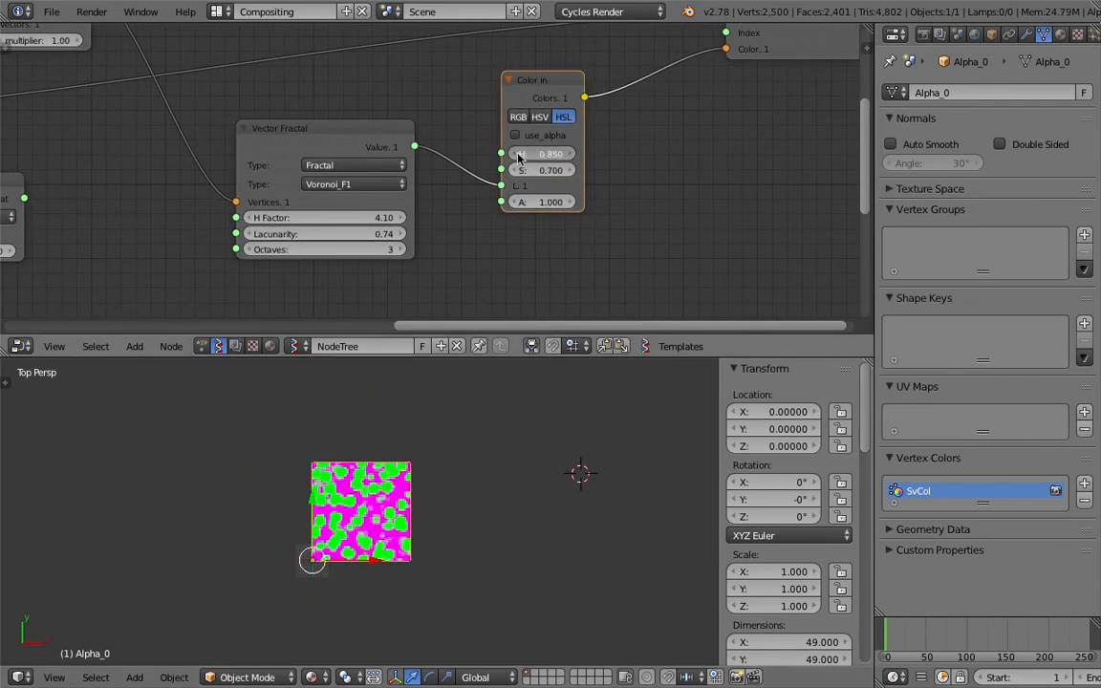
Step: Rearrange the Vector Fractal, SCALAR, Vector in and Move nodes to tidy the spacing of the node chain
middle_drag(376, 174, 486, 176)
drag(408, 143, 308, 144)
scroll(309, 141, down, 3)
mouse_move(312, 115)
middle_down()
mouse_move(453, 186)
mouse_move(391, 148)
mouse_move(382, 162)
middle_up()
drag(304, 144, 280, 143)
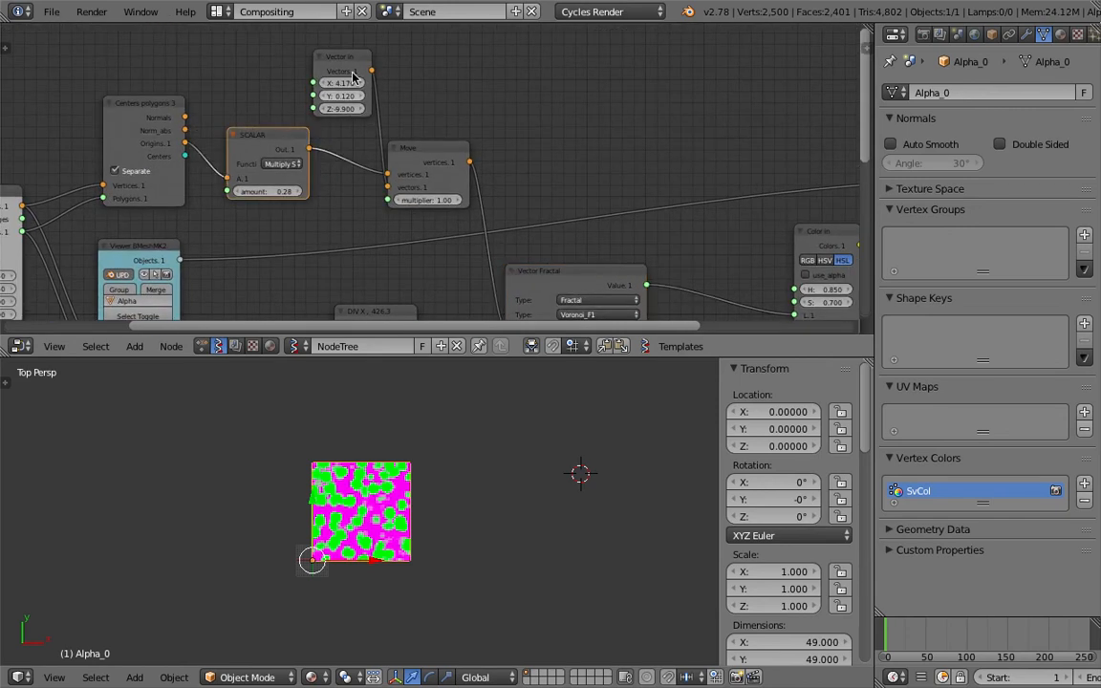
drag(346, 57, 354, 51)
drag(444, 151, 457, 108)
Step: Save the blend file as a new version
middle_drag(557, 259, 548, 175)
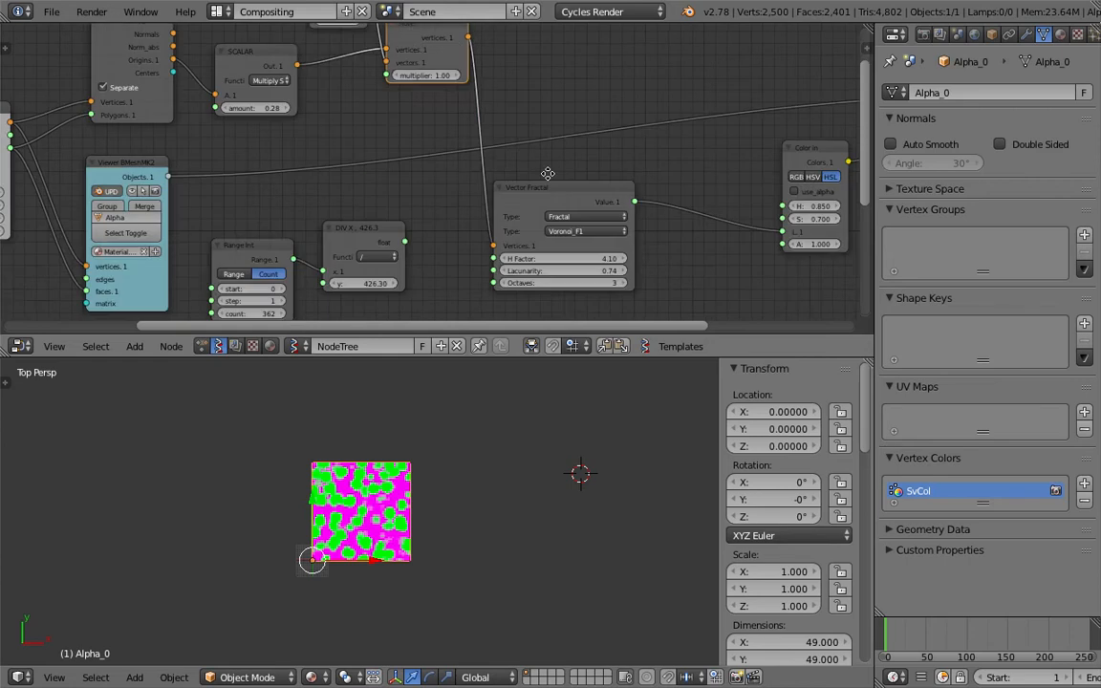
scroll(552, 200, down, 2)
click(52, 12)
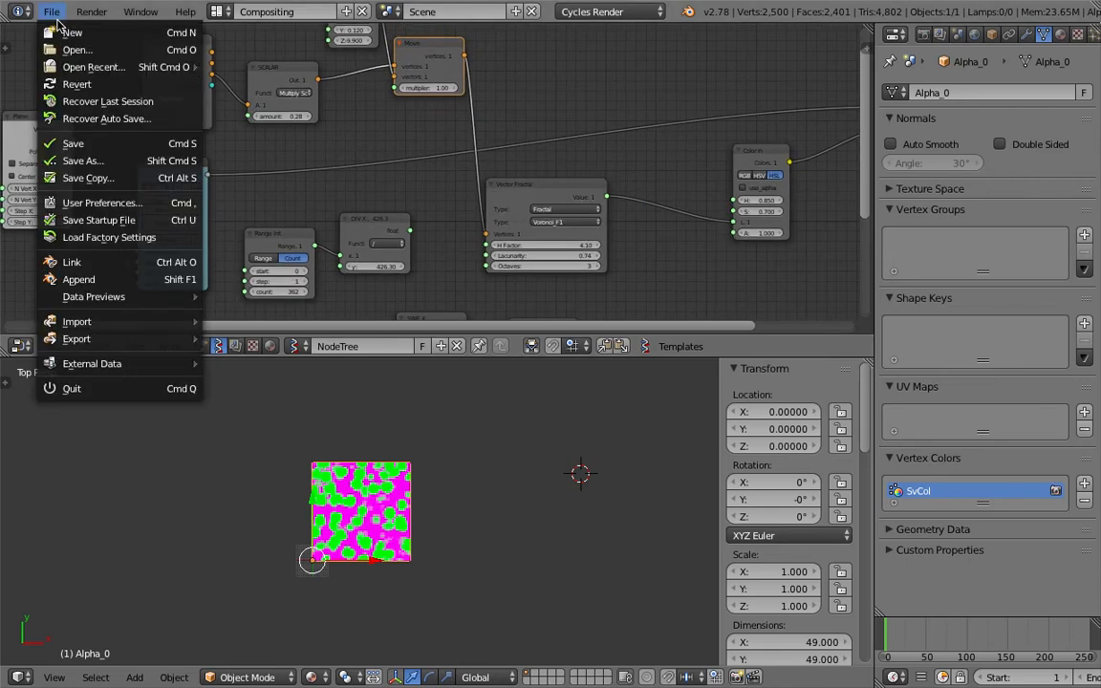
click(100, 159)
click(974, 77)
click(1039, 57)
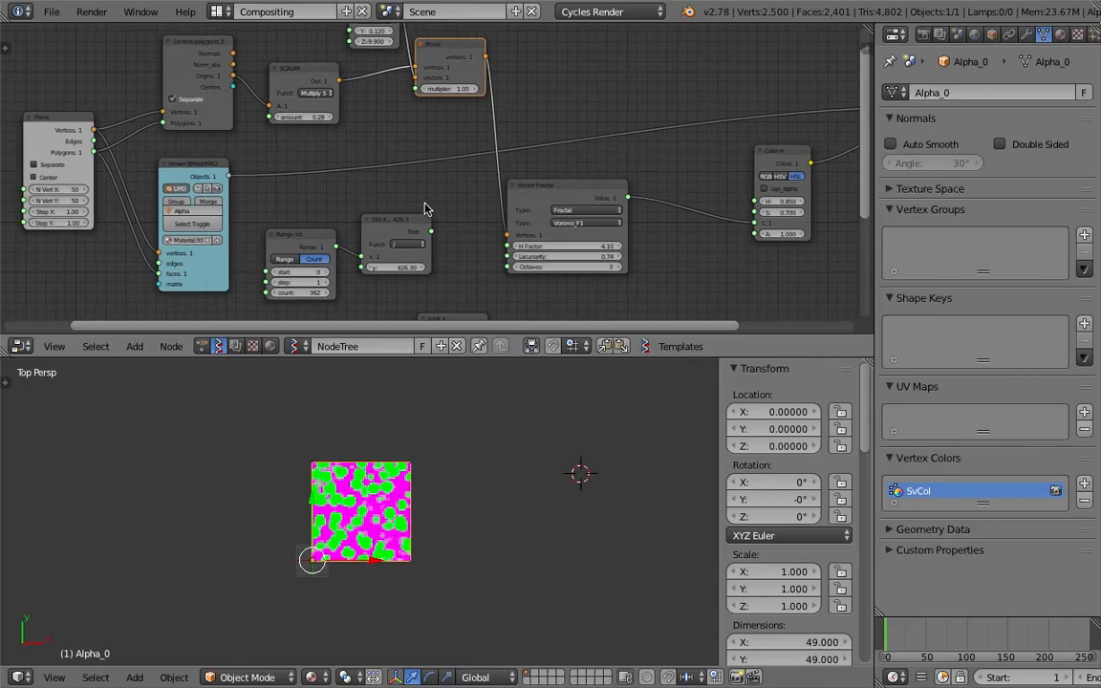
Step: Reposition the DIV X node beside the Range Int node and save the file
middle_drag(434, 158, 301, 76)
scroll(302, 165, up, 2)
middle_drag(301, 166, 332, 246)
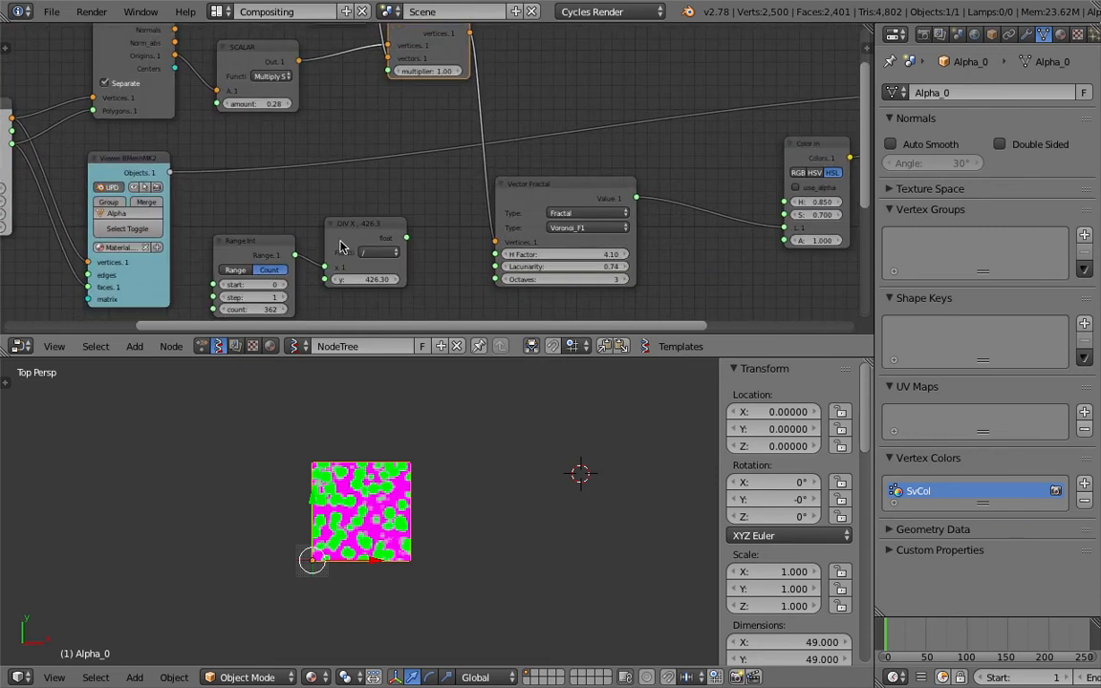
drag(348, 240, 375, 234)
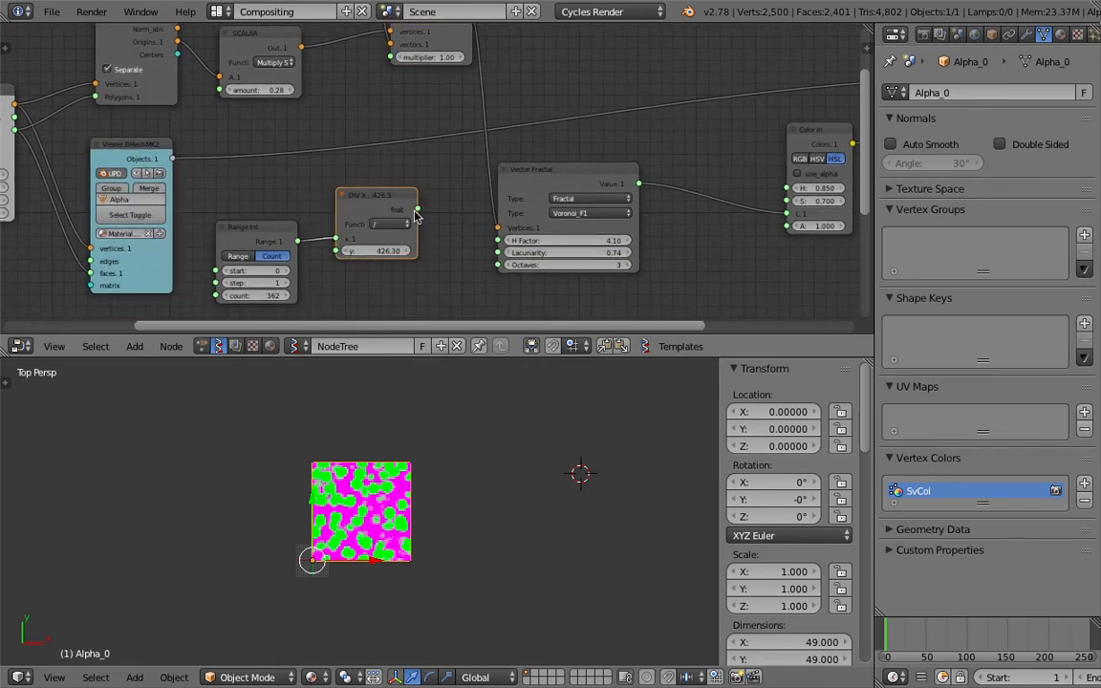
middle_drag(425, 217, 426, 200)
drag(404, 178, 447, 221)
key(ctrl+s)
Step: Space out the SINE X and MUL X 0.82 nodes in the unused math chain and save the file
middle_drag(459, 201, 387, 150)
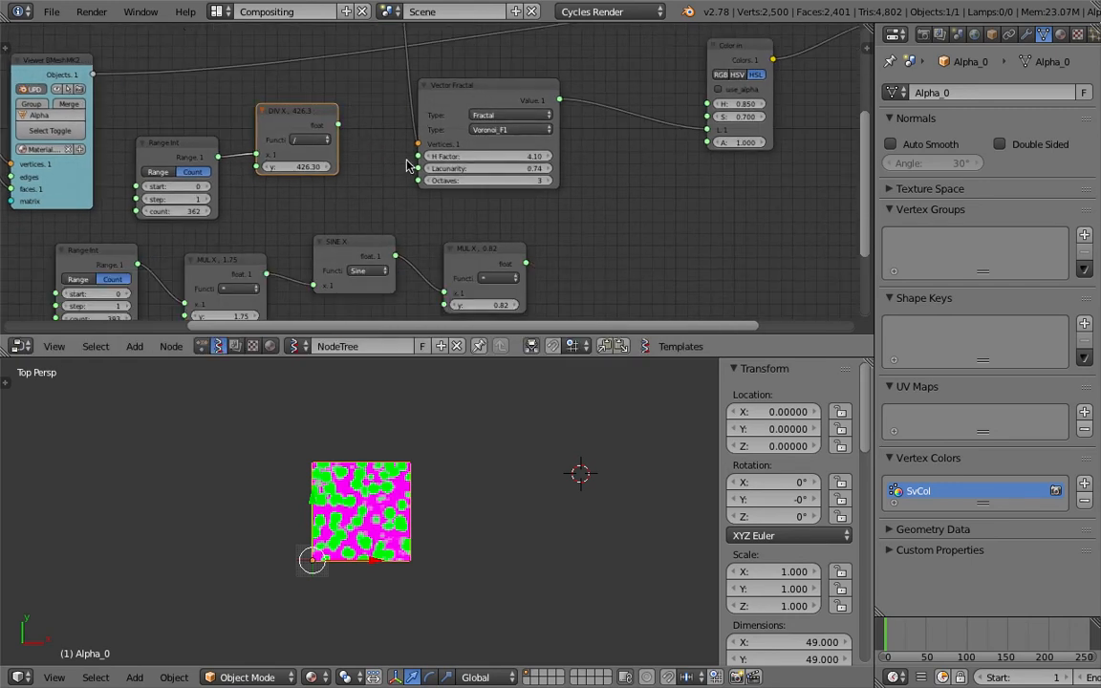
drag(468, 245, 472, 237)
middle_drag(434, 236, 437, 161)
drag(371, 167, 404, 167)
drag(528, 165, 595, 150)
key(ctrl+s)
click(573, 162)
Step: Bring the Vector Noise MK2 node up from below to the free area beside the Move node
middle_drag(624, 245, 586, 205)
drag(587, 241, 653, 119)
middle_drag(623, 107, 594, 230)
scroll(593, 227, down, 2)
middle_drag(572, 191, 572, 281)
scroll(572, 280, down, 1)
drag(552, 306, 461, 55)
Step: Nudge the Move node and connect the Centers polygons node's Origins output to the Vector Noise MK2 node's Vertices input
middle_drag(431, 84, 498, 137)
scroll(383, 160, up, 2)
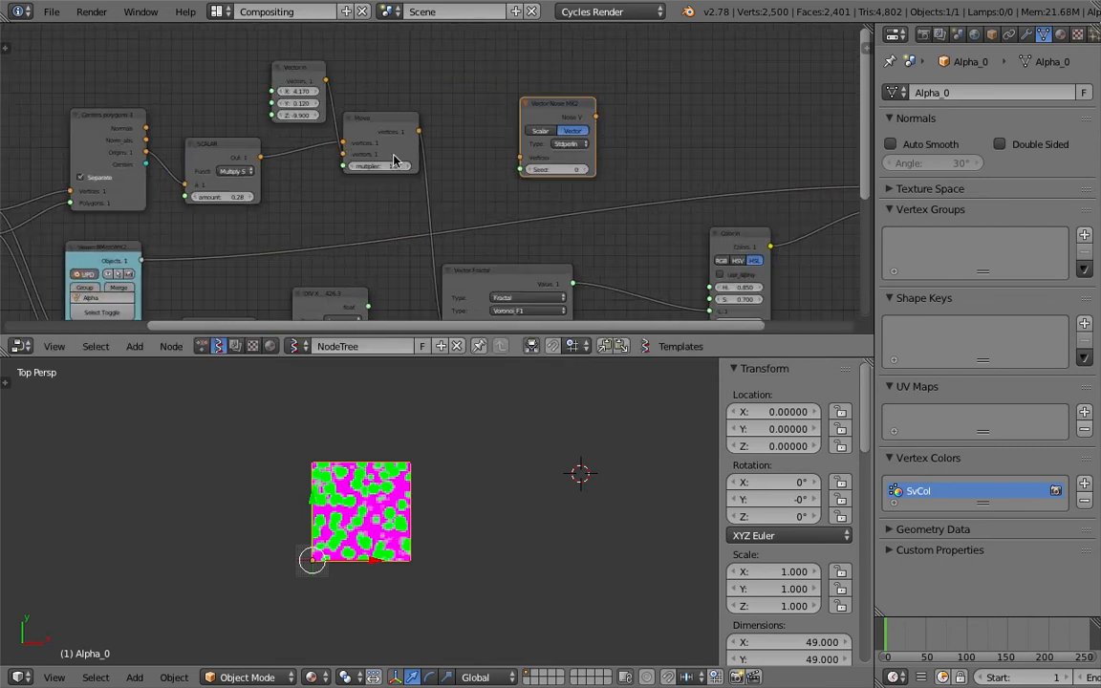
drag(391, 123, 387, 113)
middle_drag(191, 159, 262, 148)
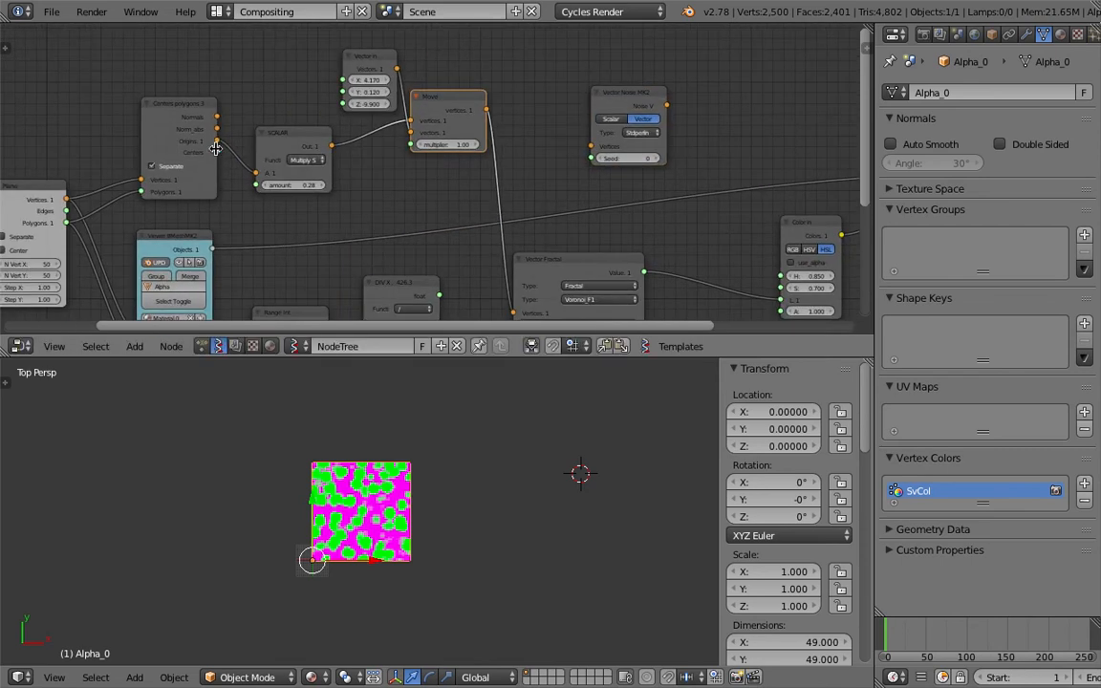
drag(217, 141, 593, 145)
middle_drag(749, 134, 495, 147)
scroll(386, 133, up, 4)
scroll(358, 119, down, 3)
middle_drag(7, 196, 227, 175)
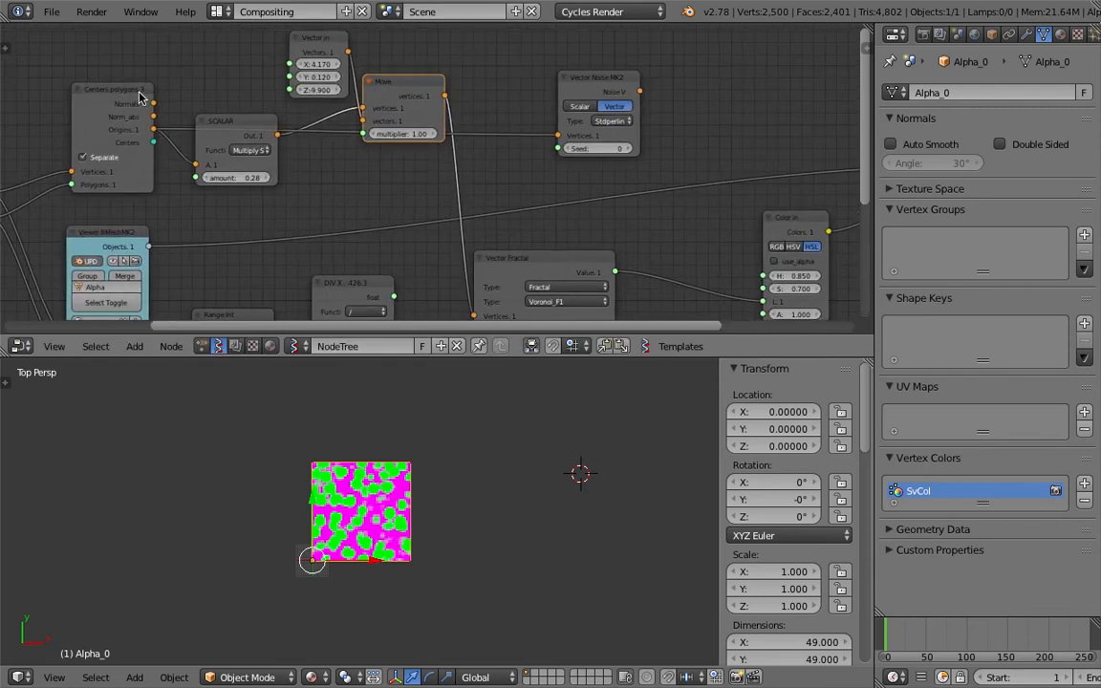
scroll(347, 445, up, 2)
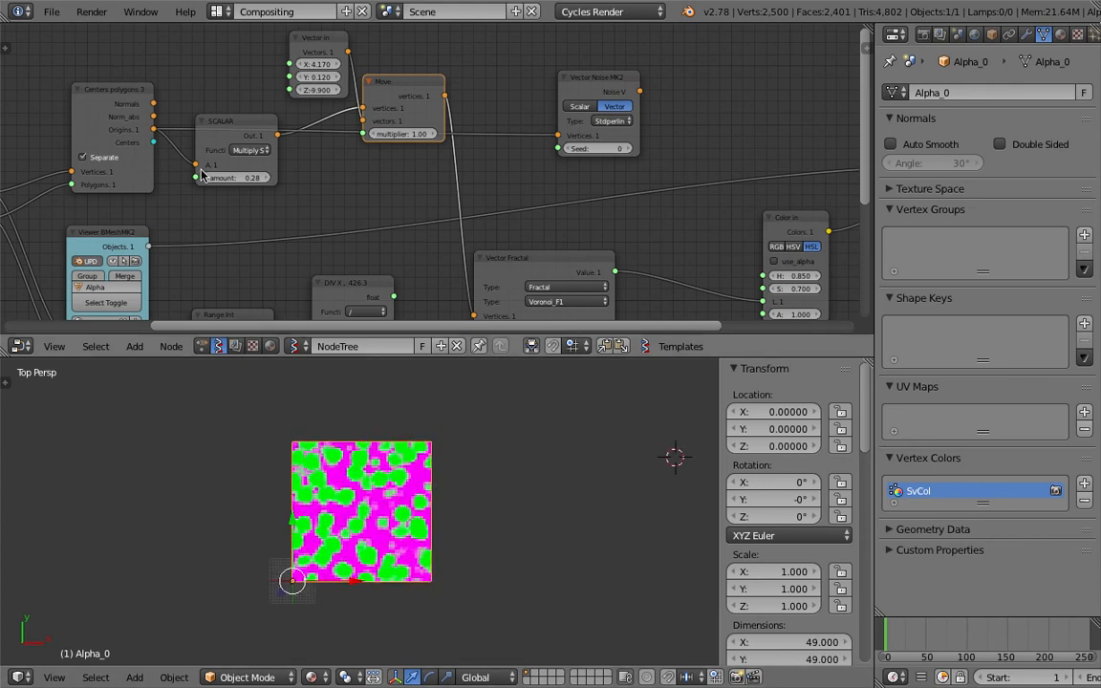
Step: Connect the Vector Noise MK2 output to the Color in node's H input and cut the Vector Fractal link into L
drag(598, 90, 551, 94)
middle_drag(592, 121, 396, 98)
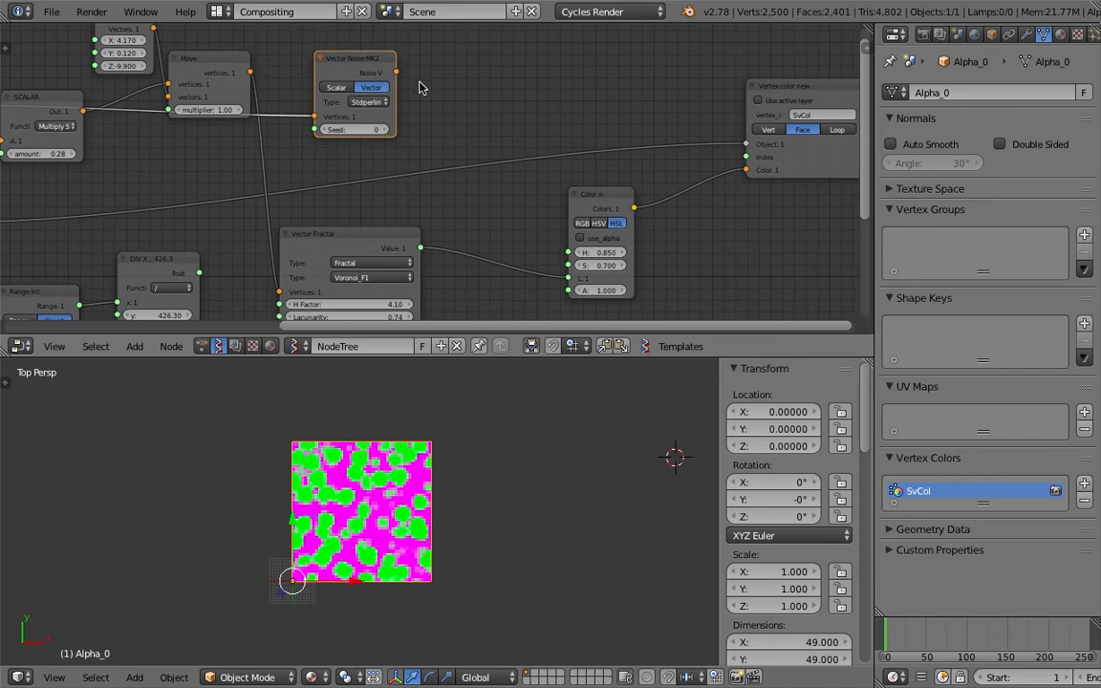
drag(401, 73, 568, 260)
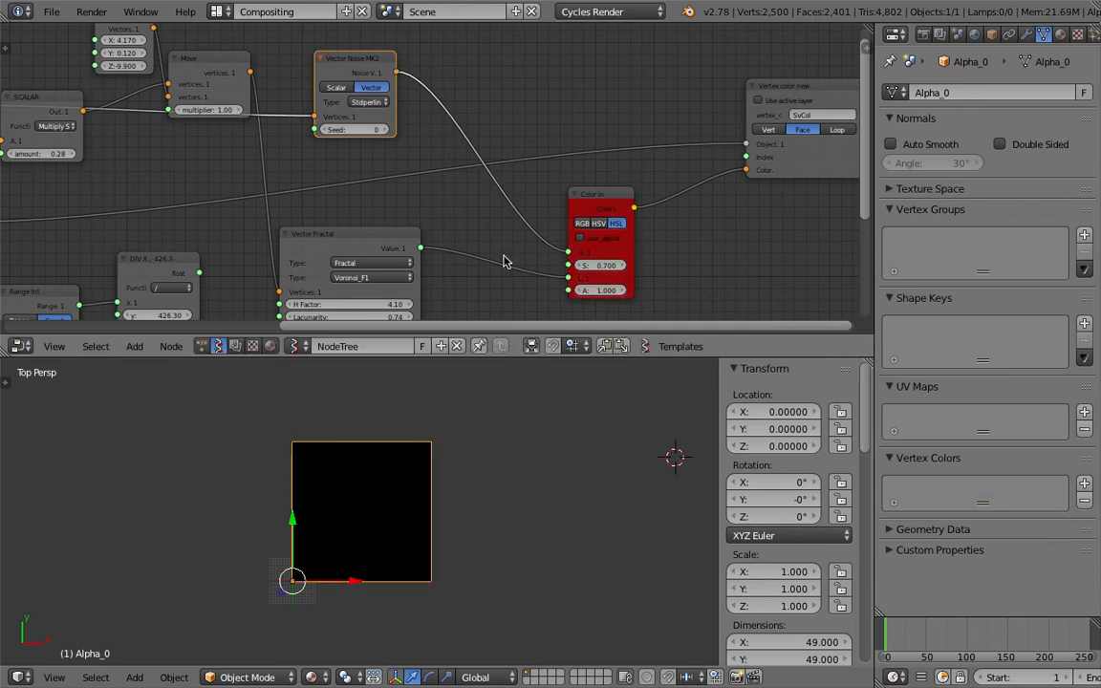
ctrl+right_drag(498, 288, 499, 289)
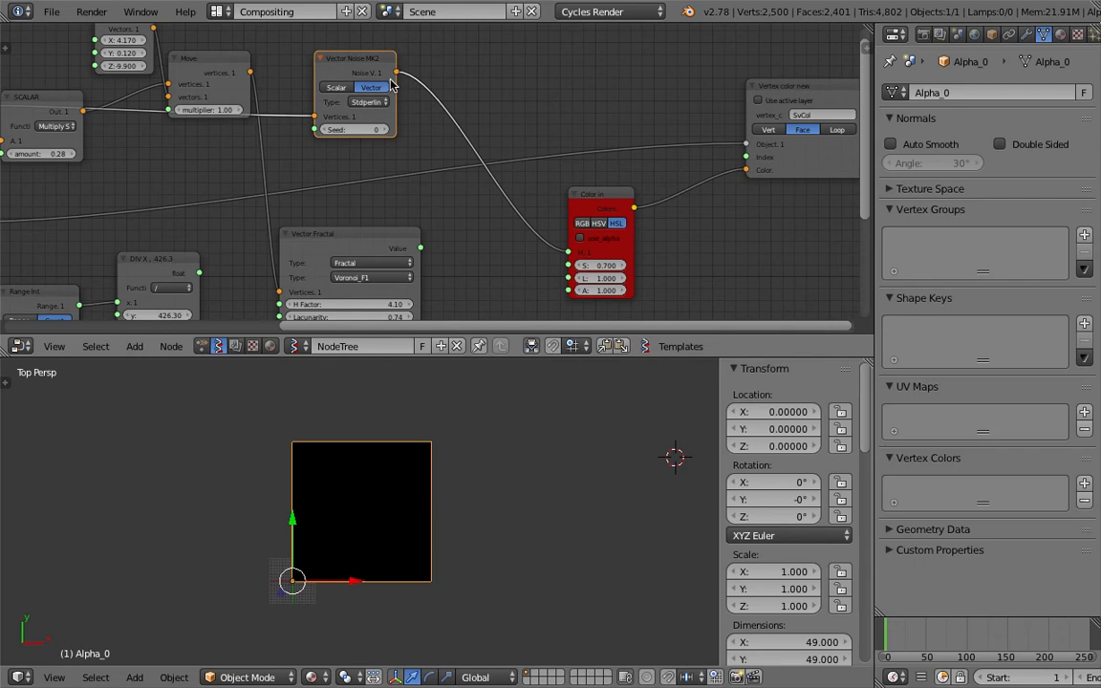
Step: Switch the Vector Noise MK2 node to Scalar and set its seed to 24
scroll(396, 78, up, 3)
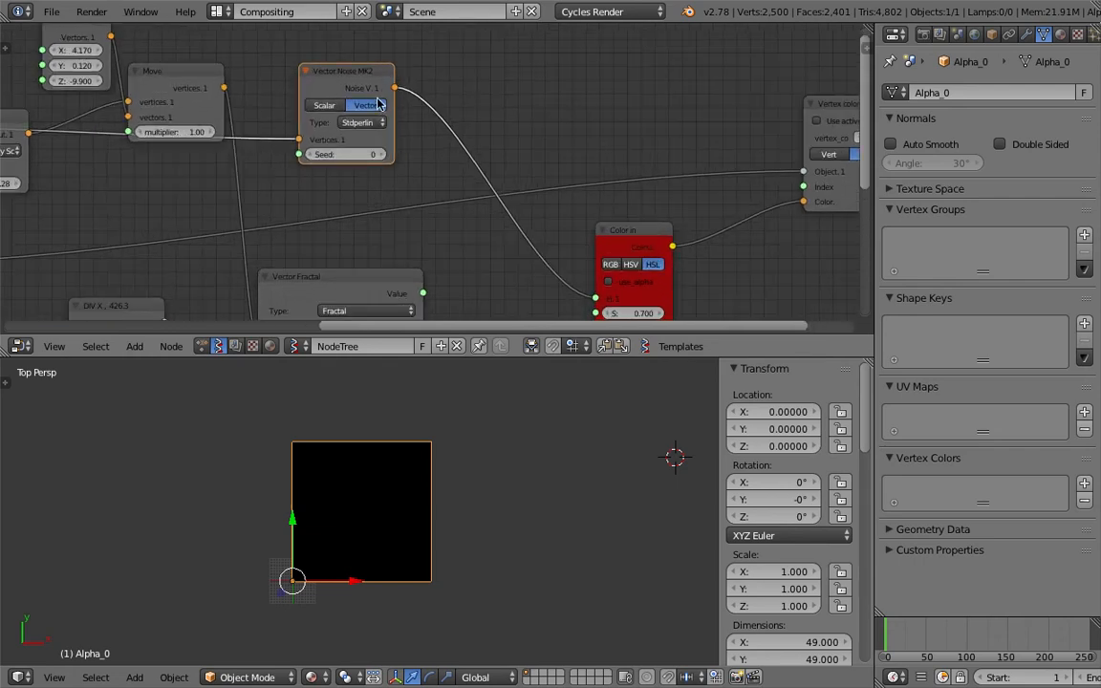
middle_drag(602, 246, 601, 187)
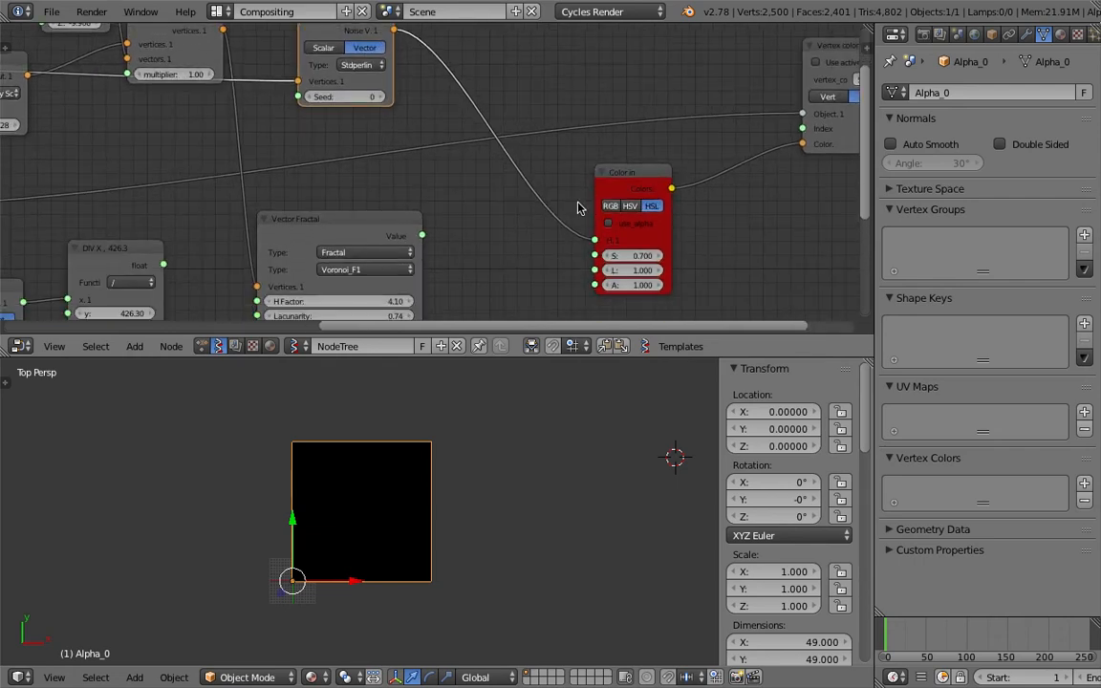
click(323, 47)
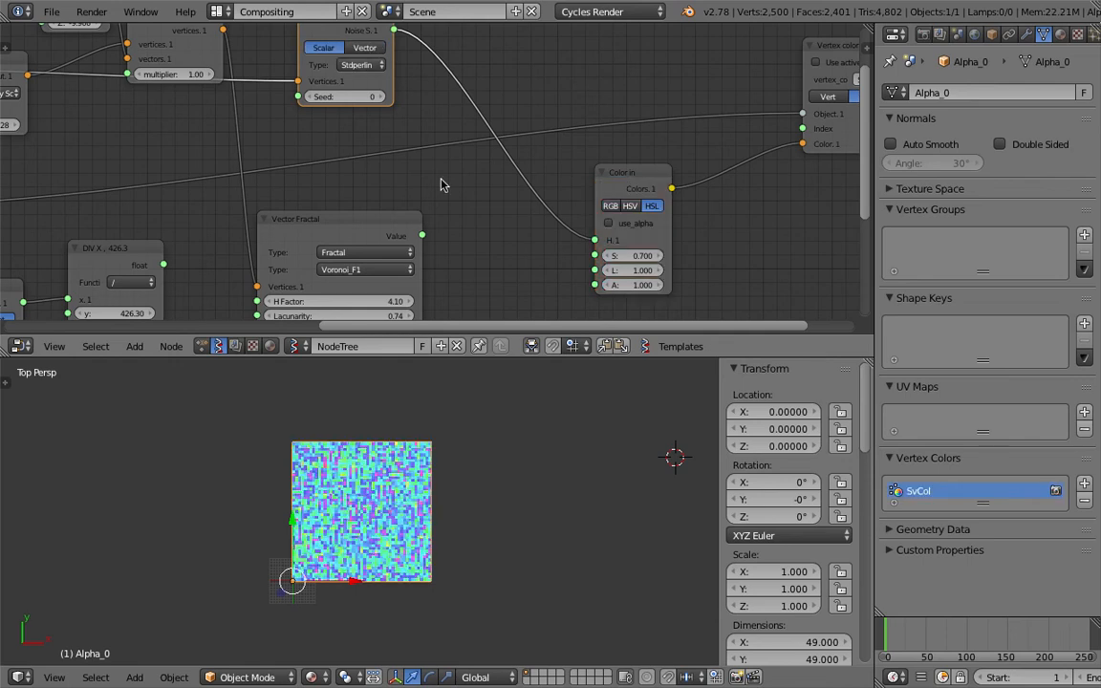
click(538, 475)
middle_drag(367, 75, 380, 99)
drag(370, 121, 411, 122)
middle_drag(337, 125, 370, 133)
drag(406, 44, 401, 56)
middle_drag(407, 100, 455, 101)
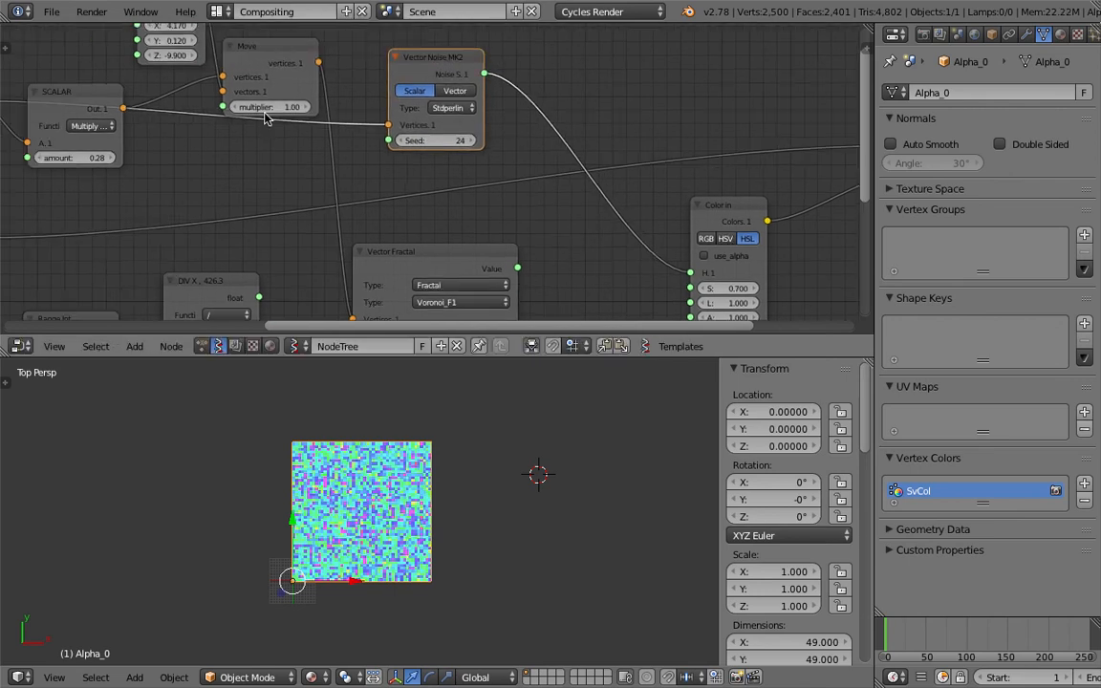
Step: Set the Move node's multiplier to 0.88 and shift the SCALAR and Move nodes up to free space below them
drag(273, 110, 266, 110)
middle_drag(288, 158, 316, 189)
scroll(305, 172, down, 2)
drag(182, 141, 164, 55)
drag(327, 116, 327, 68)
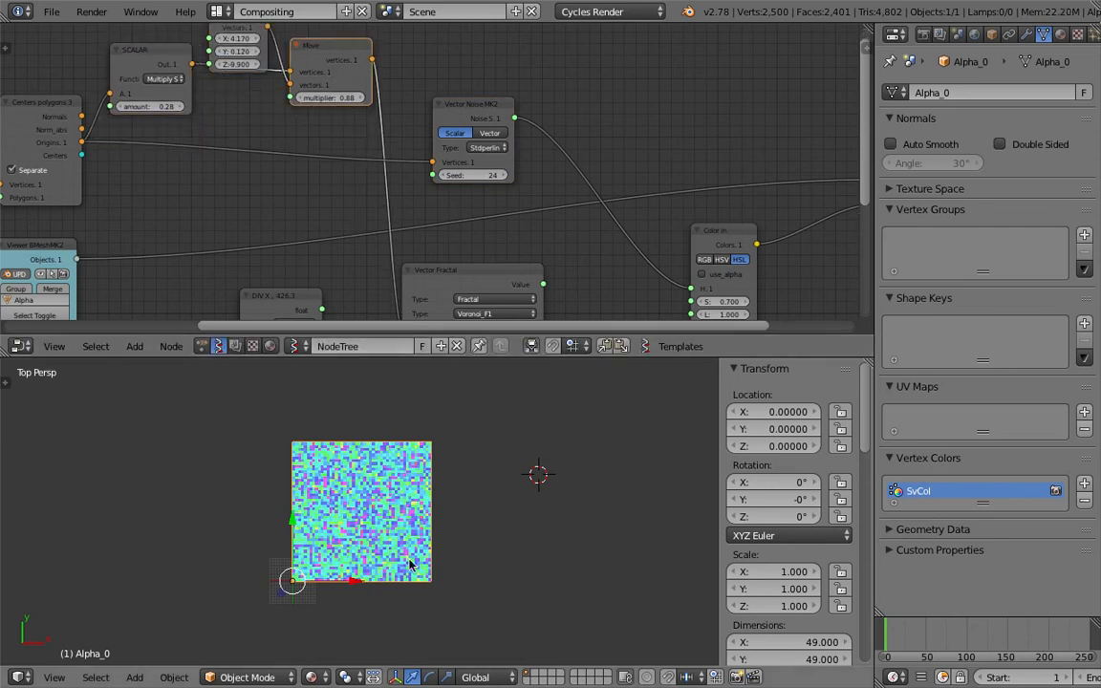
Step: Move the Color in node up to about the height of the Vector Noise MK2 node
scroll(344, 428, up, 3)
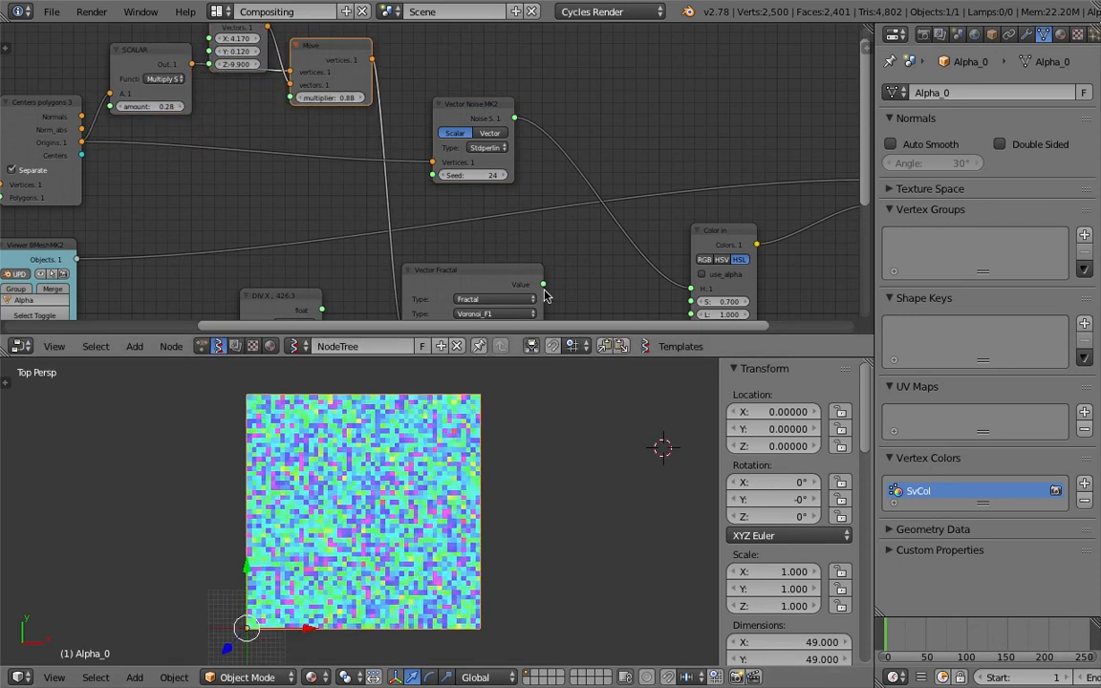
middle_drag(584, 278, 537, 230)
middle_drag(527, 113, 540, 143)
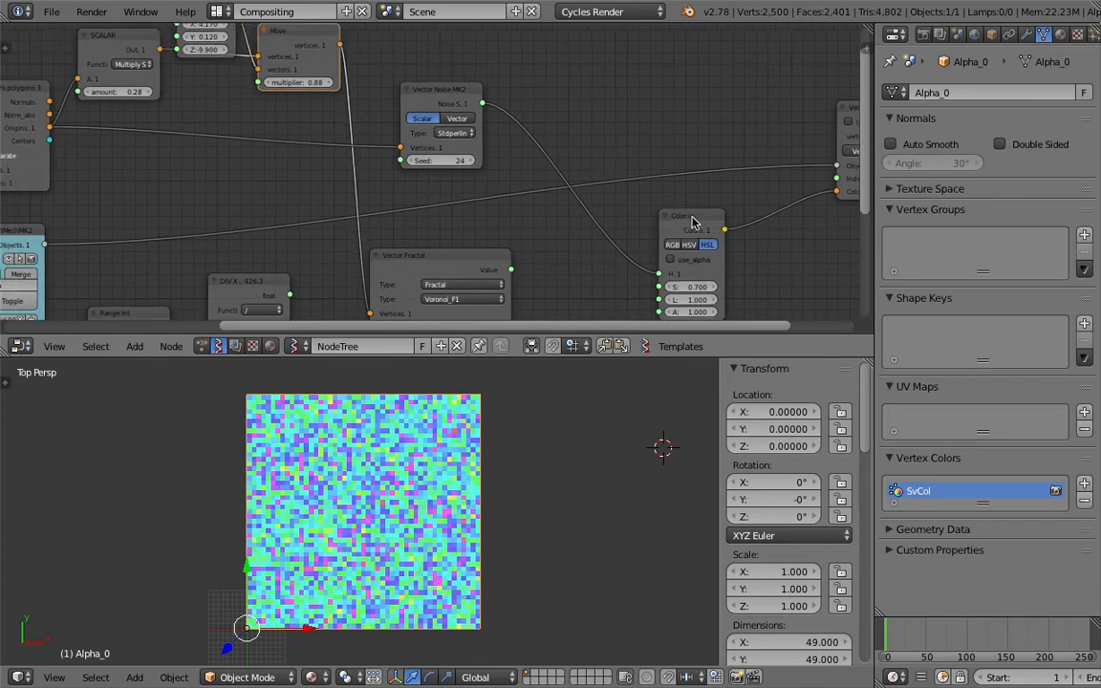
drag(691, 216, 656, 40)
Step: Duplicate the SCALAR node into the link from Centers polygons Origins to Vector Noise MK2 and set its amount to 0.22
middle_drag(479, 111, 663, 179)
drag(319, 112, 317, 102)
key(shift+d)
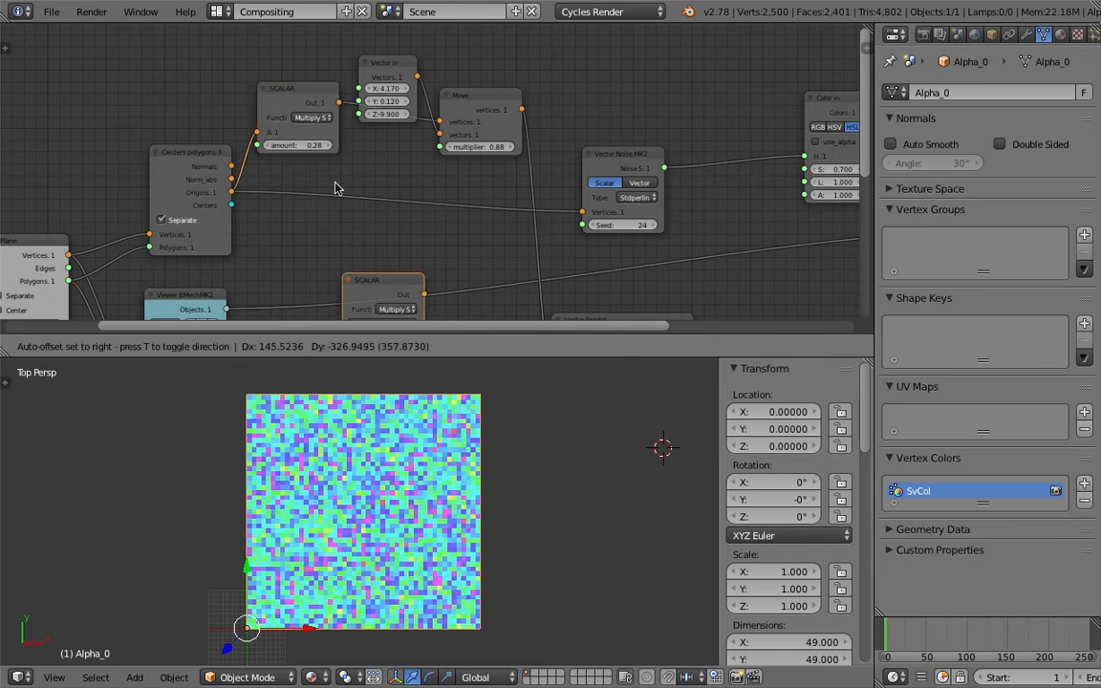
click(336, 182)
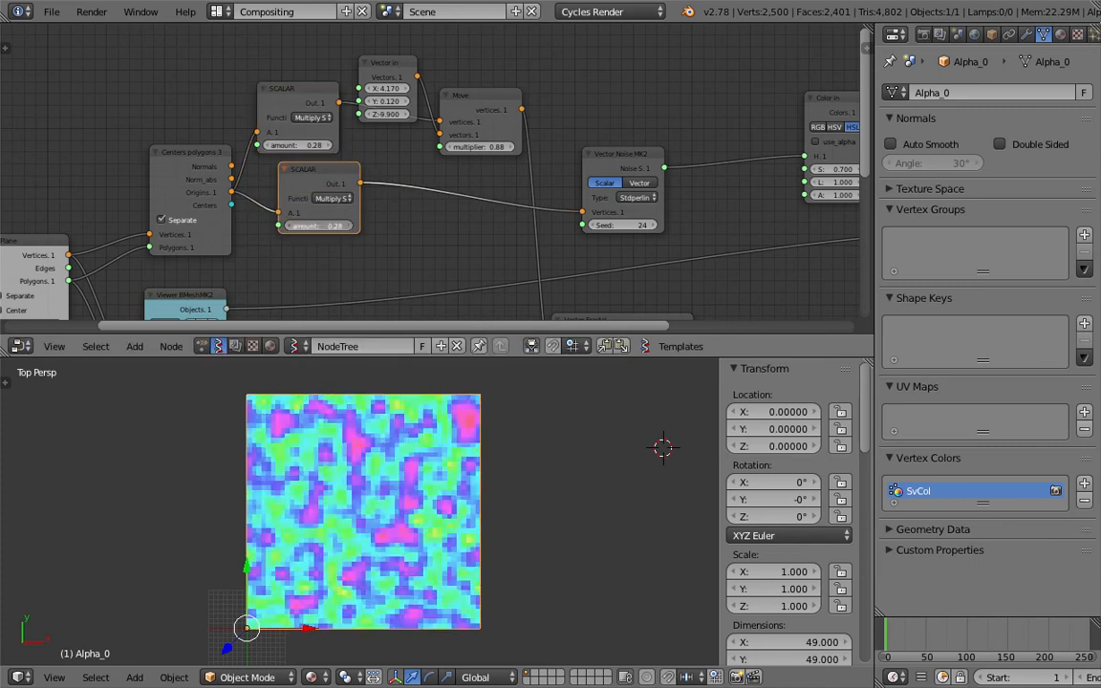
mouse_move(329, 225)
mouse_down()
mouse_move(297, 226)
mouse_move(330, 230)
mouse_up()
Step: Duplicate the Move node into the link between the second SCALAR and Vector Noise MK2, and connect Vector in to its vectors input
click(491, 99)
drag(475, 116, 480, 93)
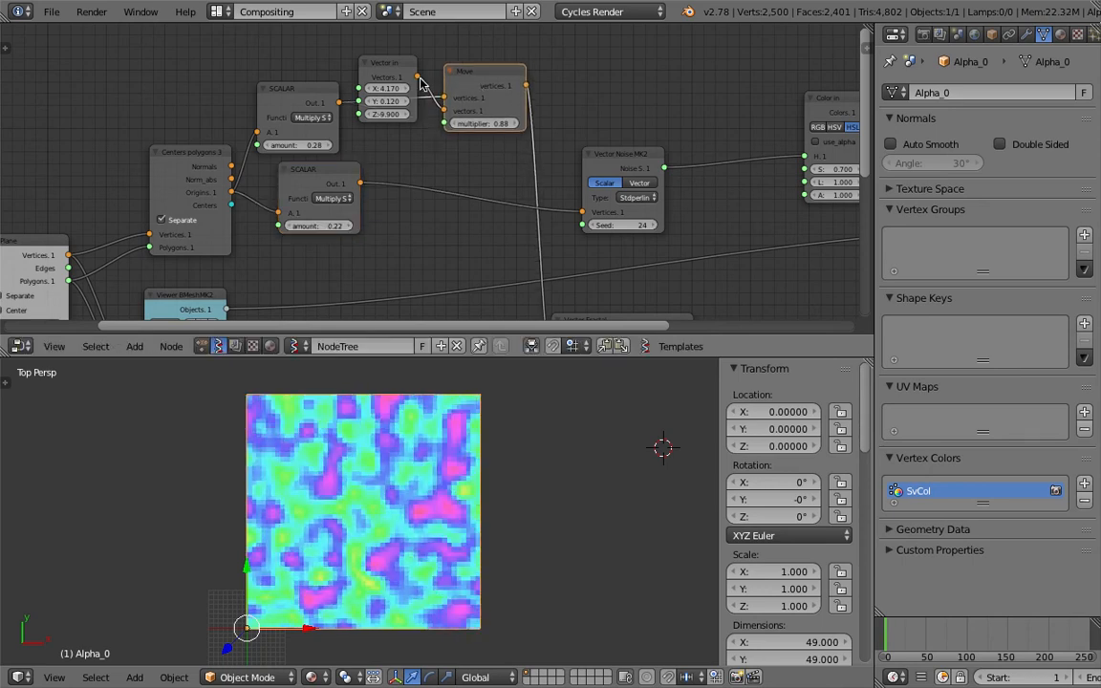
key(shift+d)
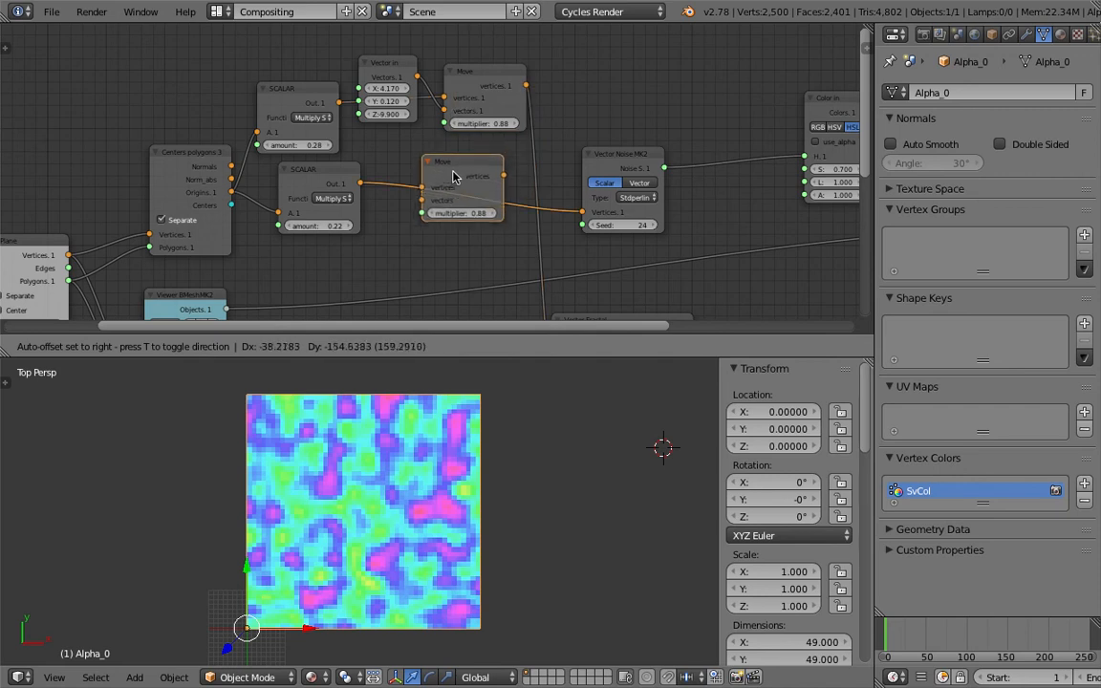
click(458, 183)
key(ctrl+s)
click(459, 181)
drag(386, 76, 427, 206)
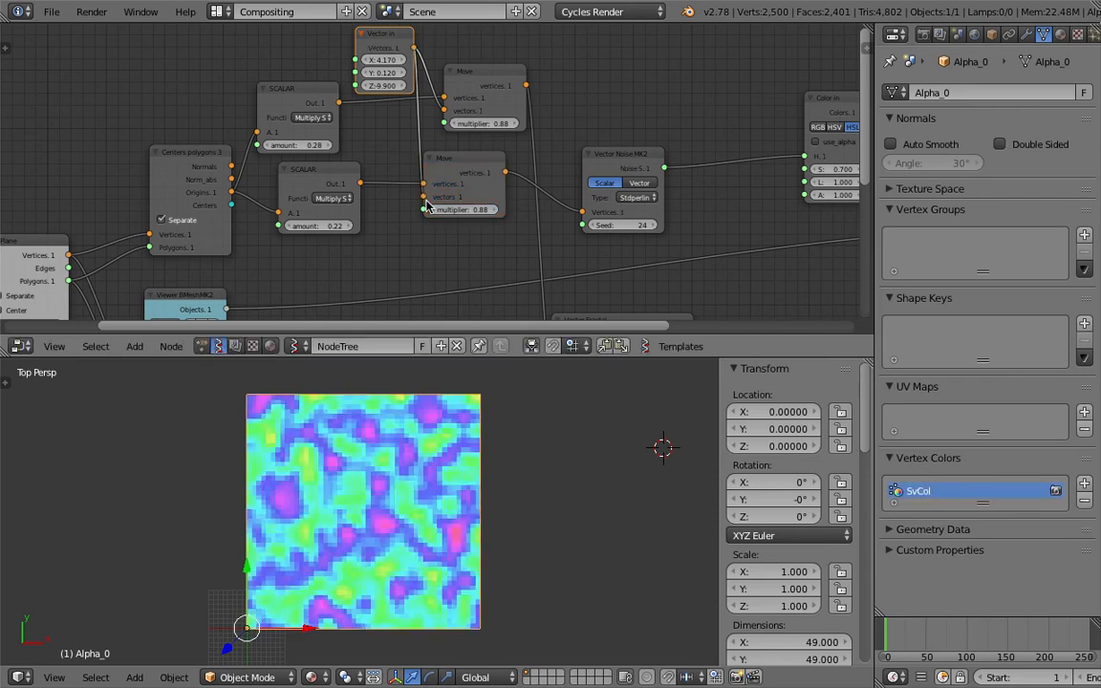
Step: Set the Vector in node feeding both Move nodes to X 5.910, Y 6.600 and Z 5.460
drag(382, 59, 298, 85)
middle_drag(437, 230, 403, 205)
key(ctrl+s)
click(402, 205)
middle_drag(411, 478, 344, 500)
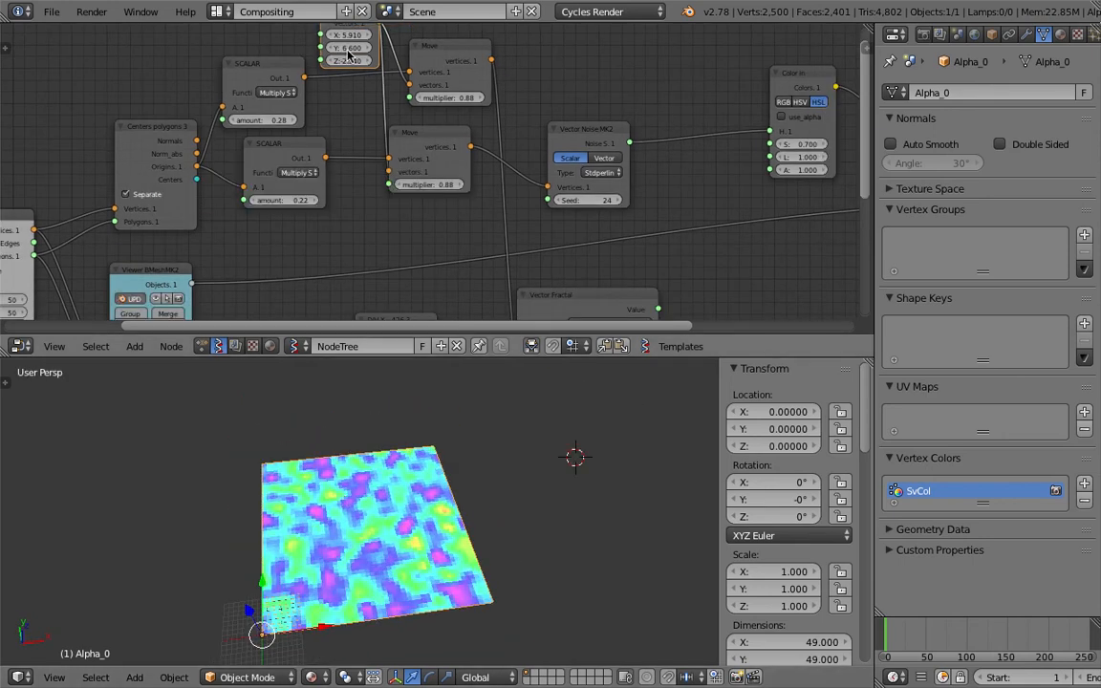
drag(349, 60, 382, 110)
Step: Save the file over the existing blend file
middle_drag(484, 494, 431, 506)
scroll(660, 224, right, 6)
scroll(383, 144, up, 2)
middle_drag(358, 132, 506, 148)
key(ctrl+s)
middle_drag(444, 381, 445, 457)
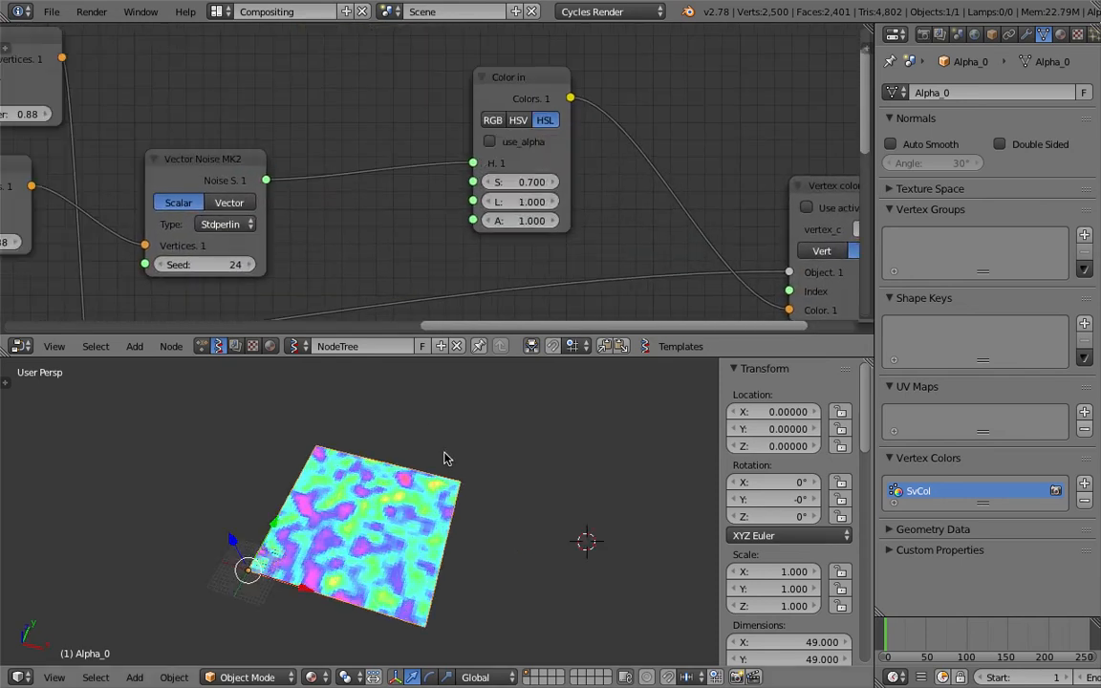
scroll(444, 462, up, 3)
key(ctrl+s)
click(445, 459)
Step: Switch the Color in node to HSV and set both S and V to 0.940
click(518, 119)
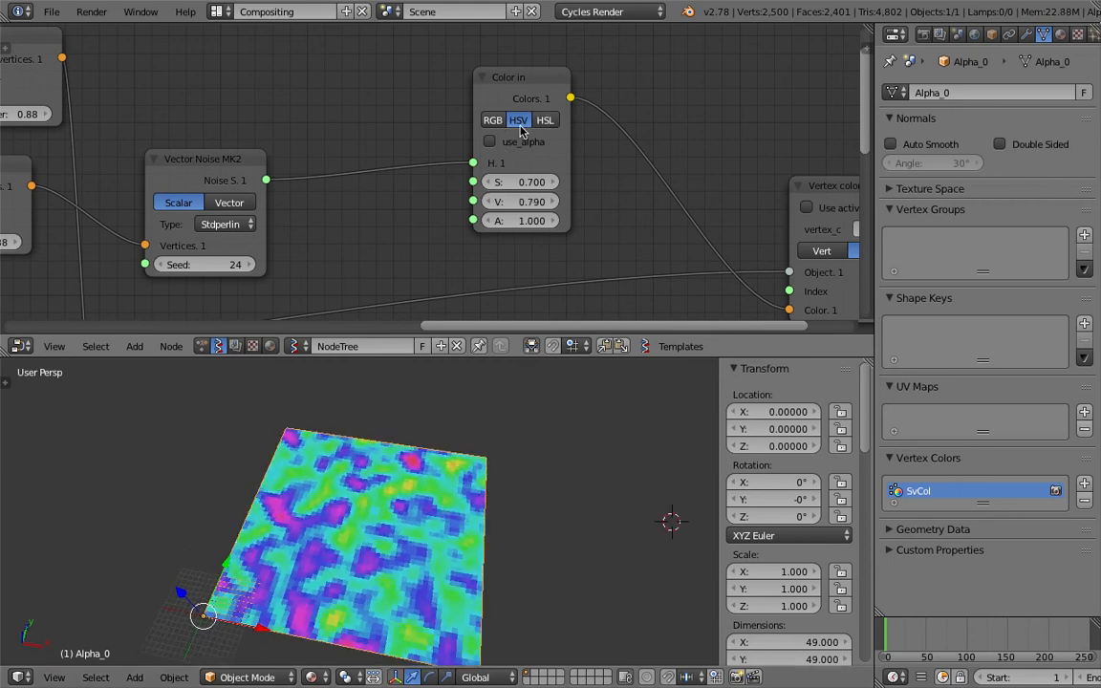
middle_drag(354, 155, 387, 134)
drag(549, 160, 596, 179)
middle_drag(435, 226, 444, 227)
scroll(409, 214, down, 2)
scroll(341, 153, up, 1)
click(341, 152)
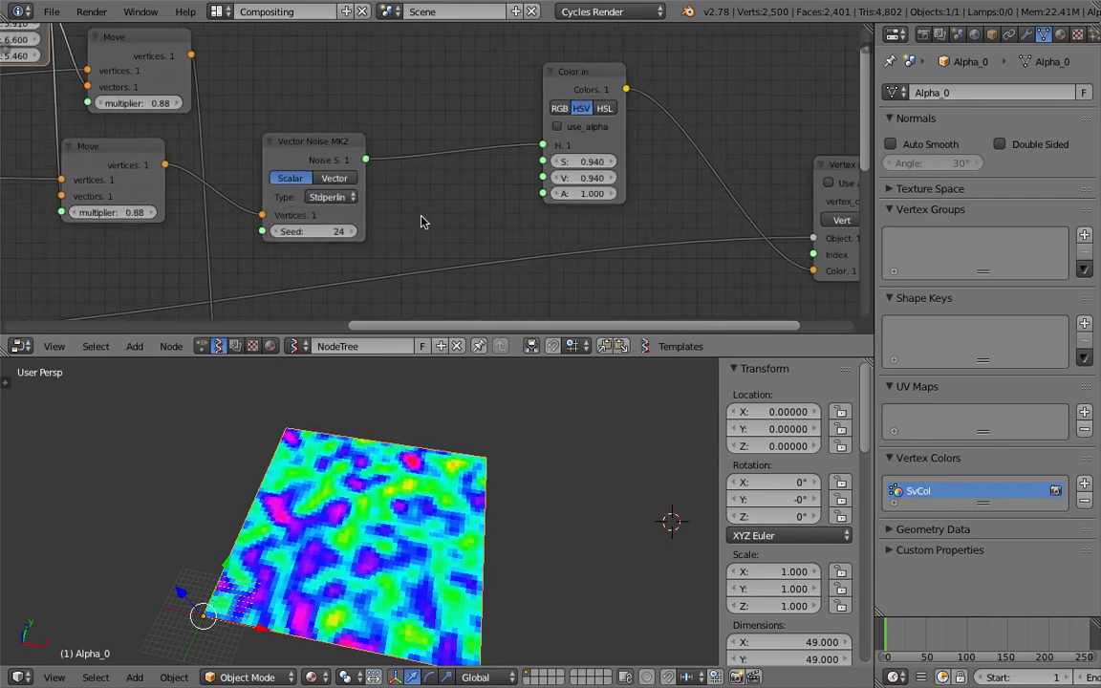
Step: Spread out the Vector Noise MK2, Color in and Vertex color new nodes and save the file
drag(341, 150, 342, 118)
middle_drag(427, 217, 265, 231)
scroll(265, 232, down, 1)
drag(414, 140, 474, 124)
drag(657, 190, 709, 175)
mouse_move(416, 115)
middle_down()
mouse_move(471, 164)
mouse_move(522, 182)
mouse_move(409, 124)
middle_up()
key(ctrl+s)
click(522, 181)
Step: Add a Vector Lerp node above the link between Vector Noise MK2 and Color in, and save the file
key(shift+a)
click(409, 119)
key(BackSpace)
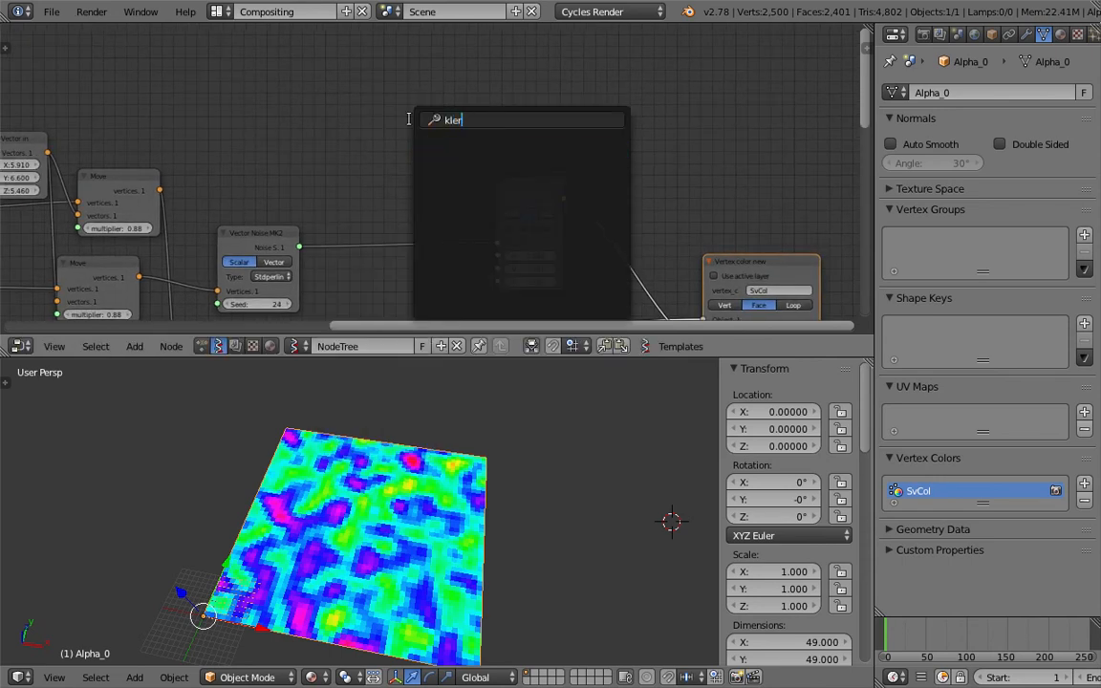
text(ler)
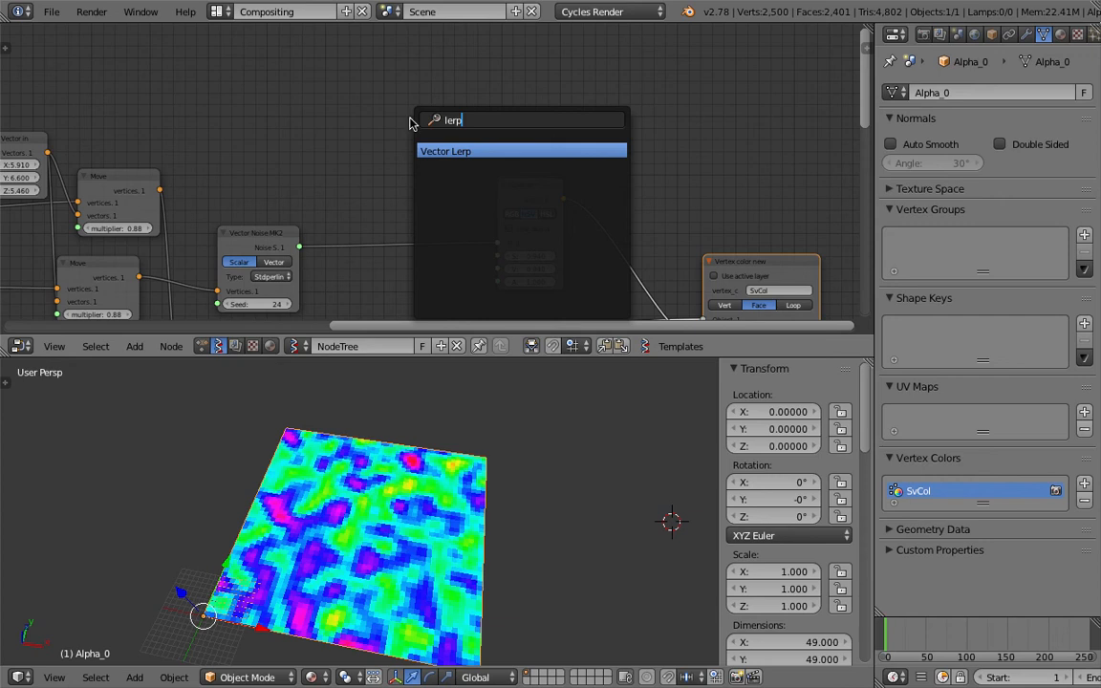
key(Return)
key(ctrl+s)
key(ctrl+s)
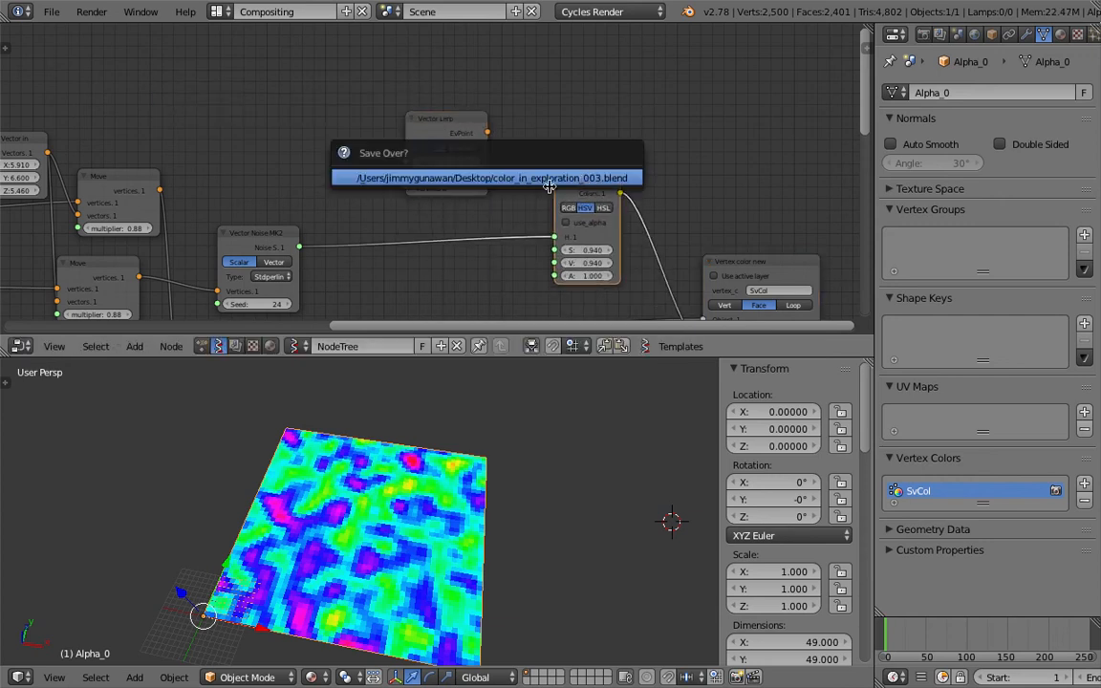
click(549, 179)
Step: Connect the Vector Noise MK2 output to Vector Lerp's factor, and Vector Lerp's EvPoint output to Color in's H input
scroll(387, 184, up, 2)
drag(294, 223, 294, 222)
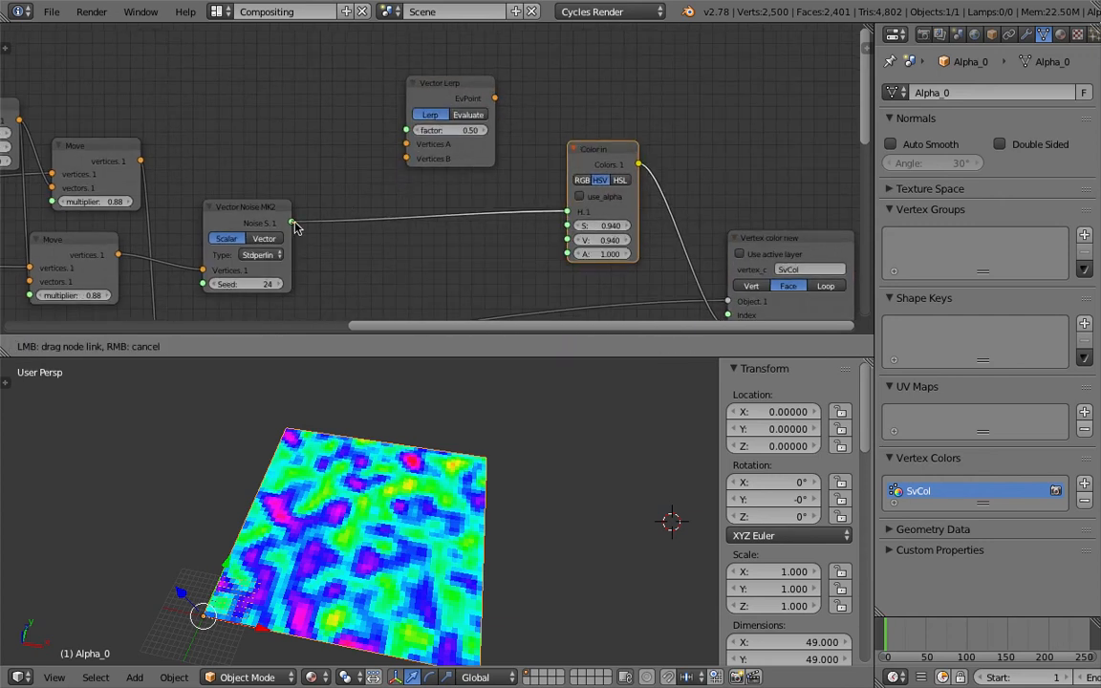
drag(377, 146, 403, 136)
drag(559, 206, 565, 209)
Step: Add a Vector in node beside the Vector Lerp node and place a duplicate of it just below
key(shift+a)
click(289, 98)
text(vec)
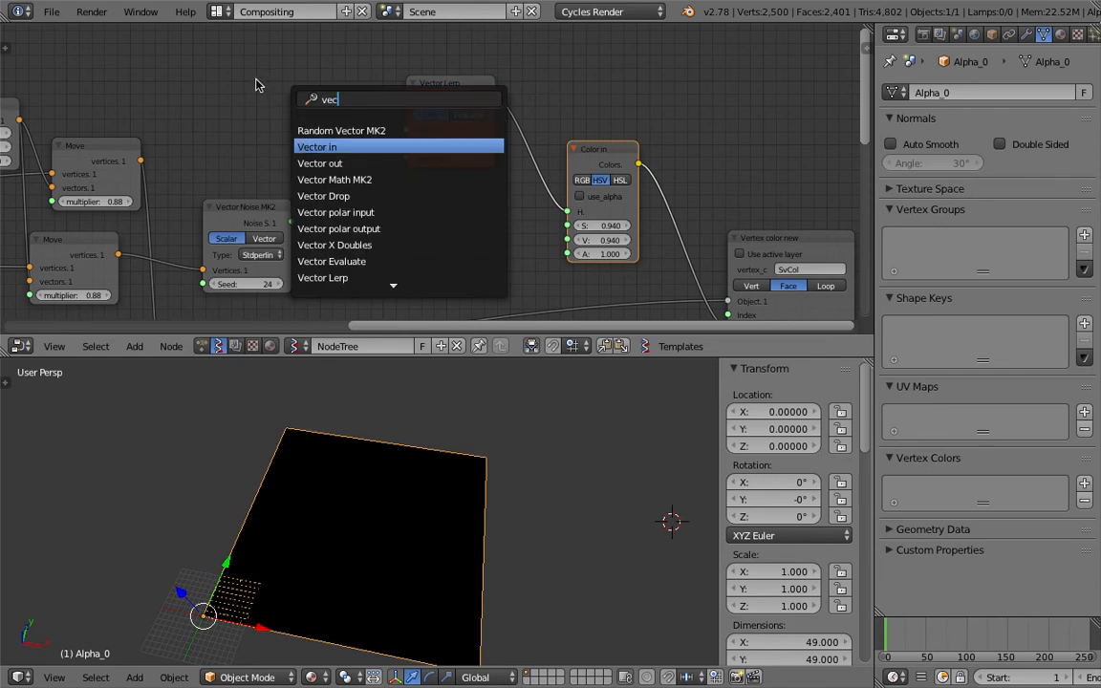
key(Return)
click(212, 35)
key(shift+d)
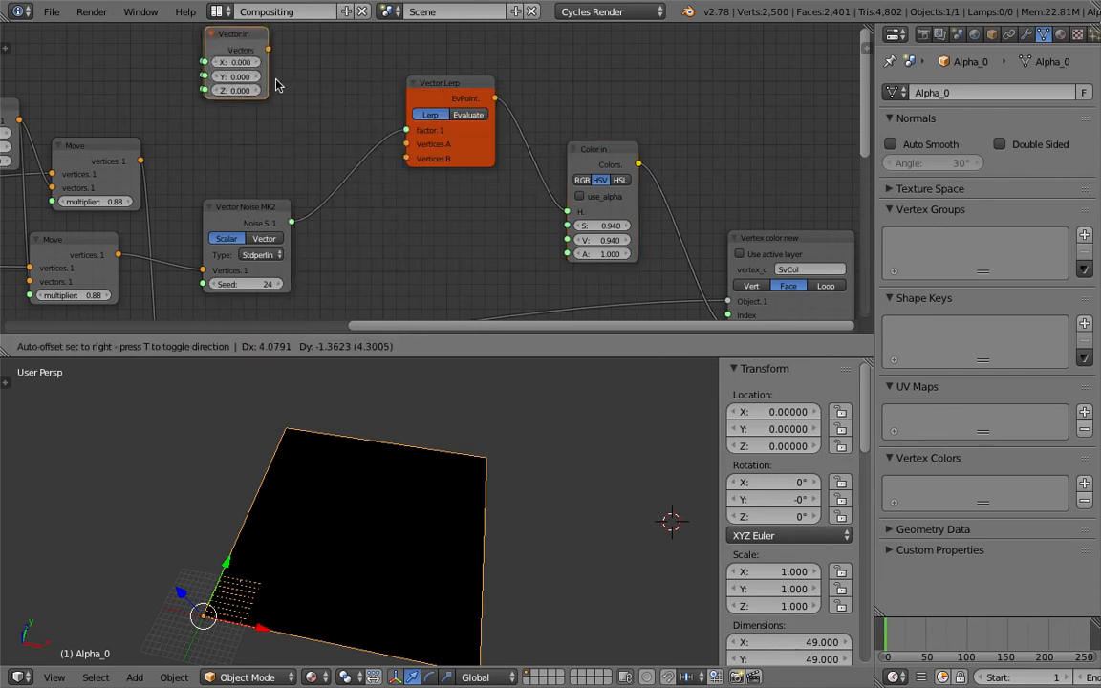
click(243, 91)
Step: Set X to 1 in the upper new Vector in node and Y to 1 in the lower one
click(234, 61)
text(1)
key(Return)
click(260, 157)
text(1)
Step: Connect the upper Vector in node to Vector Lerp's Vertices A and the lower one to Vertices B, and switch Vector Lerp to Evaluate
drag(283, 134, 392, 160)
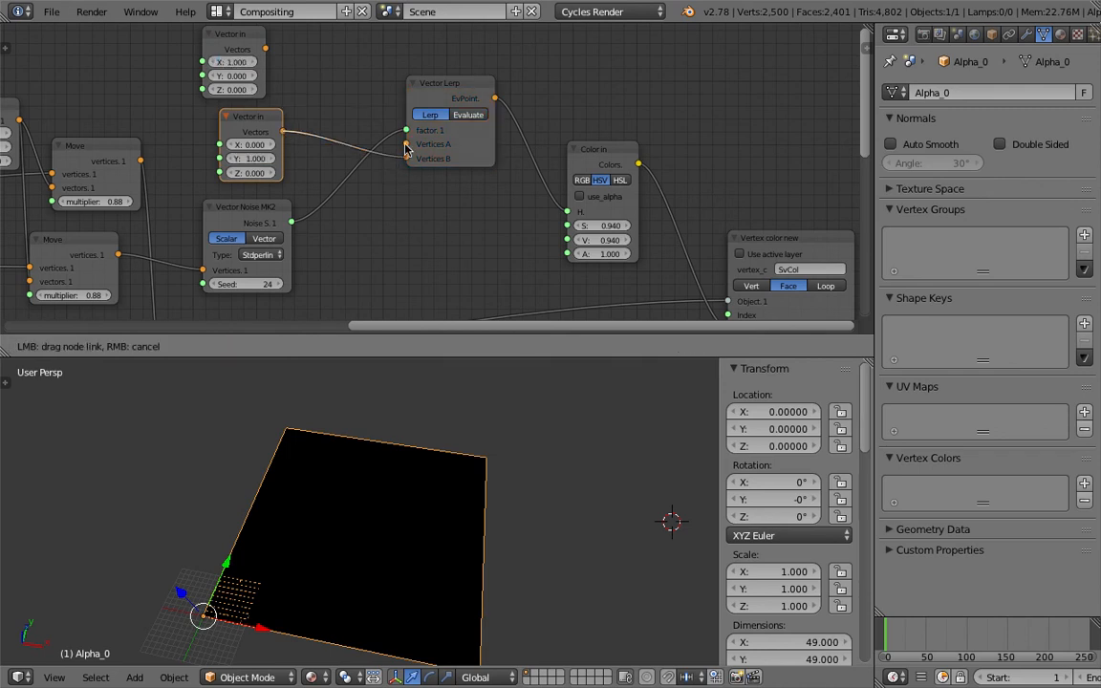
drag(266, 48, 406, 143)
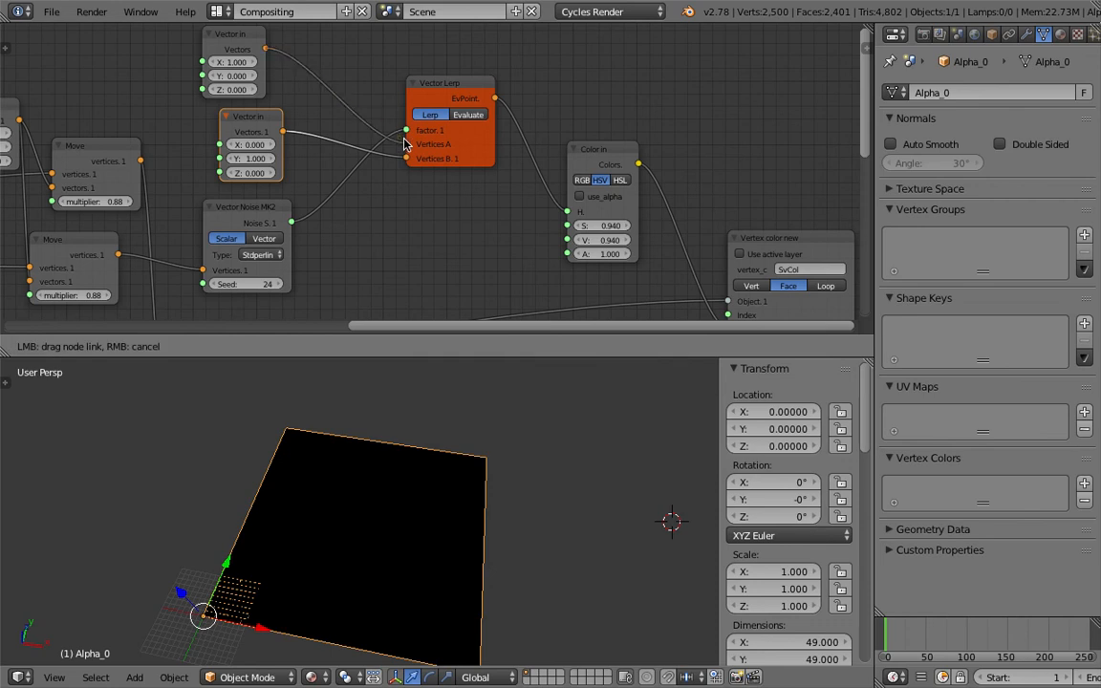
click(467, 117)
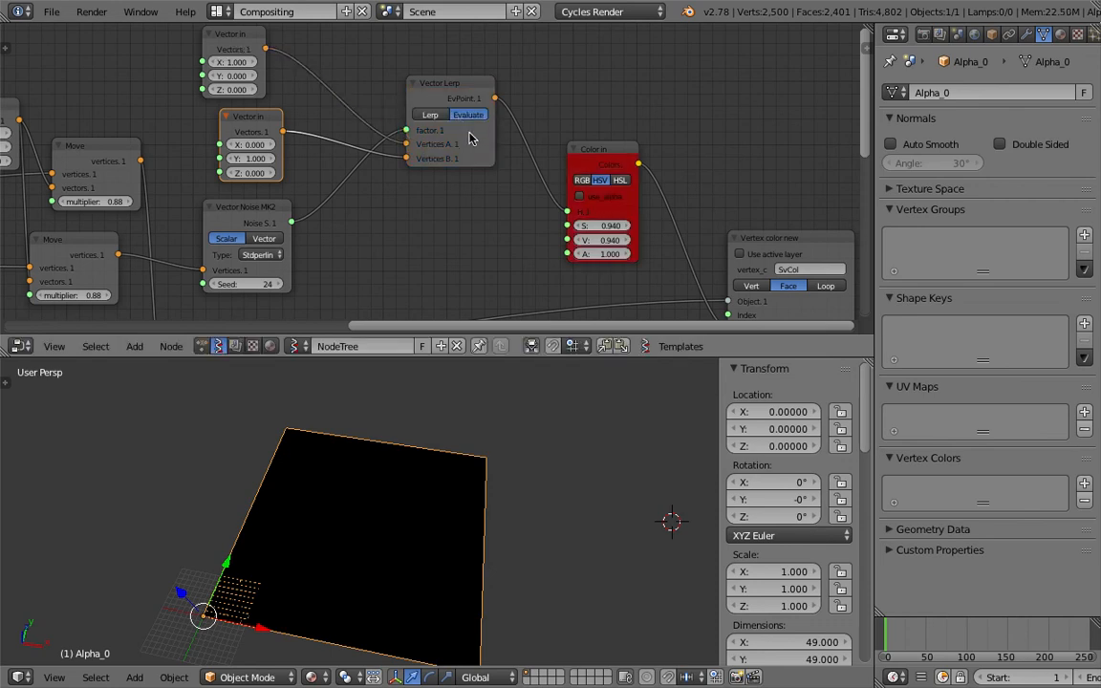
middle_drag(507, 439, 484, 454)
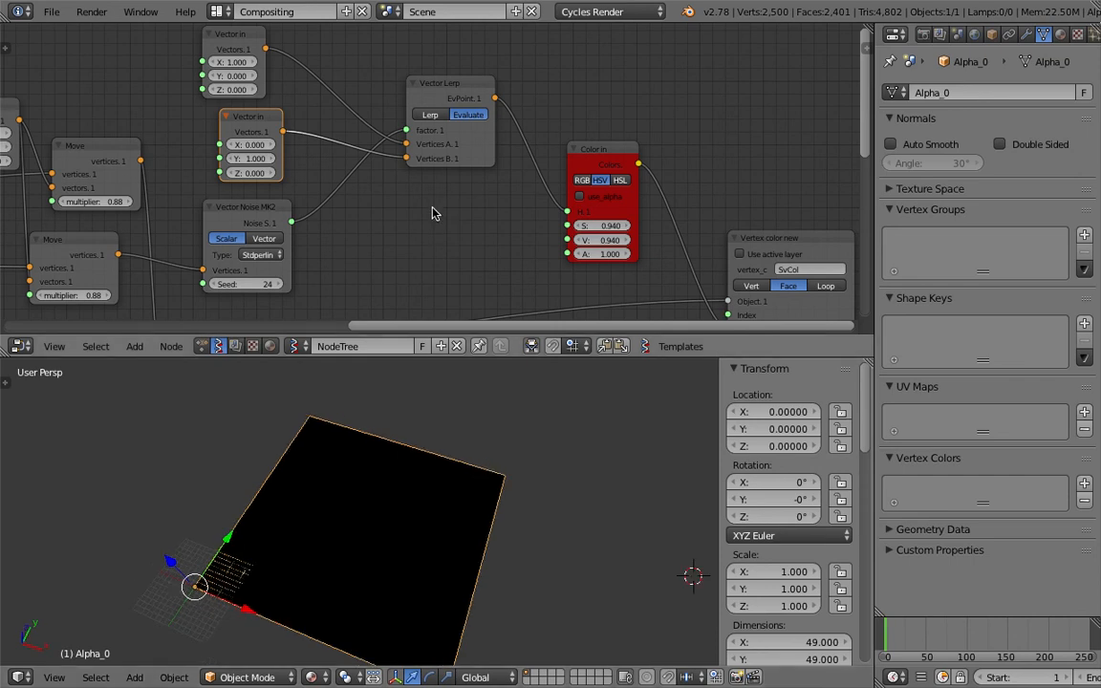
mouse_move(403, 159)
mouse_down()
mouse_move(390, 161)
mouse_move(405, 160)
mouse_up()
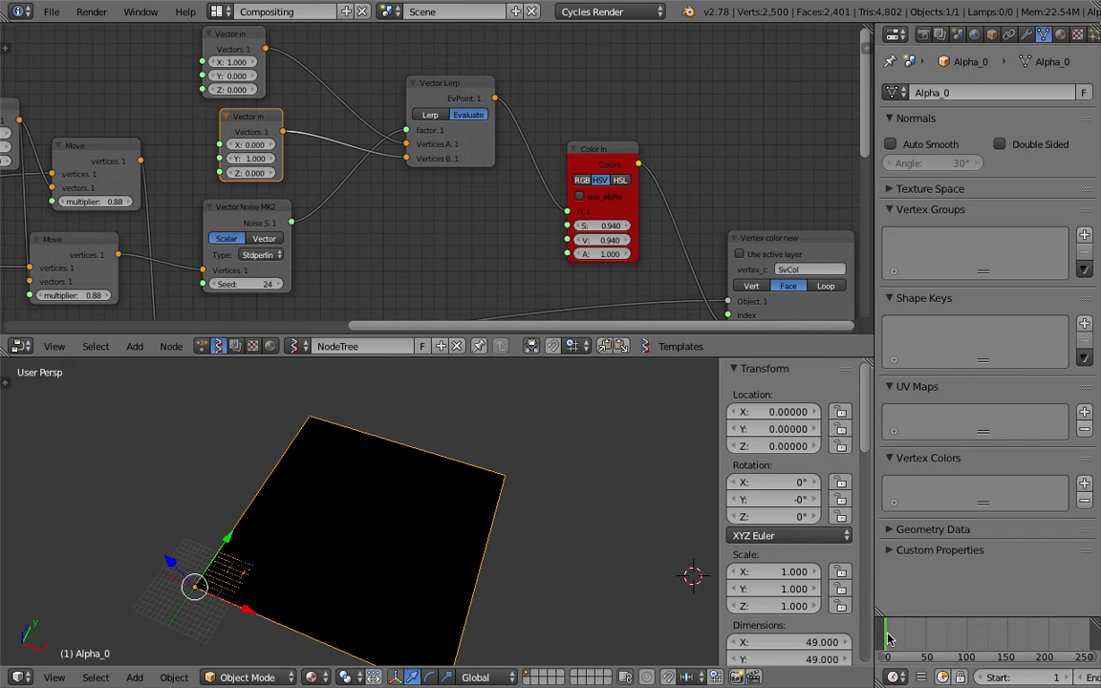
drag(439, 99, 417, 97)
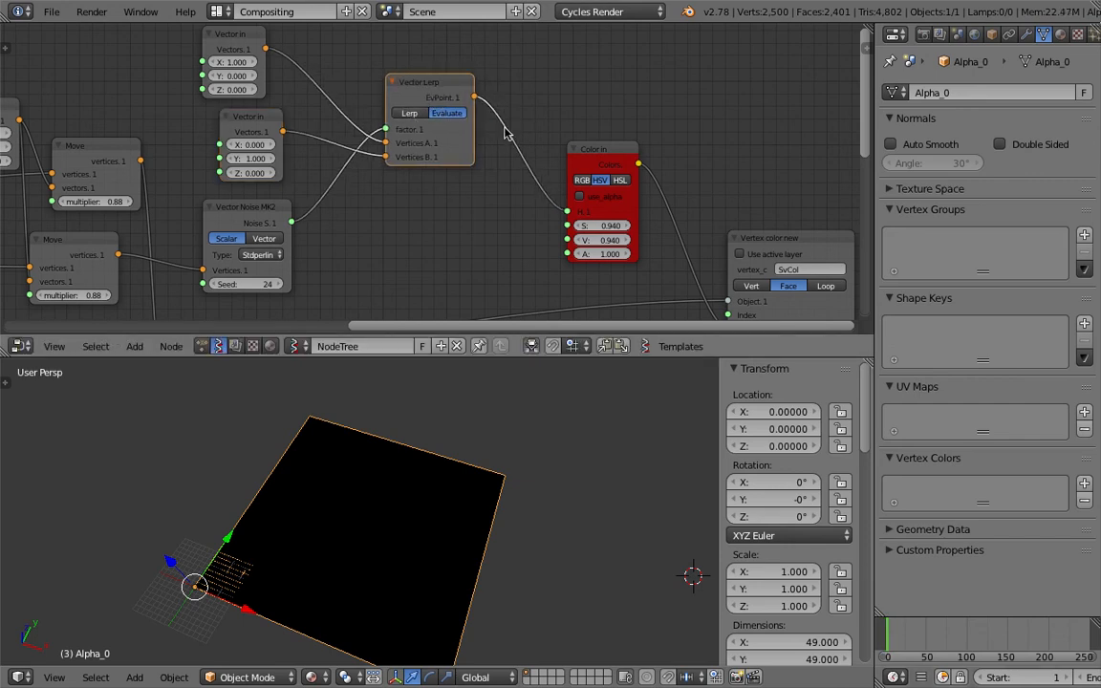
Step: Connect Vector Lerp's EvPoint output directly to the Vertex color new node's Color input and move the Color in node aside
middle_drag(611, 219, 501, 175)
scroll(504, 178, down, 2)
drag(495, 122, 495, 112)
scroll(420, 129, up, 1)
middle_drag(414, 187, 403, 145)
drag(366, 89, 594, 299)
drag(478, 131, 513, 100)
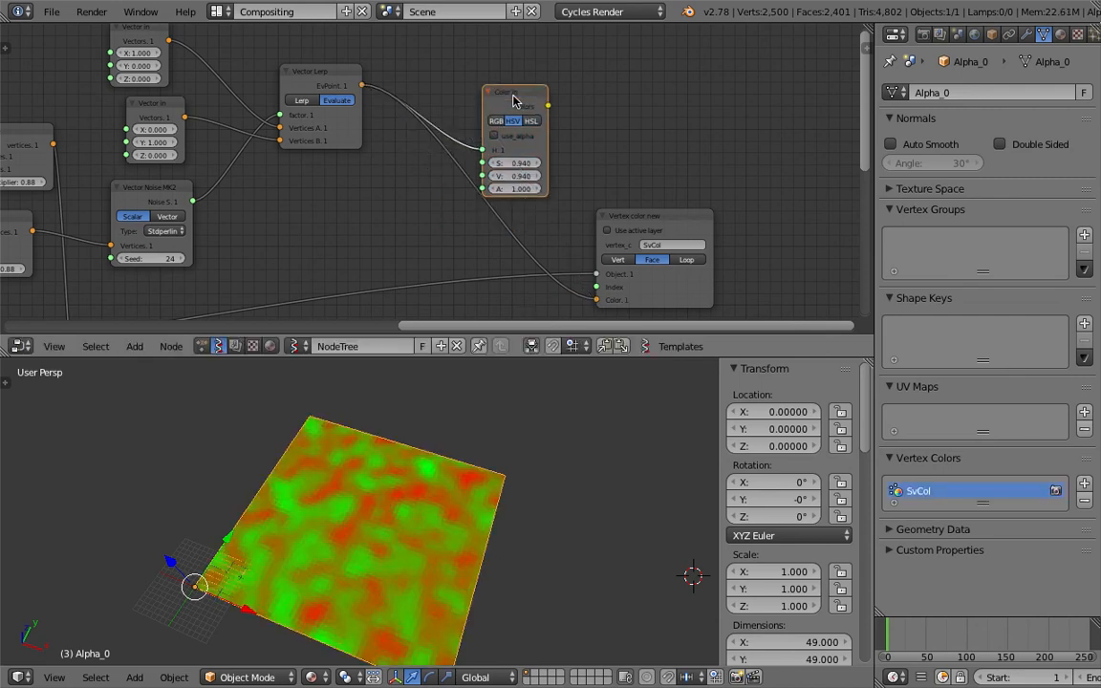
Step: Enlarge the node editor area downward over the 3D view
middle_drag(464, 137, 468, 157)
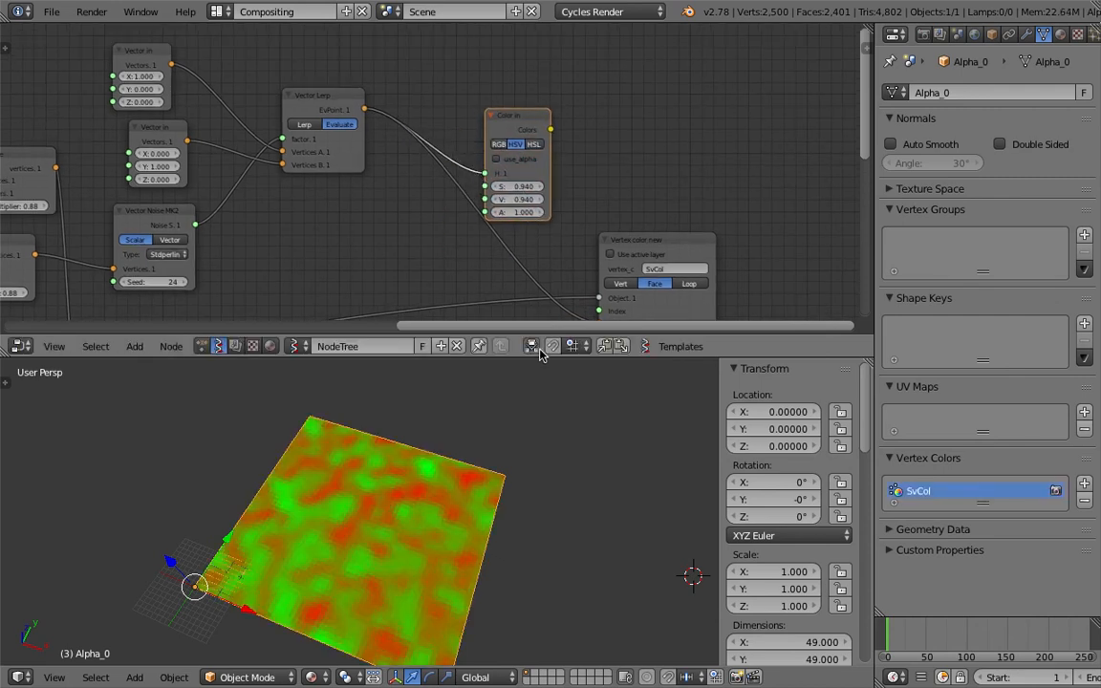
drag(541, 357, 537, 391)
scroll(426, 265, up, 1)
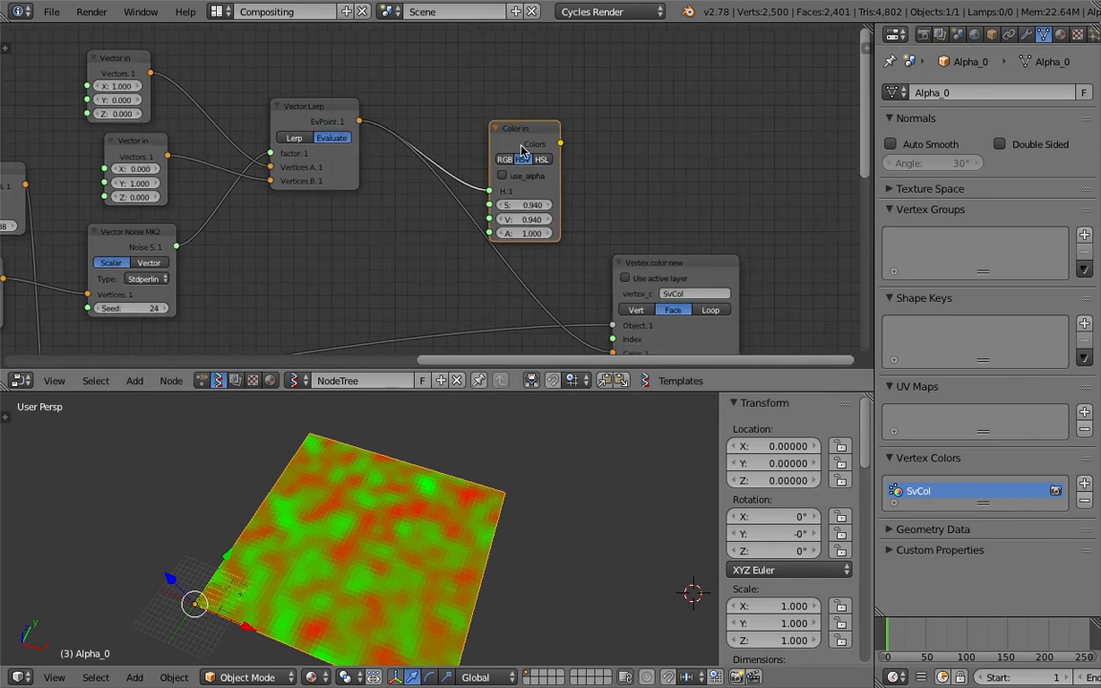
Step: Move the Color in node further up and away from the Vector Lerp node, and save the file
drag(520, 131, 552, 112)
middle_drag(520, 154, 511, 185)
key(ctrl+s)
click(588, 161)
Step: Add a Vector out node between Vector Lerp and Color in, with its X output feeding Color in's H input
key(alt+space)
text(vec)
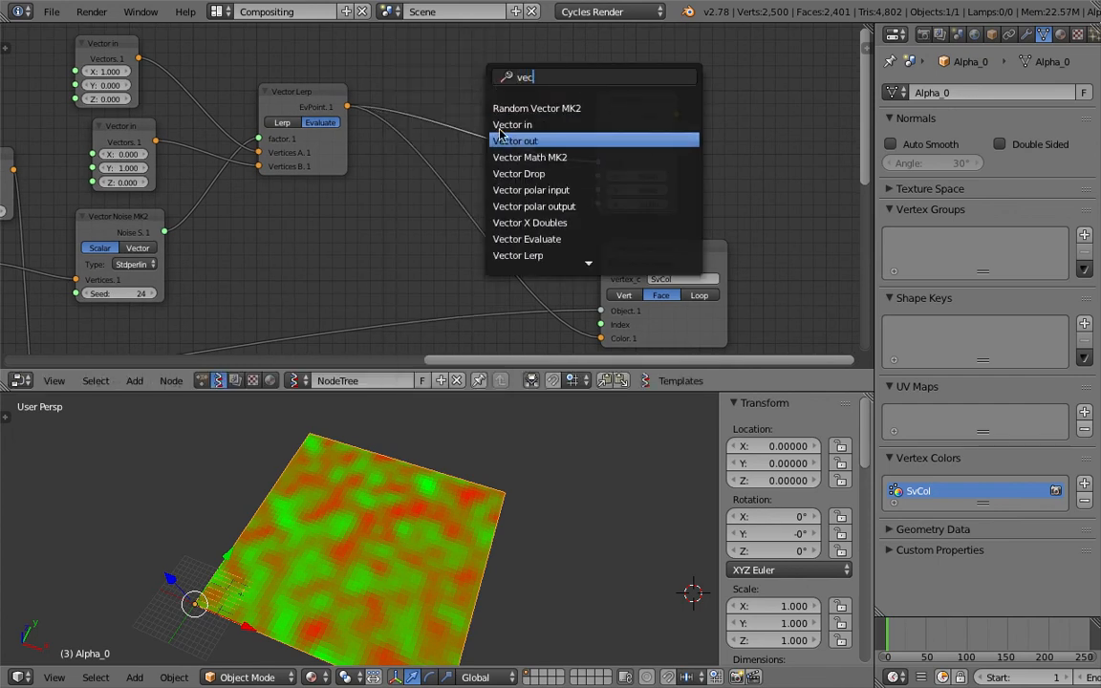
click(500, 139)
click(508, 95)
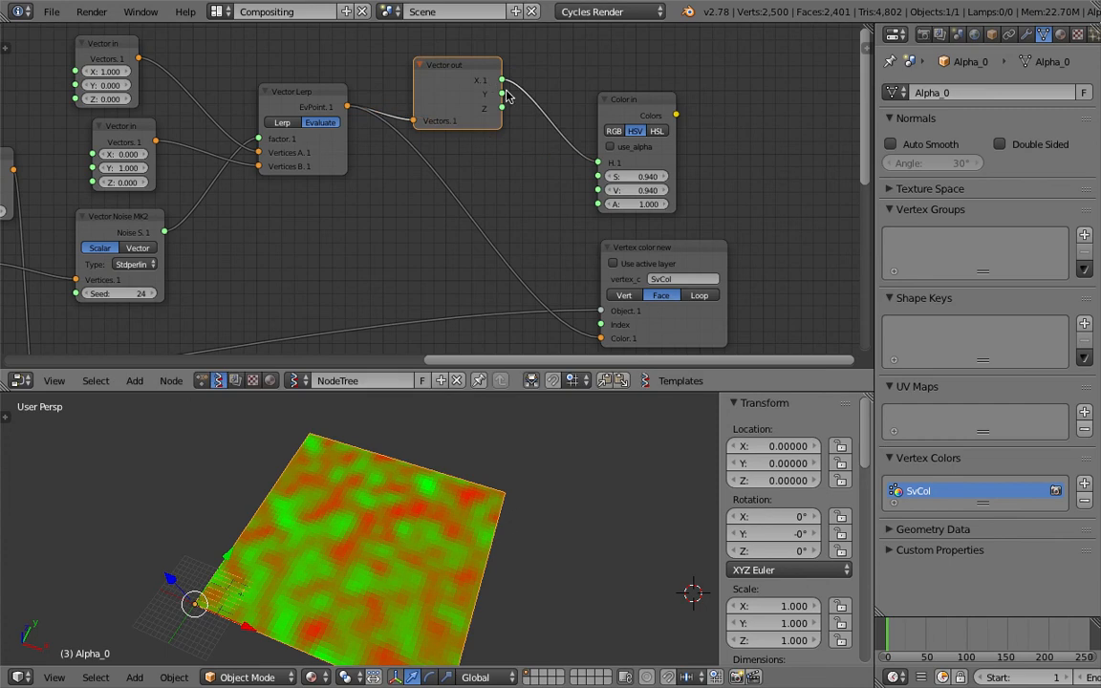
key(g)
click(563, 129)
Step: Connect Color in's Colors output to Vertex color new's Color input, move Vertex color new further away, and save the file
drag(594, 104, 595, 343)
drag(651, 254, 728, 214)
key(ctrl+s)
click(727, 212)
scroll(570, 177, up, 2)
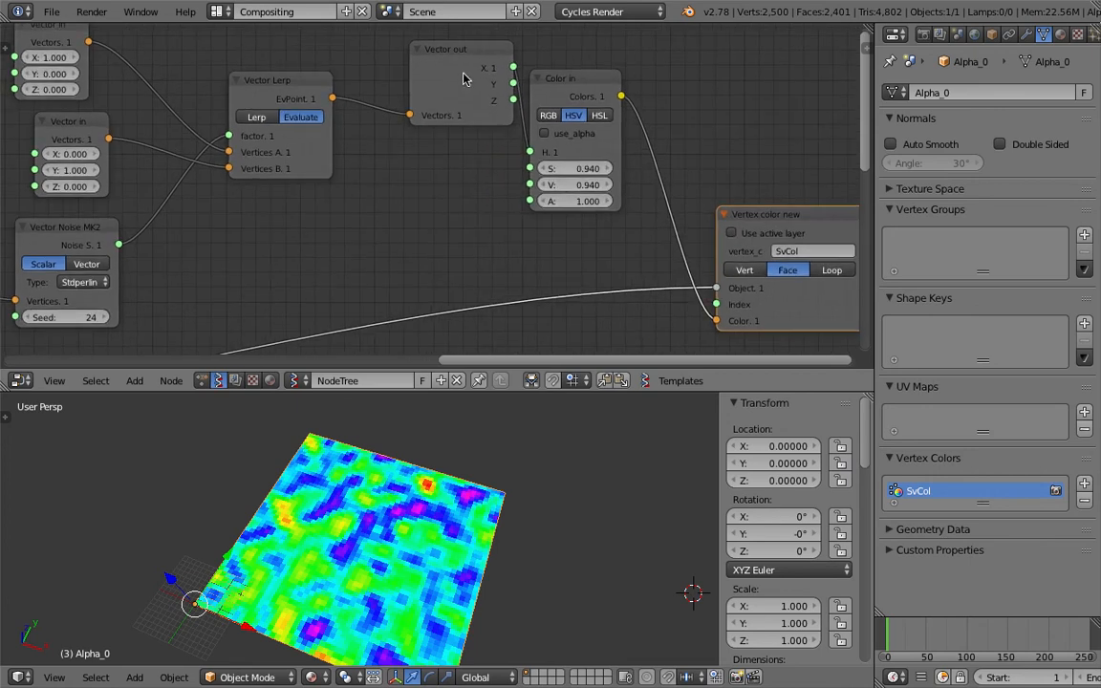
Step: Set the lower Vector in node to X 0.150 and Z 0.120, adjust the upper Vector in's components, and save the file
drag(461, 78, 435, 101)
ctrl+scroll(388, 165, left, 4)
mouse_move(144, 151)
mouse_down()
mouse_move(172, 152)
mouse_move(149, 153)
mouse_move(149, 181)
mouse_move(146, 168)
mouse_up()
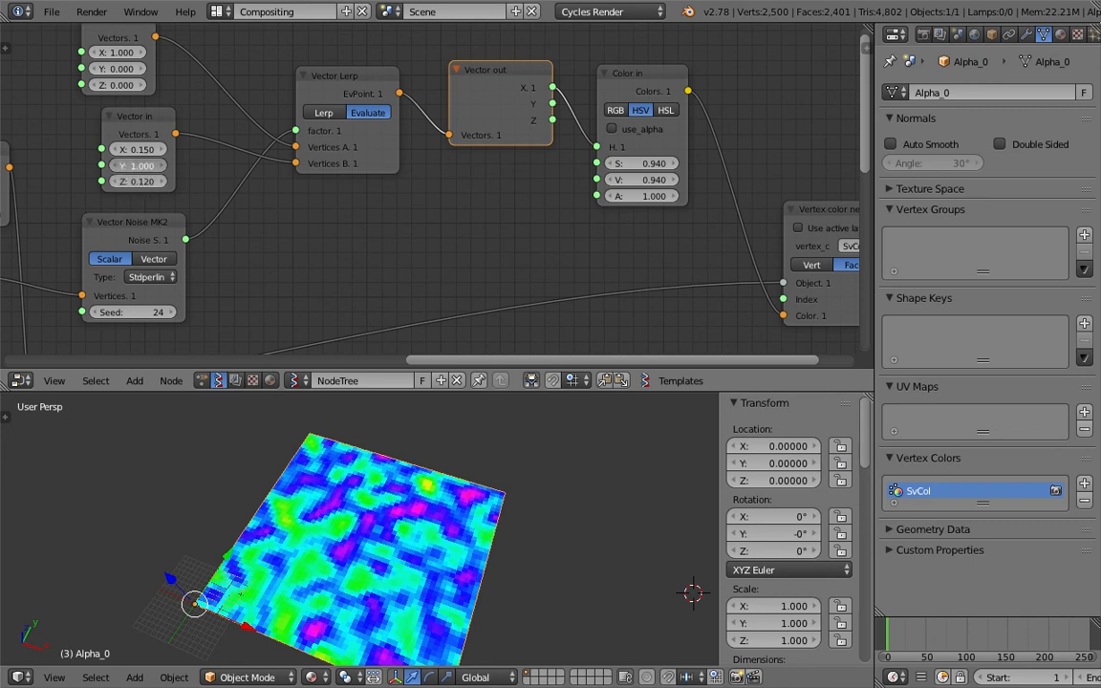
drag(115, 69, 134, 85)
click(114, 85)
key(ctrl+s)
key(Return)
Step: Connect Vector out's Y and Z outputs to Color in's S and V inputs, and save the file
scroll(439, 153, down, 1)
middle_drag(447, 179, 383, 192)
drag(453, 148, 500, 219)
key(ctrl+s)
click(227, 151)
Step: Vary the X, Y and Z components of both Vector in nodes to change the two blended colors
drag(71, 76, 92, 101)
mouse_move(79, 91)
mouse_down()
mouse_move(96, 91)
mouse_move(95, 106)
mouse_up()
drag(96, 166, 86, 195)
drag(95, 165, 77, 166)
Step: Switch the Vector Noise MK2 node's type to cell noise and change its Seed value
middle_drag(282, 191, 307, 184)
scroll(306, 189, up, 1)
scroll(246, 248, up, 1)
click(246, 250)
click(239, 76)
drag(205, 288, 253, 288)
middle_drag(368, 483, 411, 526)
drag(207, 289, 250, 288)
Step: Move the plane grid node and the mesh viewer node further away from the rest of the node network
middle_drag(358, 250, 495, 230)
scroll(478, 229, down, 3)
scroll(468, 175, down, 3)
scroll(287, 227, down, 1)
middle_drag(280, 231, 526, 177)
middle_drag(166, 231, 297, 184)
scroll(309, 217, up, 1)
scroll(309, 221, up, 1)
drag(230, 179, 113, 165)
middle_drag(311, 290, 357, 126)
drag(451, 73, 363, 74)
Step: Move the unconnected Color Out node from below the plane grid node to just below Vertex color new's input side
click(200, 191)
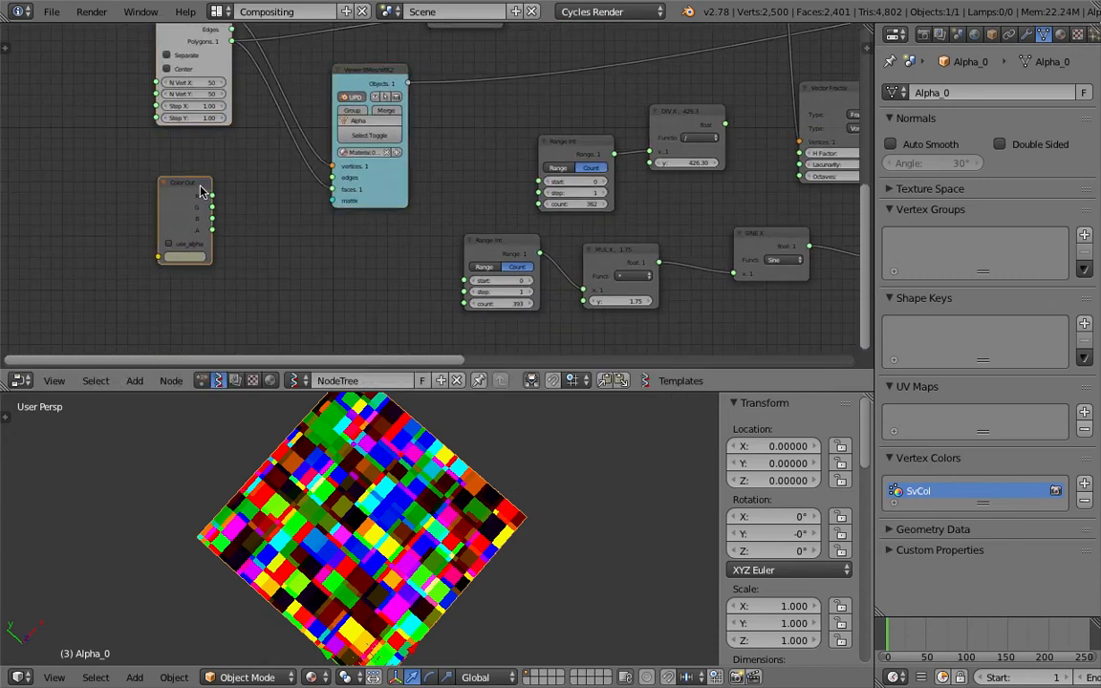
scroll(430, 187, down, 4)
middle_drag(331, 189, 222, 209)
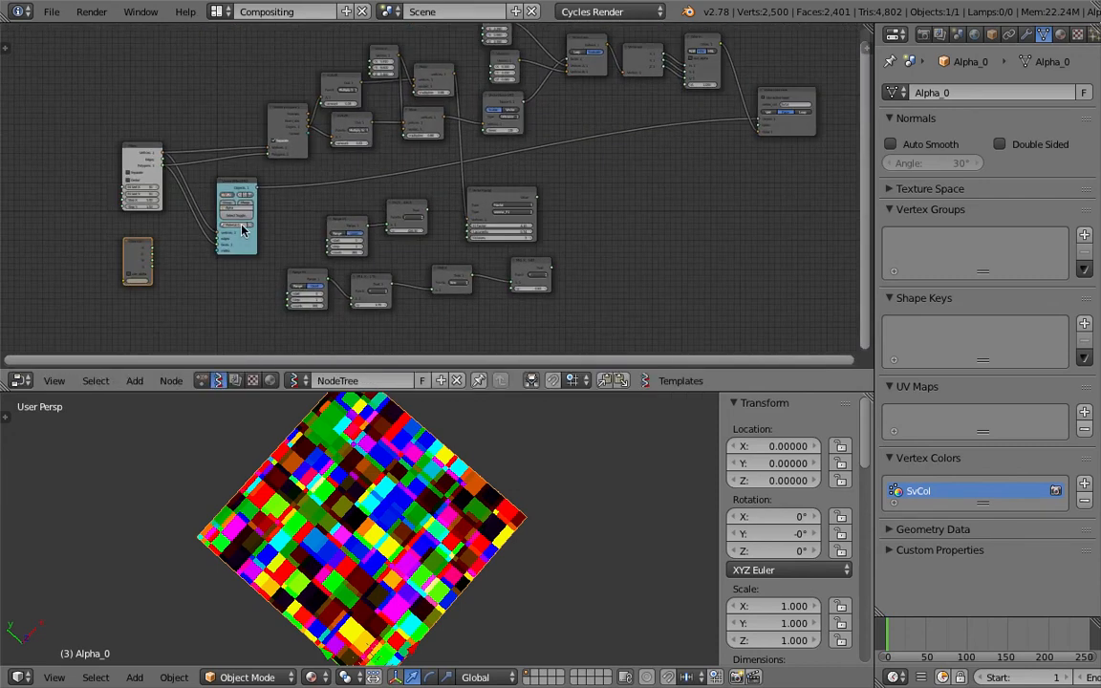
key(g)
click(816, 123)
middle_drag(599, 119, 239, 205)
scroll(330, 207, up, 3)
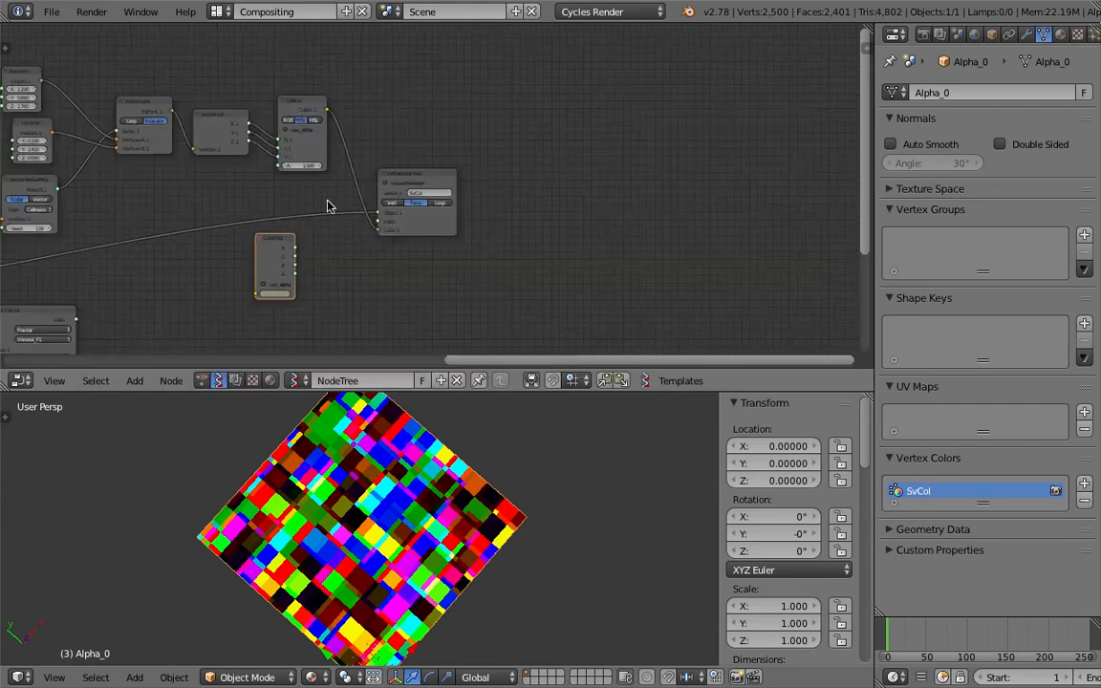
drag(265, 259, 325, 250)
Step: Move the Vertex color new node further away from Color in, and save the file
scroll(427, 187, up, 1)
drag(440, 174, 512, 154)
key(ctrl+s)
click(458, 160)
scroll(442, 163, up, 3)
middle_drag(190, 66, 254, 68)
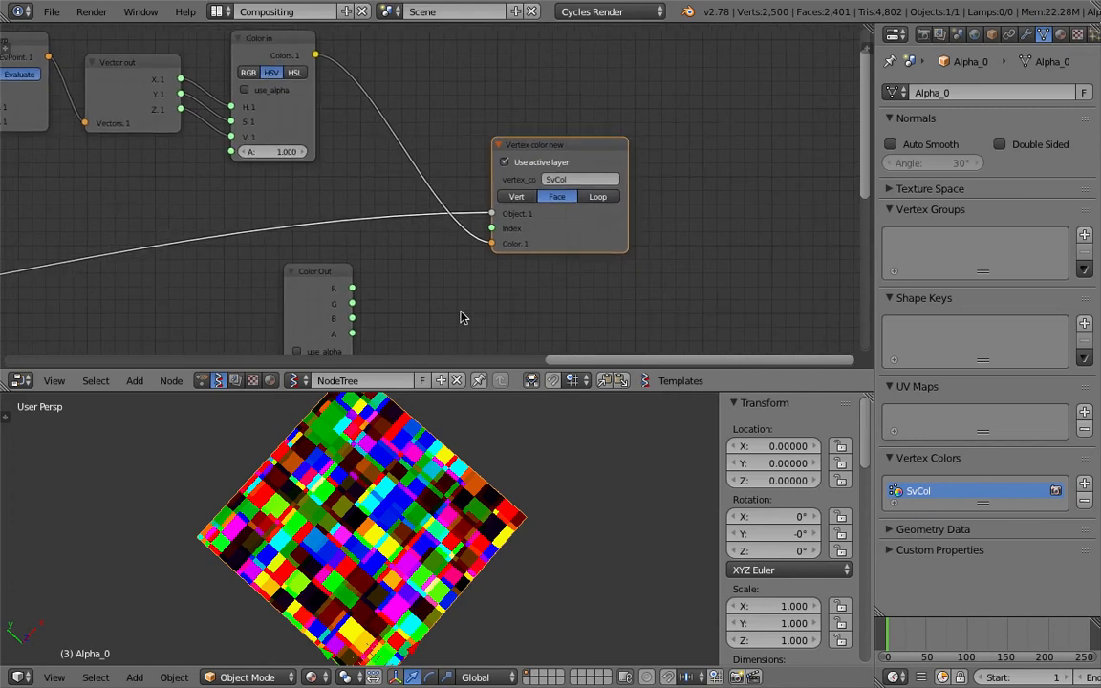
Step: Enlarge the node editor area downward, spread the Color Out and Vertex color new nodes apart, and save the file
drag(490, 393, 494, 433)
middle_drag(307, 272, 358, 245)
scroll(311, 160, down, 2)
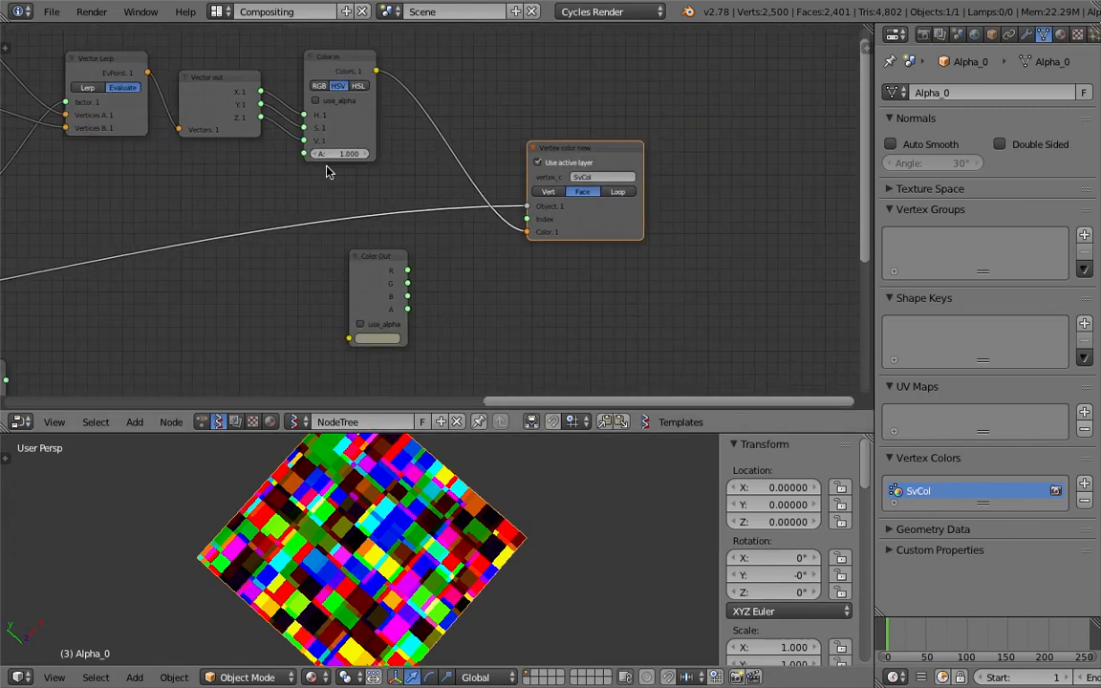
drag(377, 267, 341, 253)
scroll(340, 254, up, 1)
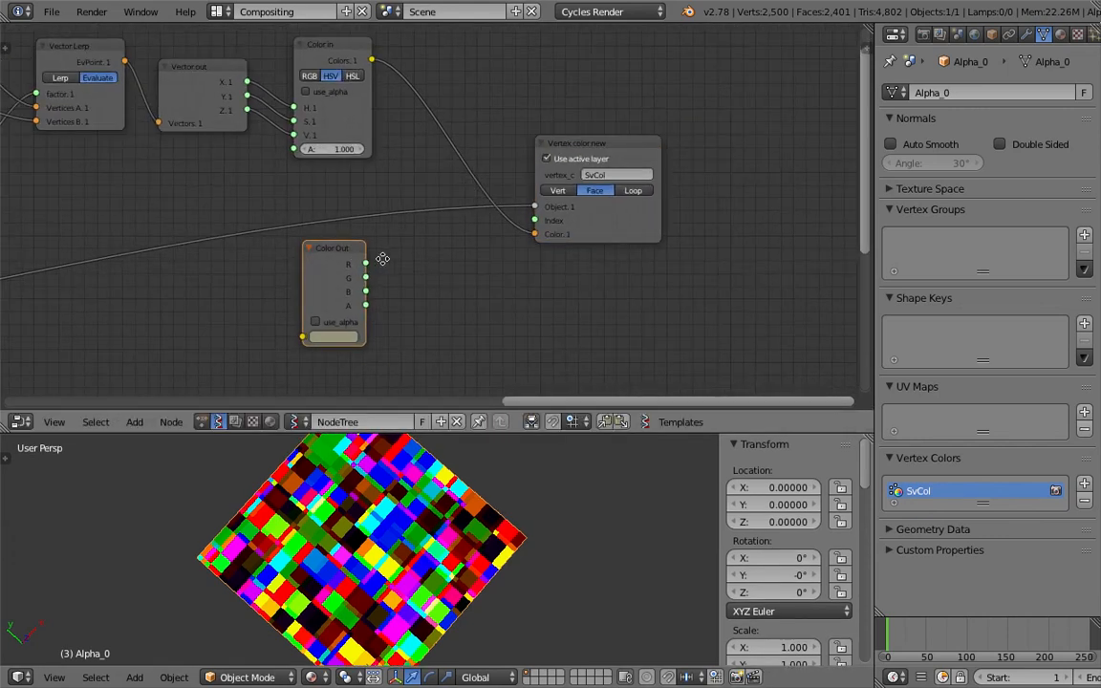
middle_drag(381, 259, 364, 251)
key(ctrl+s)
drag(557, 167, 635, 138)
key(ctrl+s)
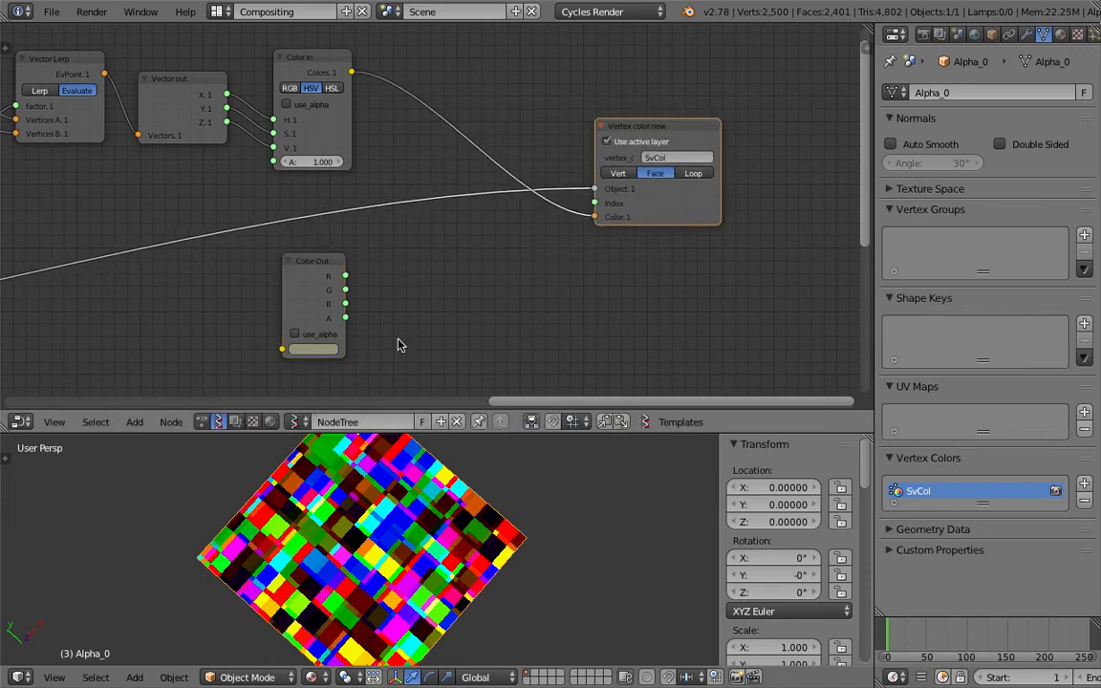
Step: Duplicate the Color in node, place the copy beside the Color Out node, and save the file
click(323, 73)
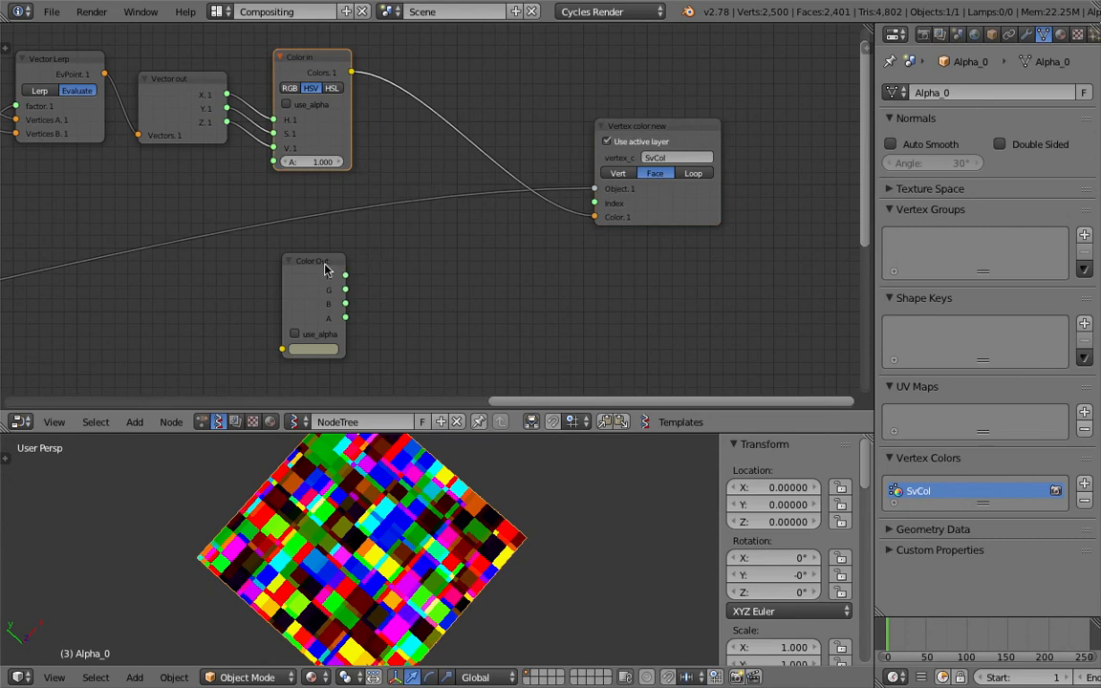
drag(324, 267, 458, 245)
drag(352, 73, 336, 333)
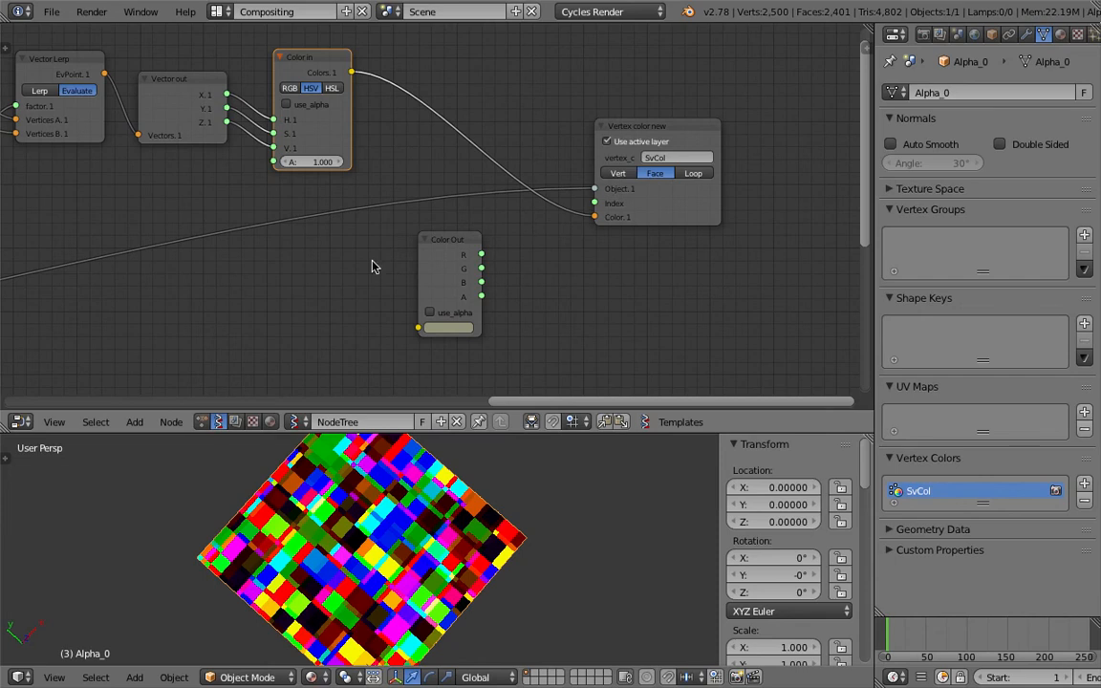
drag(443, 243, 359, 256)
click(319, 62)
key(shift+d)
click(475, 247)
key(ctrl+s)
click(475, 243)
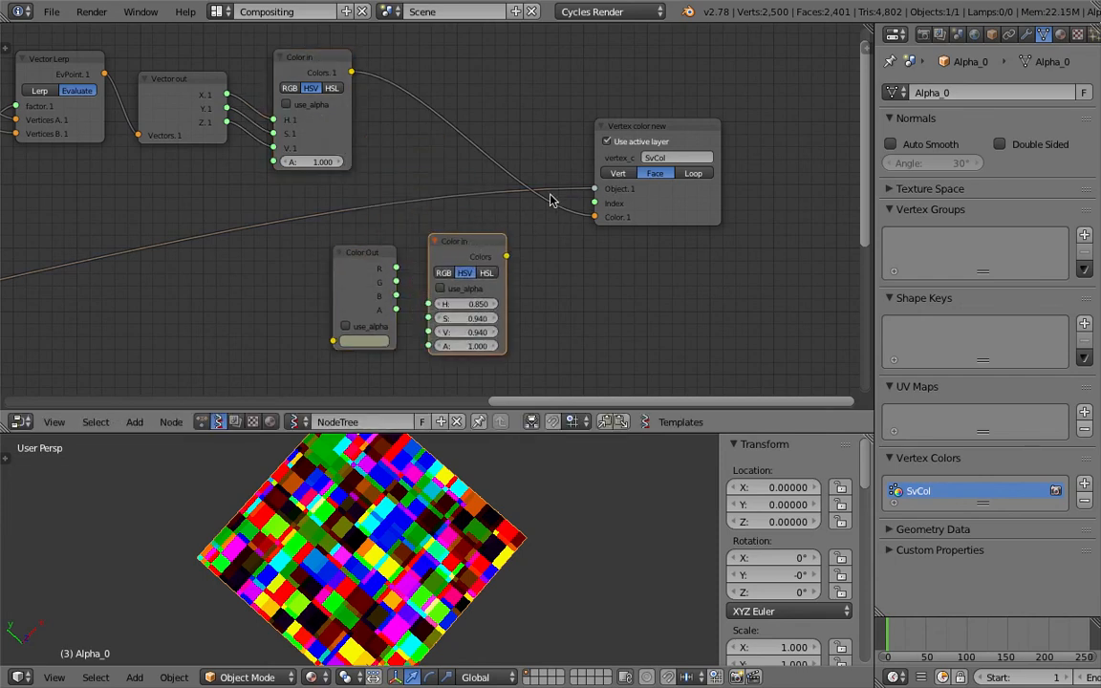
Step: Space out the Vertex color new, copied Color in and Color Out nodes to make room for links
drag(639, 134, 688, 116)
drag(469, 246, 531, 237)
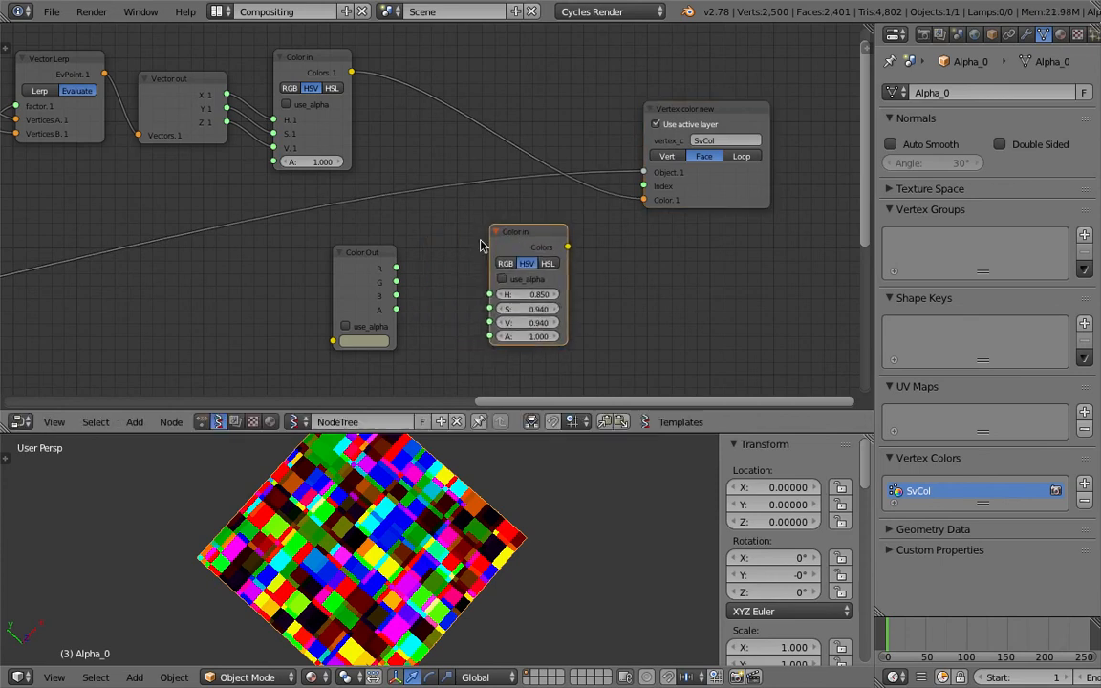
drag(351, 265, 395, 262)
Step: Route the first Color in through Color Out's R output into the copied Color in, set to RGB, and on to Vertex color new's Color
drag(329, 69, 379, 344)
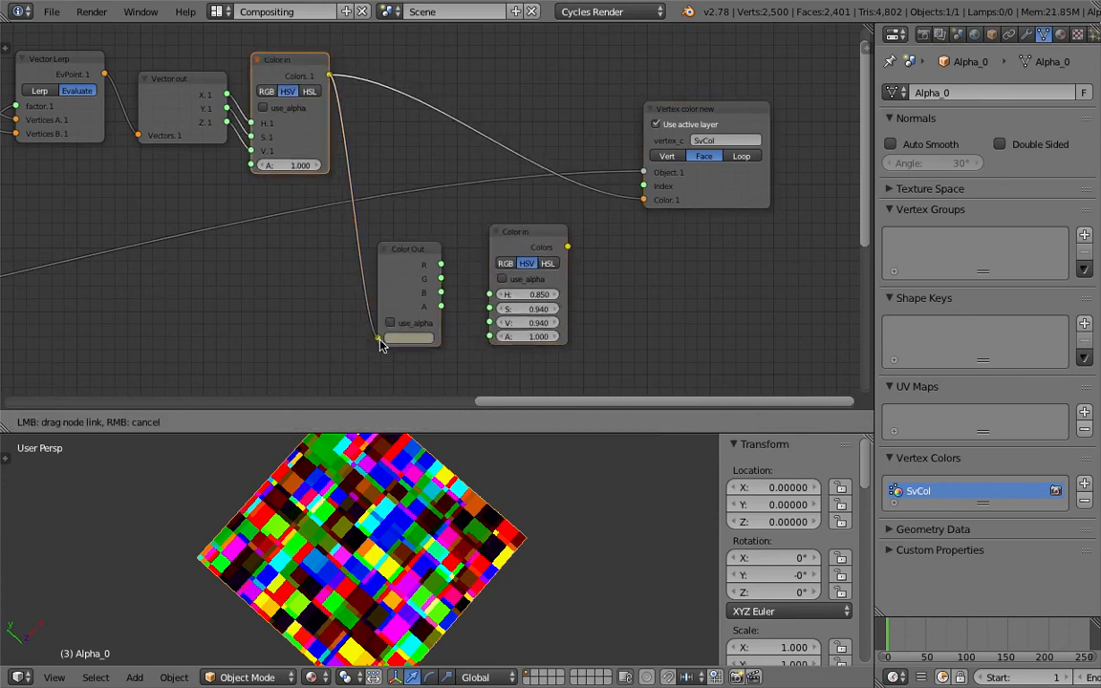
drag(442, 265, 485, 293)
click(506, 263)
drag(570, 248, 643, 200)
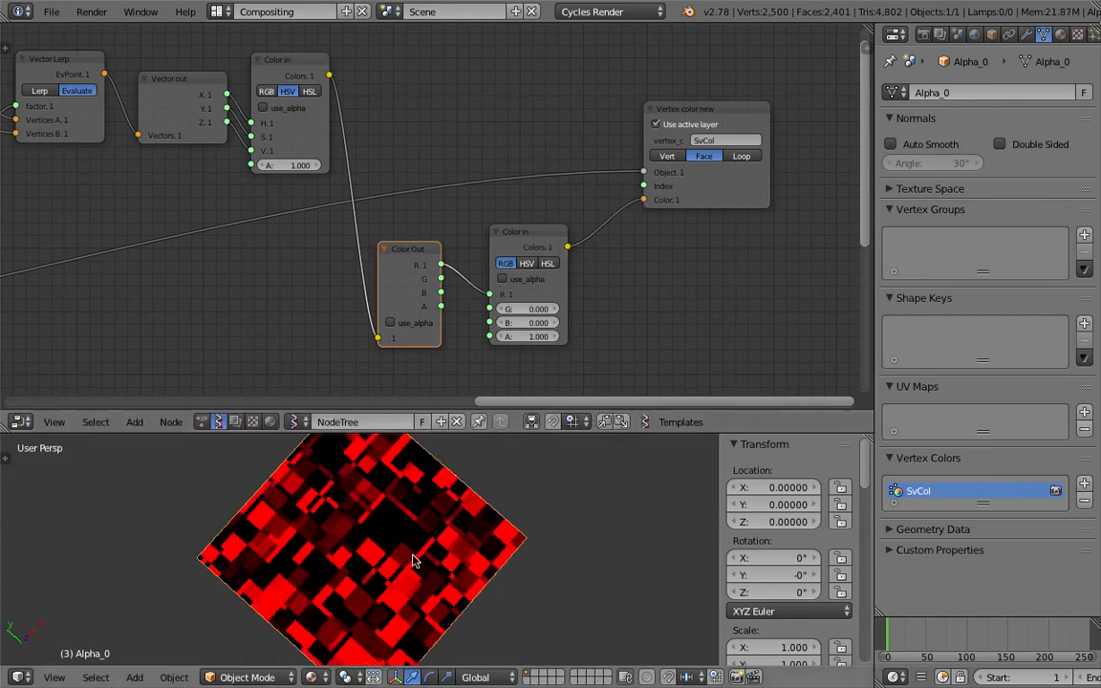
Step: Connect Color Out's G output to the copied Color in's G input, nudge that Color in node, and save the file
middle_drag(535, 478, 493, 528)
drag(441, 279, 489, 308)
key(ctrl+s)
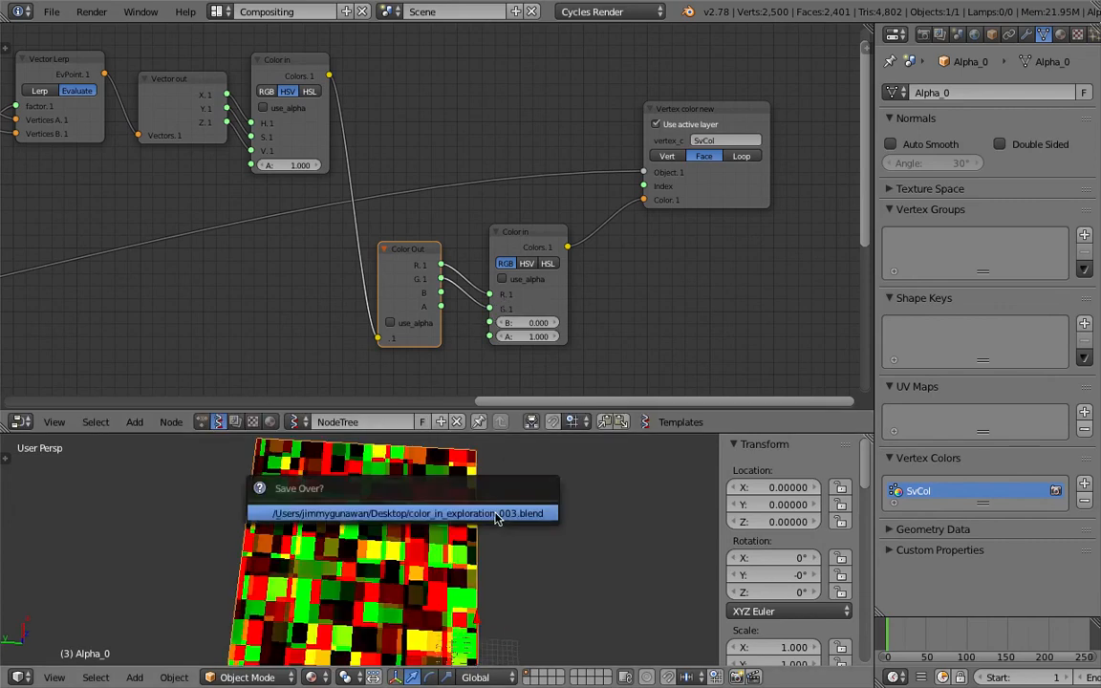
drag(517, 238, 525, 226)
key(ctrl+s)
click(525, 227)
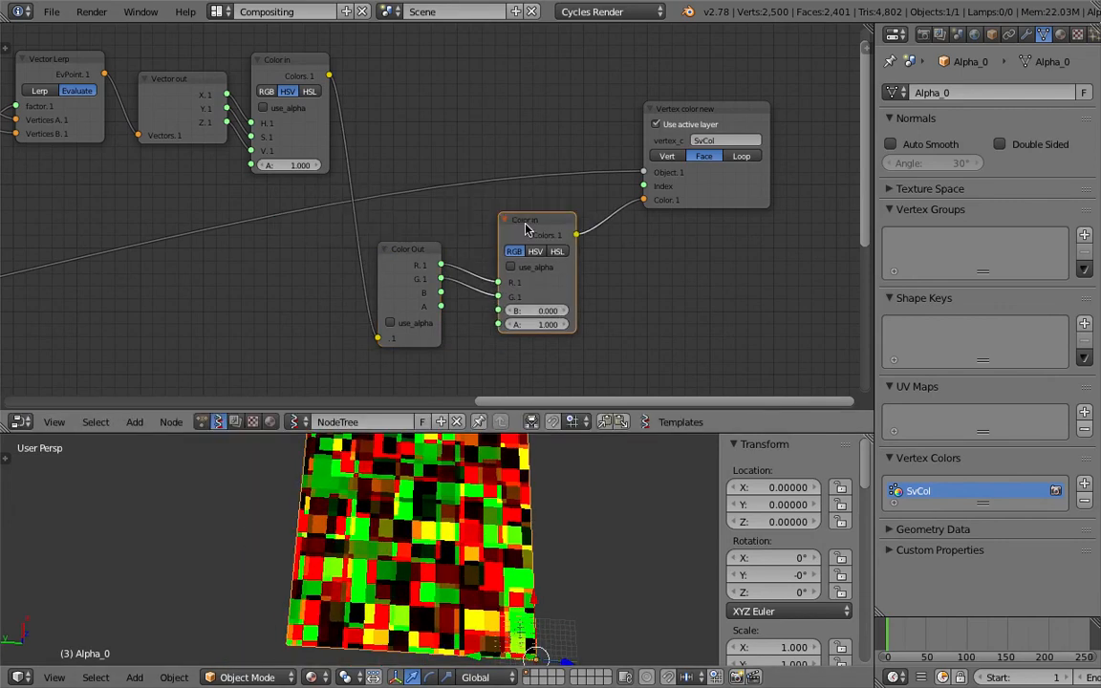
Step: Line up Color Out and the RGB Color in node in a row between the HSV Color in and Vertex color new
scroll(509, 196, up, 2)
drag(708, 177, 766, 171)
drag(533, 211, 581, 208)
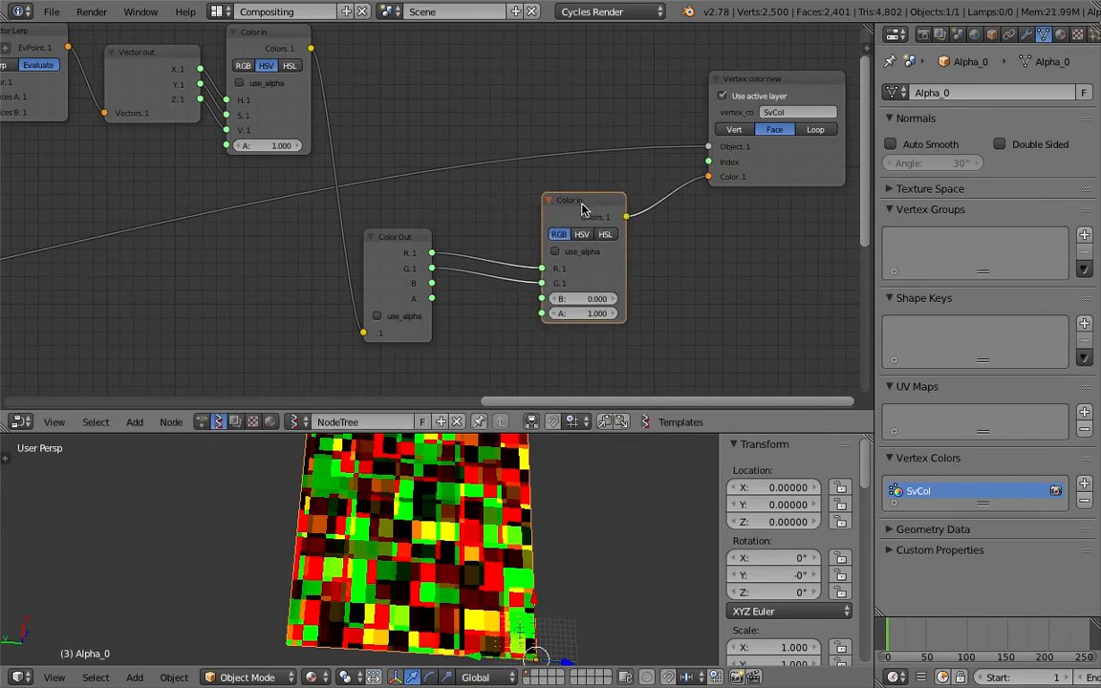
drag(402, 235, 471, 208)
middle_drag(395, 163, 362, 213)
drag(411, 246, 368, 70)
drag(523, 235, 502, 37)
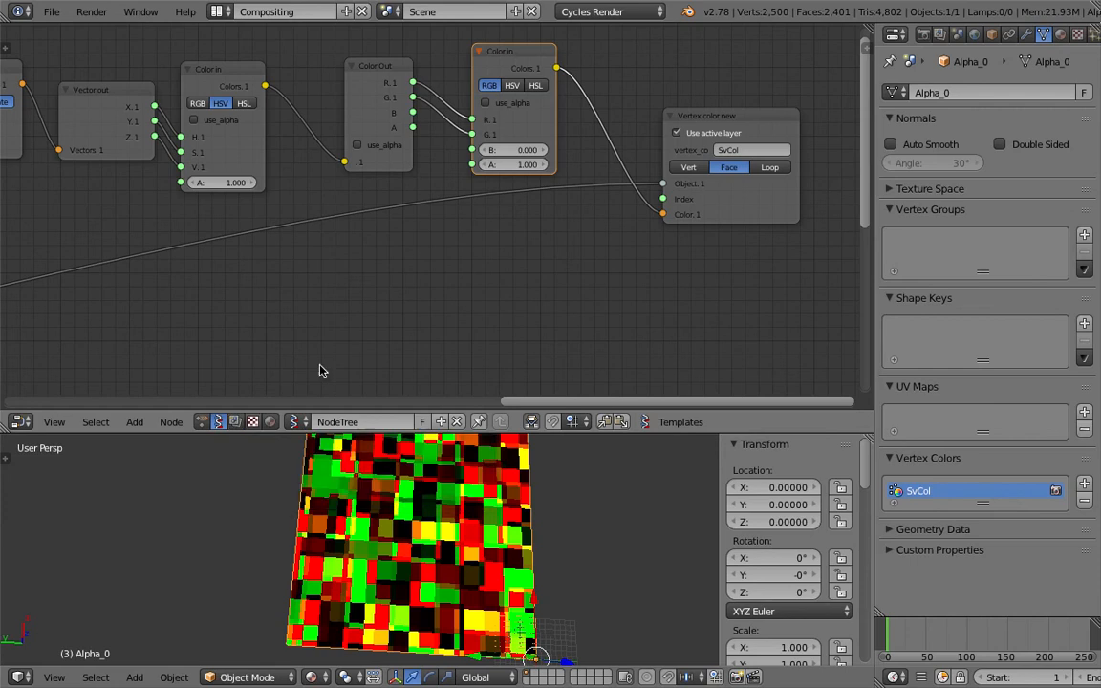
Step: Connect Color Out's R, G and B outputs to the RGB Color in's inputs in a shuffled channel order
middle_drag(455, 255, 438, 295)
drag(389, 124, 455, 159)
drag(376, 146, 454, 173)
key(g)
click(346, 134)
drag(346, 134, 456, 189)
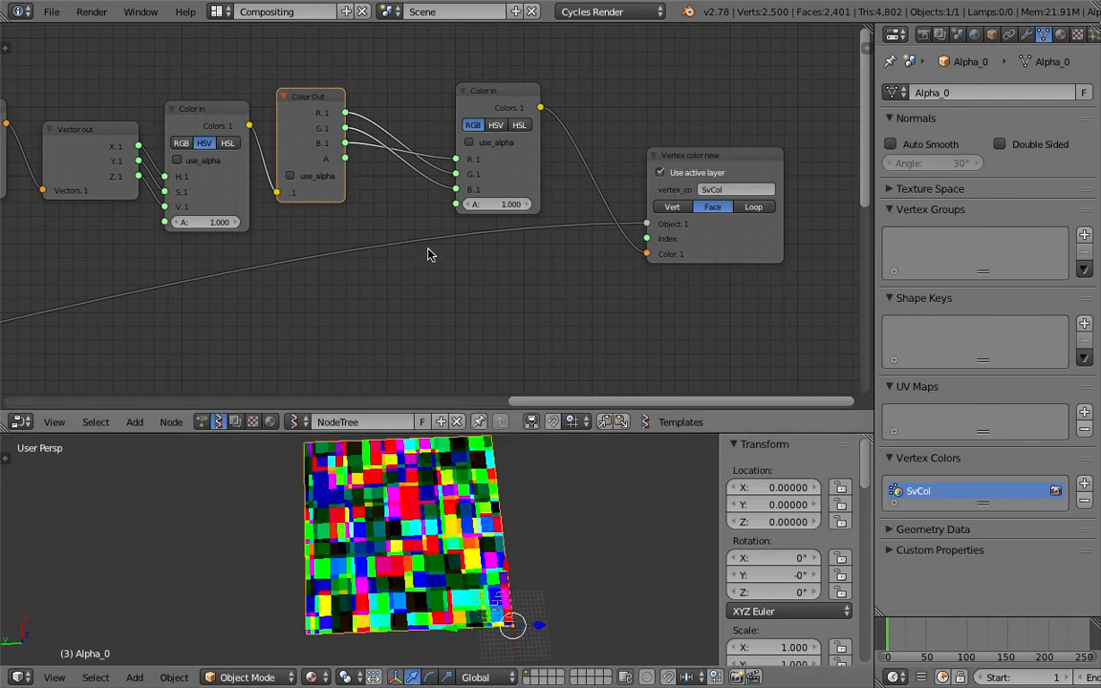
Step: Rewire the HSV Color in's H, S and V inputs to use only Vector out's X and Y outputs in a shuffled order
middle_drag(428, 250, 434, 243)
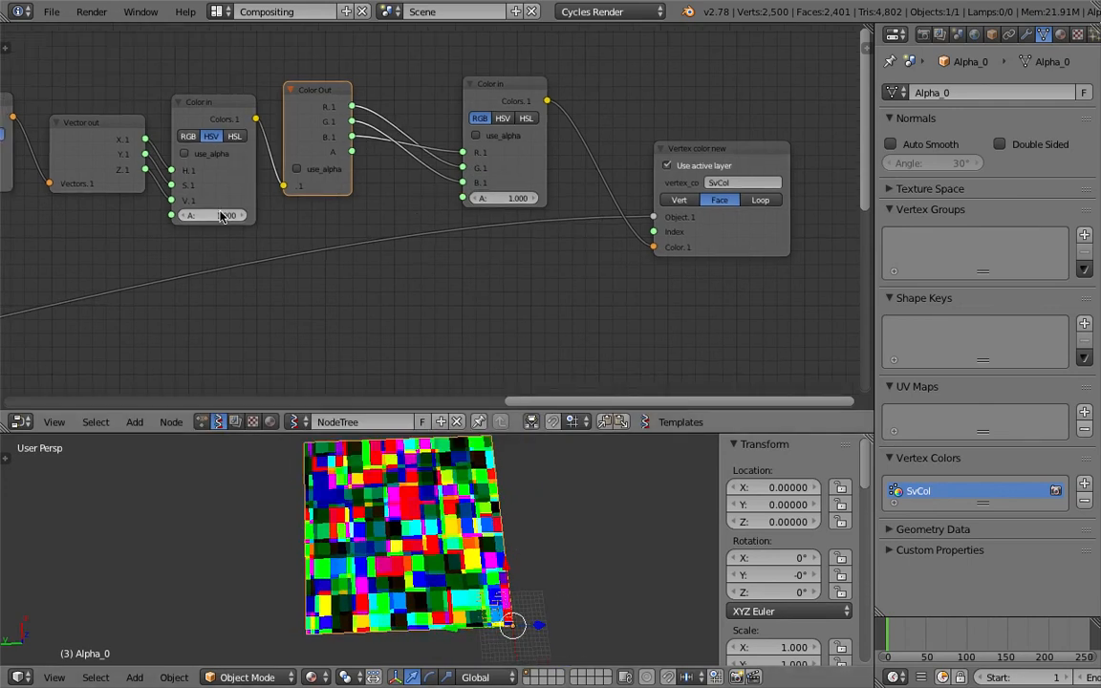
middle_drag(118, 134, 216, 130)
drag(215, 130, 197, 120)
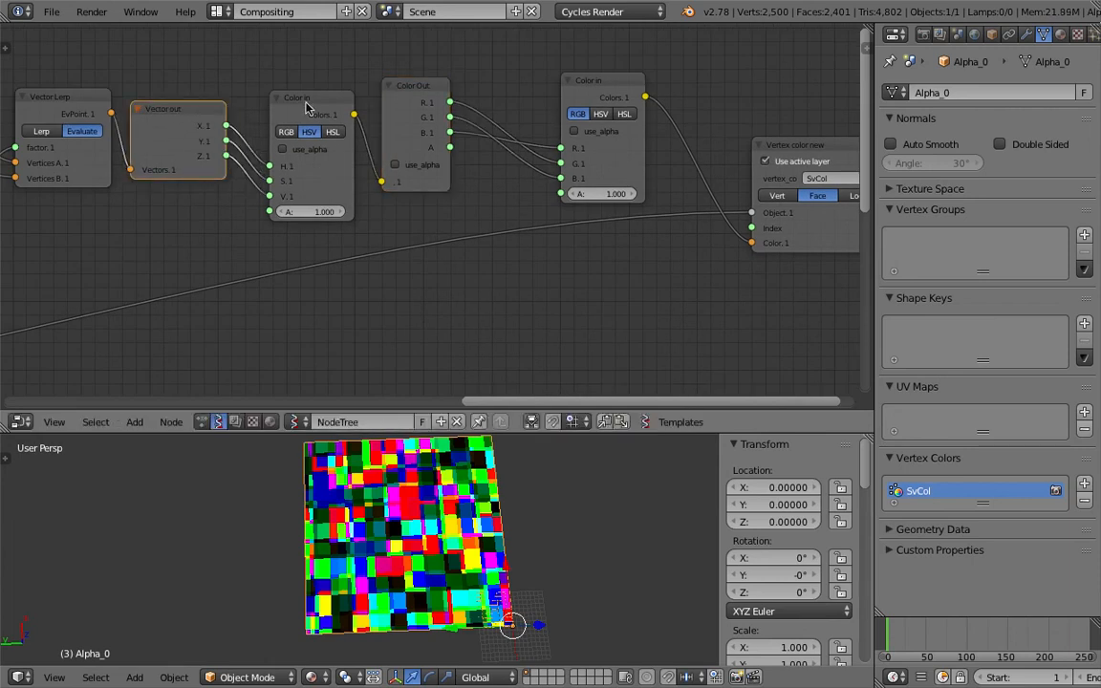
drag(273, 139, 280, 107)
drag(229, 143, 275, 163)
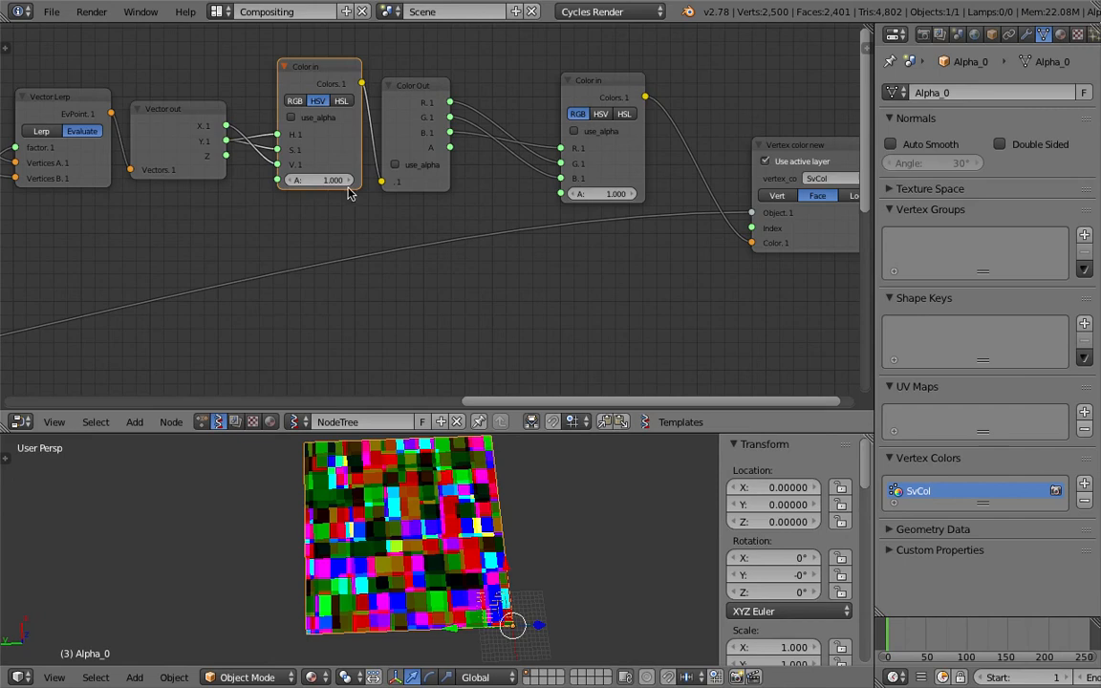
Step: Space out the two Color in nodes and the Color Out node between them, and save the file
middle_drag(555, 162, 478, 191)
drag(314, 111, 350, 96)
key(ctrl+s)
click(400, 101)
drag(501, 122, 519, 106)
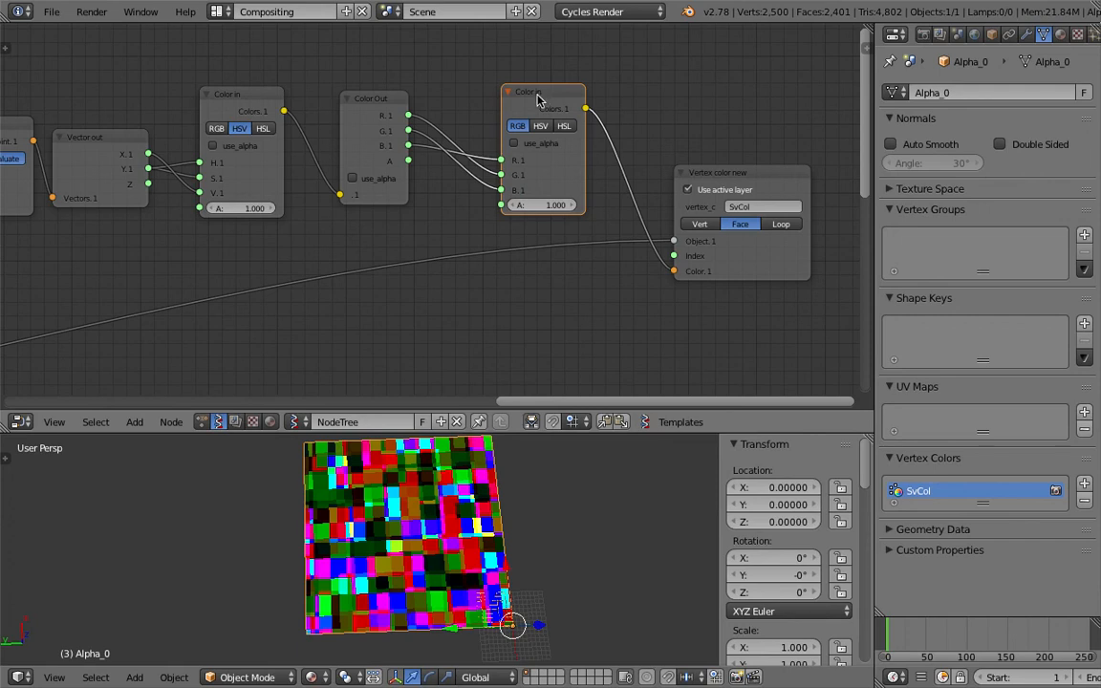
Step: Duplicate the Color Out node below the row and set its color to R 0.125, G 0.300, B 0.206
middle_drag(446, 135, 453, 114)
click(379, 84)
key(shift+d)
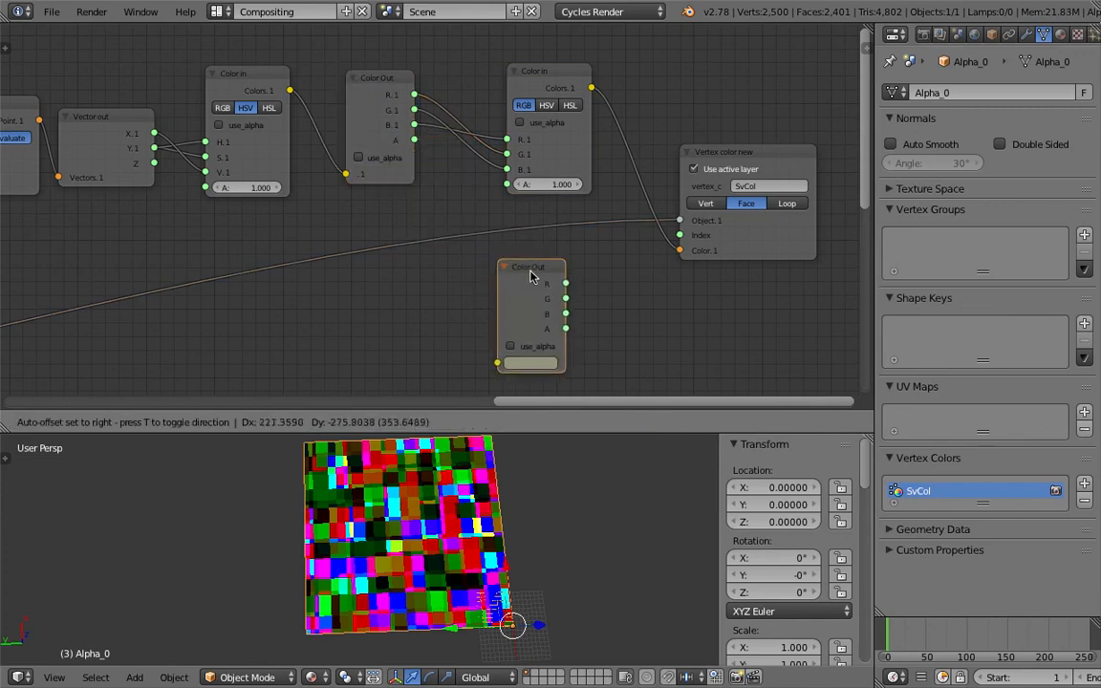
click(523, 357)
click(524, 360)
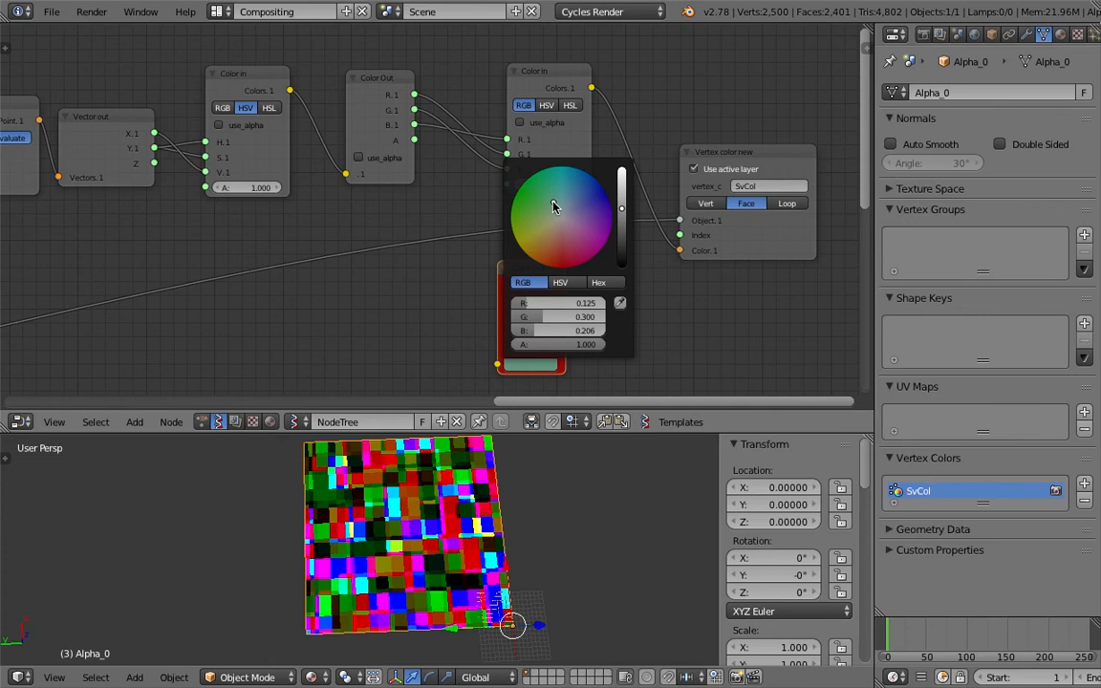
Step: Move Vertex color new further from the RGB Color in and add a Math node in the free space near it
middle_drag(698, 111, 483, 105)
drag(536, 150, 619, 122)
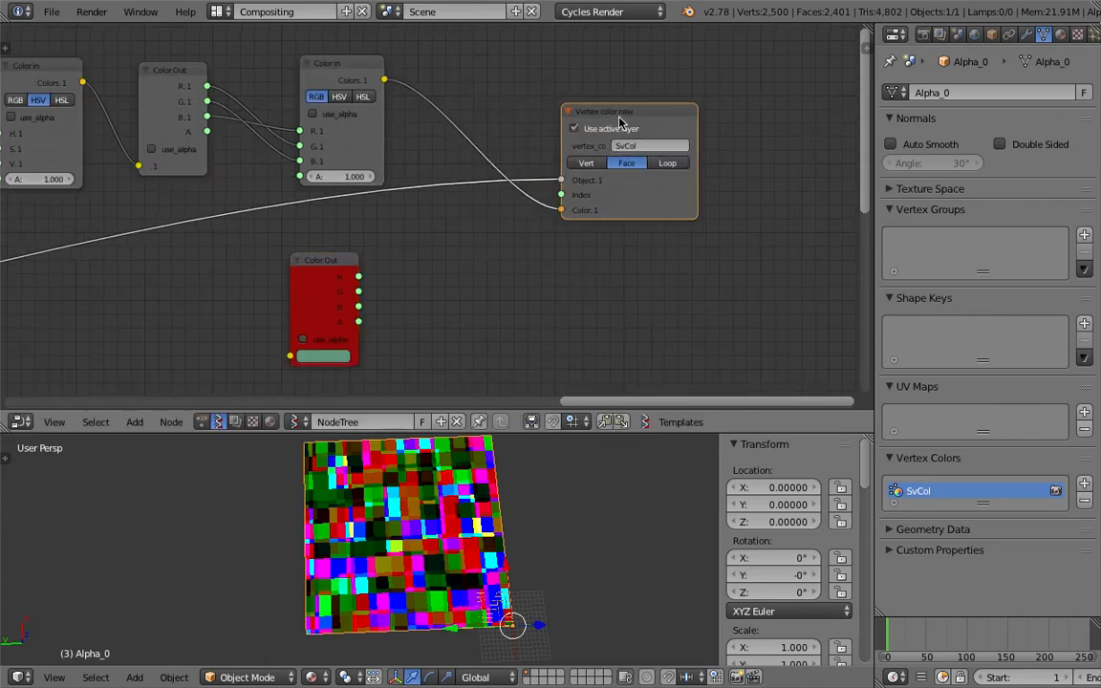
key(space)
text(color)
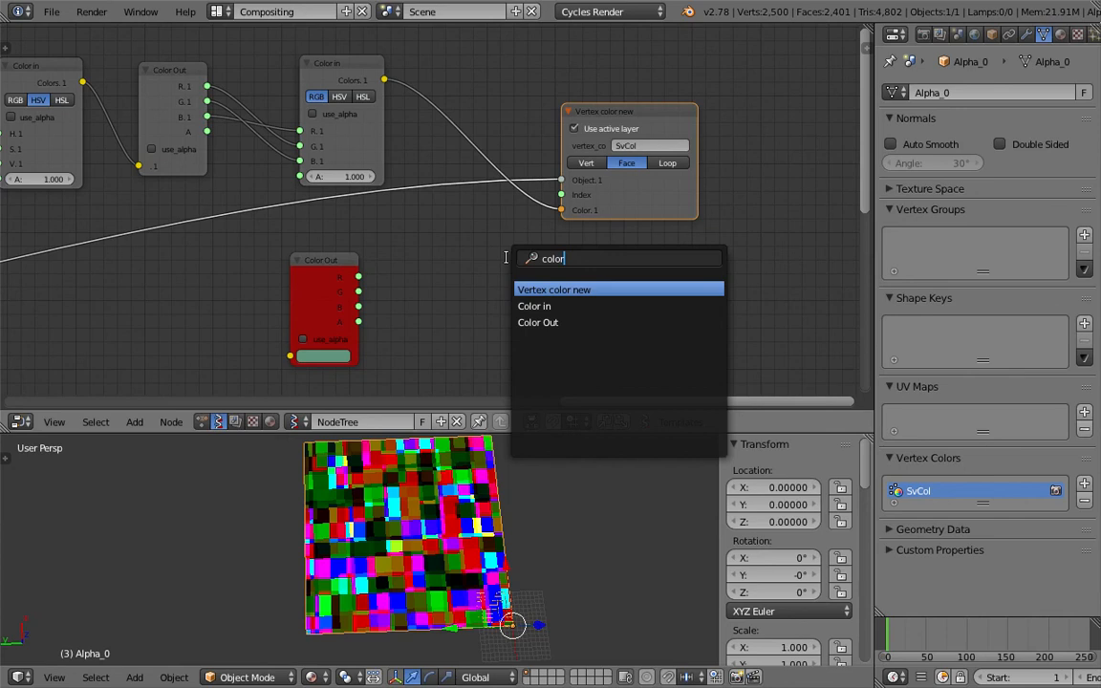
key(ctrl+a)
text(math)
key(Down)
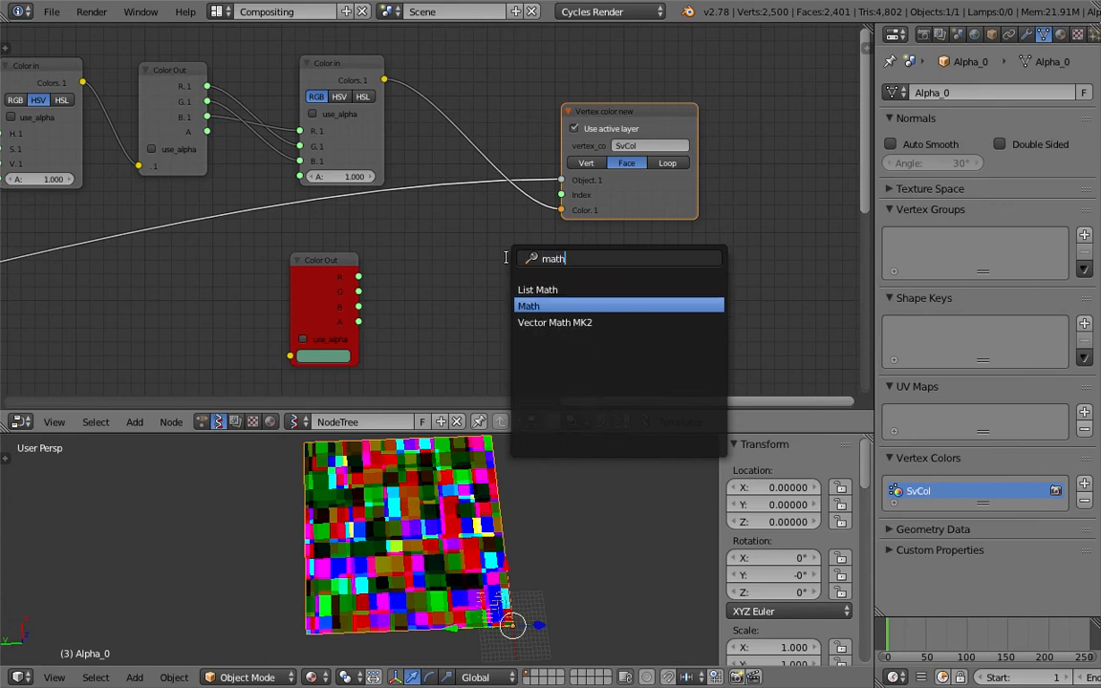
key(Return)
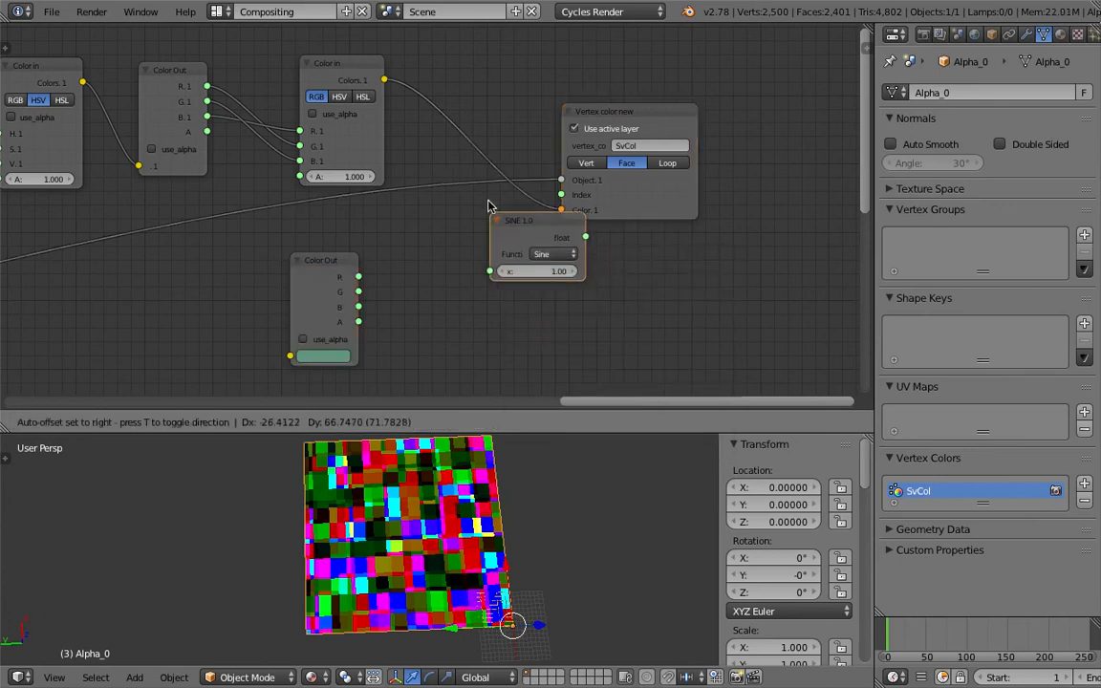
click(524, 279)
Step: Set the Math node's function to multiply (*) and insert it between the RGB Color in and Vertex color new
click(537, 278)
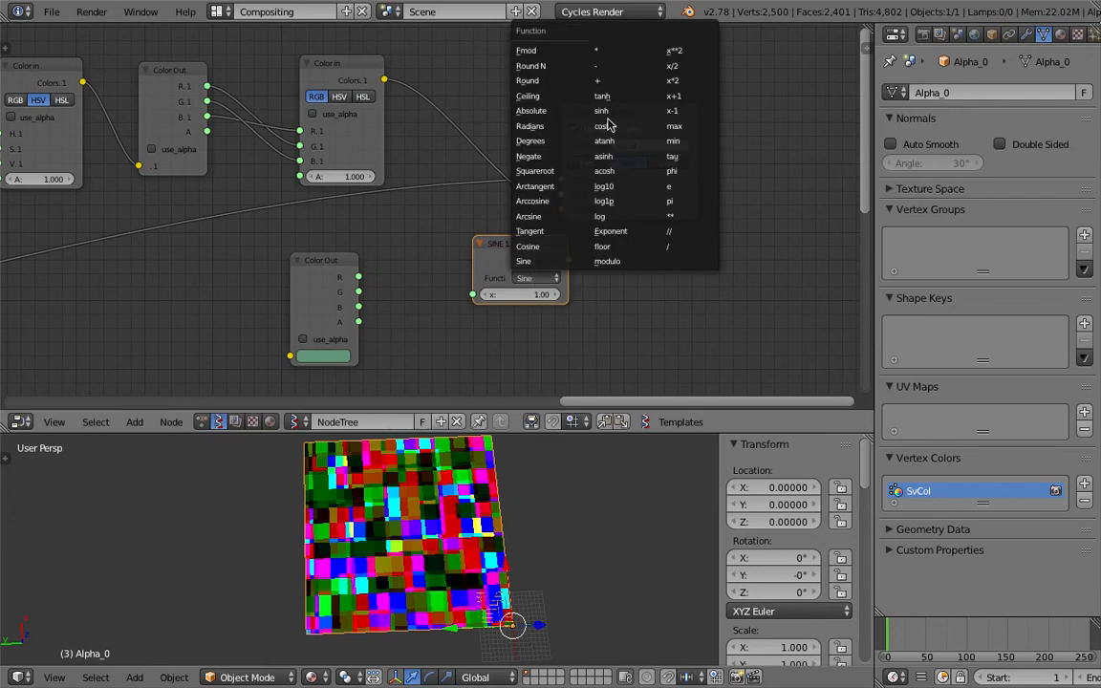
click(612, 52)
drag(514, 248, 481, 99)
drag(635, 116, 669, 111)
Step: Set the multiply node's y value to 2, change it to 3, and adjust it to 3.03
click(507, 157)
text(2)
key(Return)
click(509, 157)
text(3)
key(Return)
mouse_move(510, 158)
mouse_down()
mouse_move(547, 158)
mouse_move(513, 158)
mouse_up()
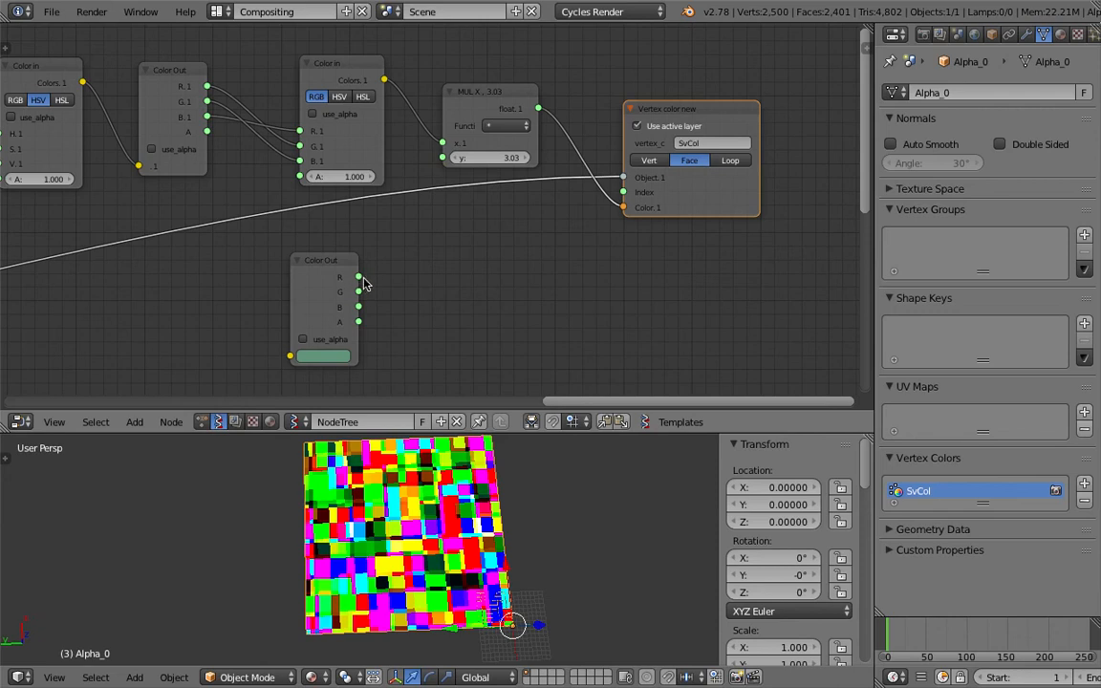
drag(332, 266, 307, 261)
click(179, 70)
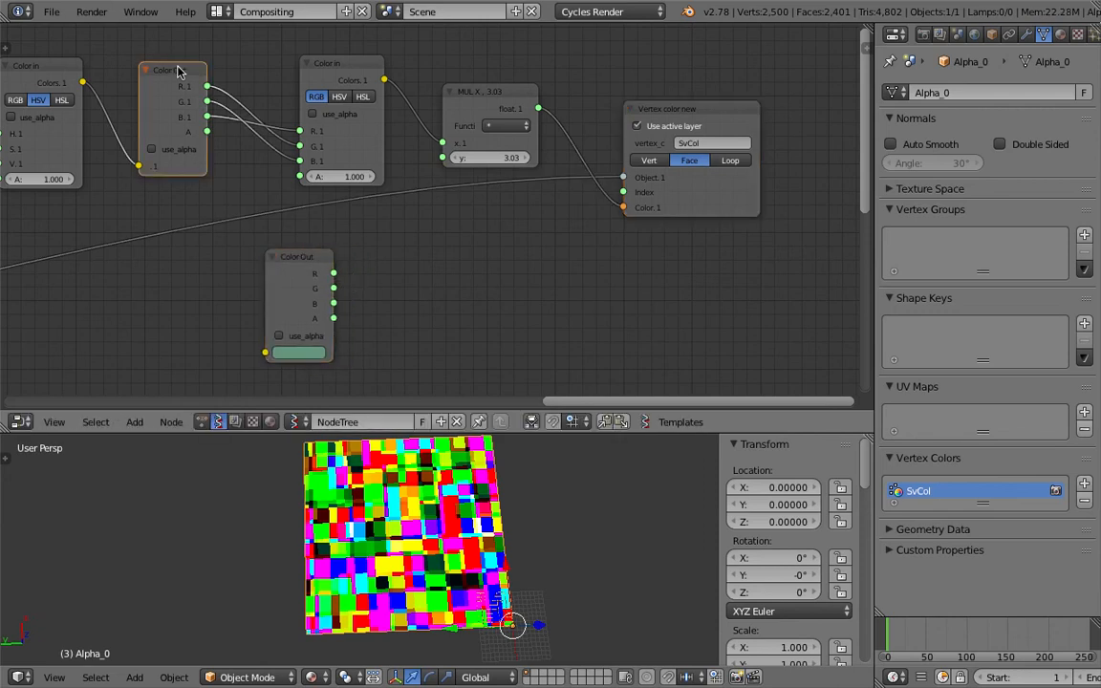
key(shift+d)
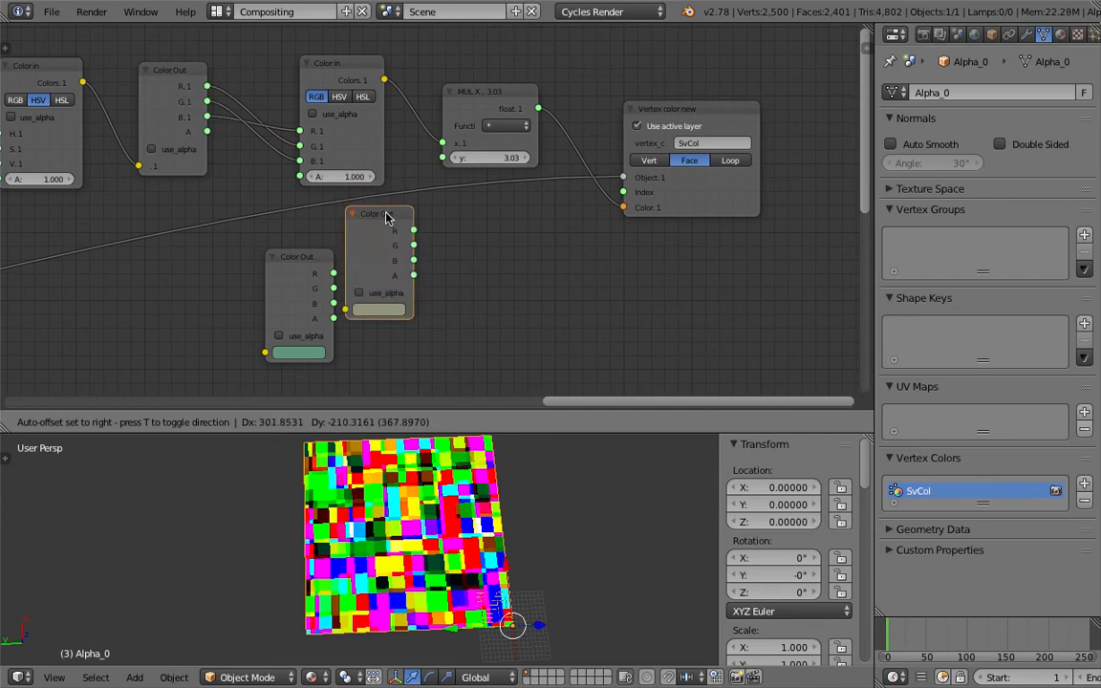
click(418, 246)
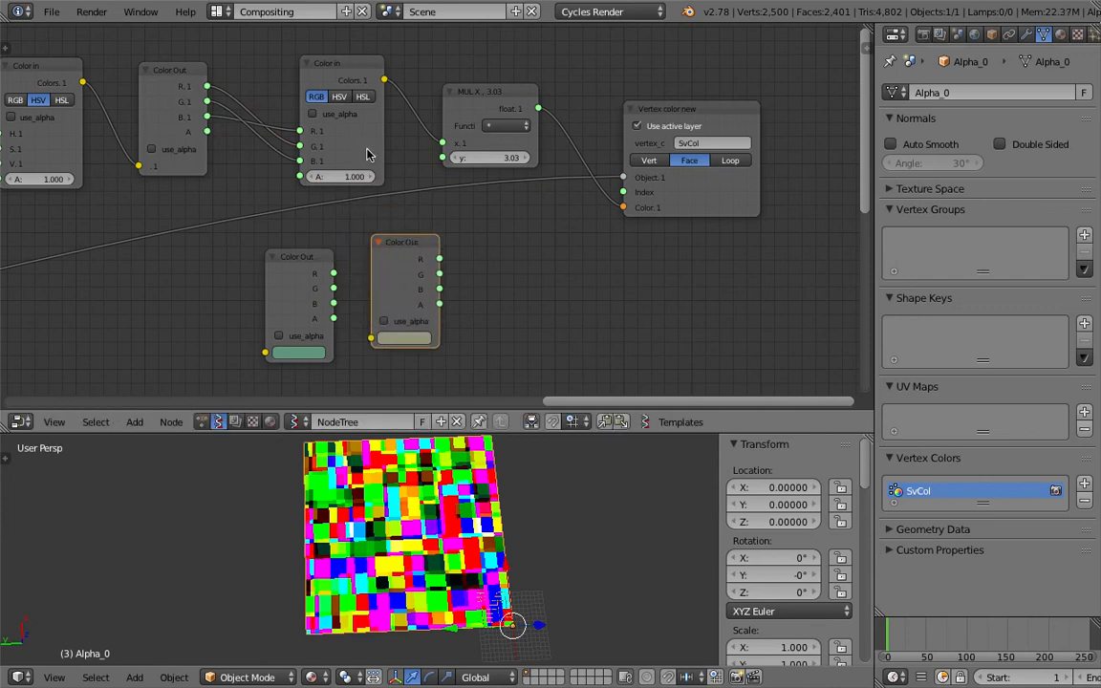
key(x)
Step: Duplicate the RGB Color in node, route the spare Color Out's R, G and B through it into the multiply node's y input, and save
click(334, 73)
key(shift+d)
click(417, 243)
drag(333, 273, 384, 331)
drag(469, 249, 448, 174)
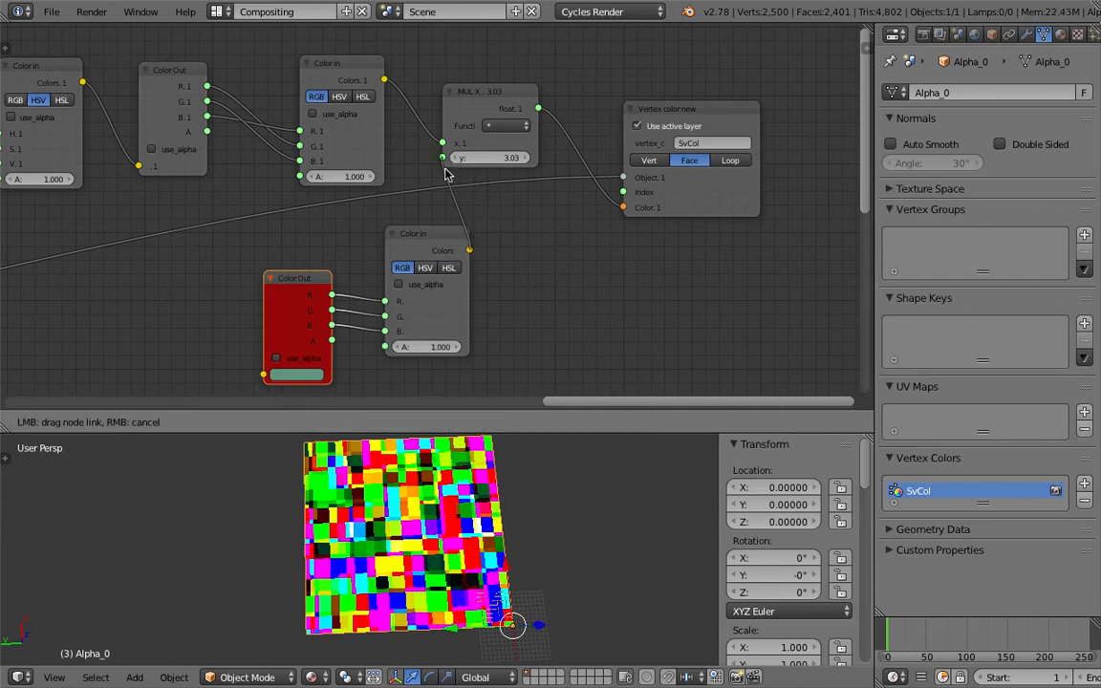
drag(418, 241, 386, 232)
middle_drag(435, 265, 519, 215)
key(ctrl+s)
click(518, 216)
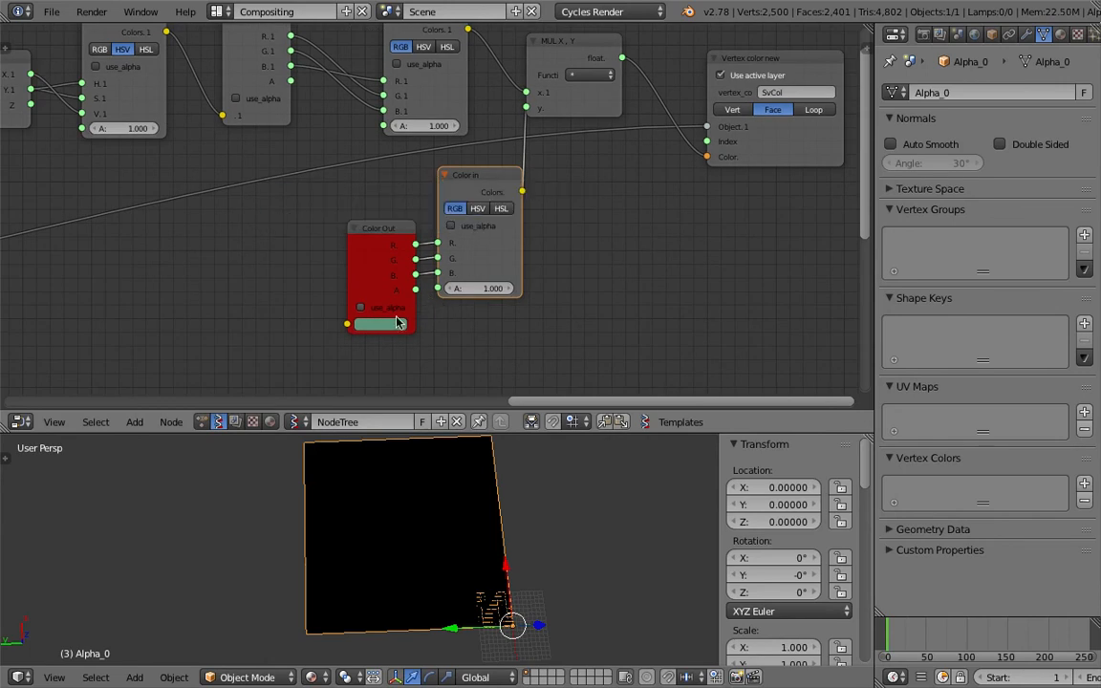
Step: Change the spare Color Out's color to tan, set the Math node's function to add (+), and space out the two lower nodes
click(397, 322)
click(414, 208)
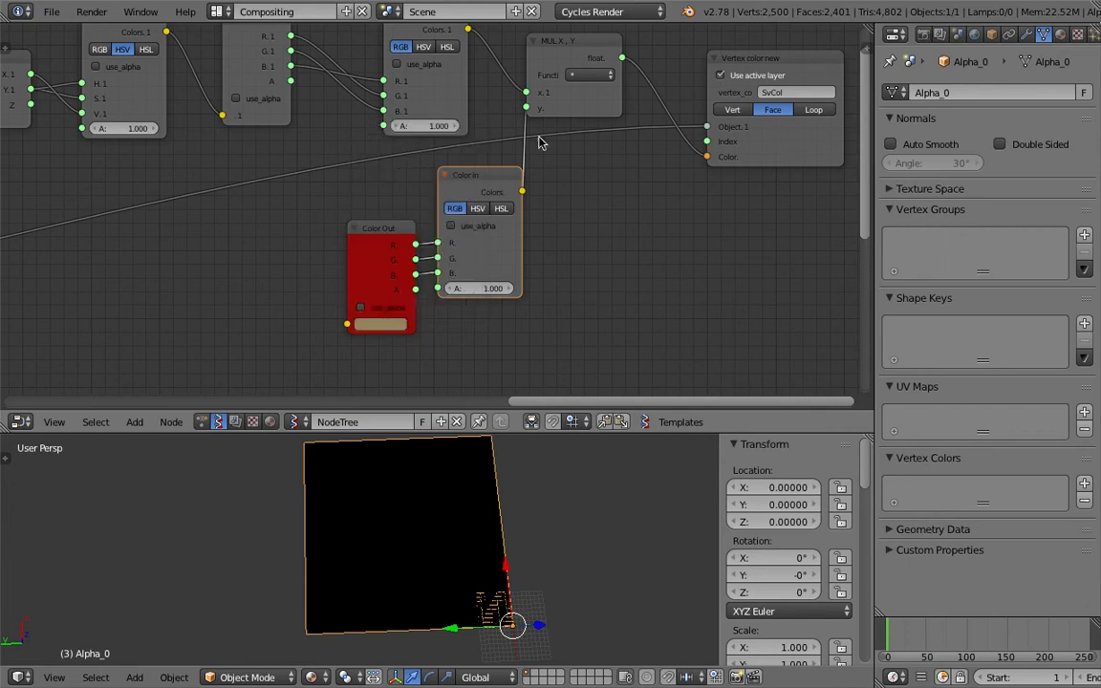
click(591, 75)
click(653, 273)
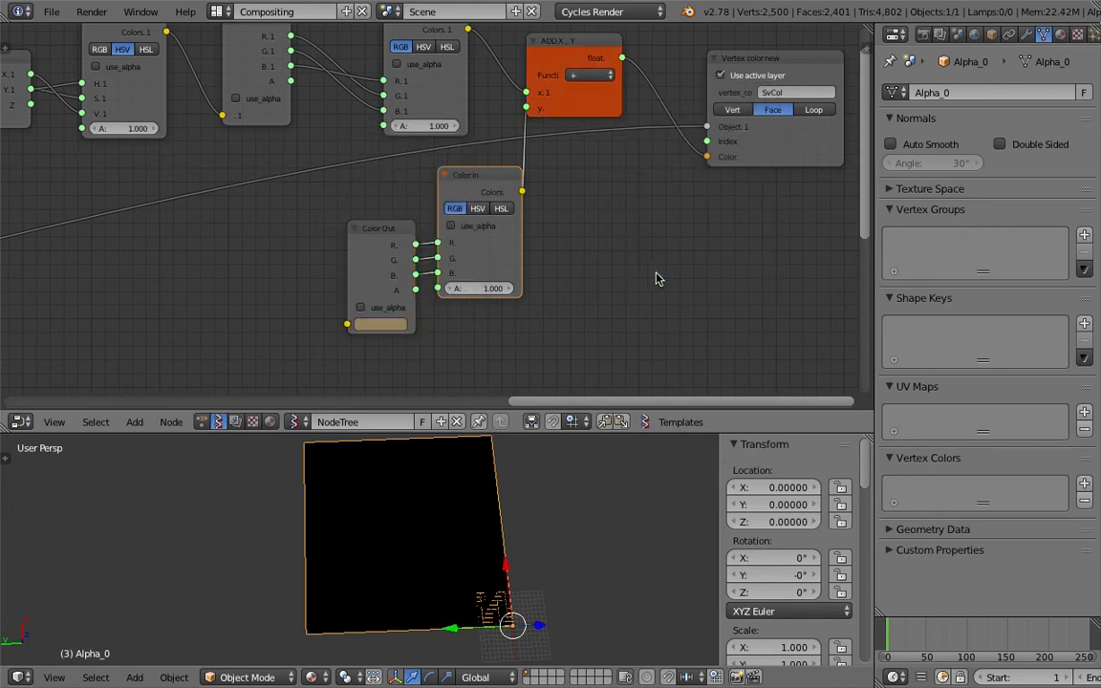
drag(490, 178, 477, 175)
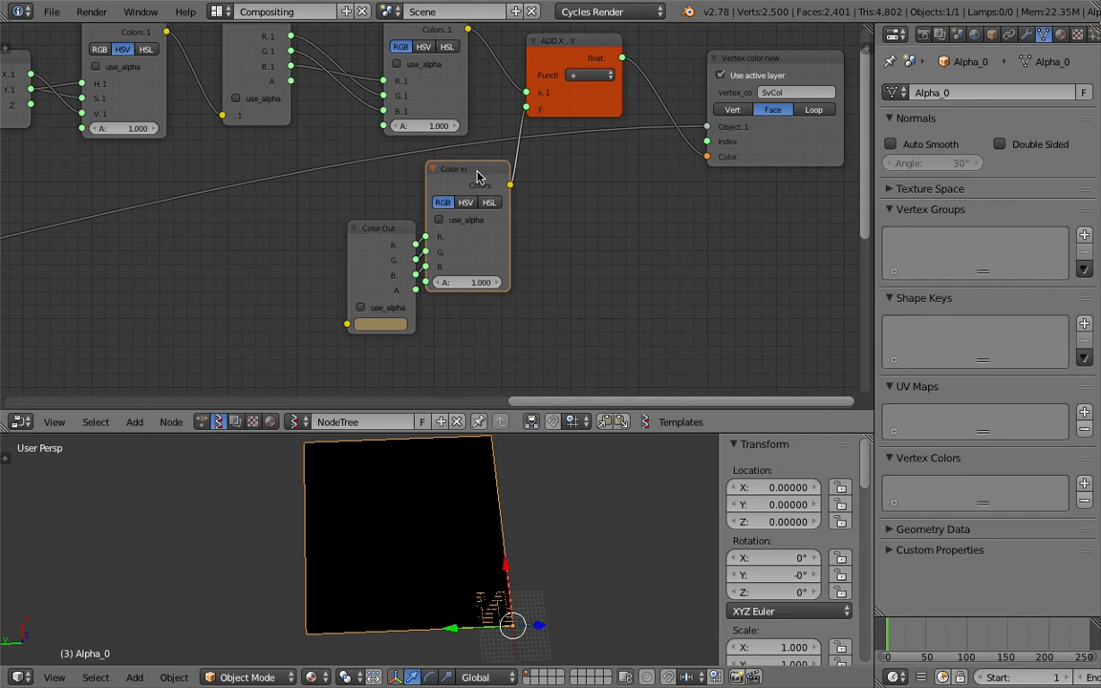
drag(371, 241, 330, 244)
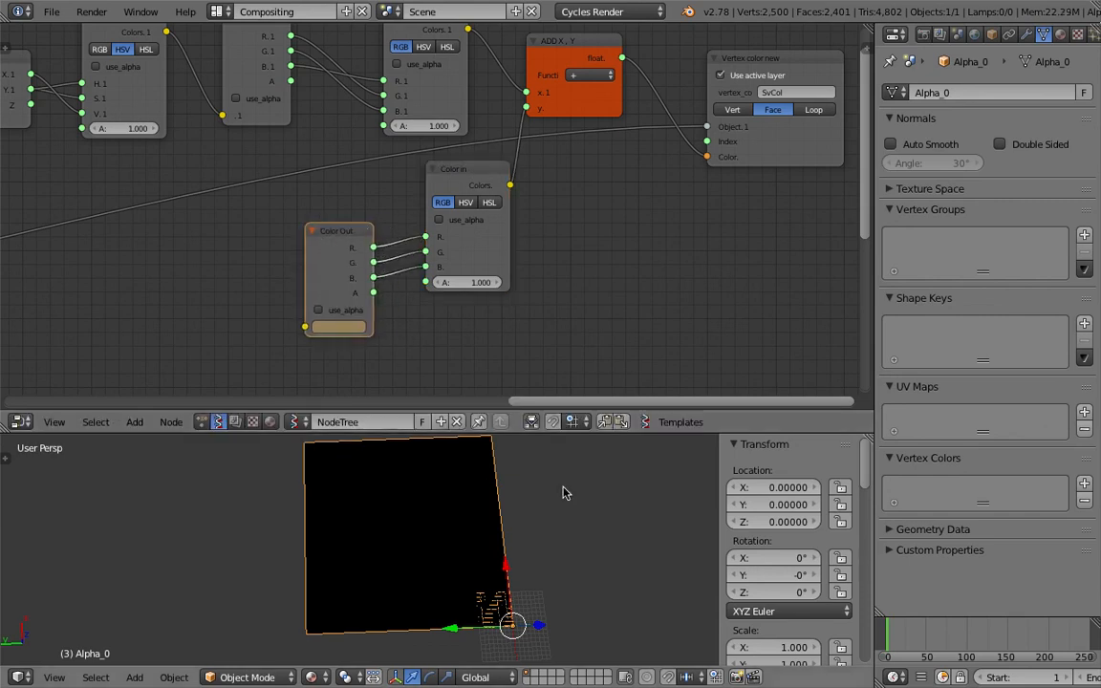
Step: Check the error output in Terminal, return to Blender, and delete the duplicated Color in node
key(super+Tab)
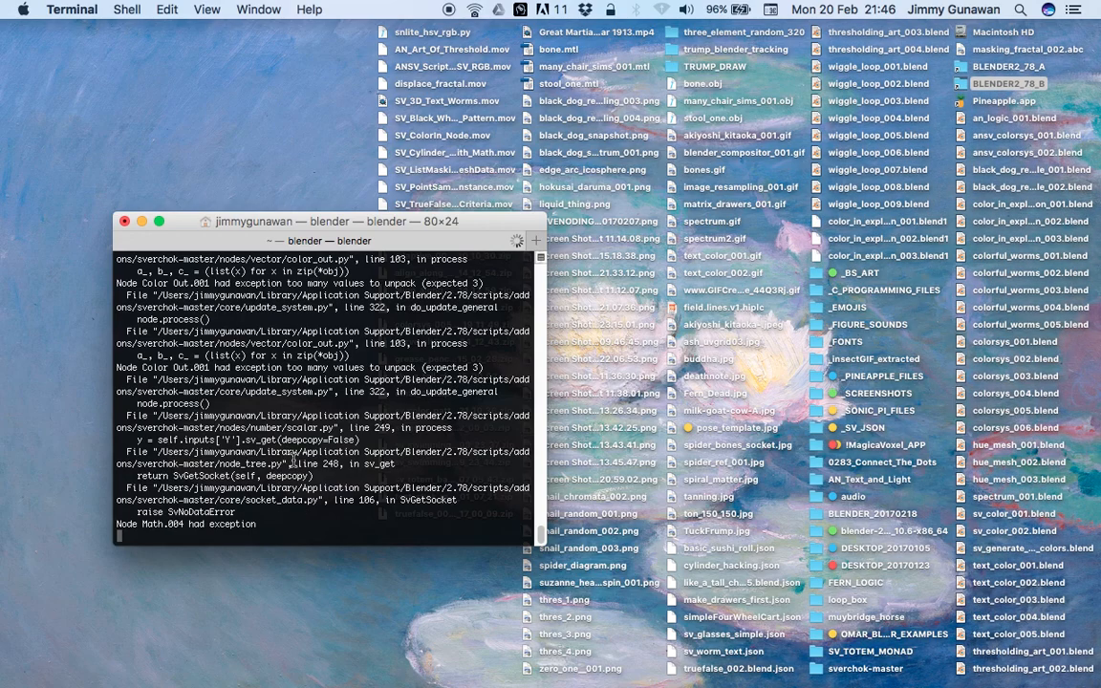
key(super+Tab)
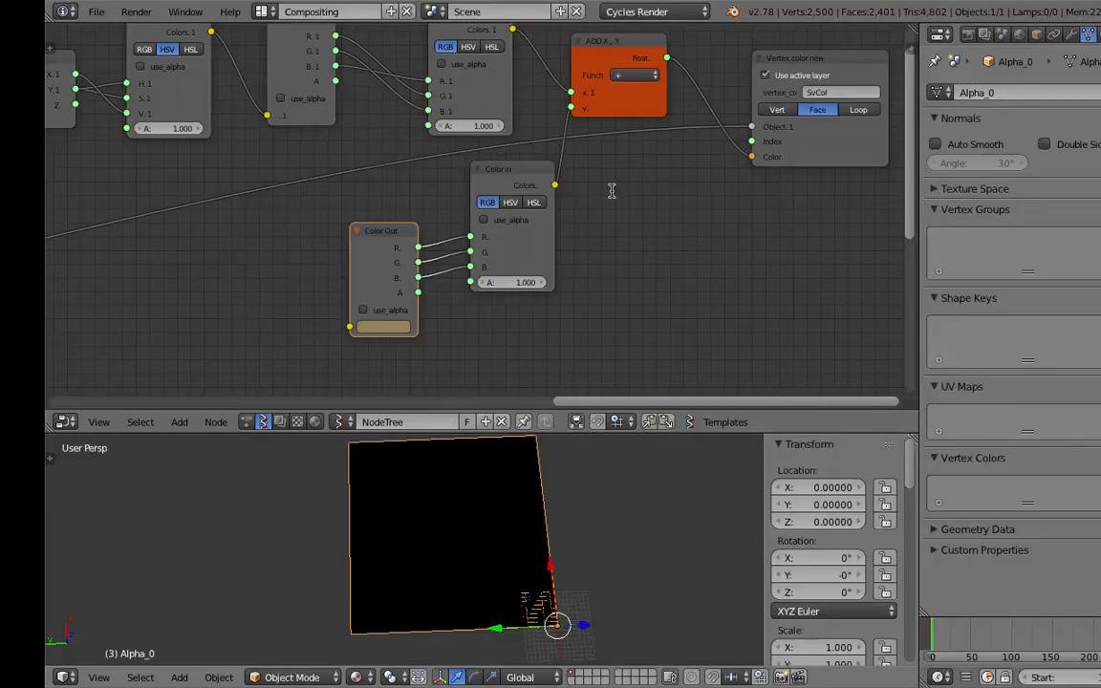
middle_drag(545, 174, 514, 211)
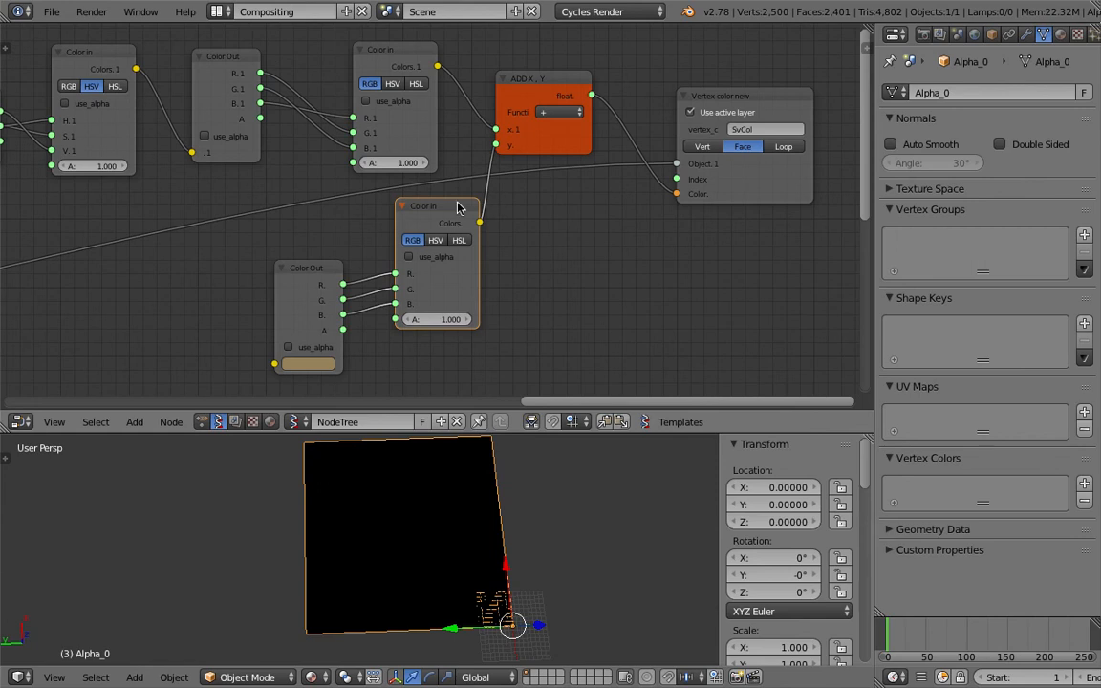
key(x)
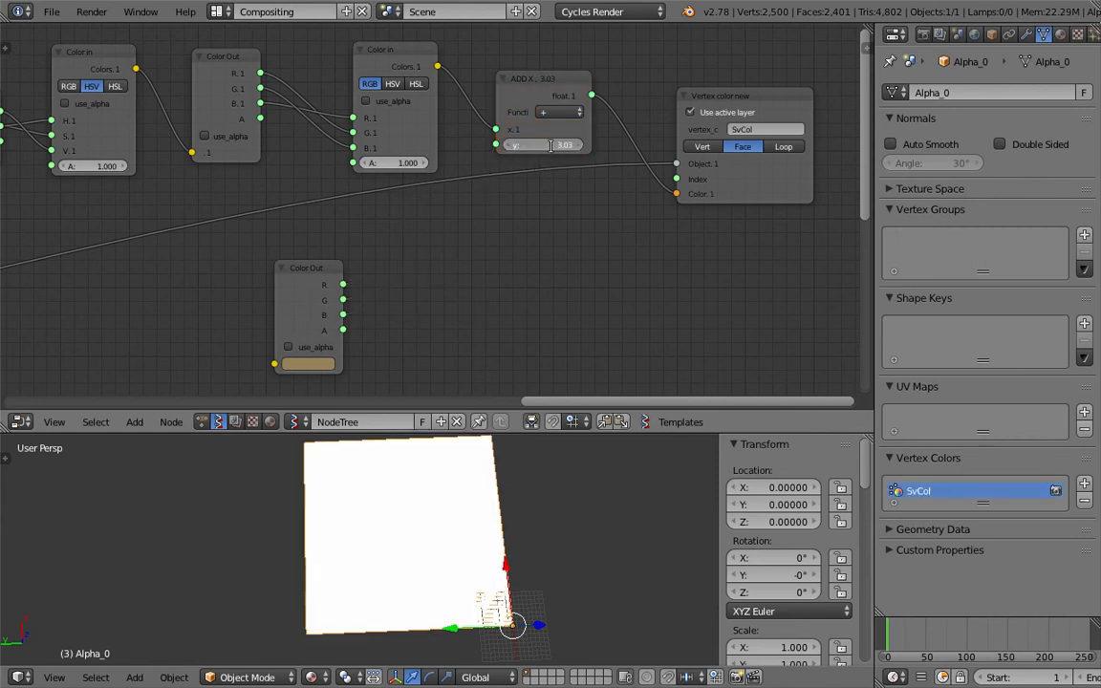
Step: Set the add node's y value to about 0.7 and delete the spare Color Out node below the row
drag(542, 145, 520, 145)
middle_drag(367, 202, 653, 213)
click(601, 276)
middle_drag(680, 260, 498, 273)
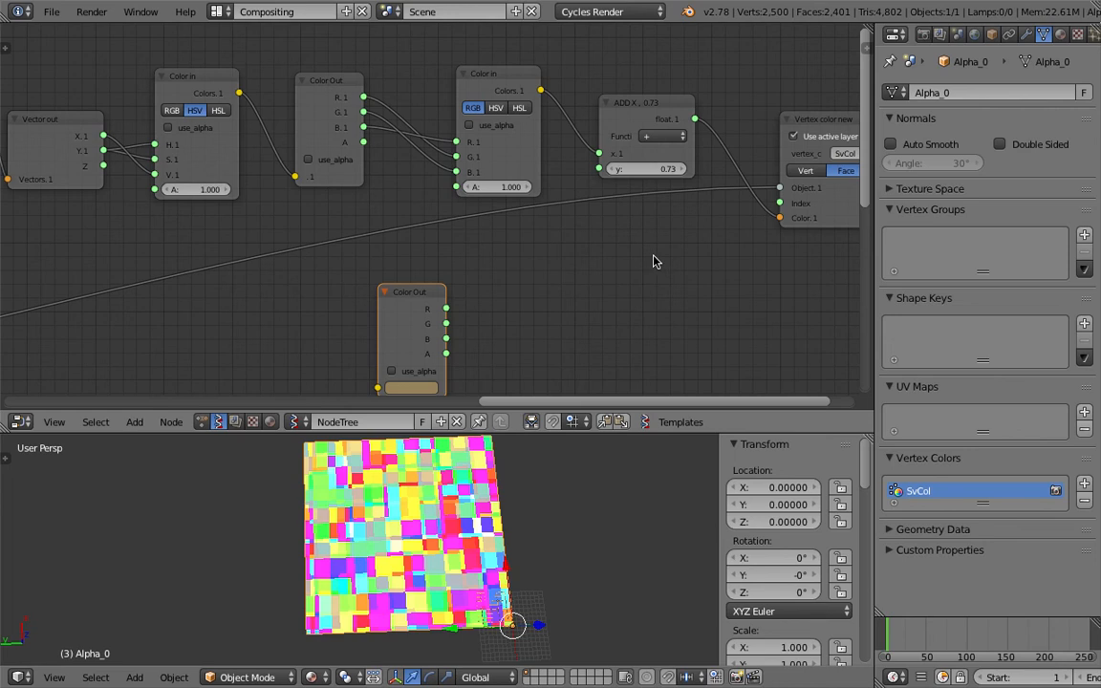
key(Delete)
drag(651, 168, 639, 168)
drag(646, 170, 663, 169)
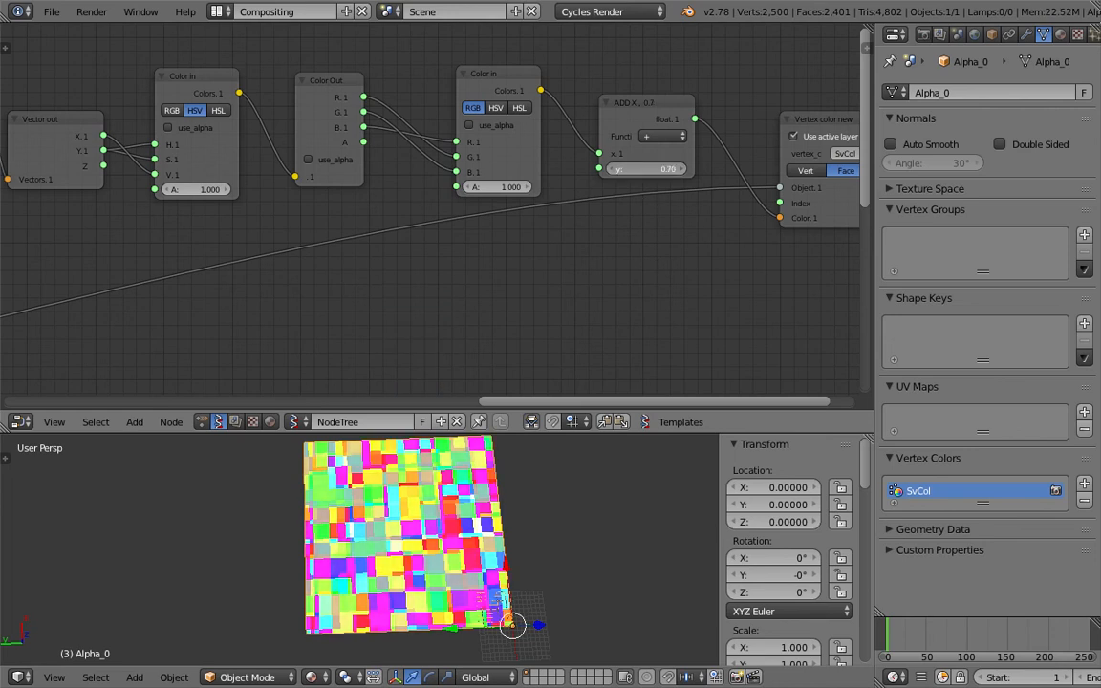
Step: Set the upper Vector in node's values to X 3.460, Y 11.130 and Z -2.430, and save the file
ctrl+scroll(582, 238, left, 15)
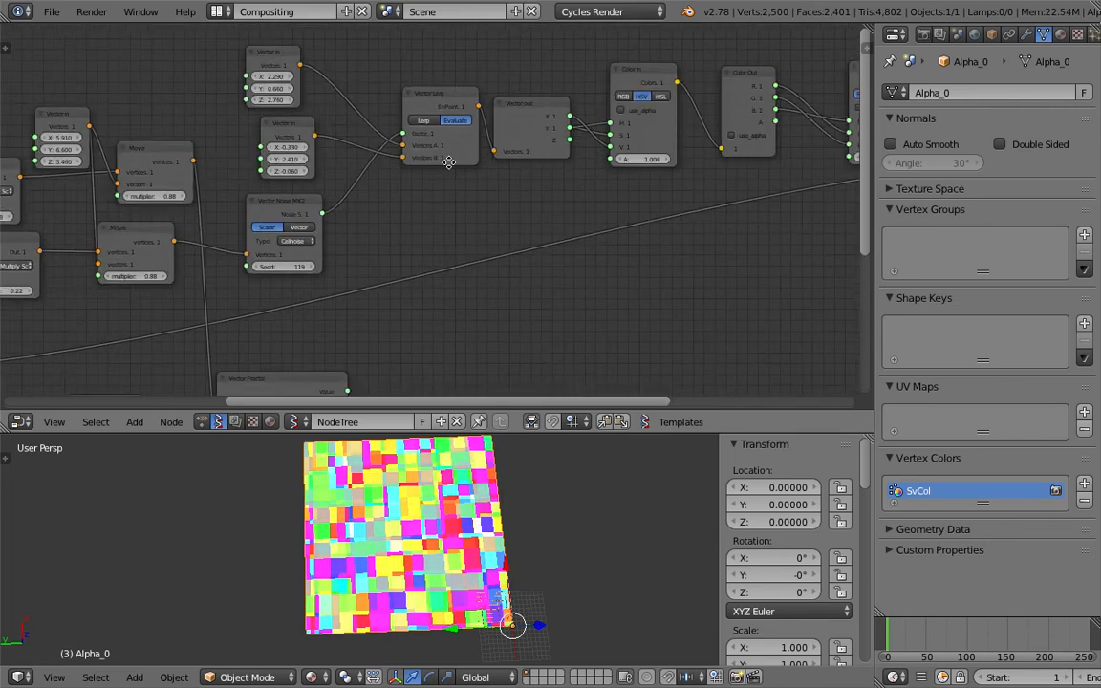
key(ctrl+s)
click(453, 179)
middle_drag(366, 135, 393, 149)
drag(388, 103, 588, 103)
drag(388, 114, 1099, 114)
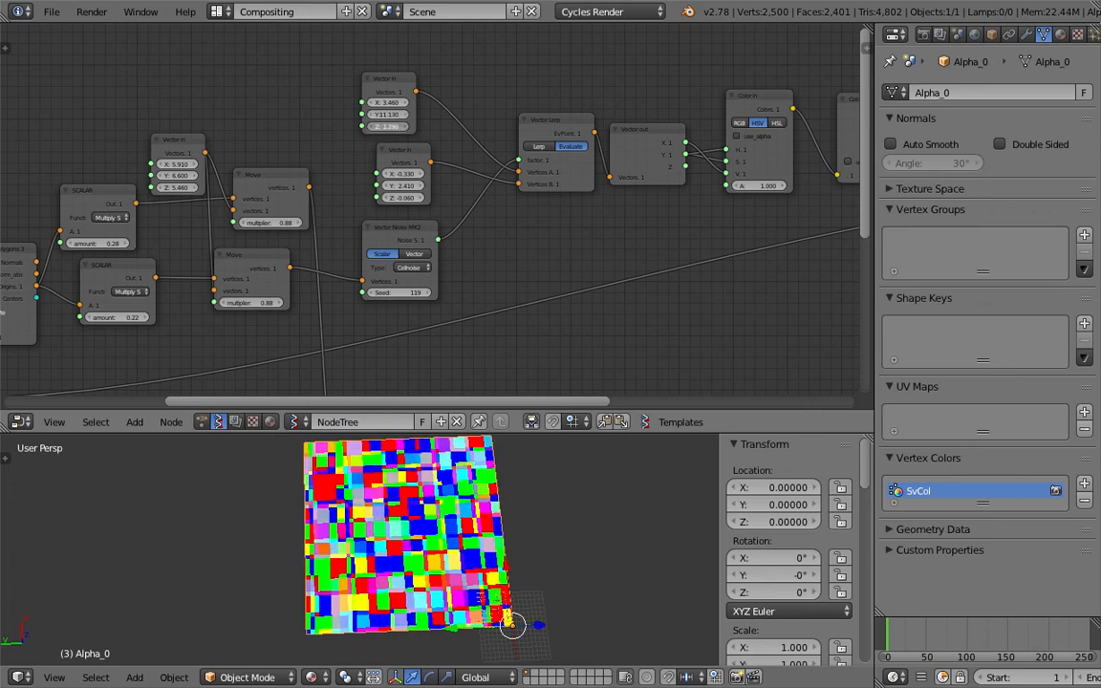
scroll(414, 329, down, 2)
middle_drag(413, 330, 471, 214)
key(ctrl+s)
click(460, 263)
Step: Examine the node chain from Vector Lerp through the HSV Color in and Color Out to the RGB Color in
middle_drag(307, 314, 329, 202)
scroll(569, 245, up, 2)
scroll(355, 153, down, 2)
middle_drag(417, 101, 313, 241)
middle_drag(481, 159, 348, 244)
scroll(392, 191, up, 5)
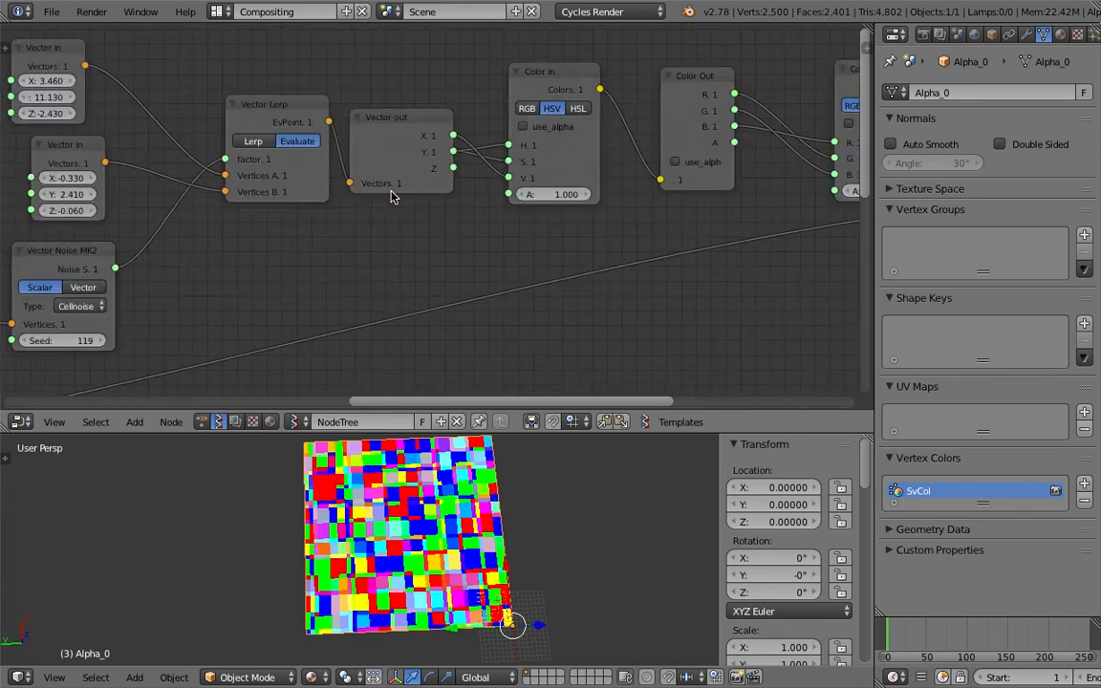
middle_drag(390, 195, 191, 187)
scroll(290, 62, up, 1)
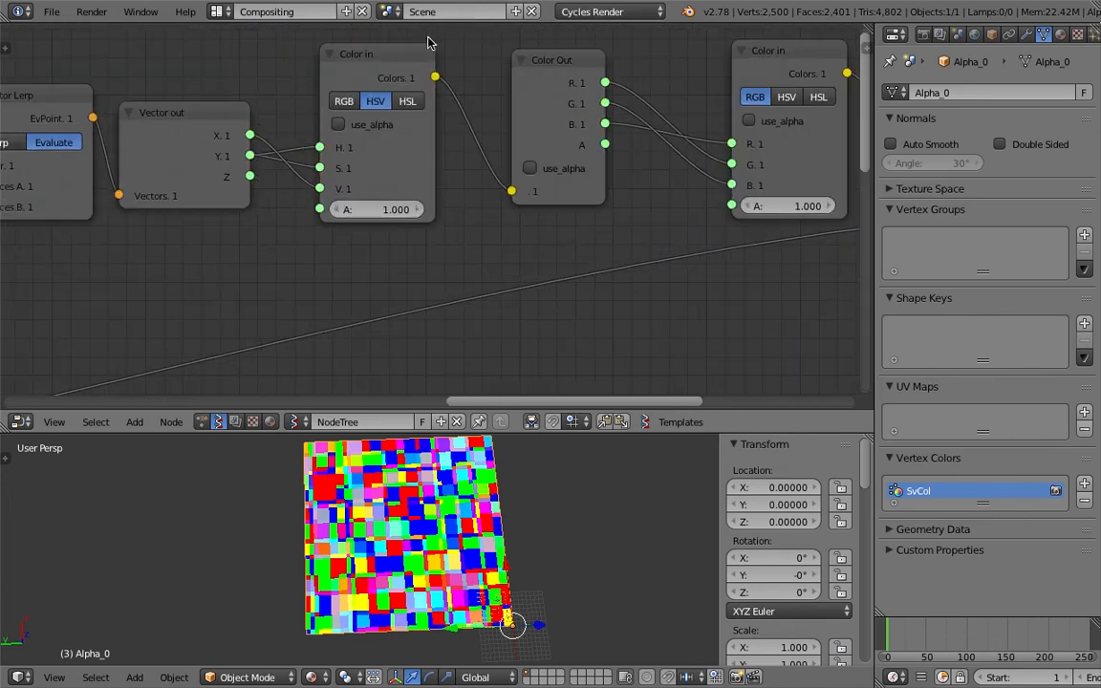
middle_drag(341, 206, 345, 251)
key(ctrl+s)
scroll(419, 141, down, 2)
middle_drag(420, 143, 446, 122)
middle_drag(501, 553, 501, 523)
middle_drag(492, 240, 469, 227)
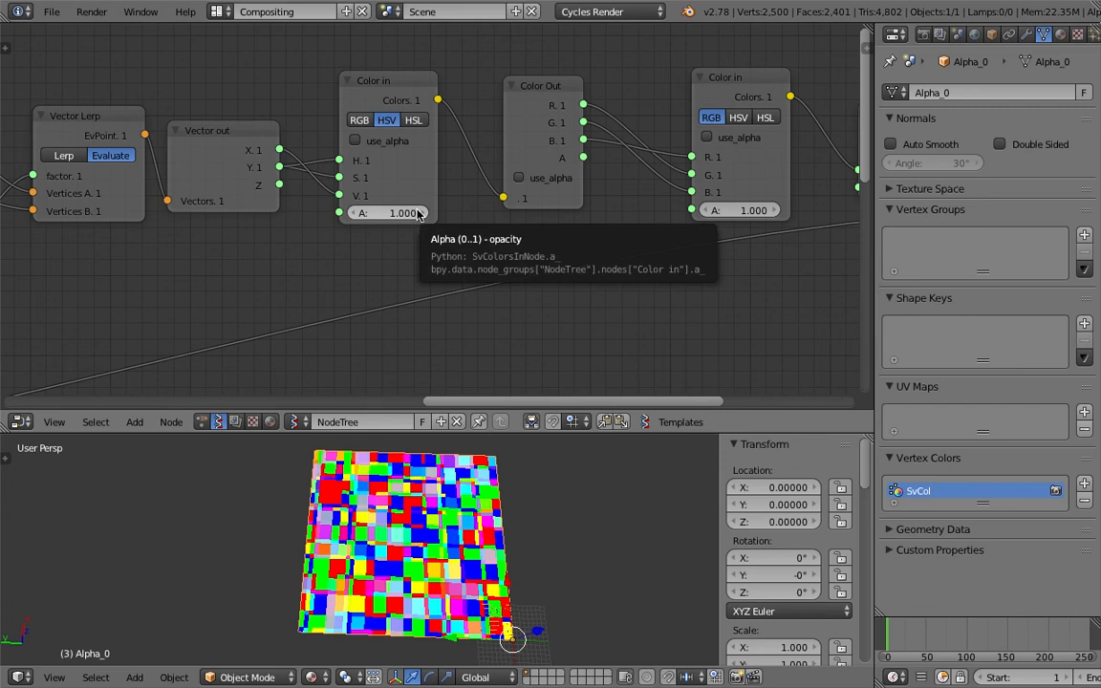
Step: View the colored grid from another angle in the 3D view and save the file
middle_drag(536, 538, 390, 617)
middle_drag(435, 209, 397, 184)
shift+middle_drag(436, 617, 454, 568)
scroll(398, 555, down, 2)
key(ctrl+s)
click(454, 567)
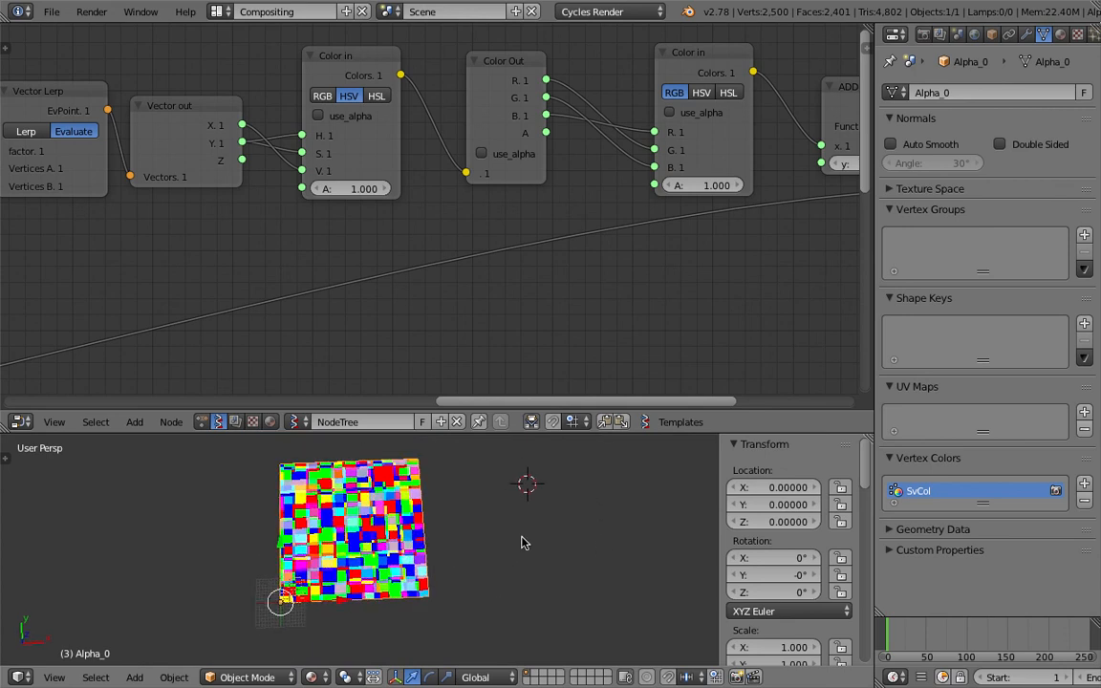
Step: Inspect the swapped channel links between the HSV Color in, Color Out and RGB Color in nodes, and save the file
middle_drag(329, 116, 333, 146)
scroll(333, 142, up, 2)
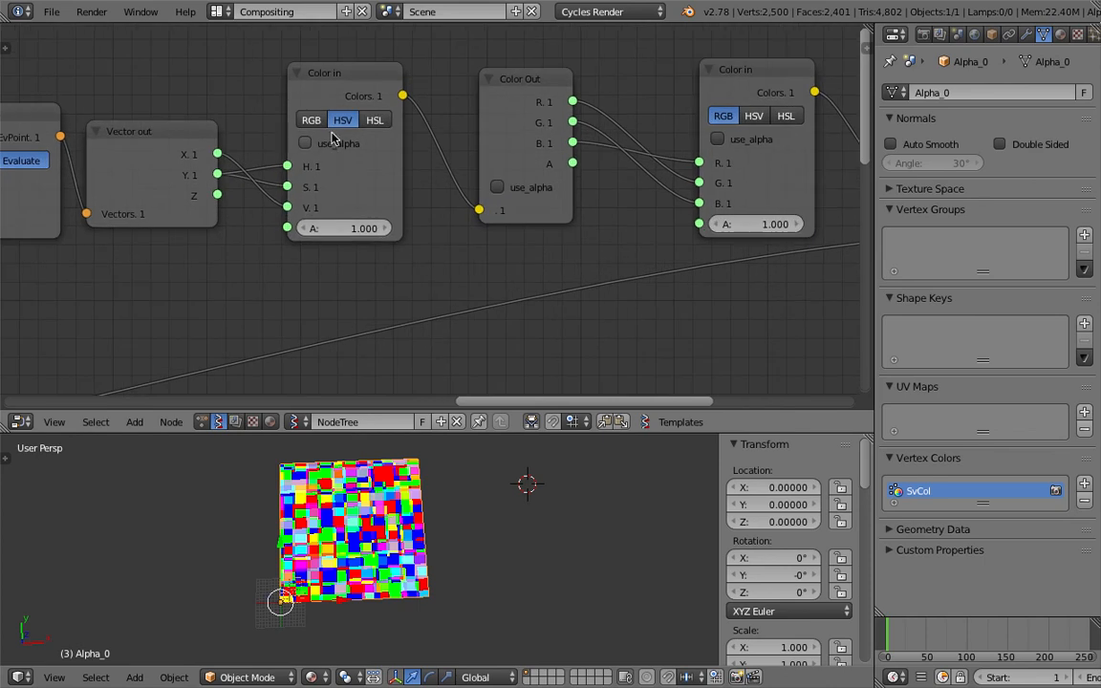
scroll(341, 255, up, 2)
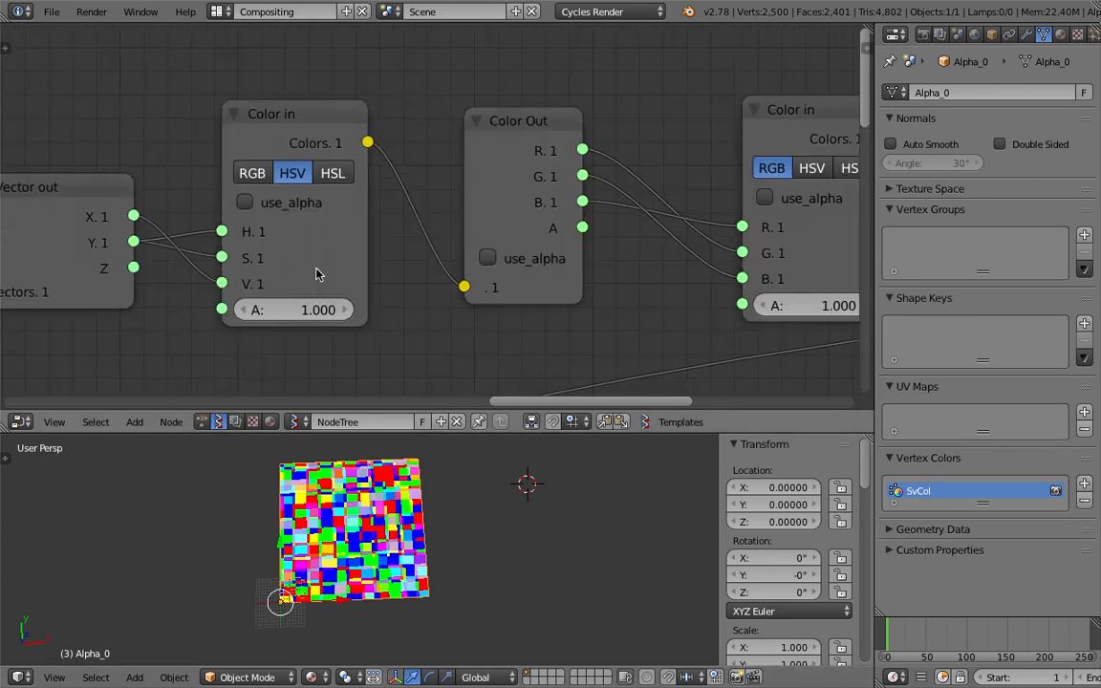
scroll(304, 159, down, 1)
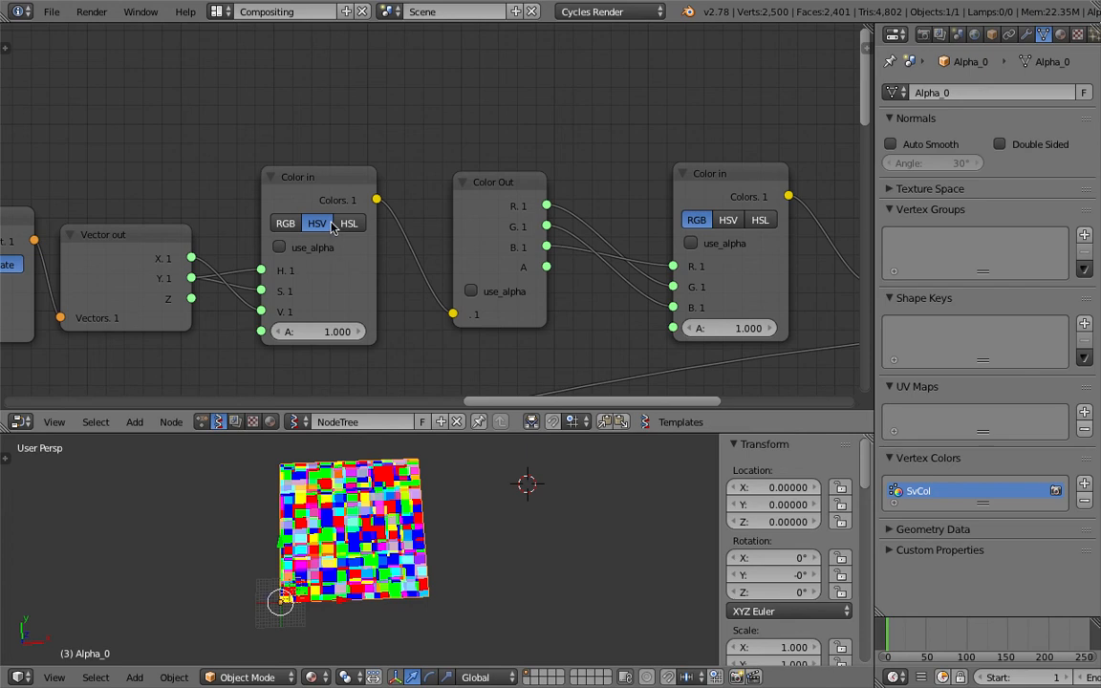
middle_drag(368, 219, 302, 212)
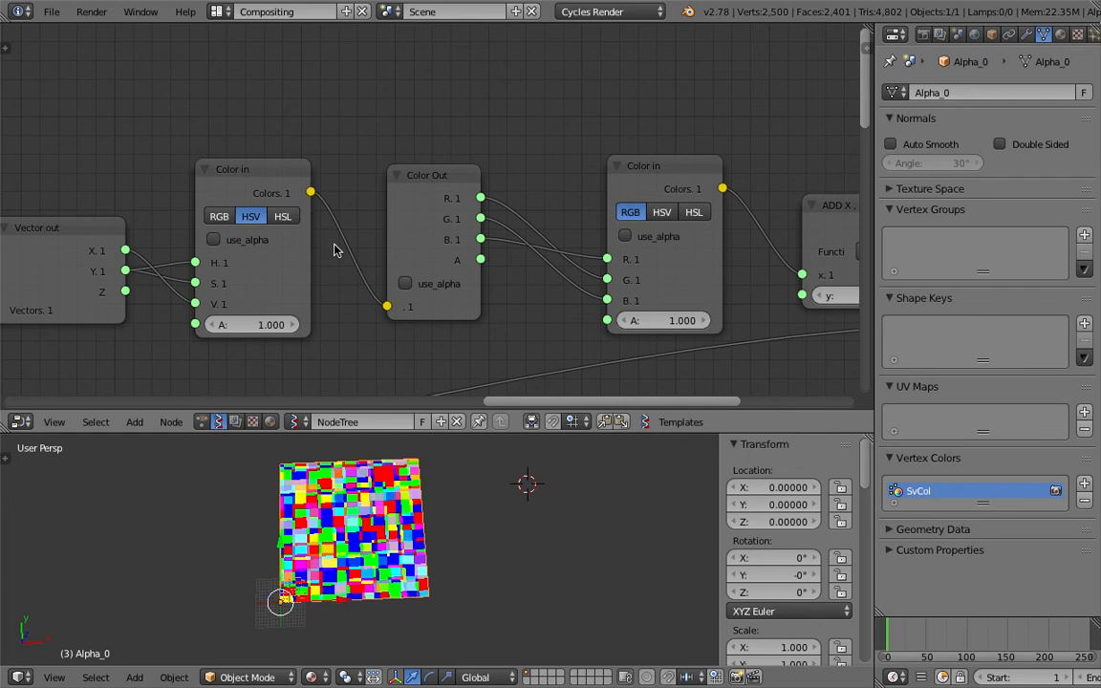
key(ctrl+s)
click(456, 517)
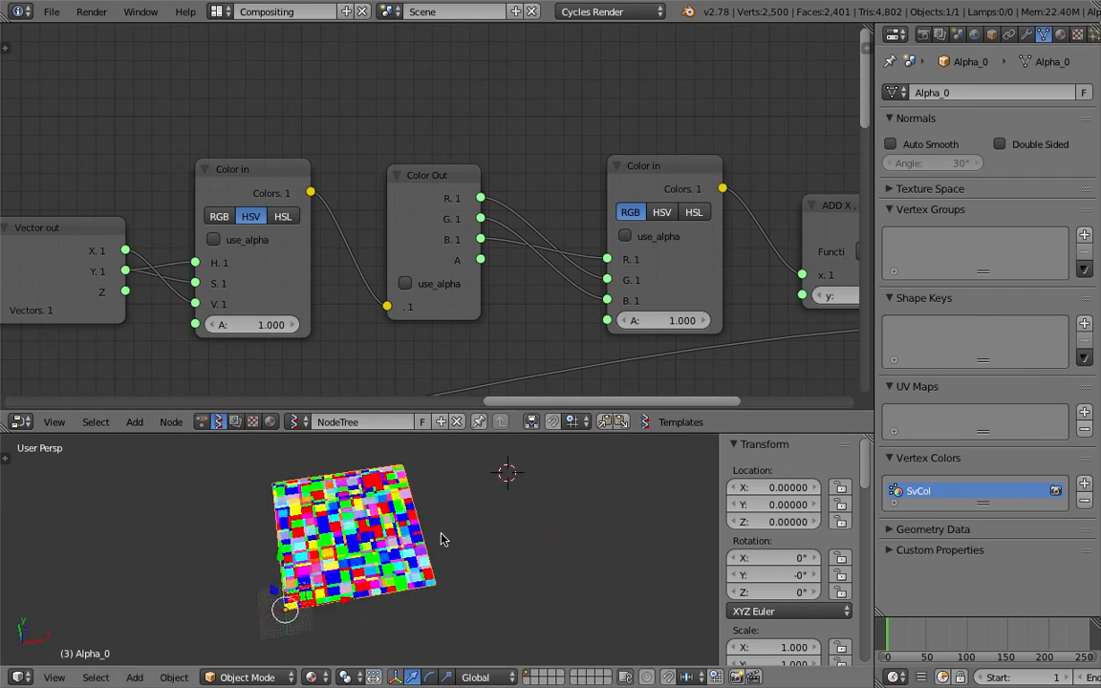
Step: Bring up Sverchok's import/export options for the finished node tree
middle_drag(229, 310, 669, 201)
scroll(455, 196, down, 1)
scroll(474, 260, down, 5)
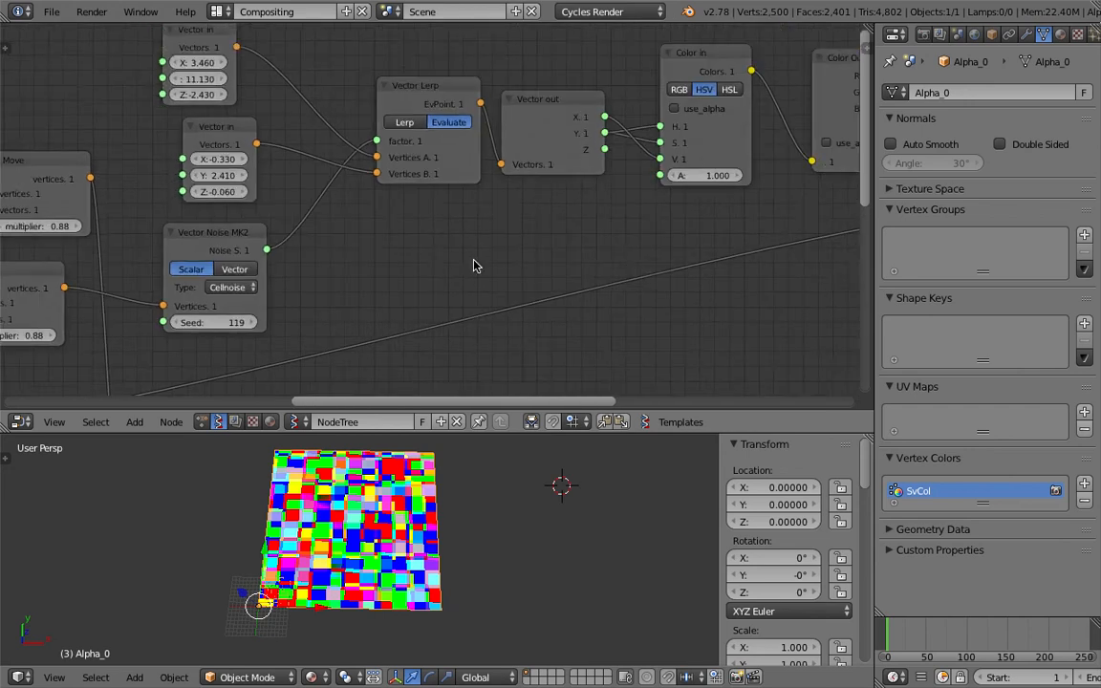
middle_drag(474, 260, 578, 172)
middle_drag(508, 511, 511, 542)
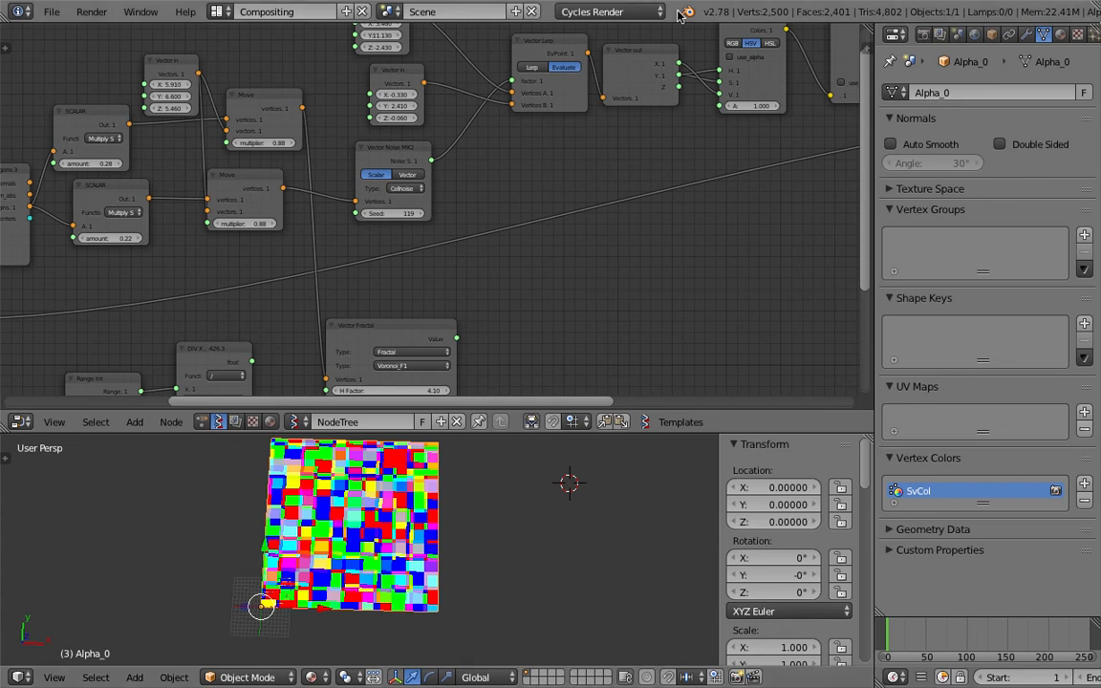
scroll(659, 246, down, 5)
middle_drag(672, 241, 189, 255)
click(866, 48)
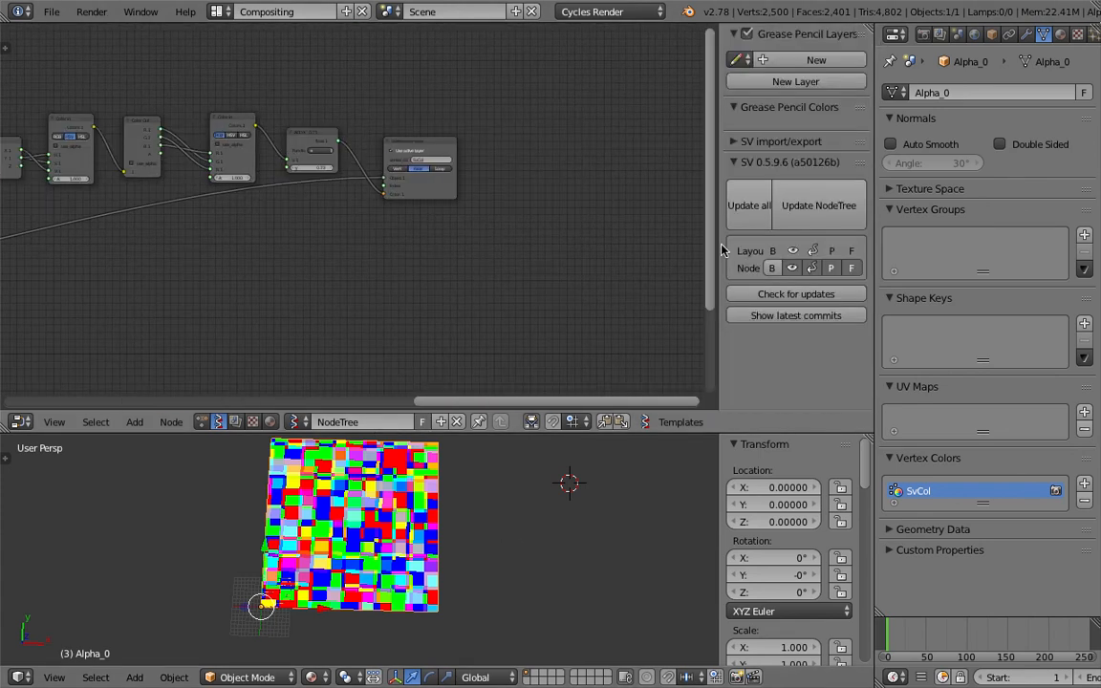
click(759, 142)
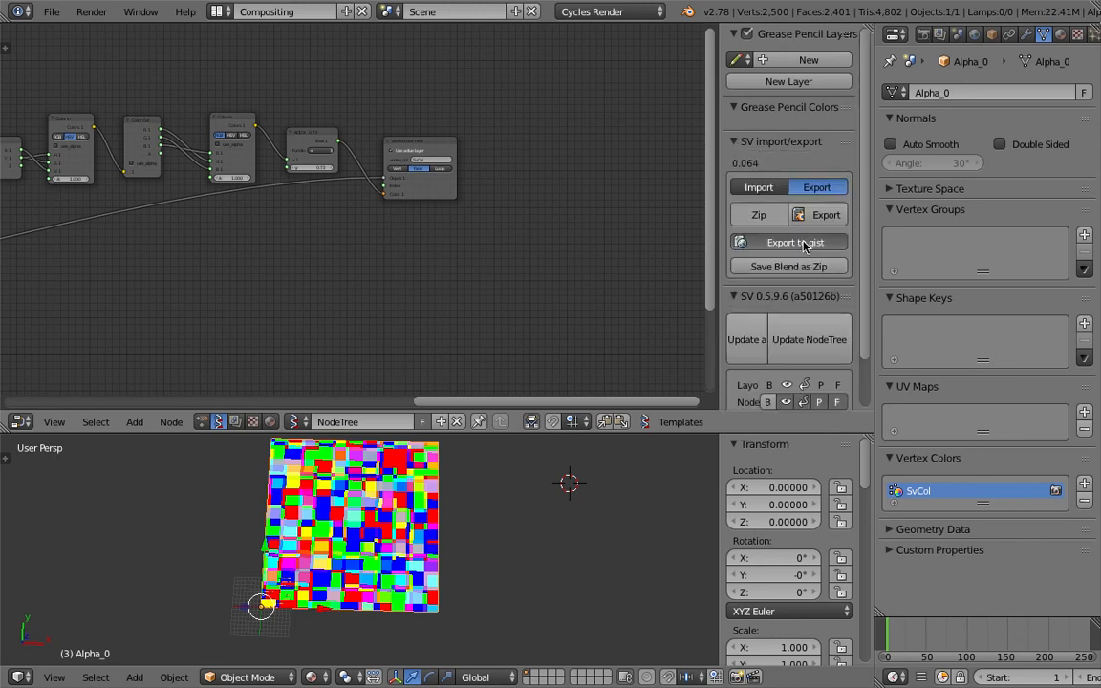